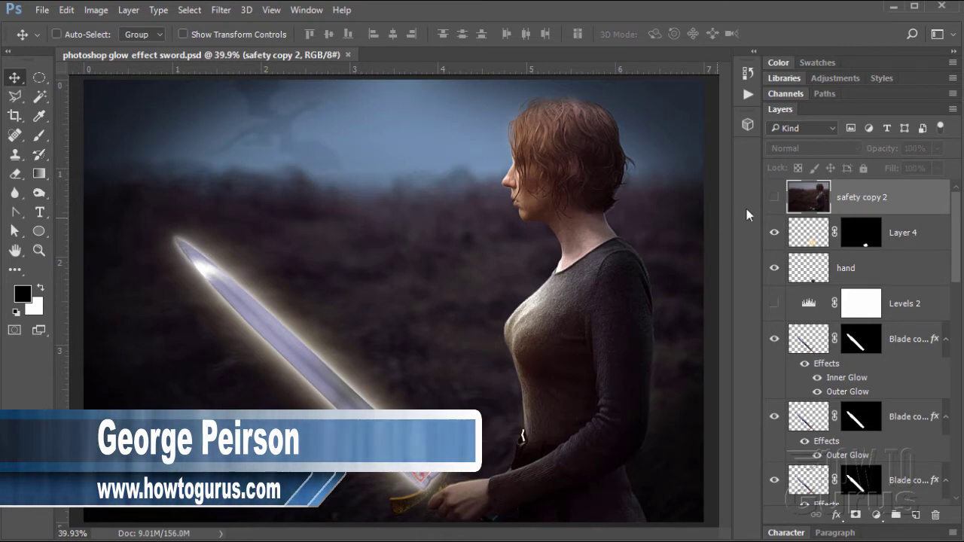
Compare the finished sword composite with the original photo using the safety copy 2 layer's visibility, and close the document
left_click(774, 197)
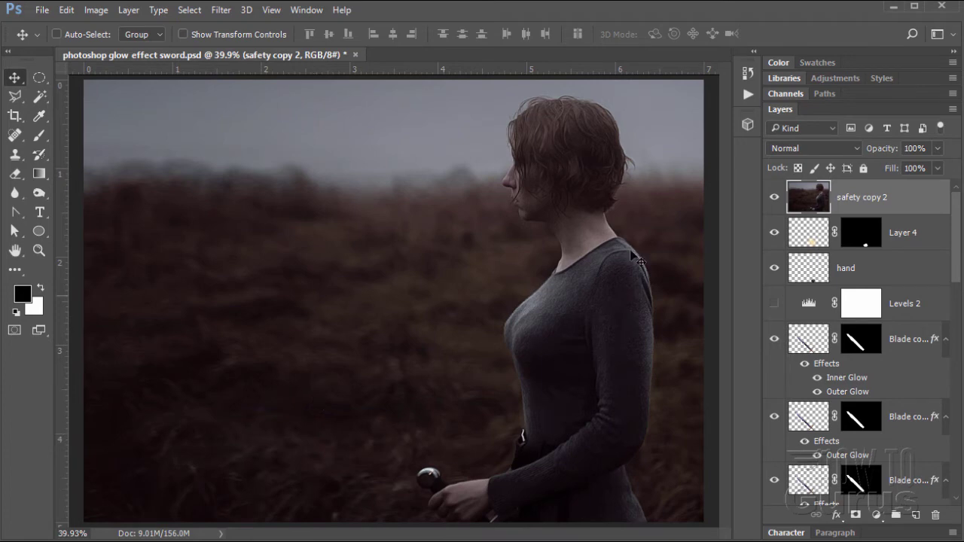
left_click(774, 196)
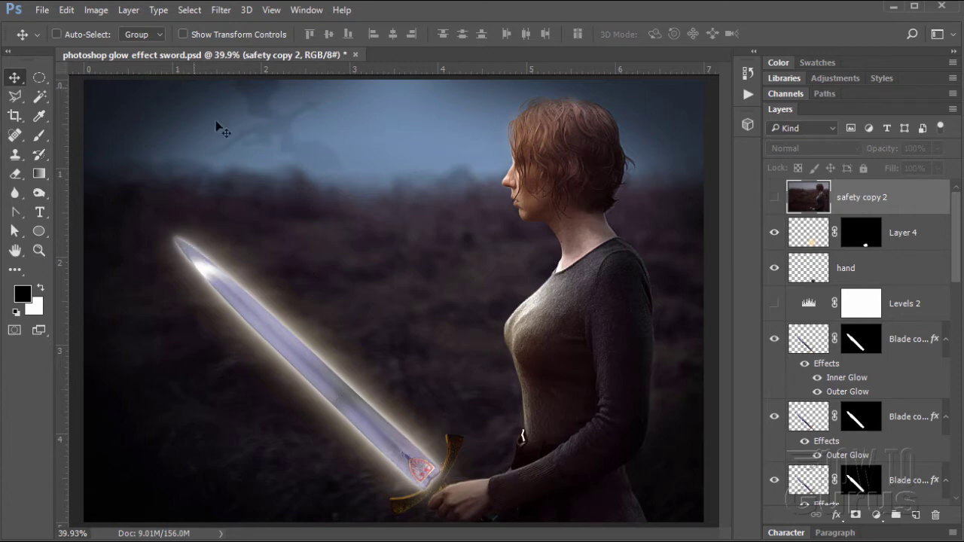
left_click(353, 56)
left_click(515, 216)
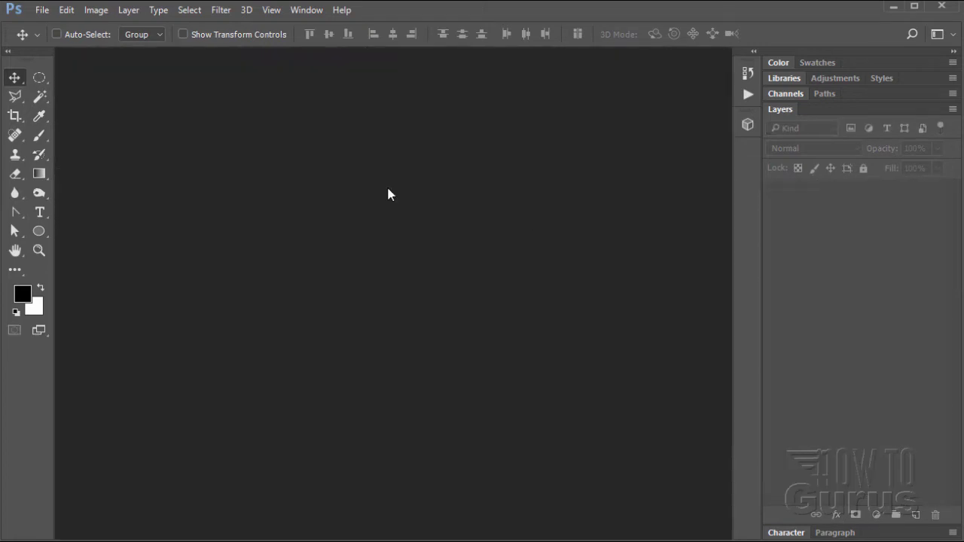
Create a landscape document from the Default Photoshop Size preset, 7 x 5 inches at 300 pixels/inch, RGB Color with a white background
left_click(39, 11)
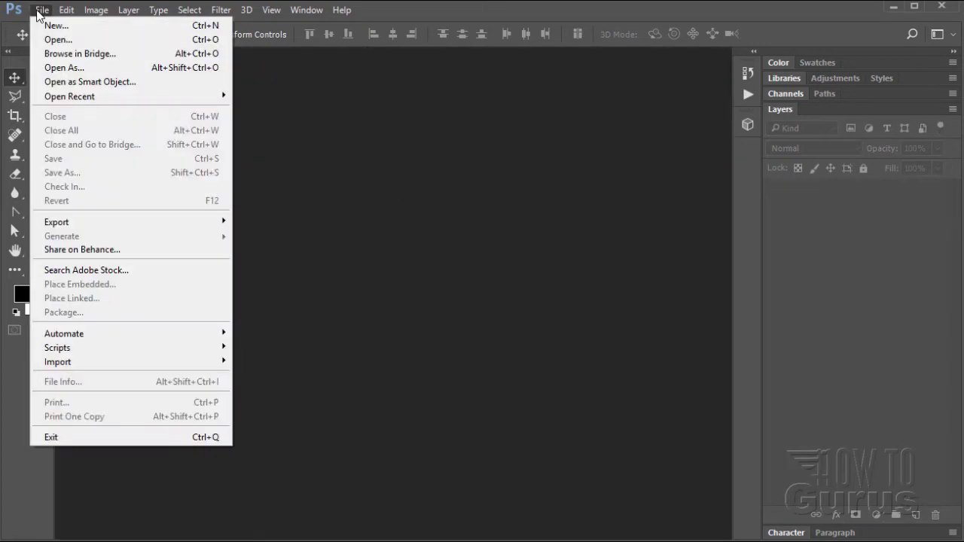
left_click(54, 25)
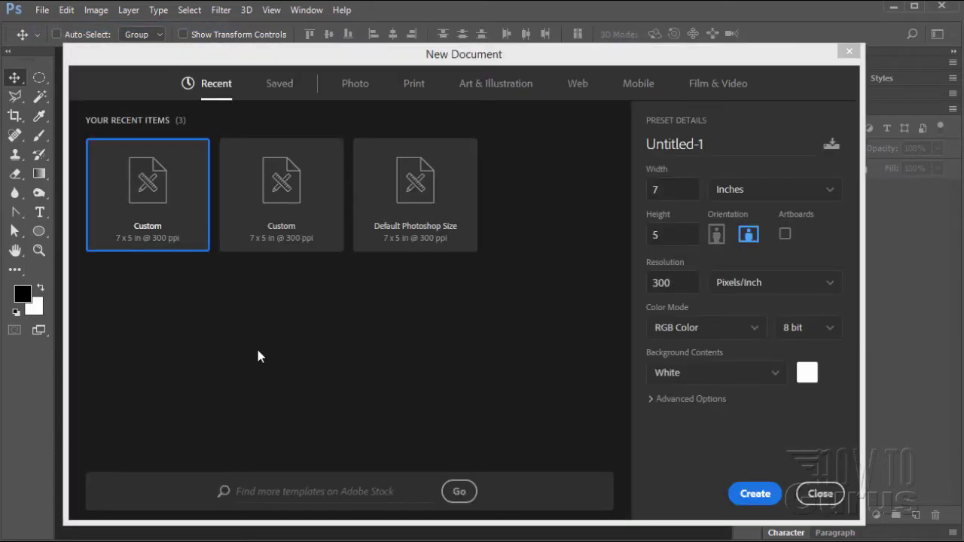
left_click(512, 59)
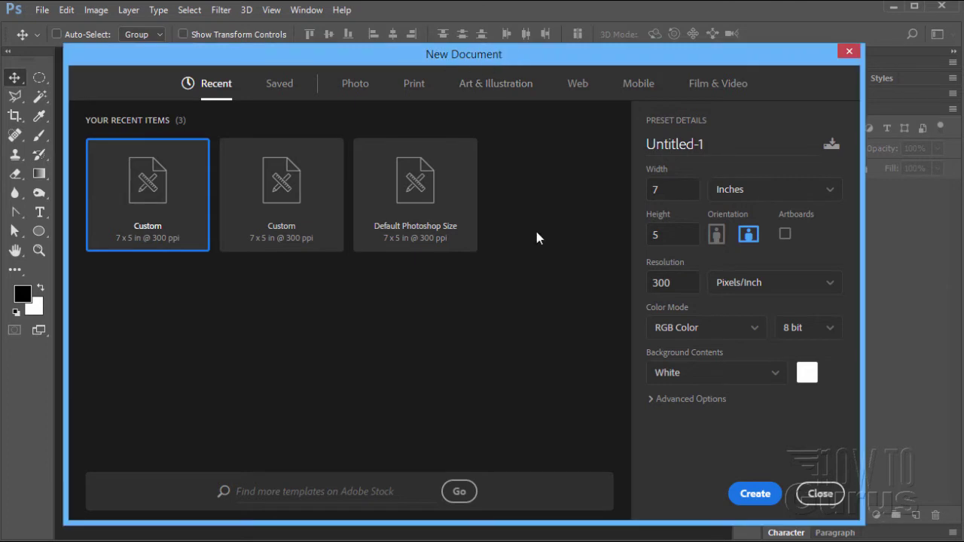
left_click(425, 231)
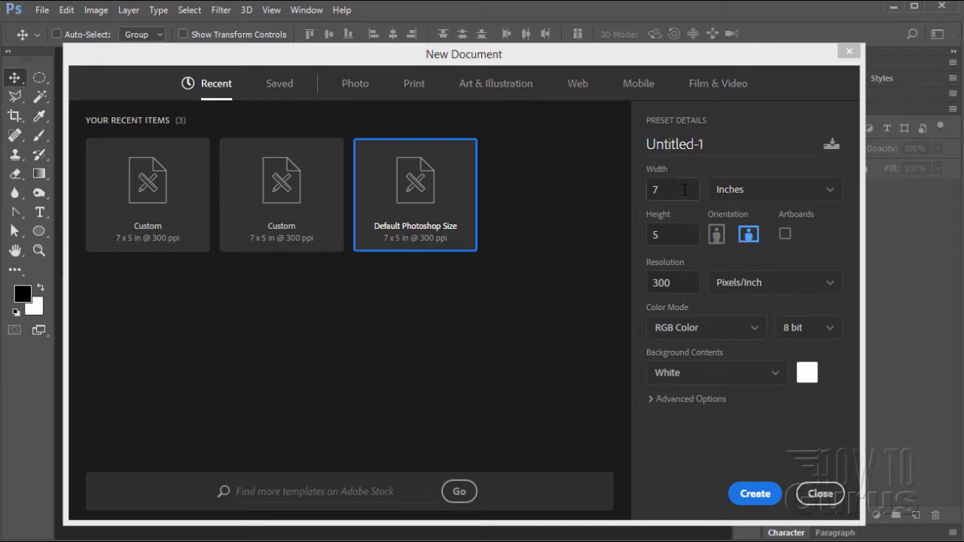
left_click(716, 236)
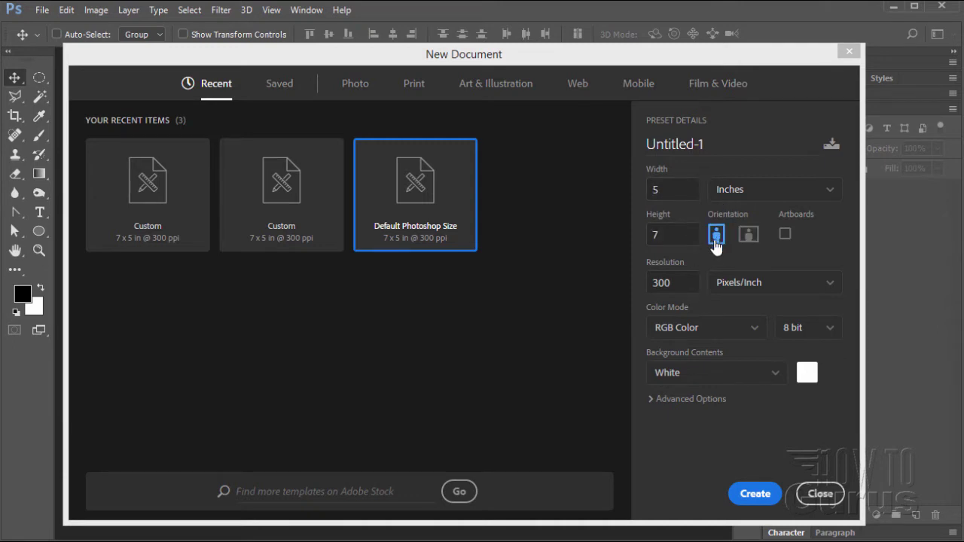
left_click(749, 238)
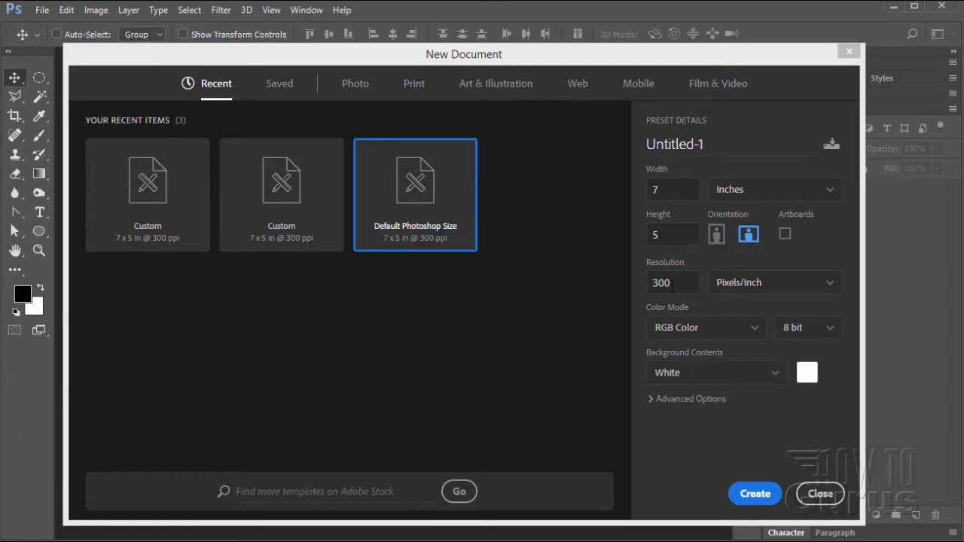
left_click(757, 496)
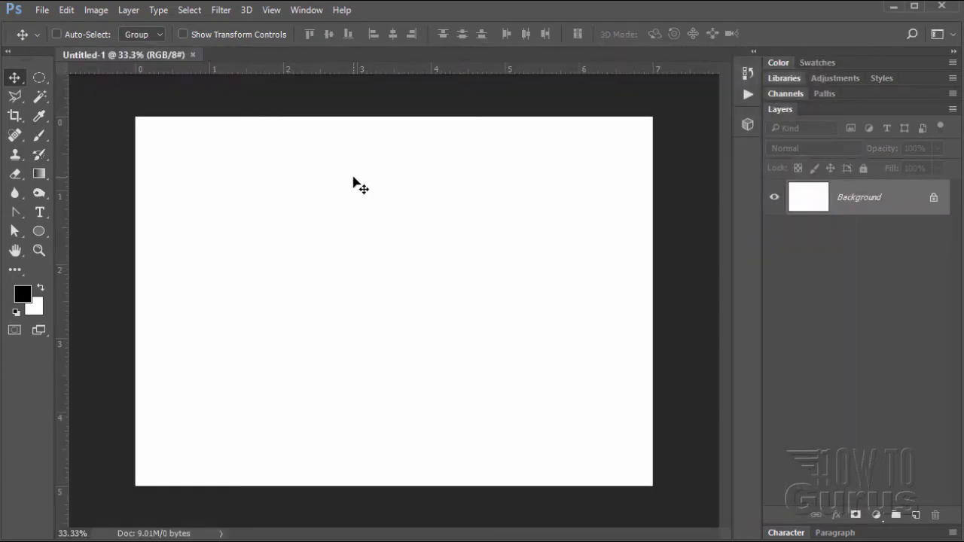
Place the dragon image animal-2029670.png as an embedded object at its default size and position
left_click(271, 11)
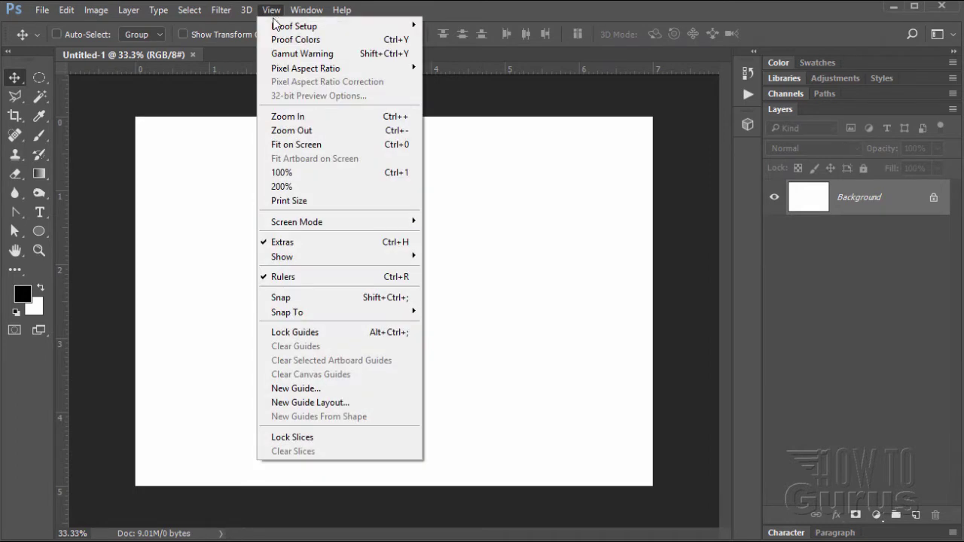
left_click(300, 144)
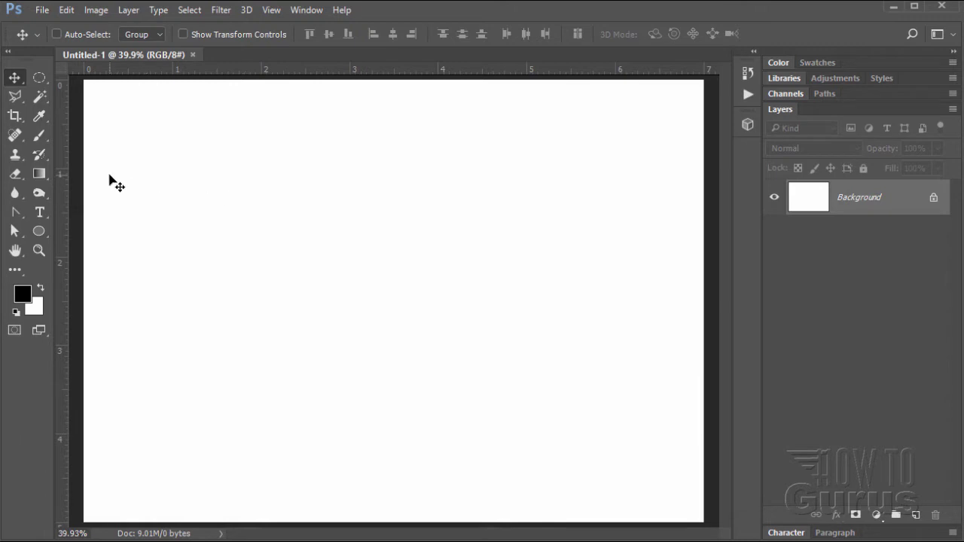
left_click(43, 10)
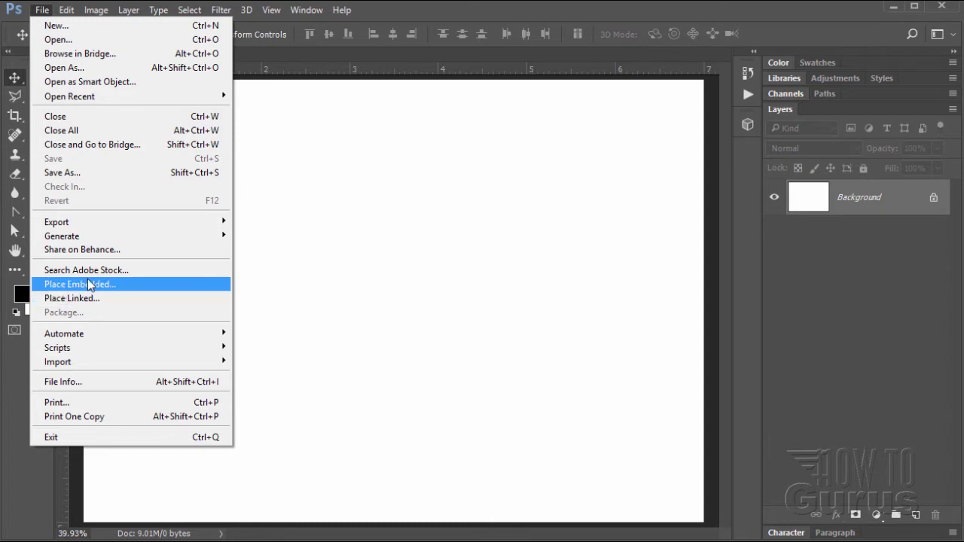
left_click(89, 284)
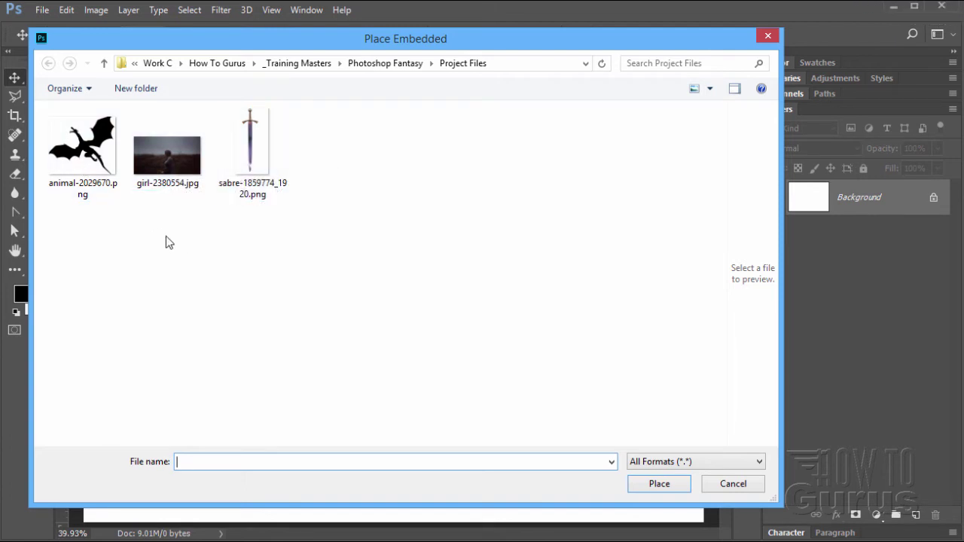
left_click(81, 151)
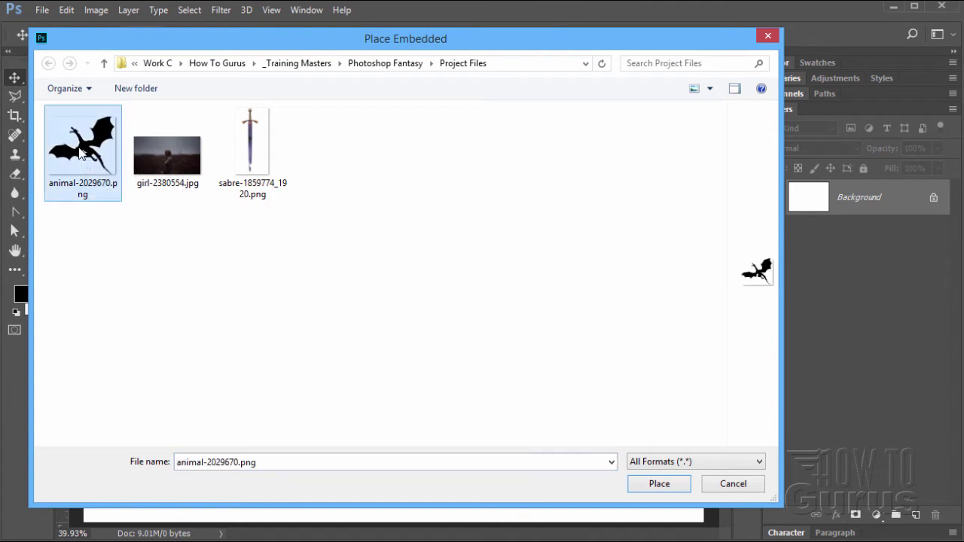
left_click(656, 483)
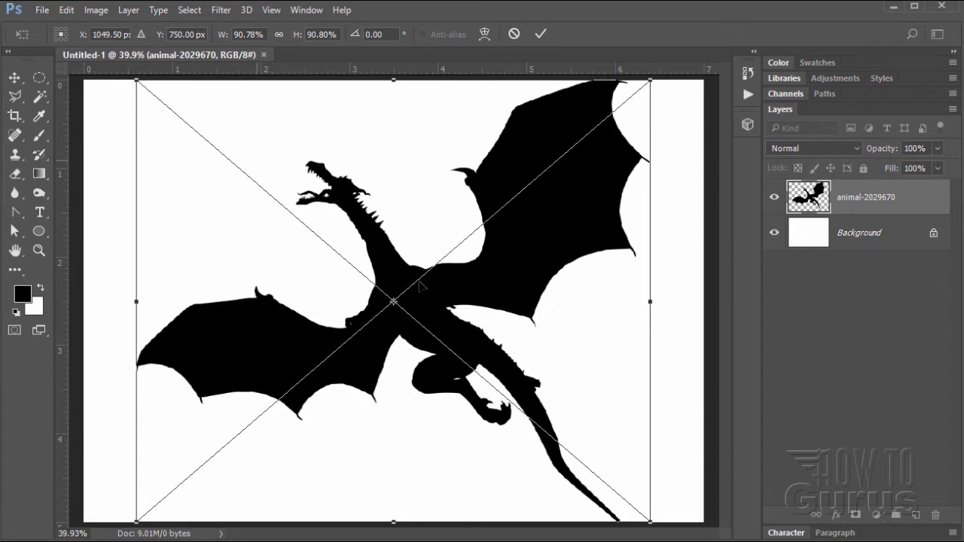
left_click(542, 37)
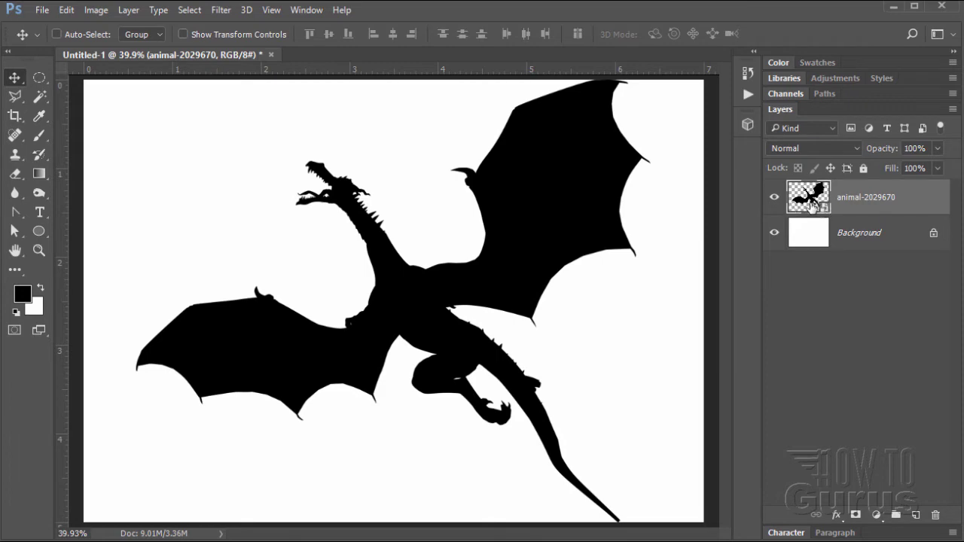
Place the sword image sabre-1859774_1920.png as an embedded object at its default size and position
left_click(42, 10)
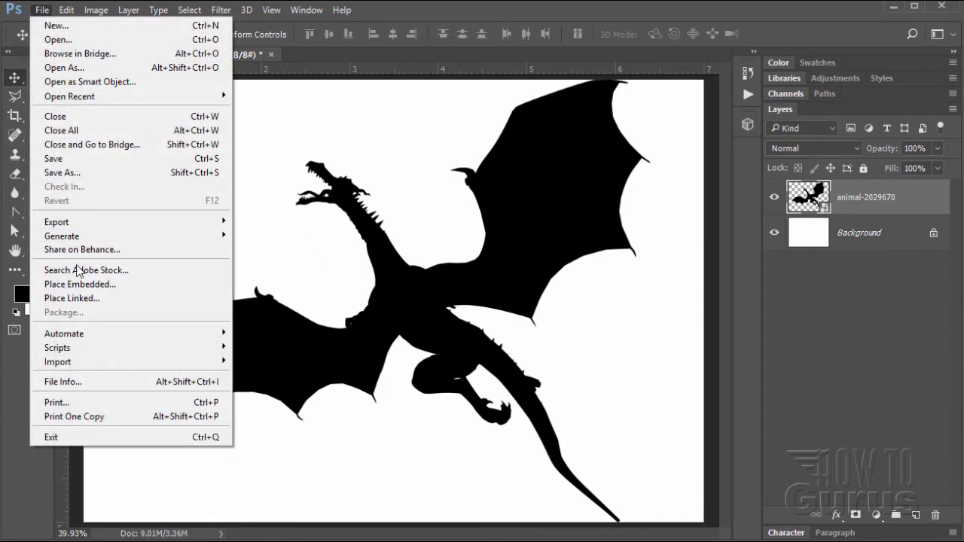
left_click(80, 284)
left_click(248, 166)
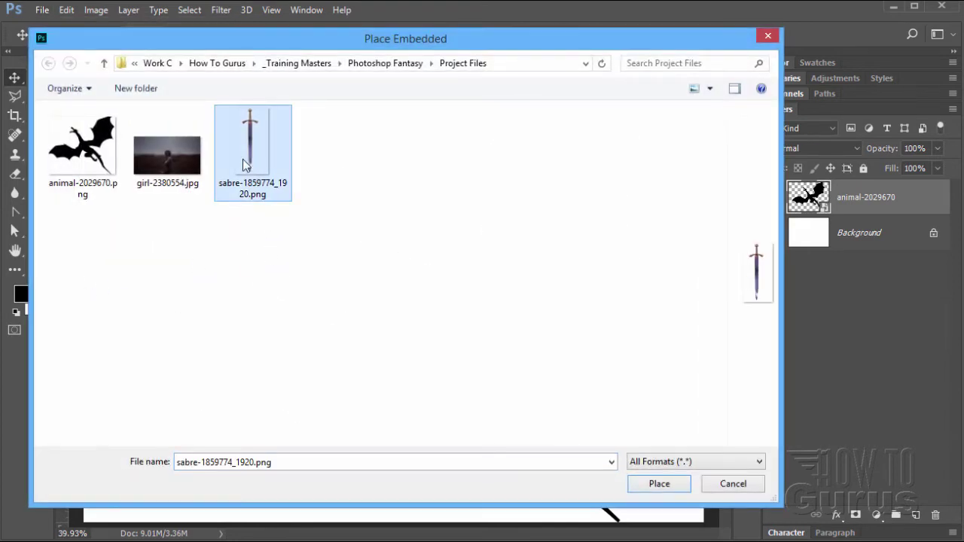
left_click(648, 487)
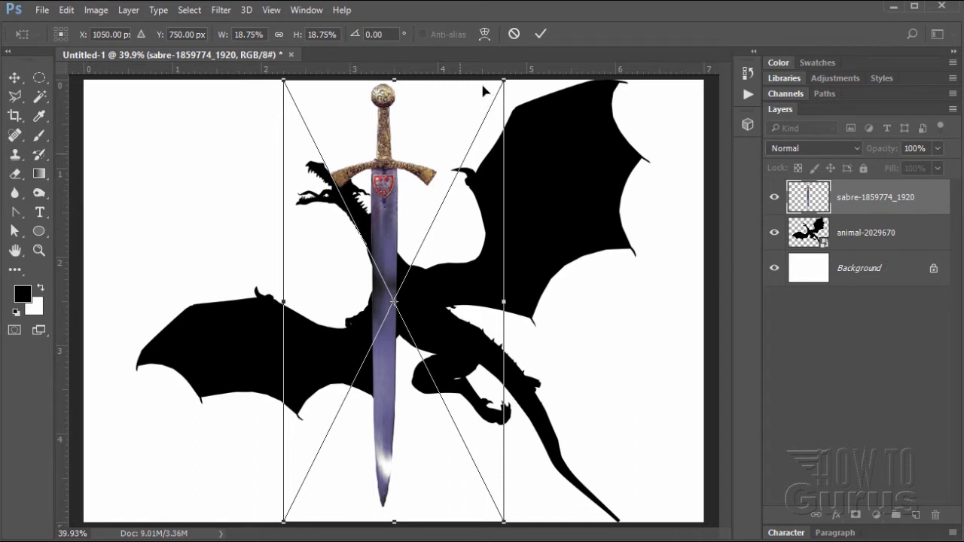
left_click(542, 34)
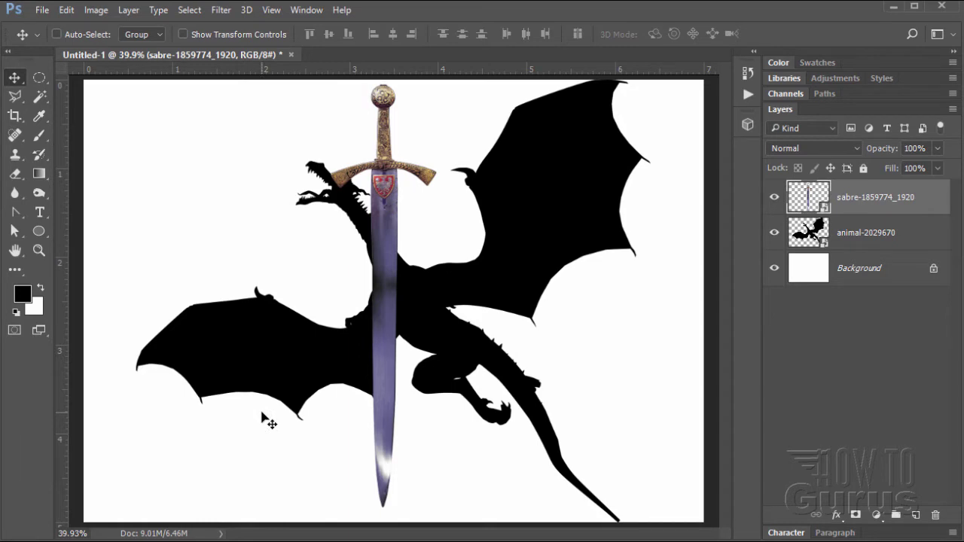
Open the recently used photo girl-2380554.jpg as a separate document
left_click(47, 12)
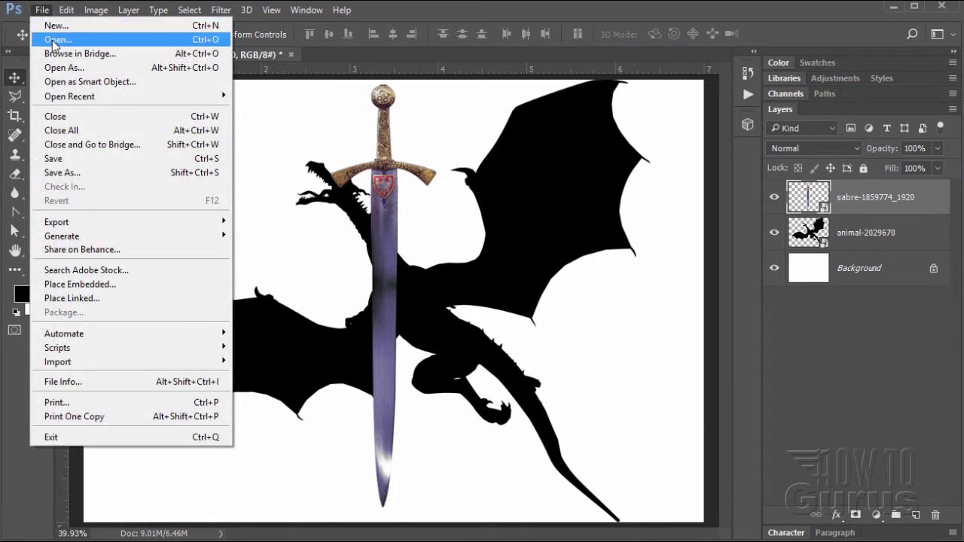
mouse_move(113, 99)
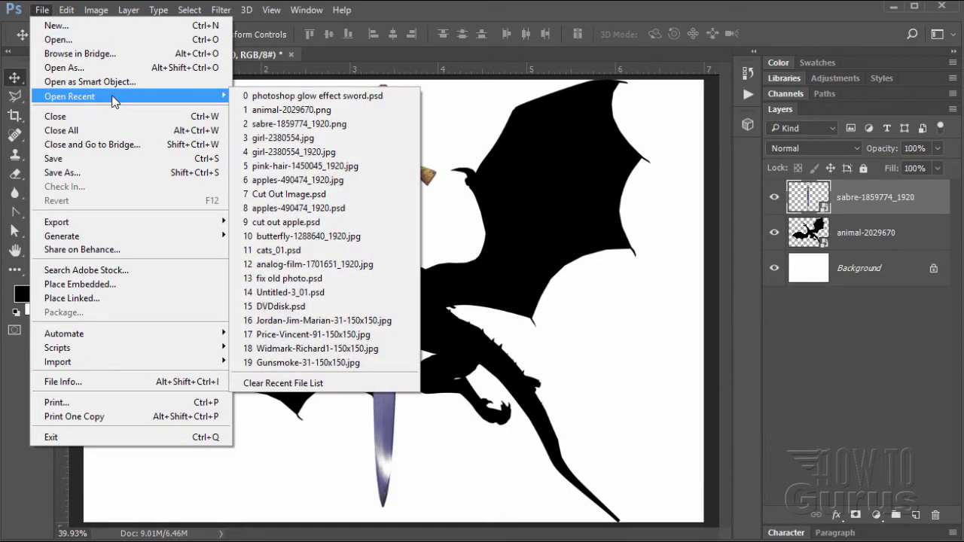
left_click(299, 141)
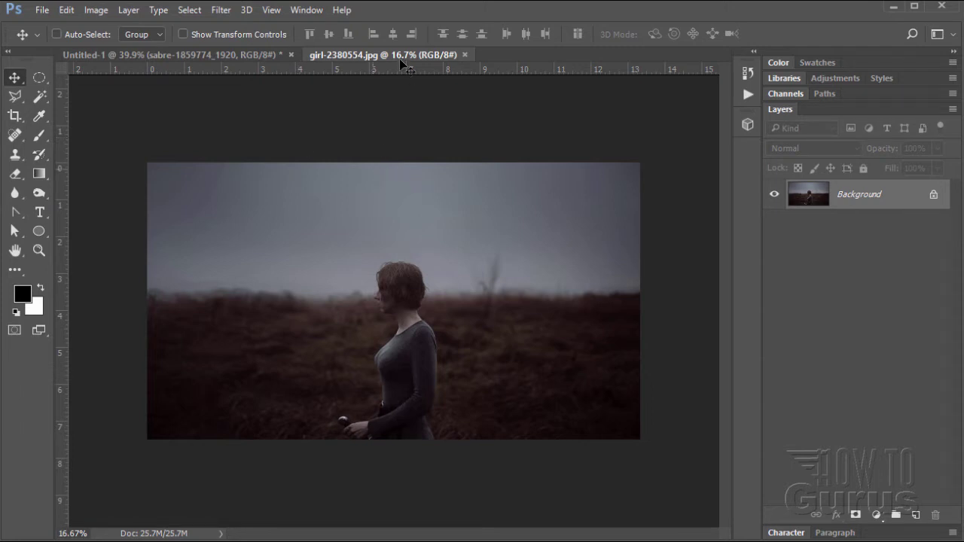
Float the girl photo's window to copy its Background layer into the Untitled-1 document, and close the photo
left_click_drag(427, 150, 428, 151)
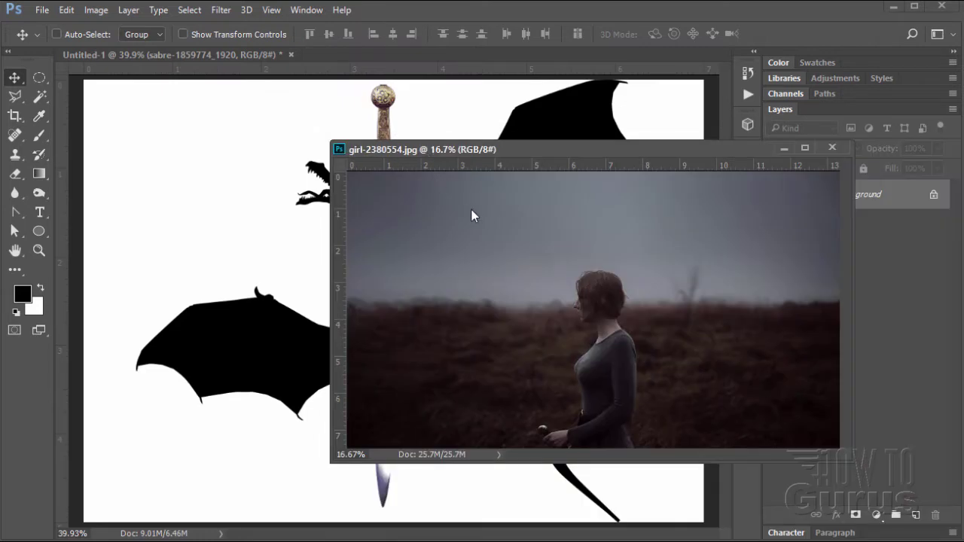
left_click_drag(591, 155, 581, 205)
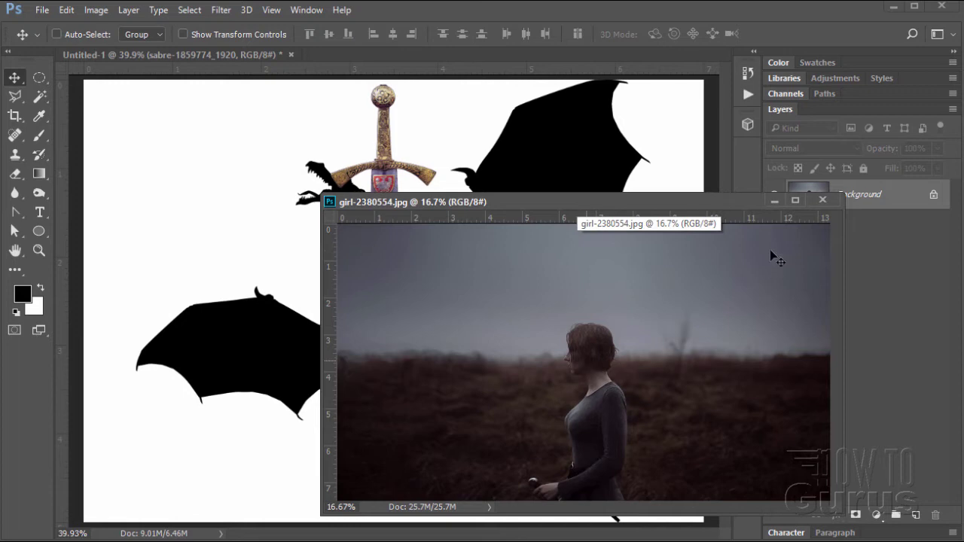
left_click_drag(727, 210, 756, 270)
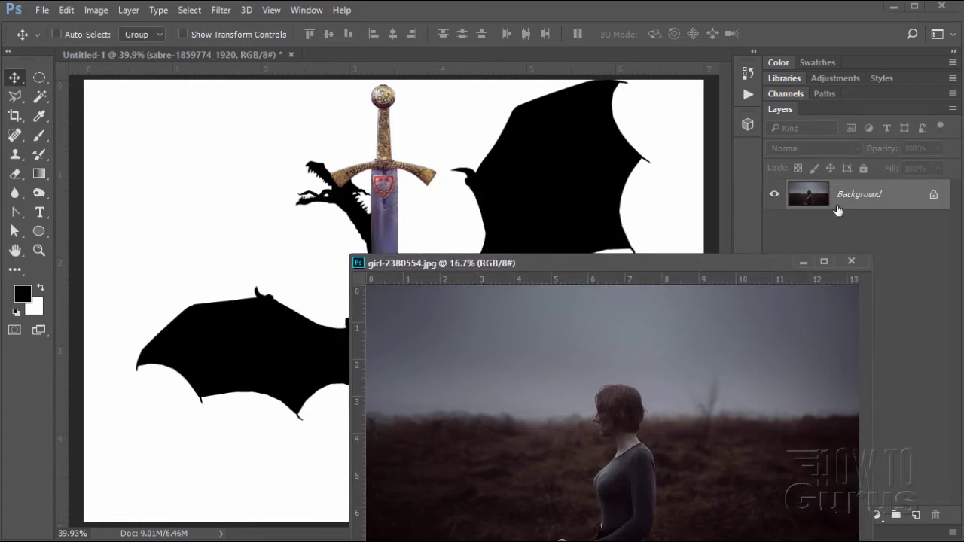
left_click_drag(827, 202, 351, 209)
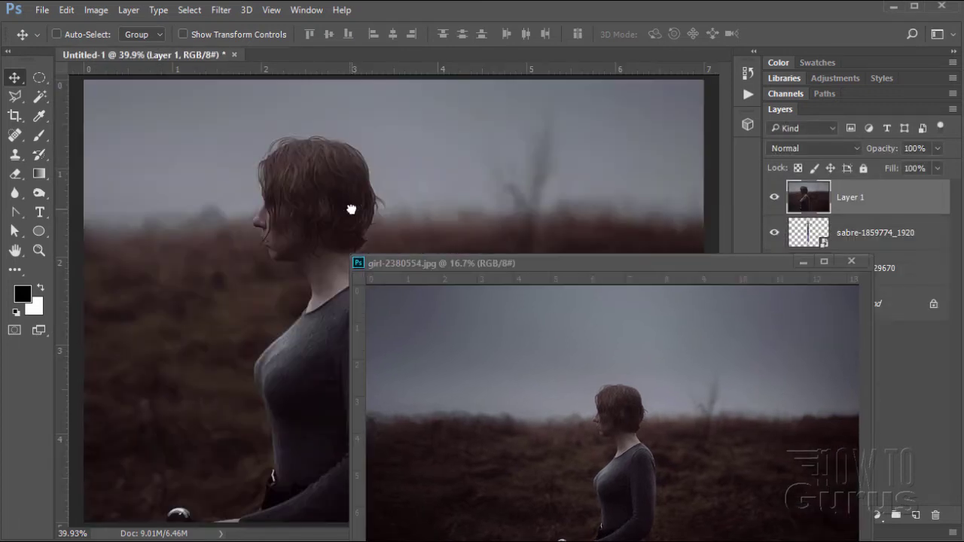
left_click(853, 264)
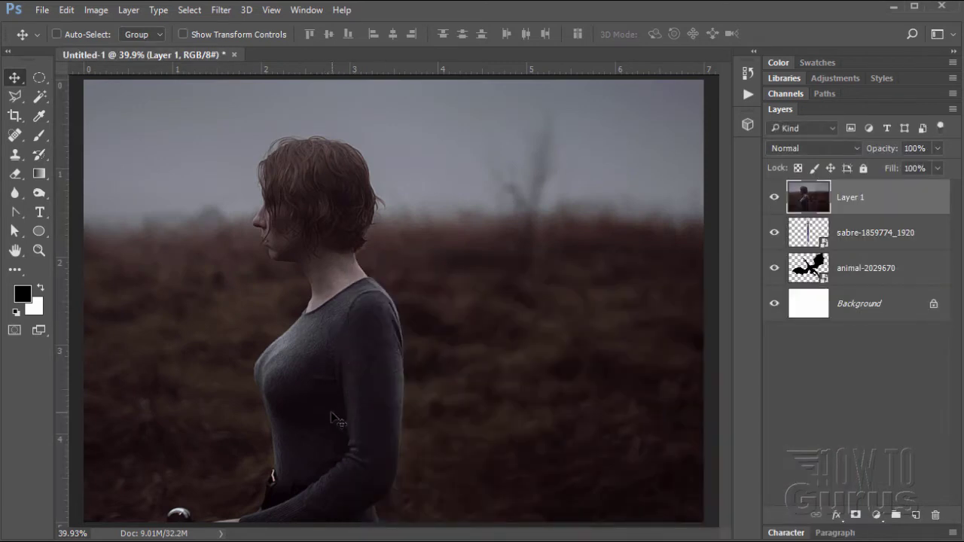
Reposition the girl photo layer so the woman and her sword-holding hand stand in the right half, with the photo covering the whole canvas
left_click_drag(333, 411, 562, 374)
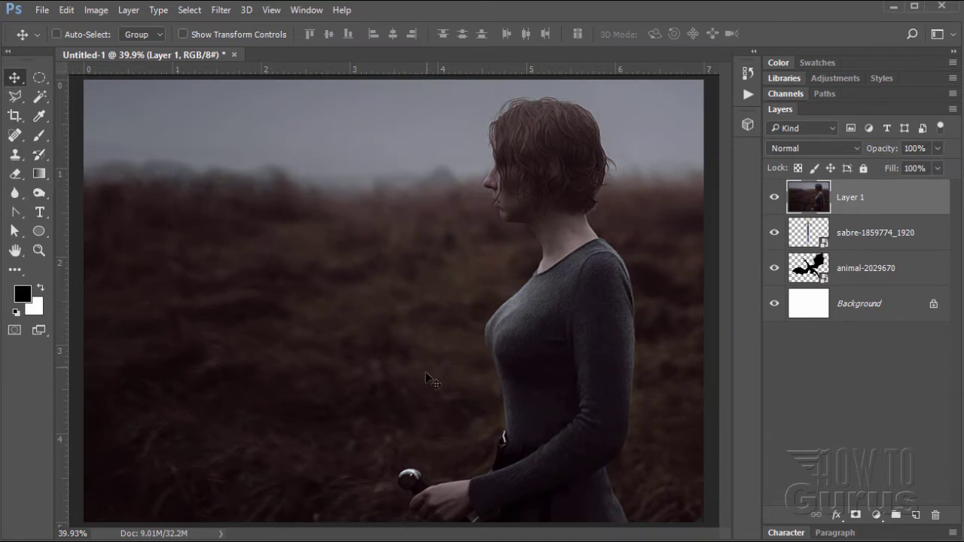
mouse_move(424, 390)
left_mouse_down()
mouse_move(416, 355)
mouse_move(415, 374)
left_mouse_up()
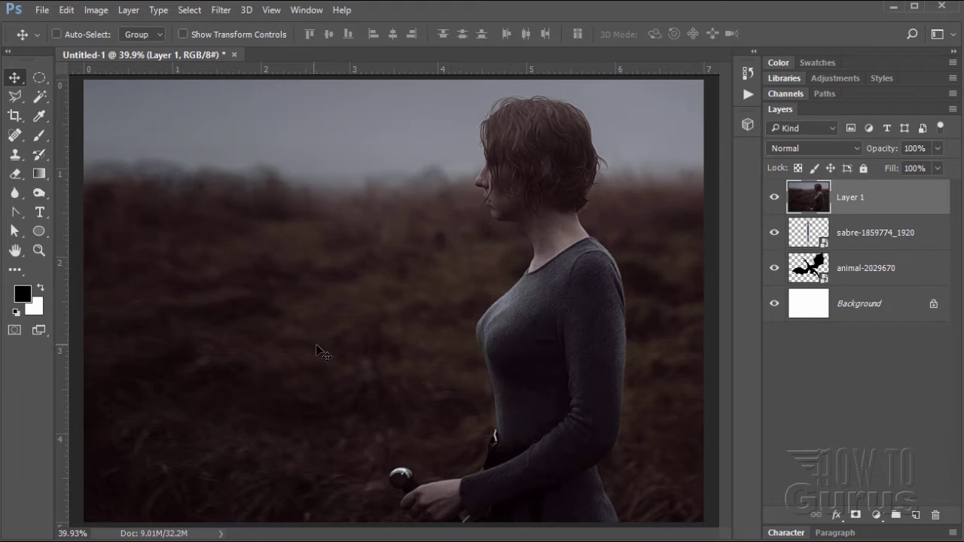
left_click_drag(318, 349, 329, 349)
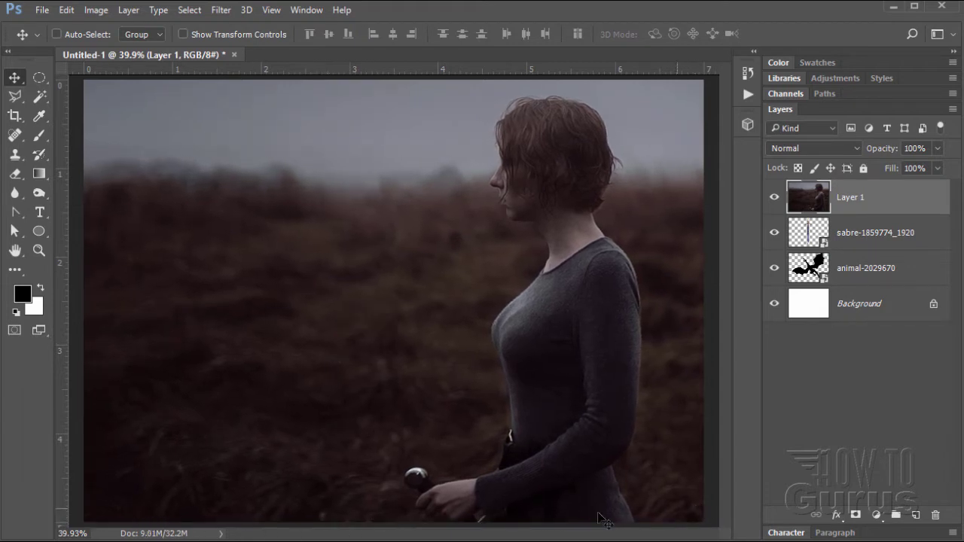
left_click_drag(371, 423, 371, 422)
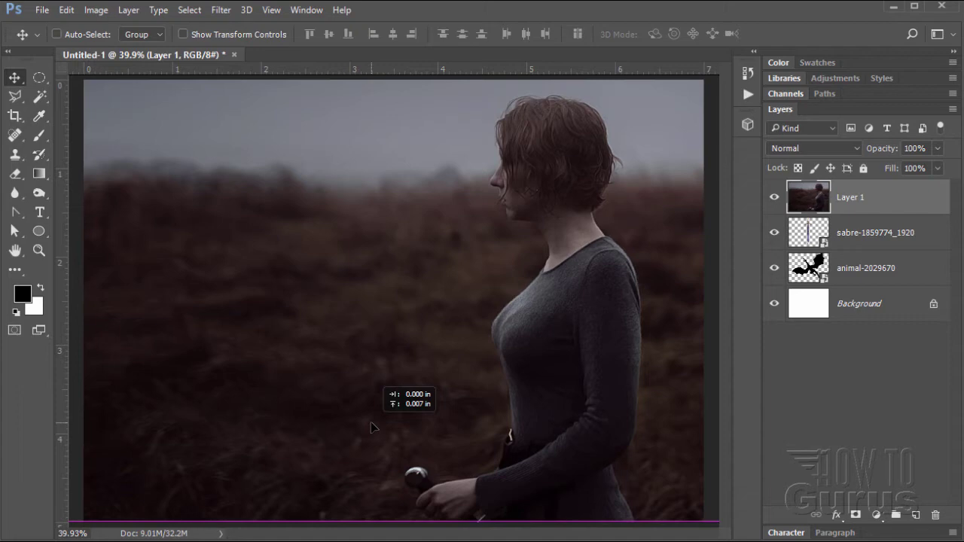
left_click_drag(370, 427, 370, 427)
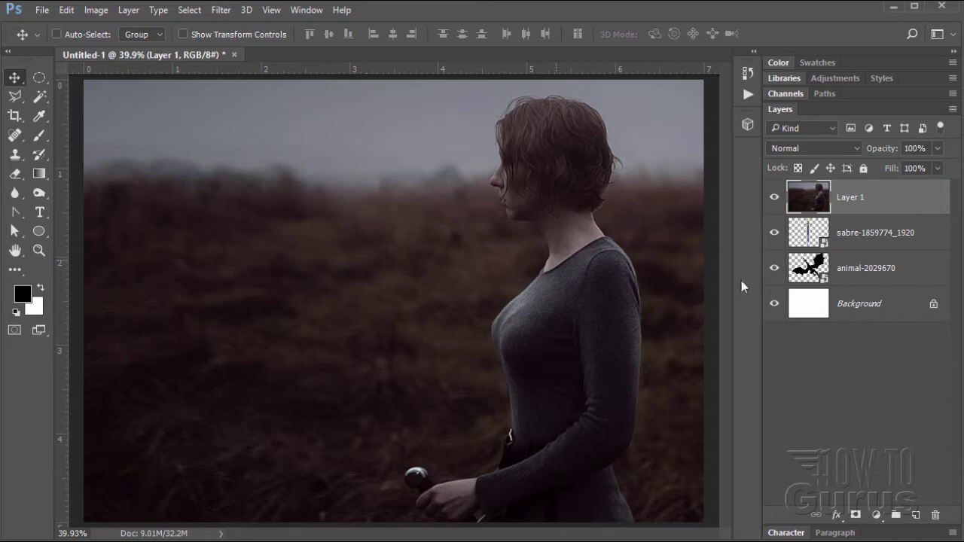
Bring the sabre layer above Layer 1, and rotate it to about 138 degrees with its hilt over the woman's hand
left_click(807, 234)
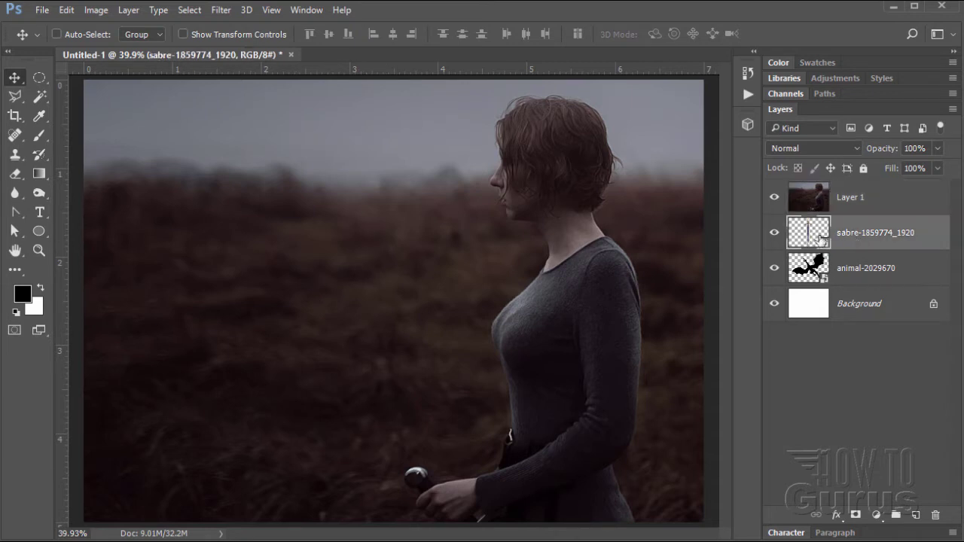
left_click_drag(806, 226, 807, 187)
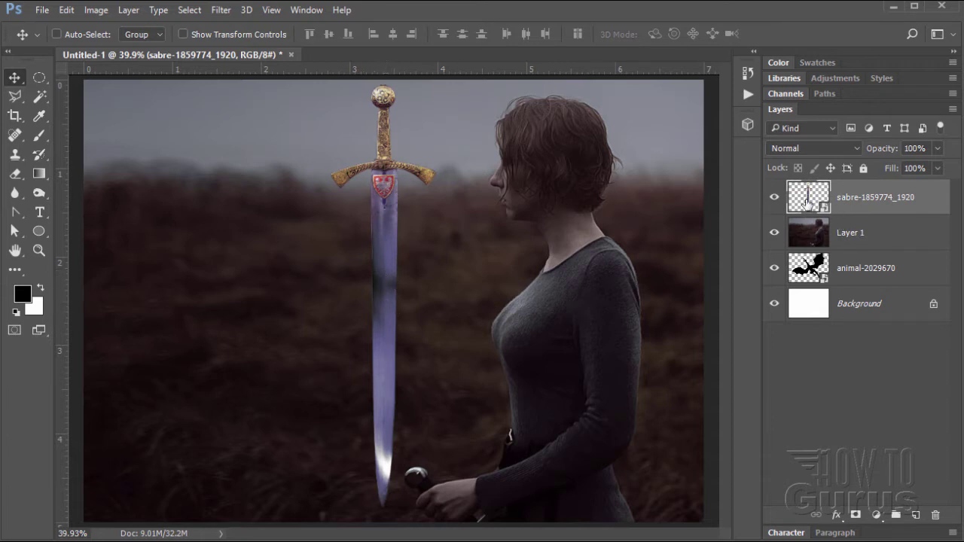
key("ctrl+t")
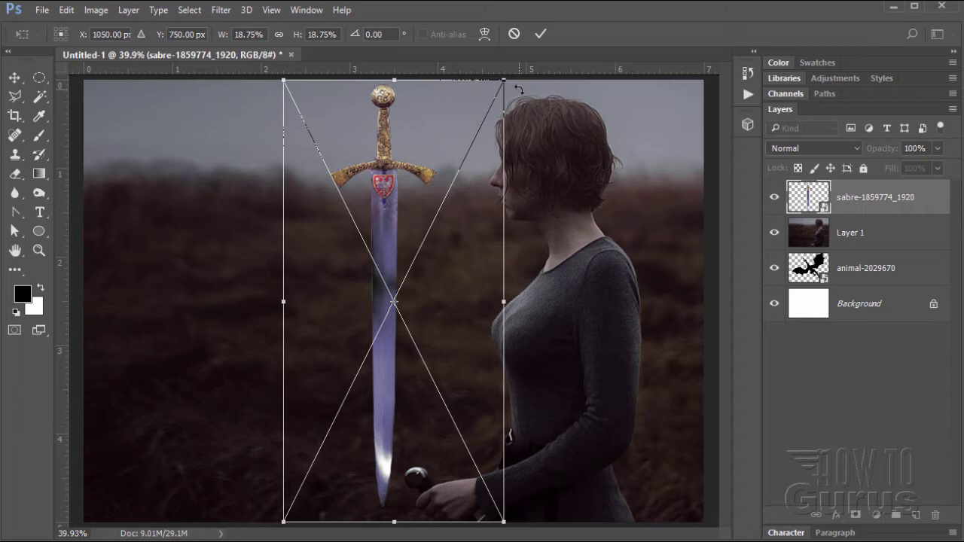
left_click_drag(519, 89, 414, 480)
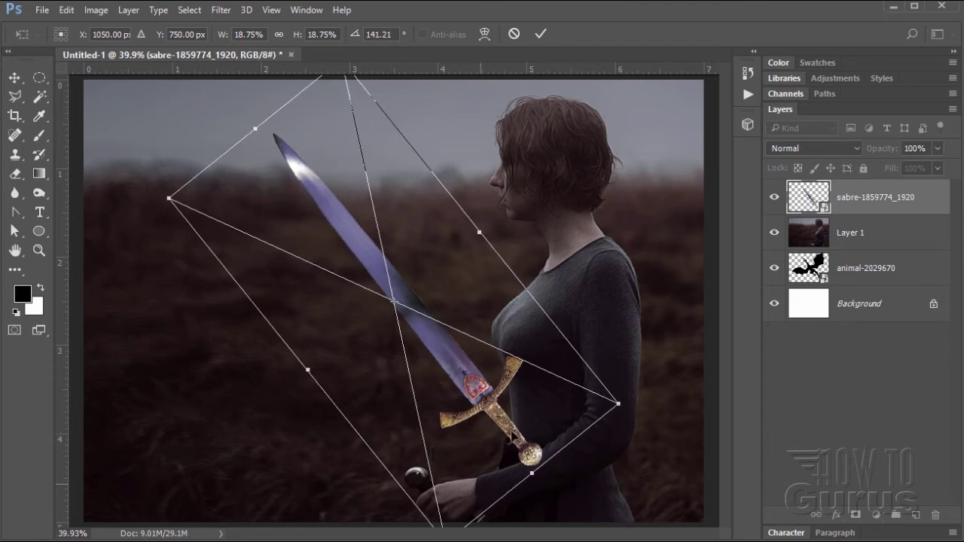
left_click_drag(474, 389, 471, 423)
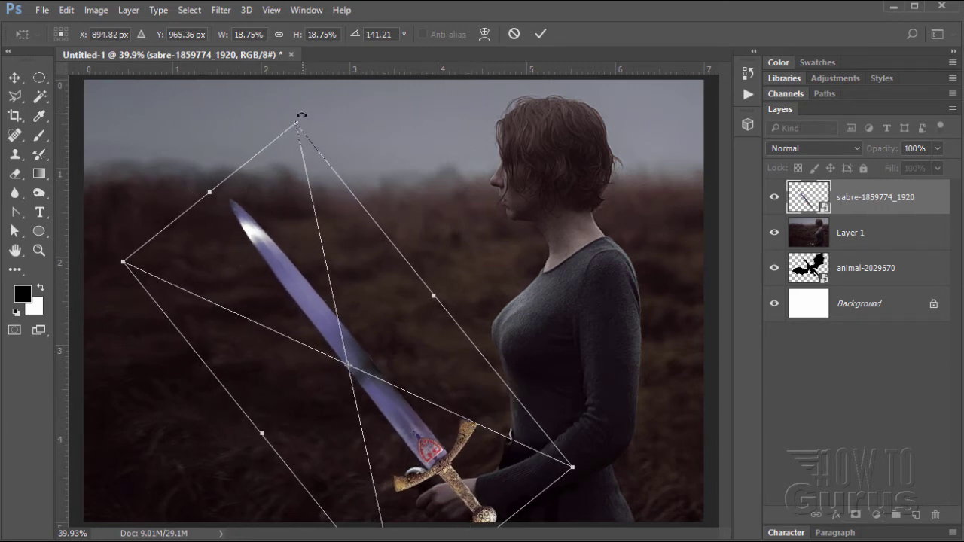
left_click_drag(298, 116, 293, 118)
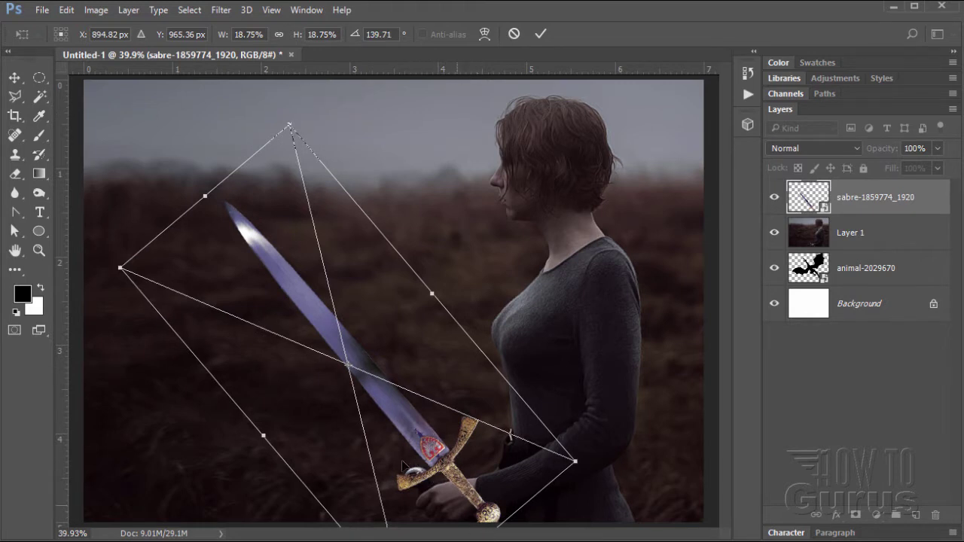
left_click_drag(444, 472, 431, 490)
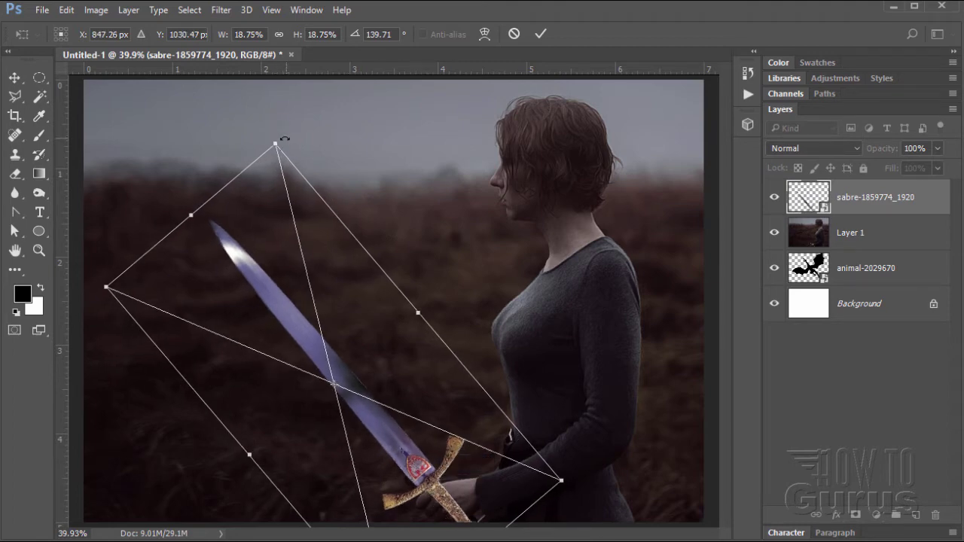
left_click_drag(285, 140, 276, 136)
left_click_drag(422, 468, 414, 475)
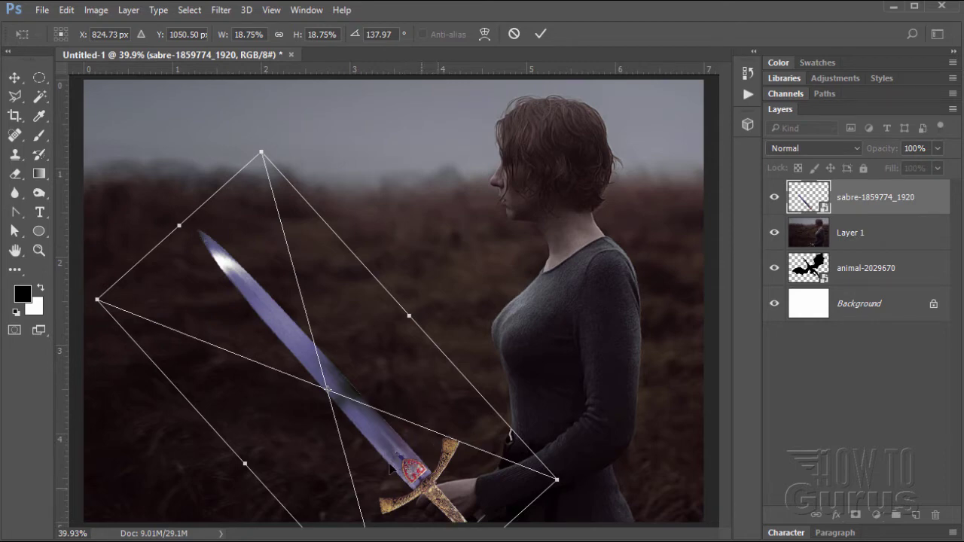
left_click(542, 36)
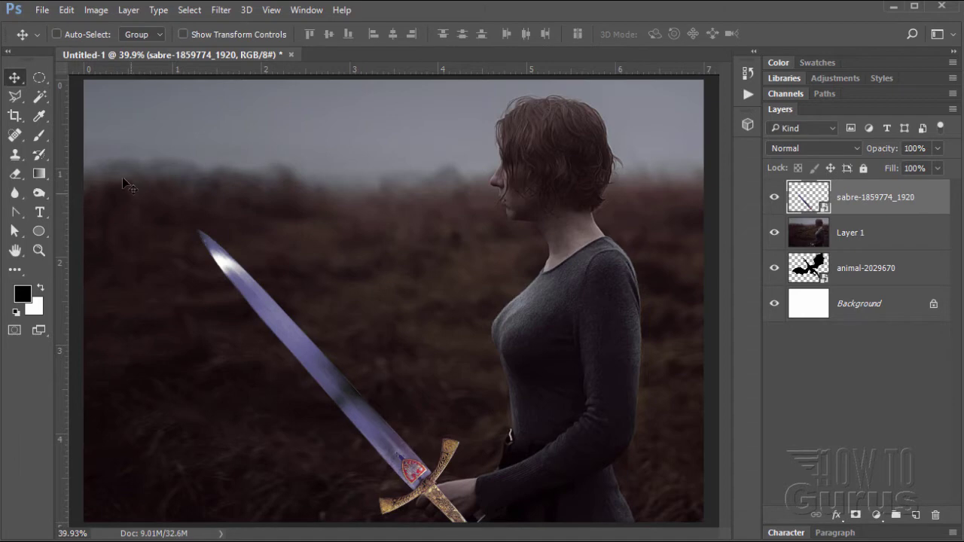
Nudge the sword up 6 px so its grip sits closer over the woman's hand
left_click(39, 250)
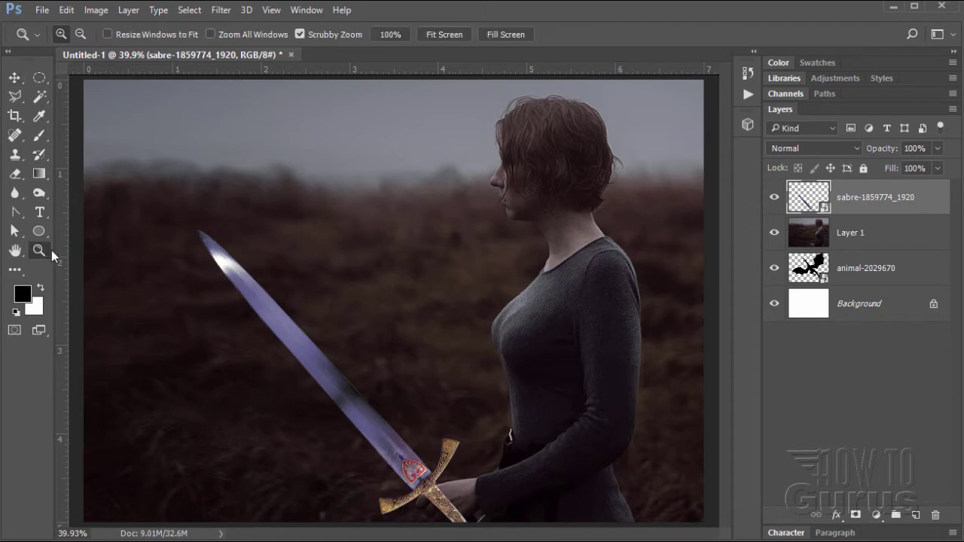
left_click(438, 507)
left_click(438, 508)
left_click(438, 508)
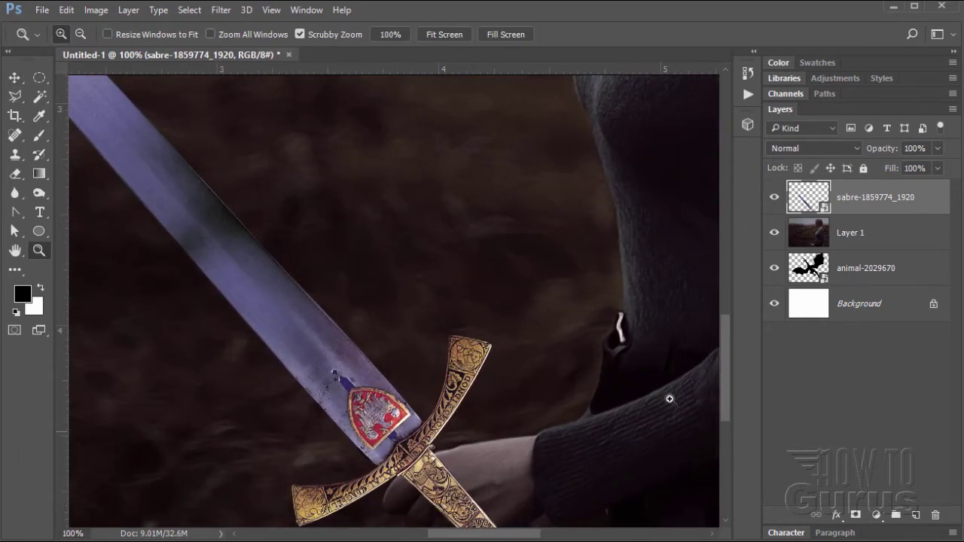
mouse_move(728, 369)
left_mouse_down()
mouse_move(720, 394)
mouse_move(725, 376)
left_mouse_up()
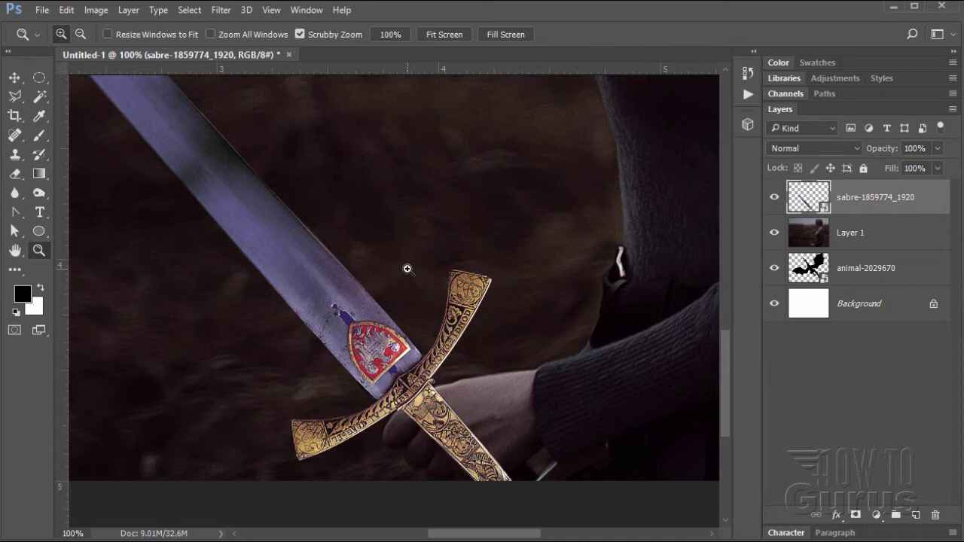
left_click(16, 78)
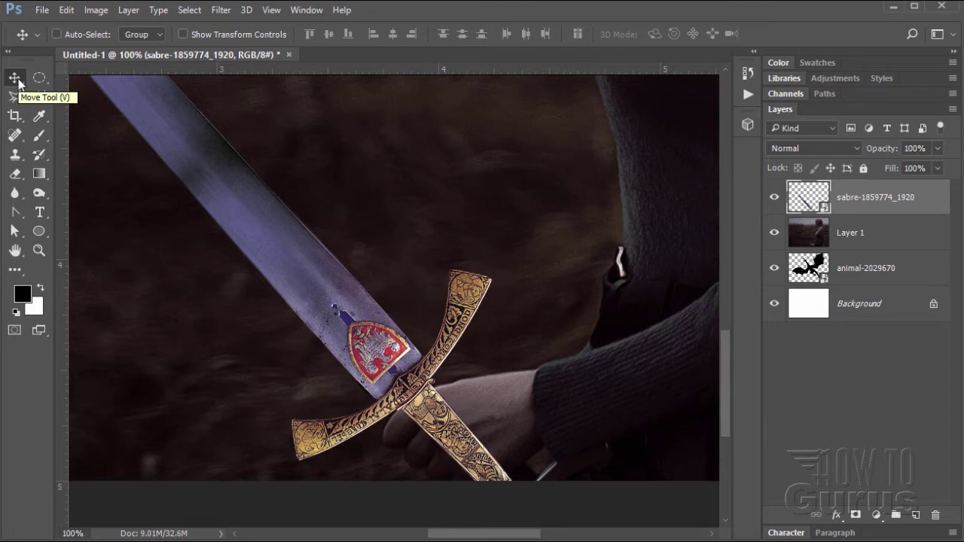
key("Up")
key("Up")
key("Up")
key("Up")
key("Up")
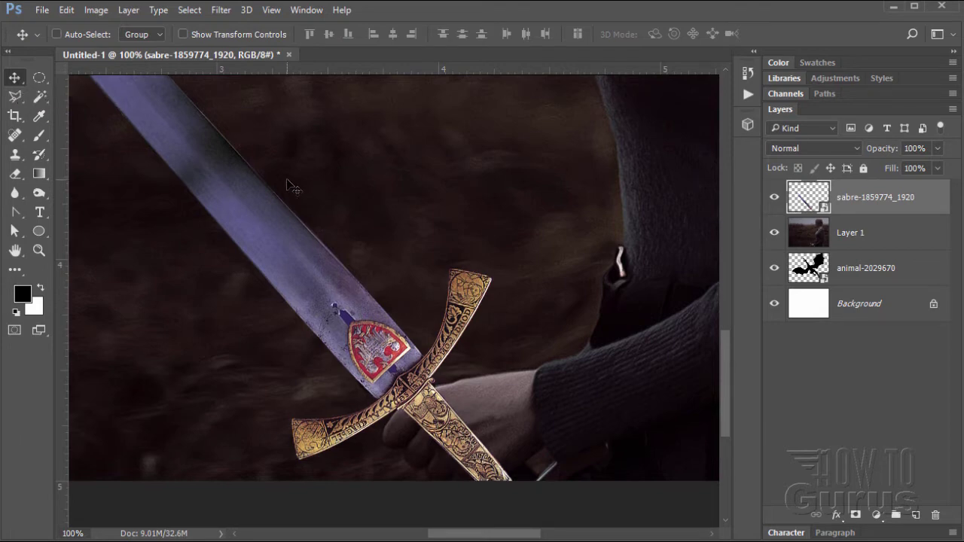
key("Up")
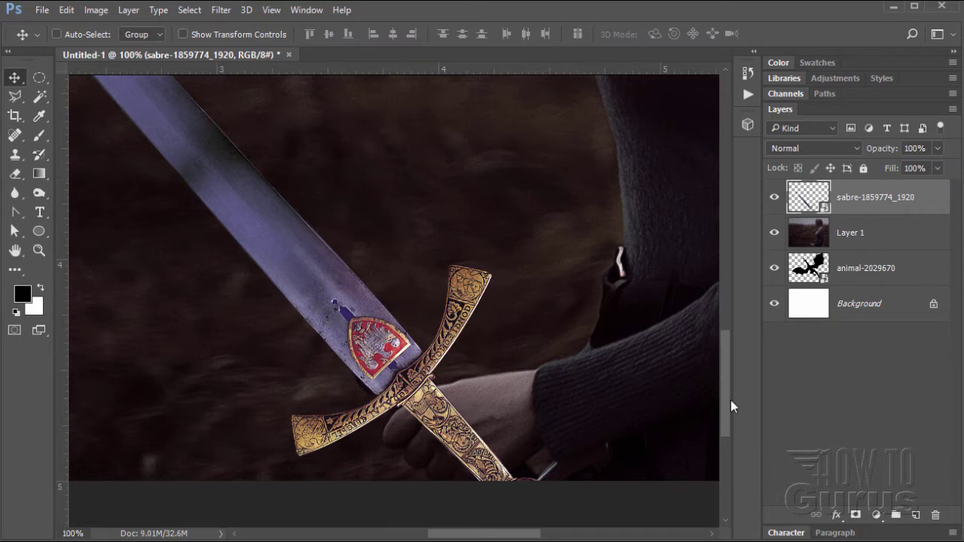
Rotate the sword further to about 135.4 degrees to match the angle of the original sword handle in the woman's hand
scroll(729, 400, "down", 2)
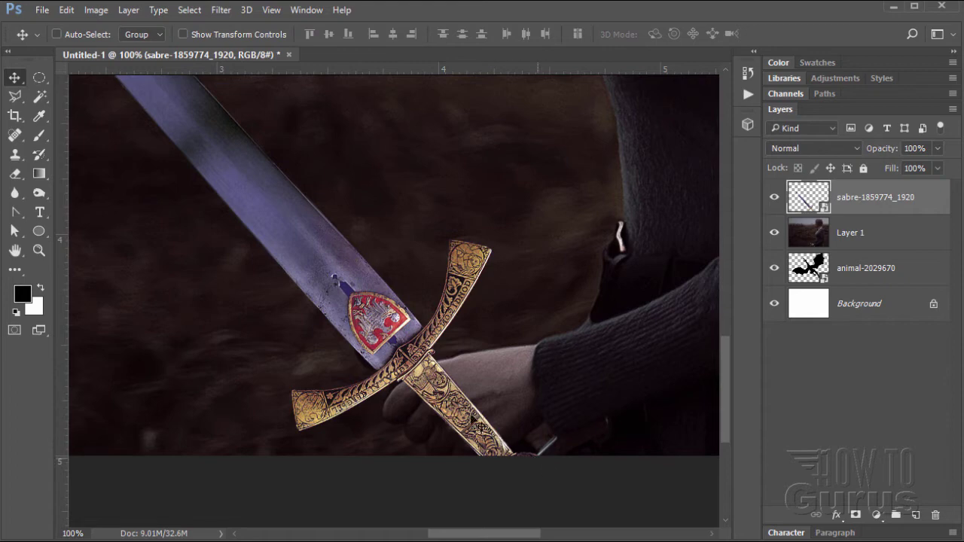
left_click_drag(726, 408, 728, 412)
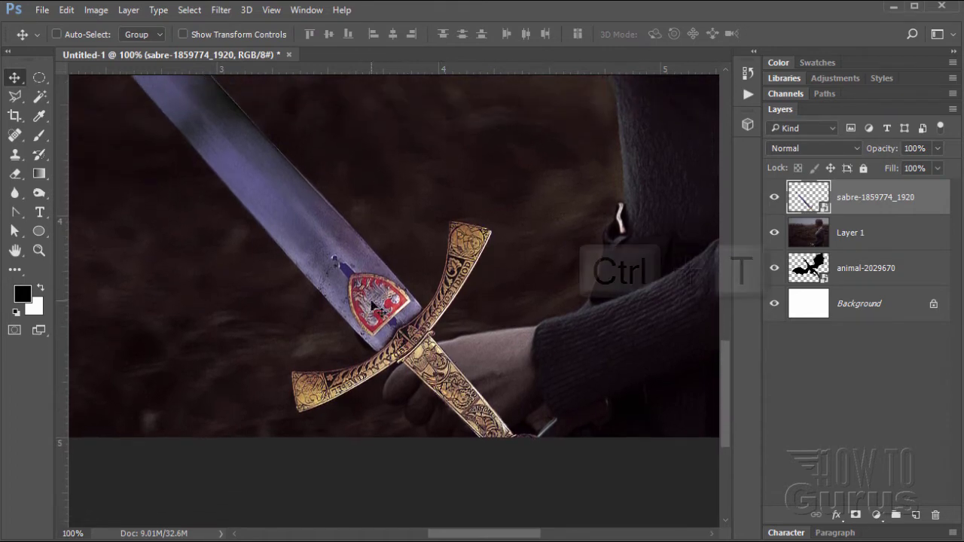
key("ctrl+t")
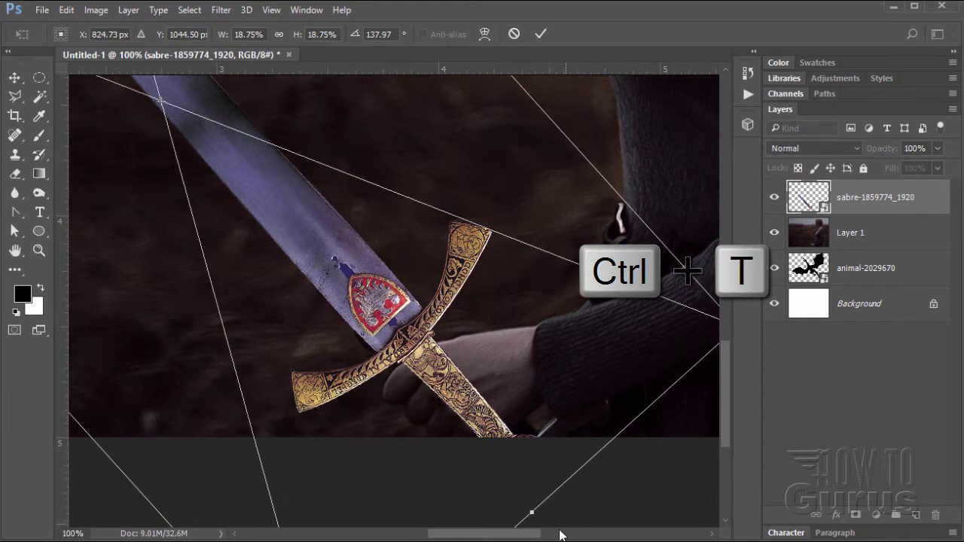
left_click_drag(535, 536, 553, 535)
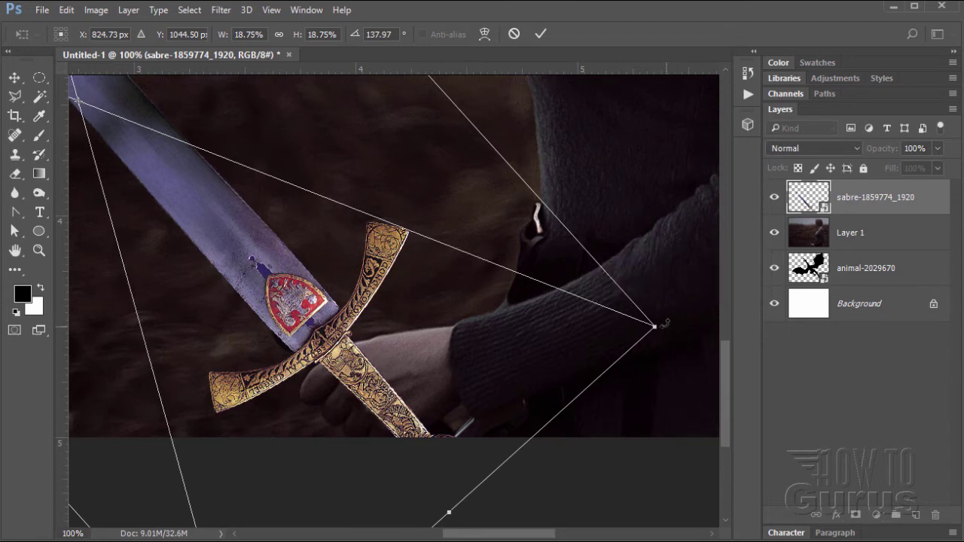
left_click_drag(665, 324, 670, 316)
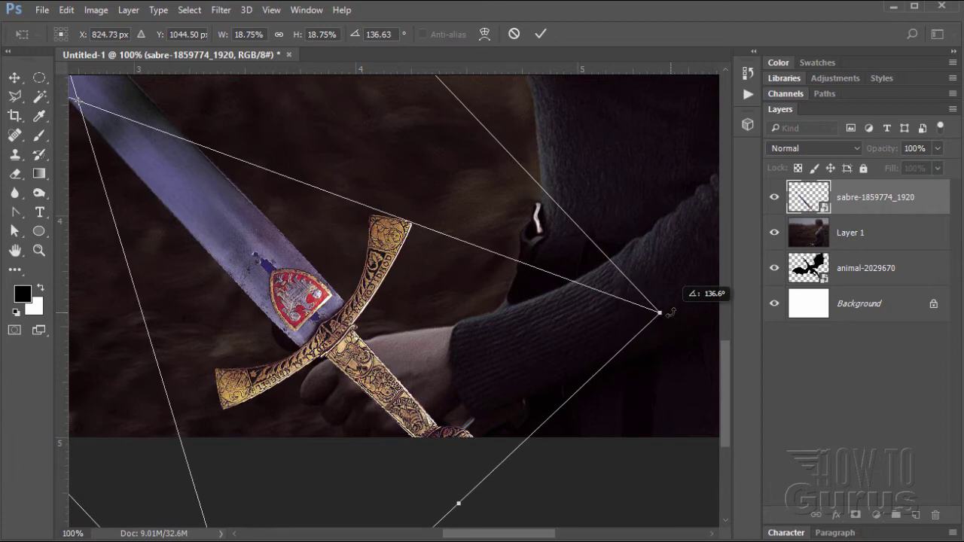
left_click_drag(670, 312, 669, 299)
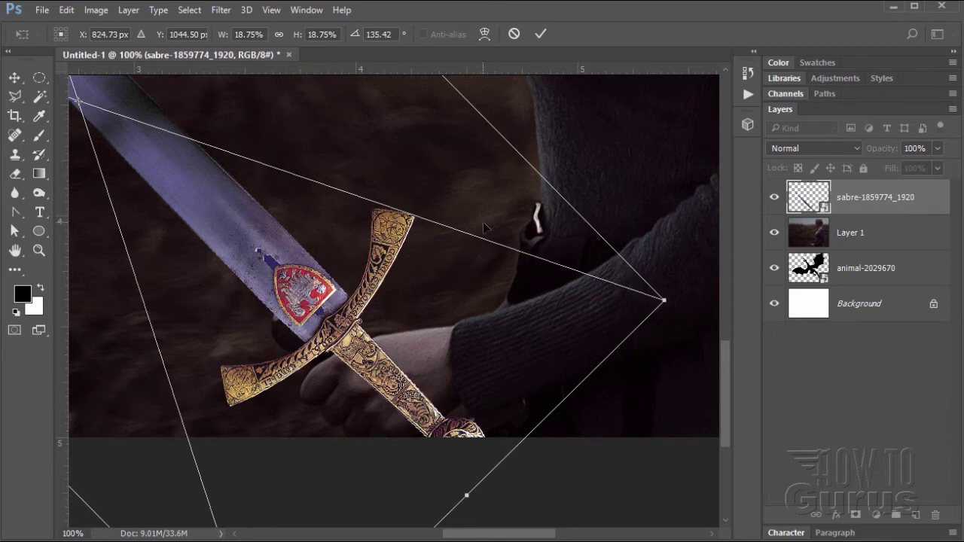
left_click(542, 34)
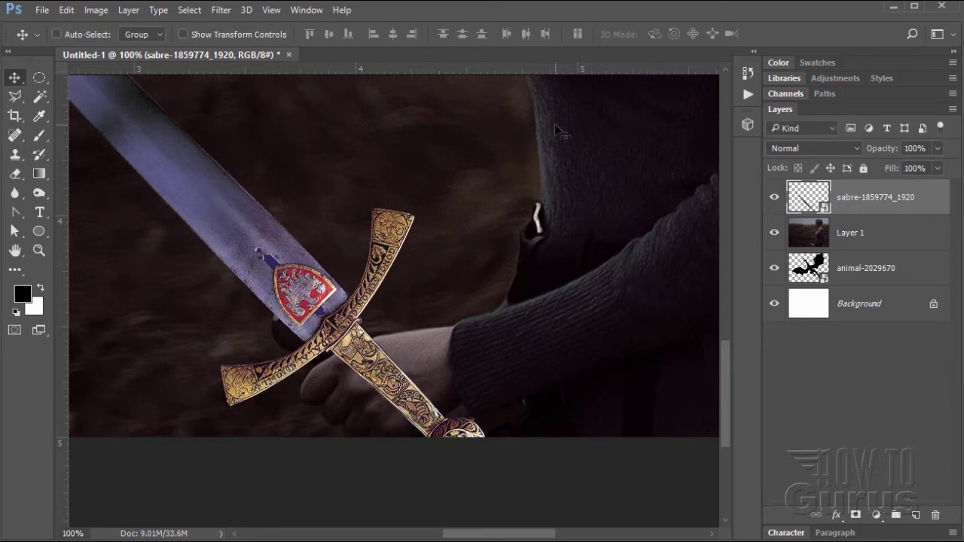
Nudge the sword about 10 px left and 9 px down so its grip lines up with the woman's hand and covers the original handle
key("Left")
key("Left")
key("Left")
key("Left")
key("Left")
key("Left")
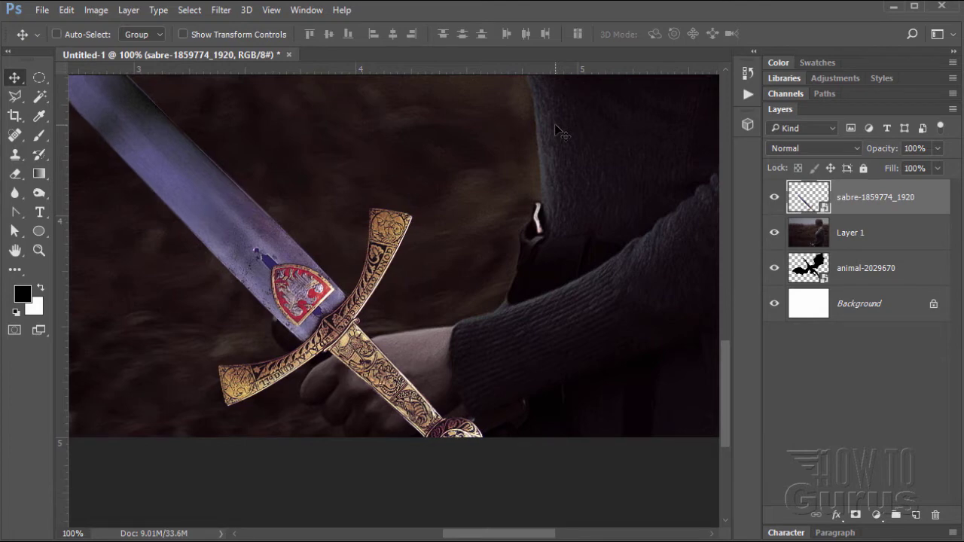
key("Left")
key("Down")
key("Left")
key("Down")
key("Left")
key("Down")
key("Left")
key("Down")
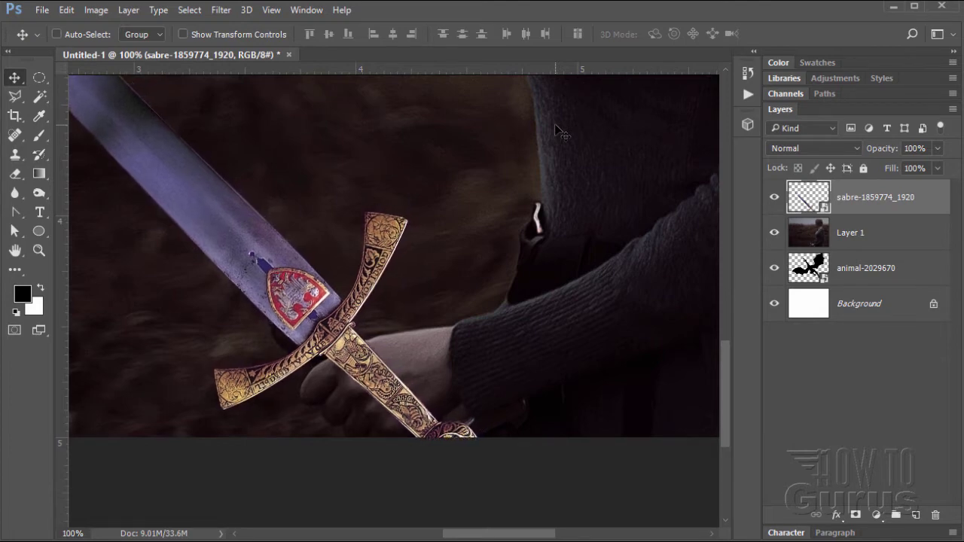
key("Left")
key("Down")
key("Left")
key("Down")
key("Left")
key("Down")
key("Left")
key("Down")
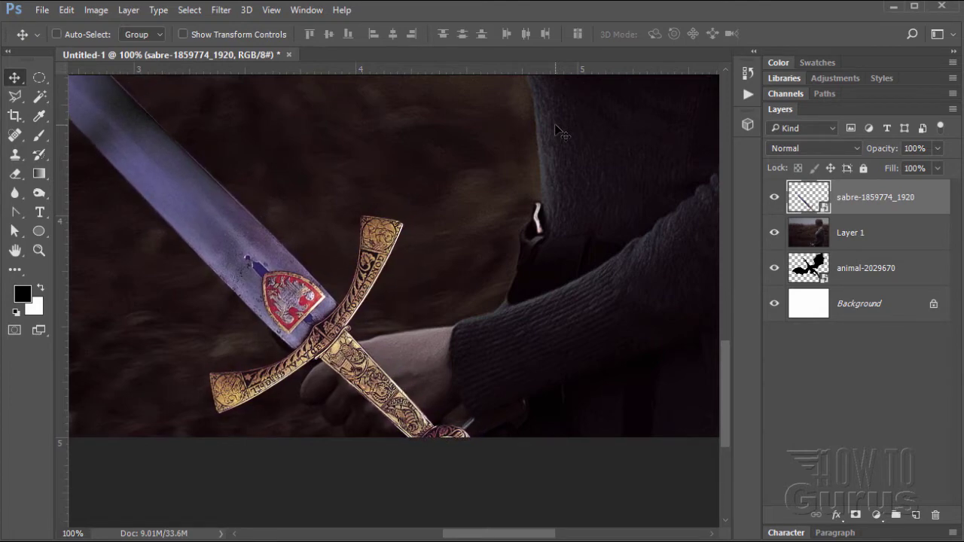
key("Down")
key("Down")
key("Down")
key("Down")
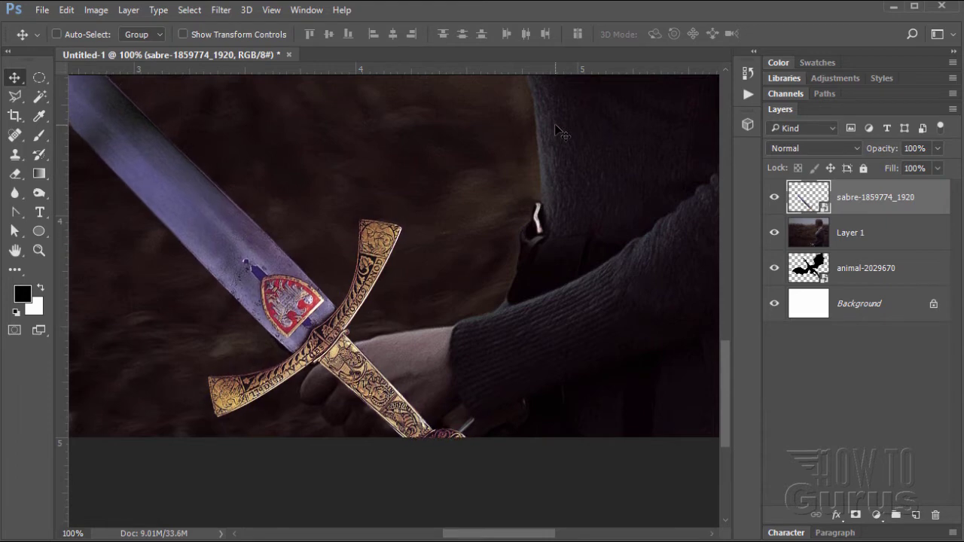
key("Left")
key("Up")
key("Left")
key("Up")
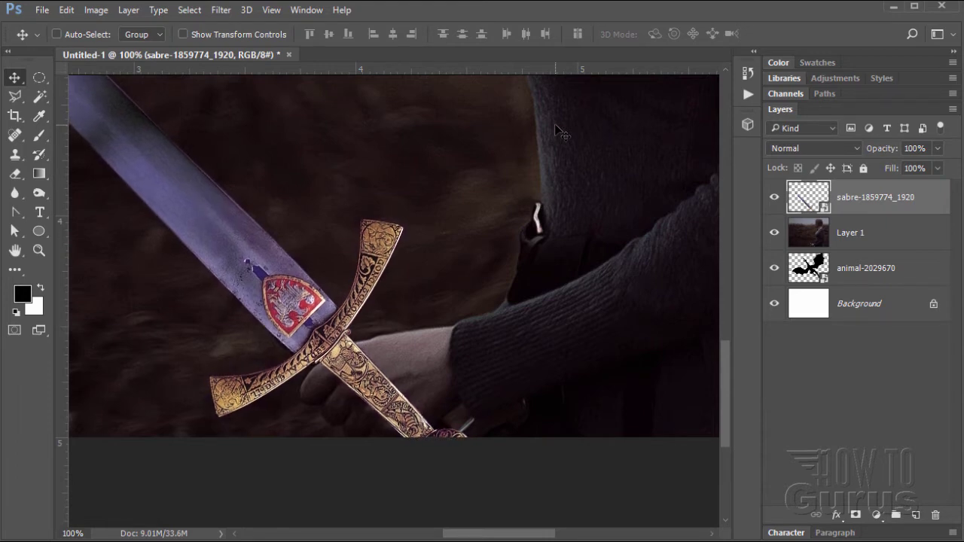
key("Right")
key("Up")
key("Right")
key("Up")
key("Right")
key("Up")
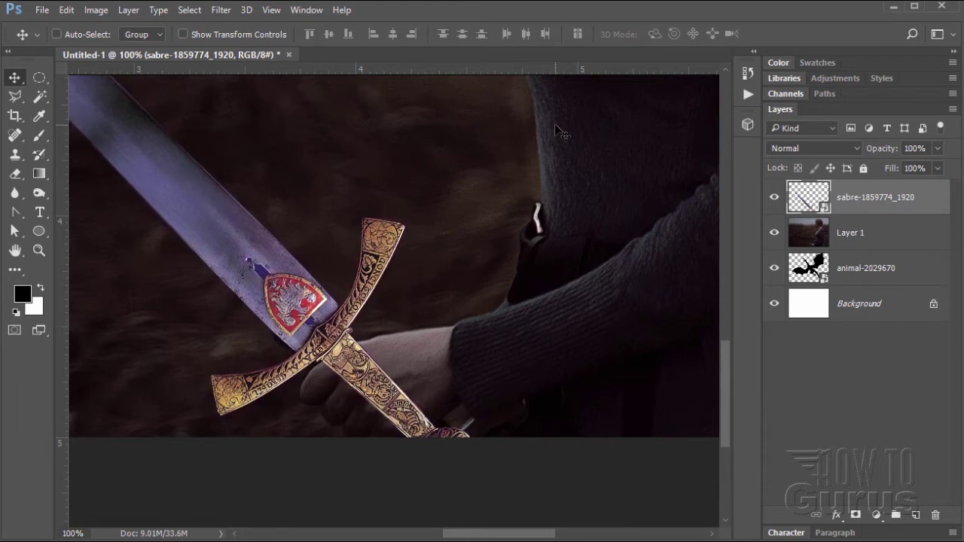
key("Down")
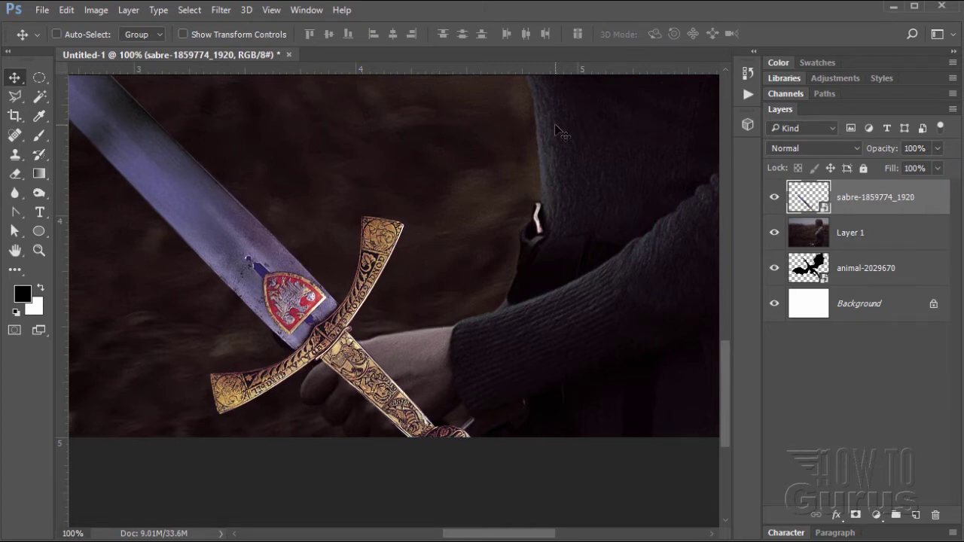
key("Up")
key("Up")
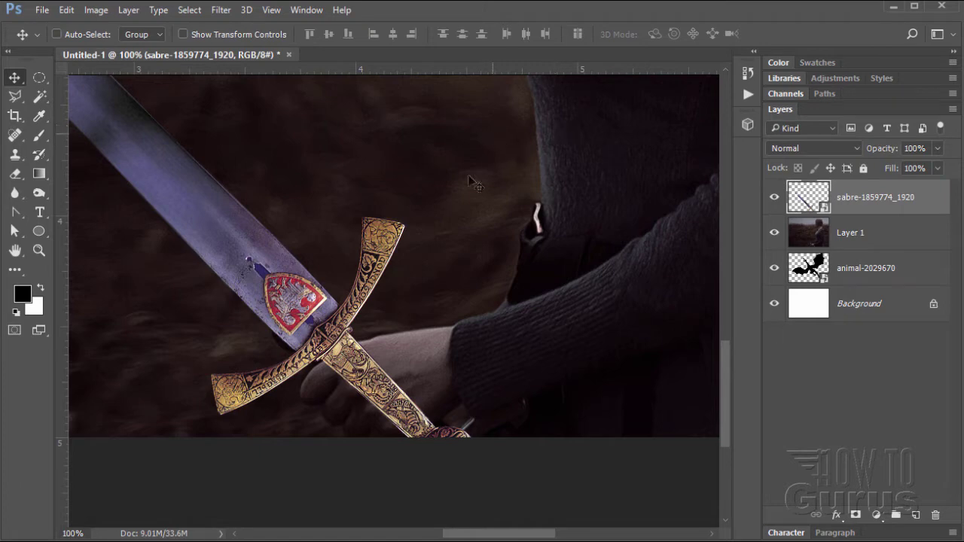
left_click(271, 9)
left_click(314, 145)
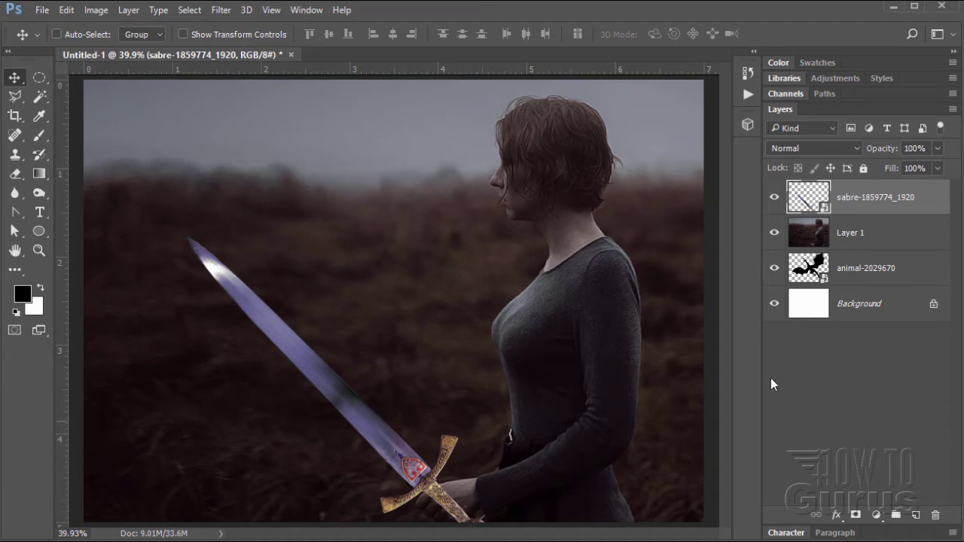
left_click(839, 240)
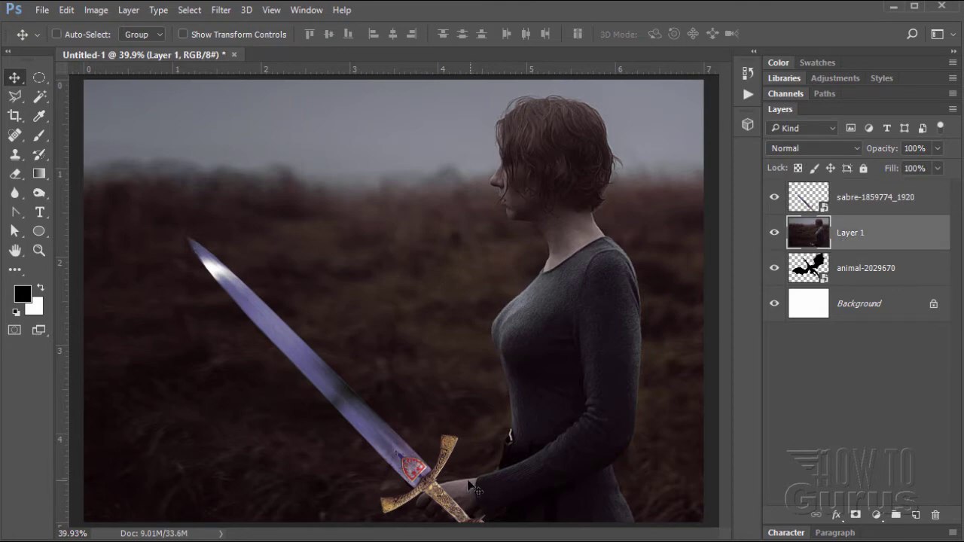
left_click(128, 10)
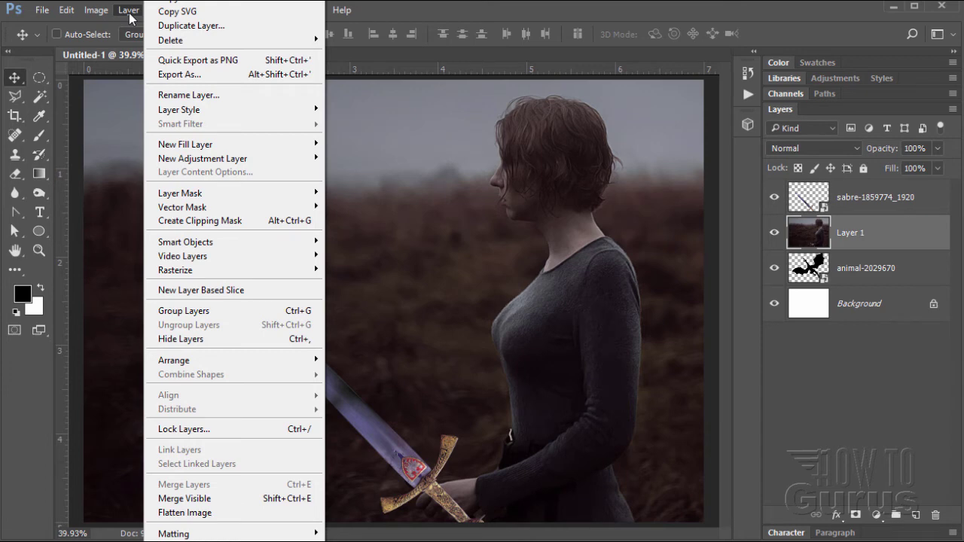
left_click(768, 26)
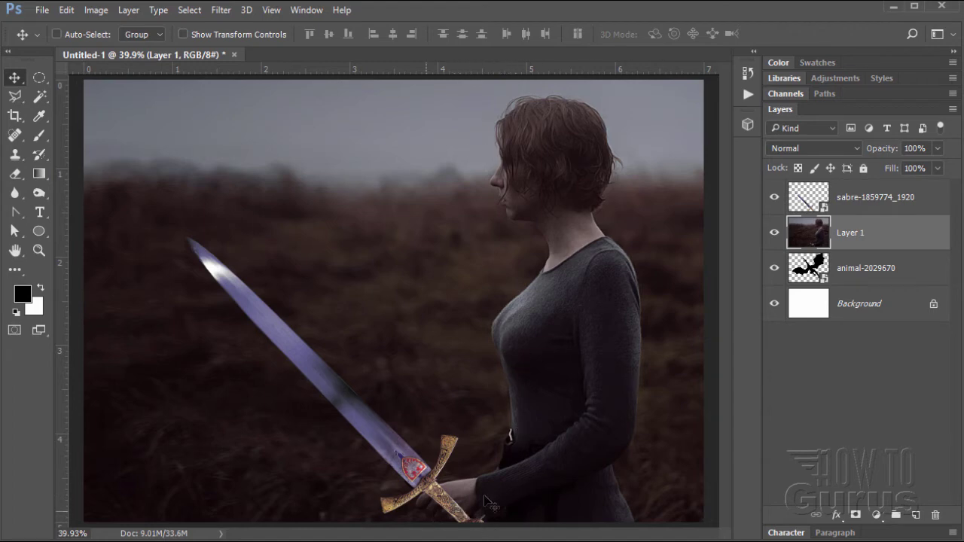
Hide the sabre layer at a close-up of the woman's hand to expose the fingers and the original sword handle
left_click(39, 250)
left_click(450, 515)
left_click(449, 515)
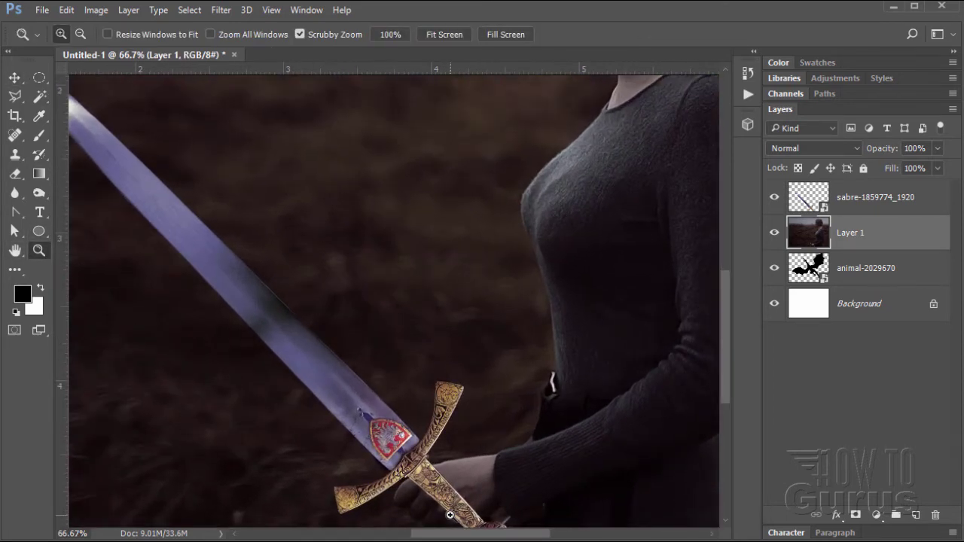
left_click(449, 513)
scroll(452, 508, "down", 2)
left_click(460, 452)
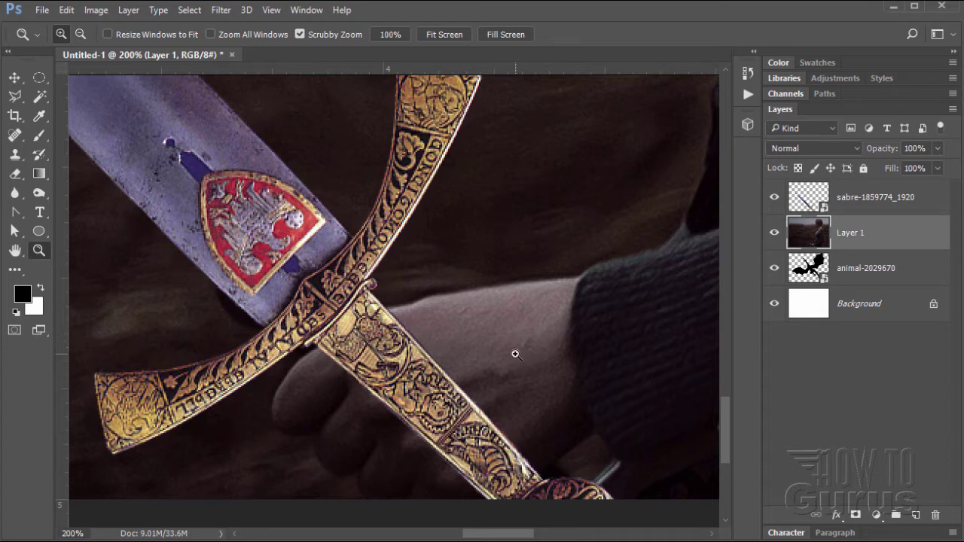
scroll(724, 421, "down", 1)
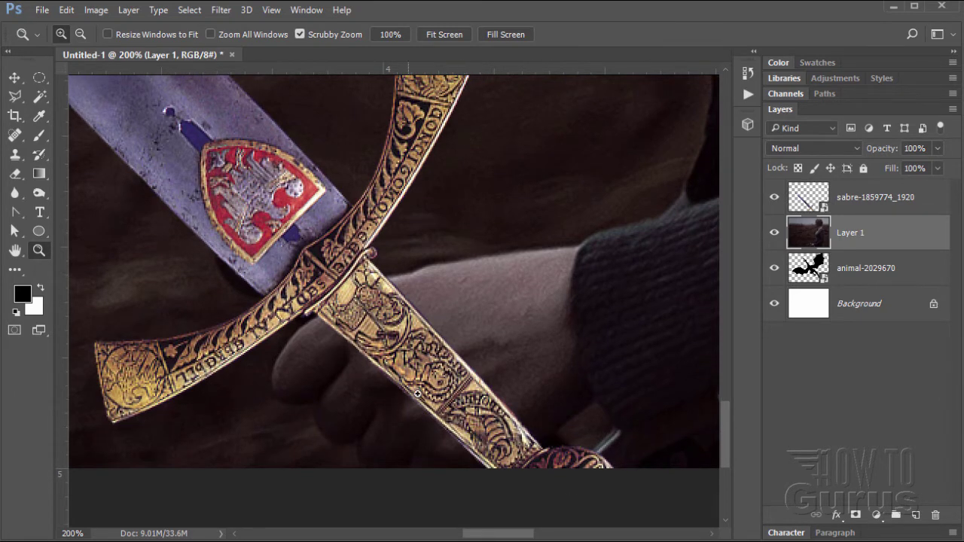
key("v")
left_click(375, 325, "ctrl")
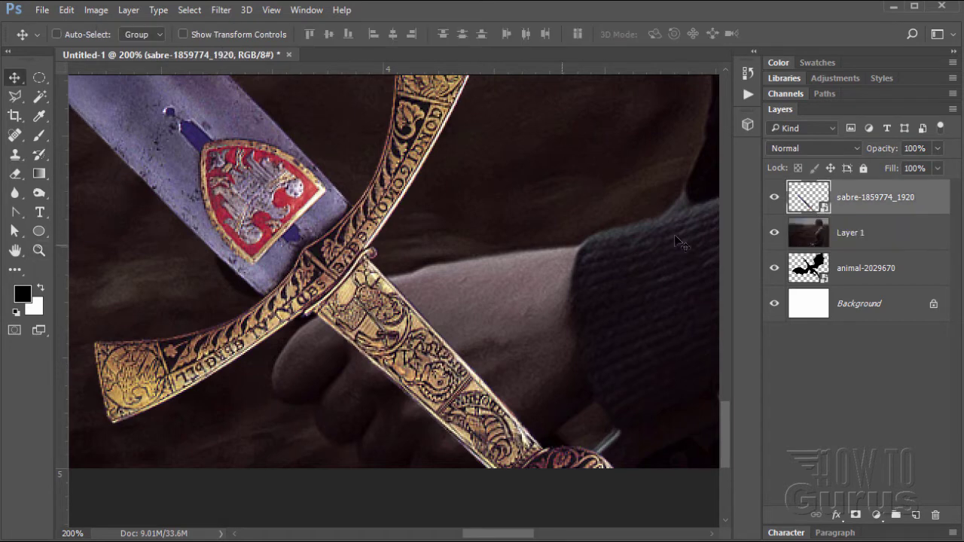
left_click(774, 197)
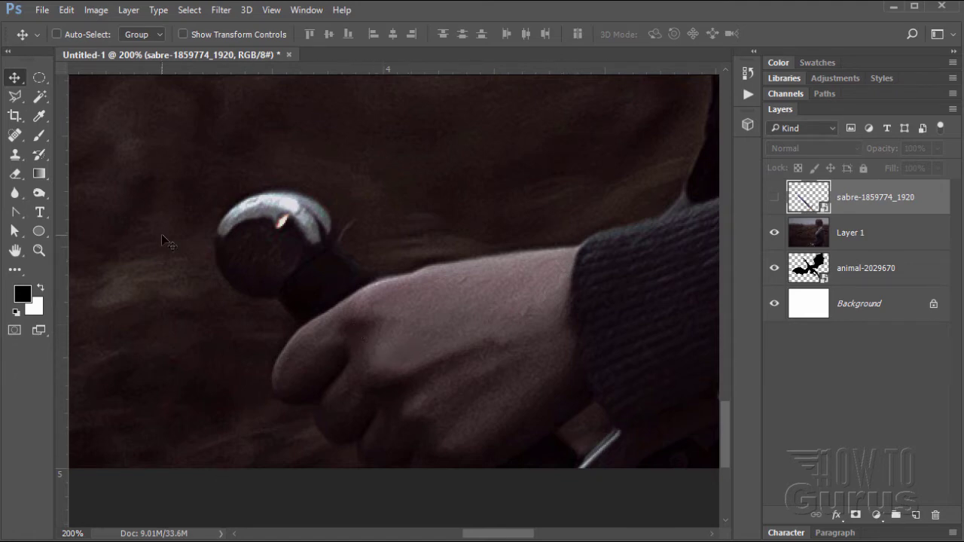
Set the Polygonal Lasso feather to 0 px and select the gripping part of the hand, tracing its edges and extending below the canvas
left_click(15, 96)
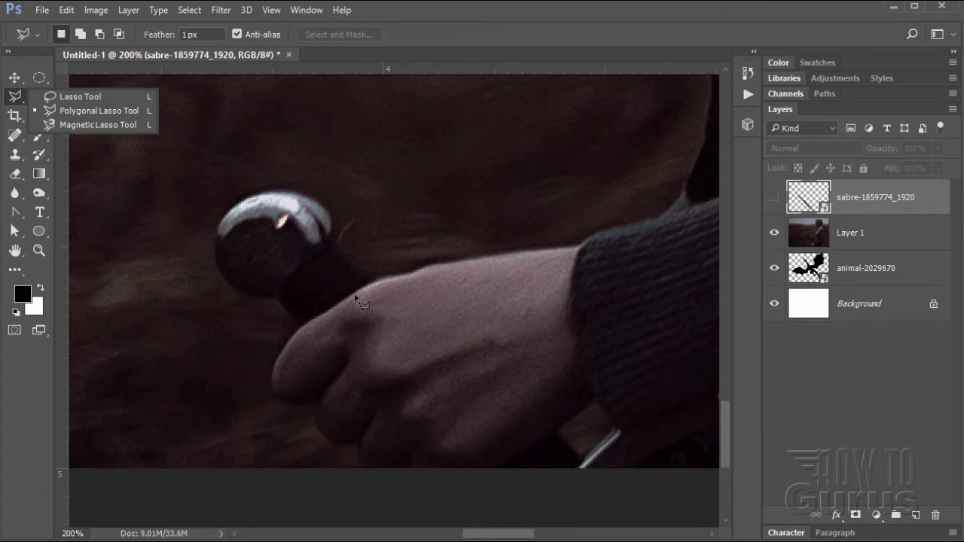
left_click(158, 36)
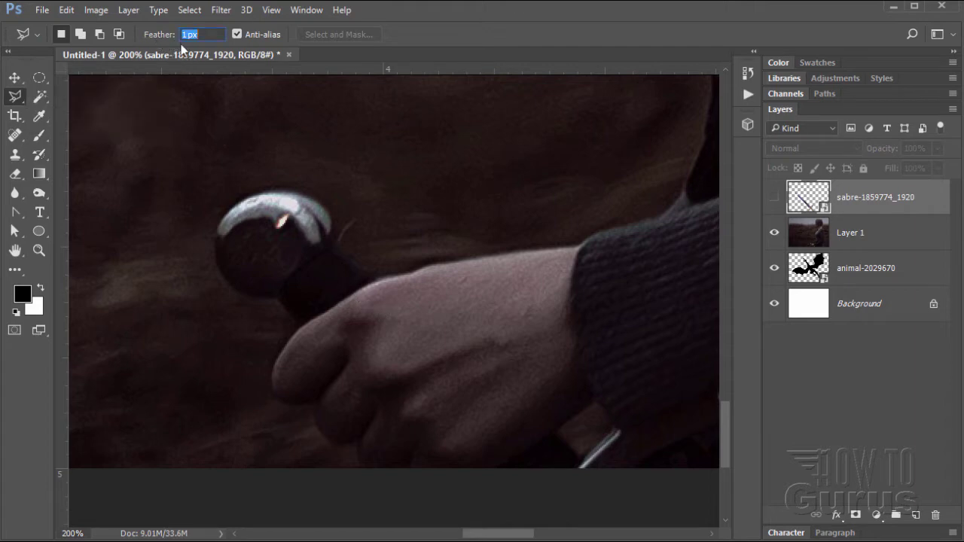
left_click_drag(187, 35, 178, 37)
type("0")
key("End")
left_click(278, 362)
left_click(309, 325)
left_click(572, 418)
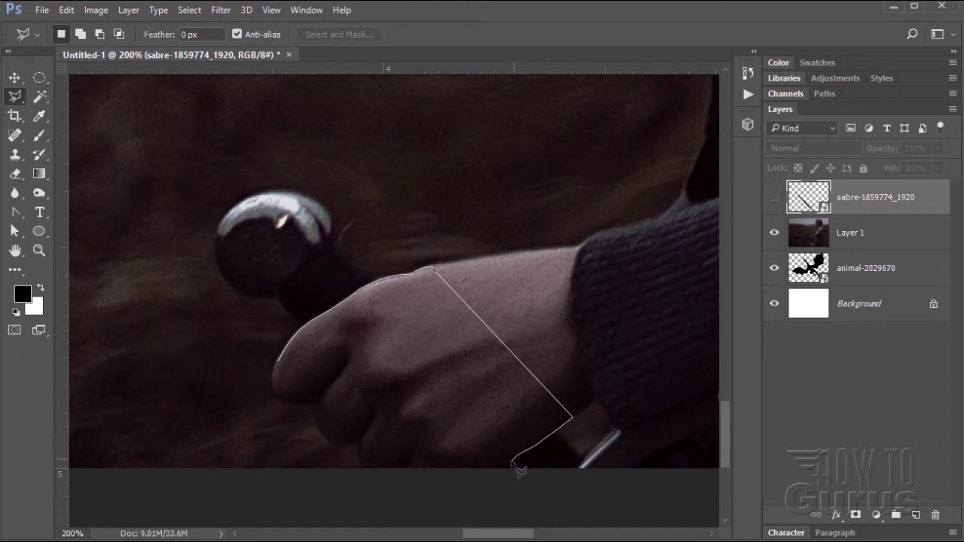
left_click(477, 482)
left_click(280, 487)
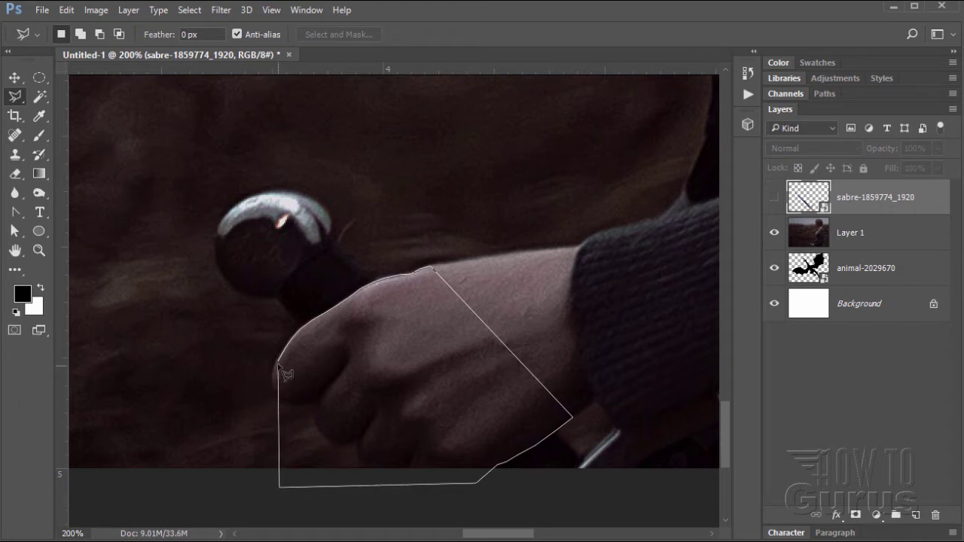
left_click(279, 363)
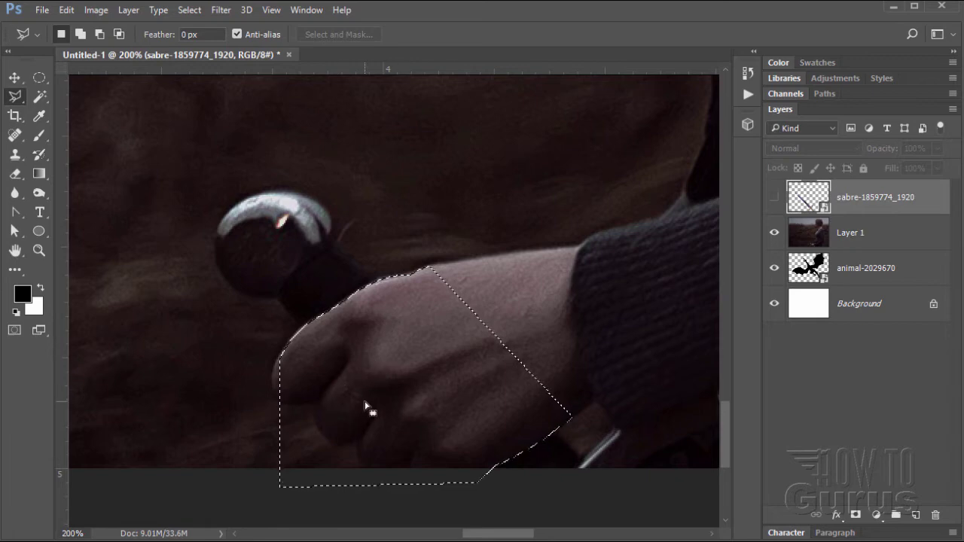
Show the sabre layer again and mask it with the inverted hand selection so the woman's fingers cover the grip
left_click(189, 10)
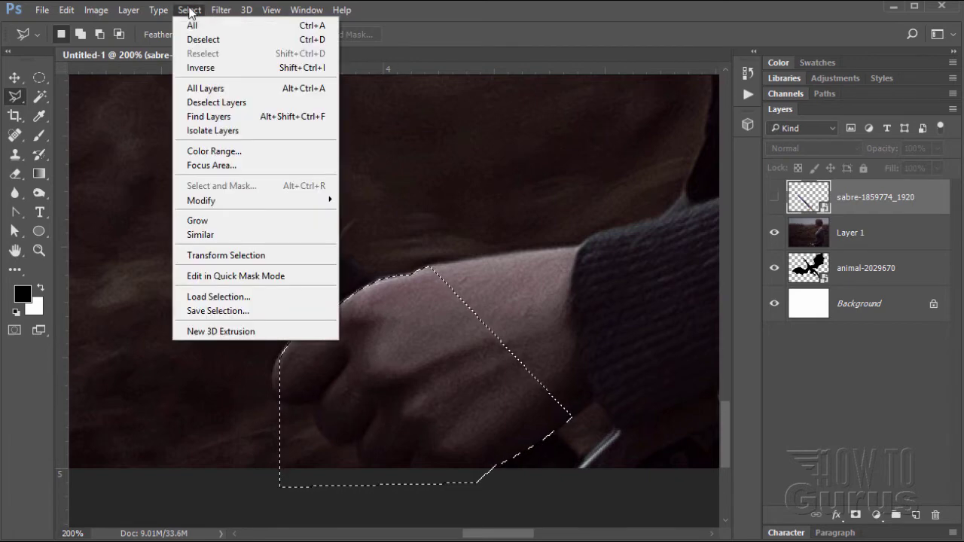
left_click(202, 69)
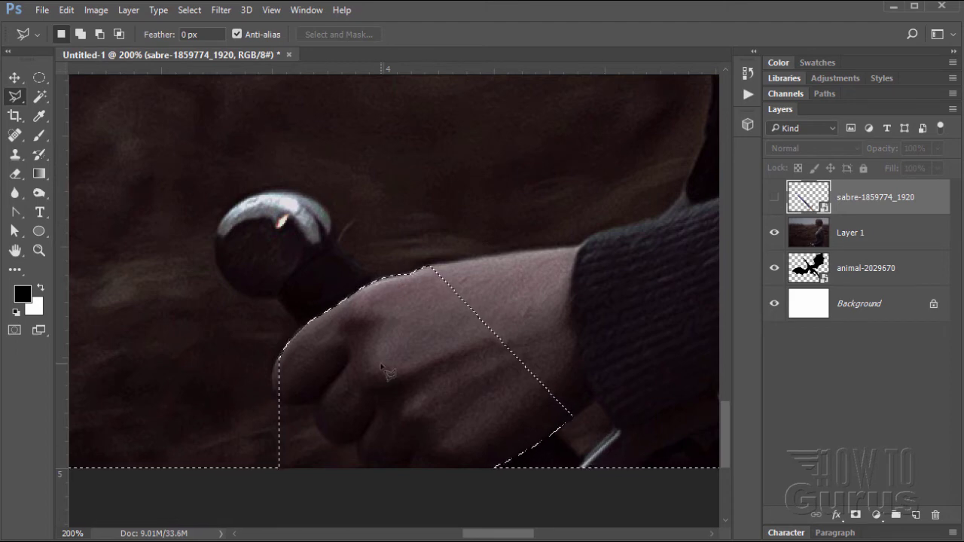
left_click(773, 197)
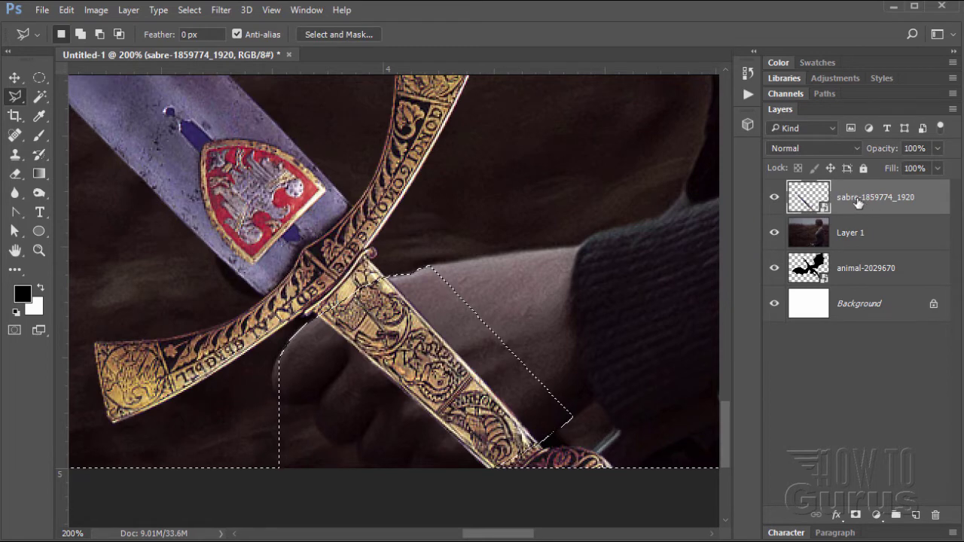
left_click(855, 516)
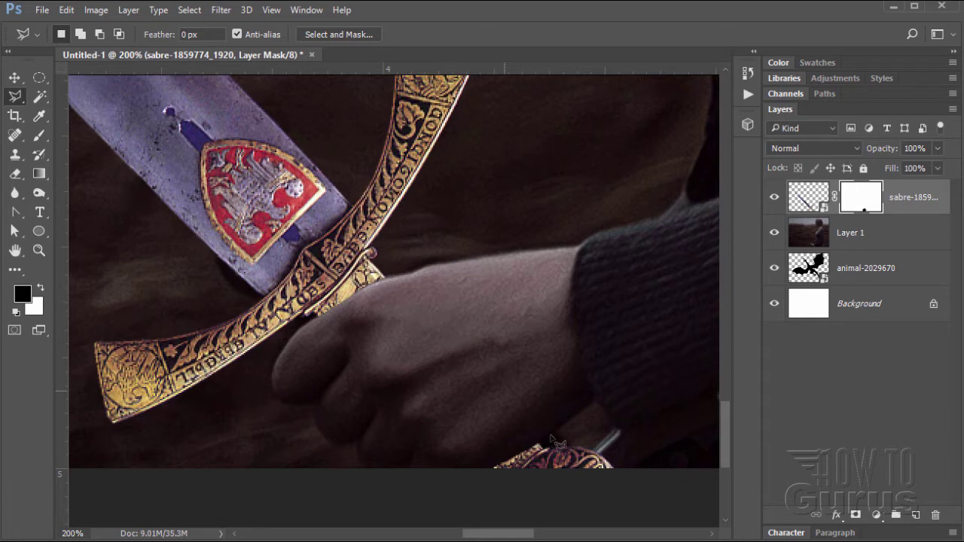
left_click(835, 199)
left_click(271, 12)
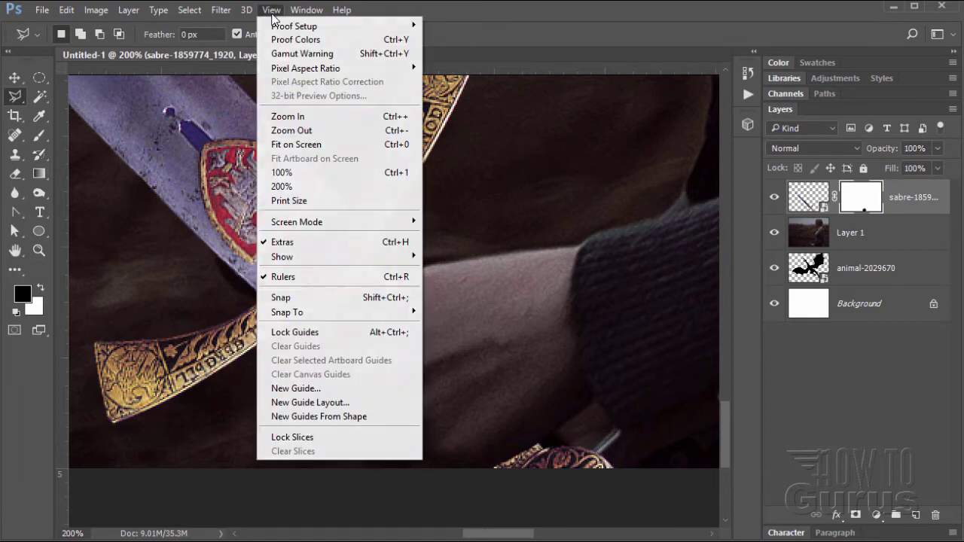
left_click(315, 144)
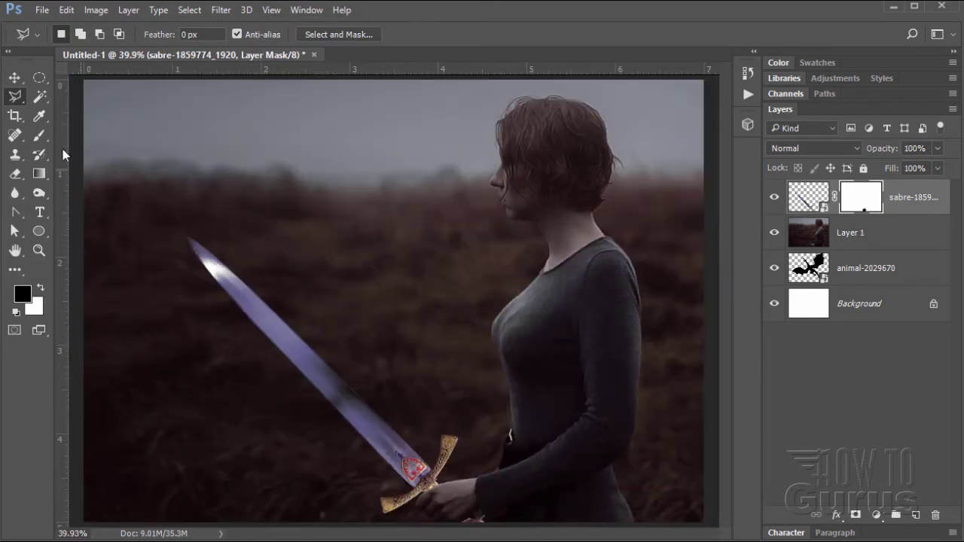
Bring the animal-2029670 dragon layer to the top of the layer stack and shift the dragon slightly left
left_click(14, 78)
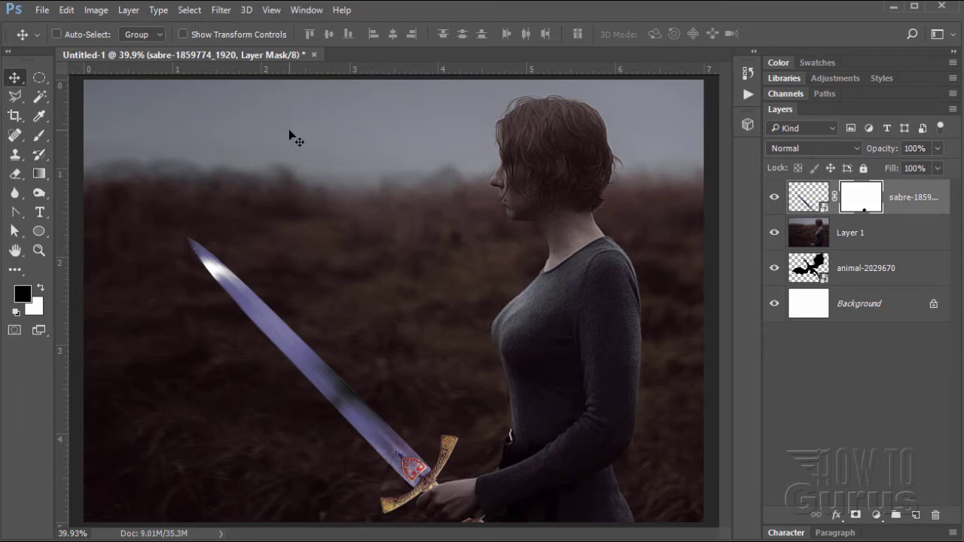
left_click(818, 272)
left_click_drag(816, 270, 812, 189)
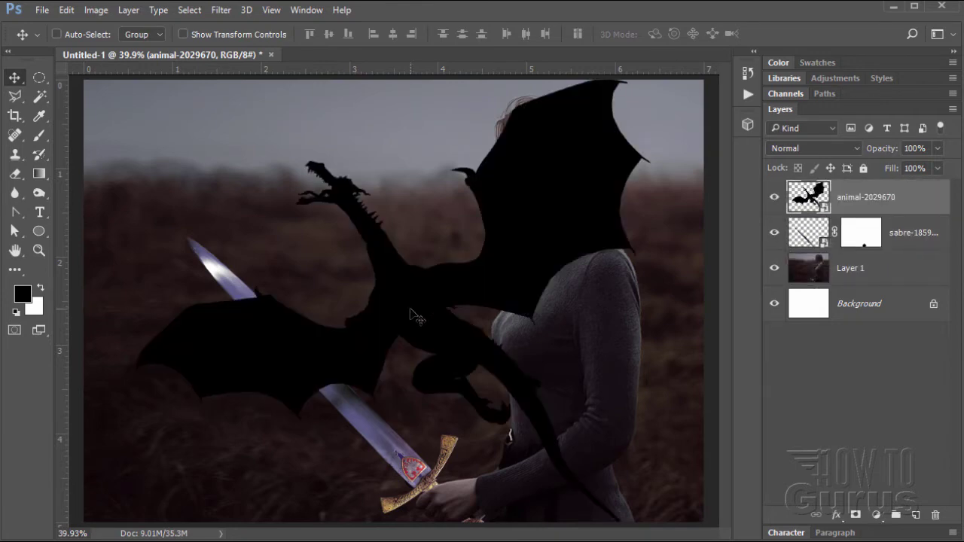
mouse_move(413, 312)
left_mouse_down()
mouse_move(387, 283)
mouse_move(422, 288)
mouse_move(406, 310)
left_mouse_up()
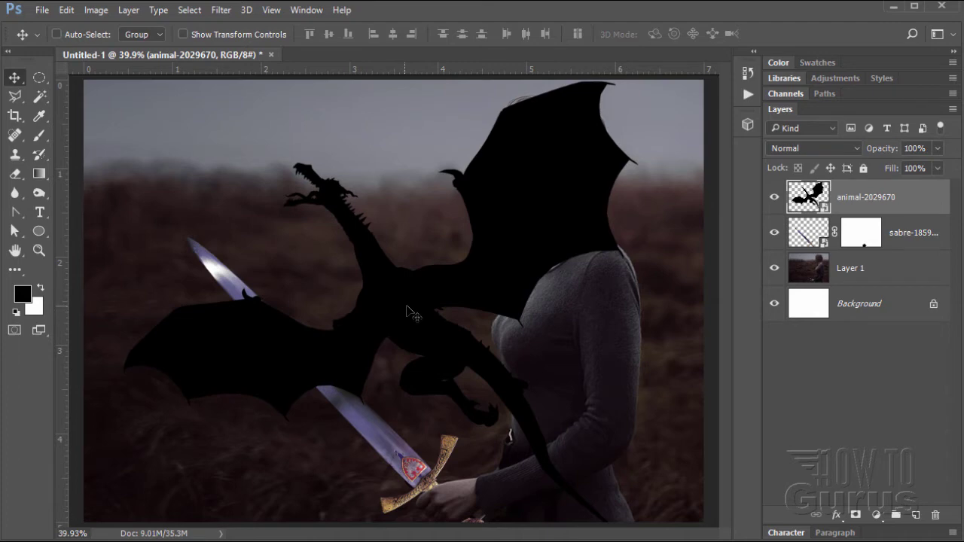
Scale the dragon proportionally to about 25.3% and place it in the sky above the sword, in front of the woman
key("ctrl+t")
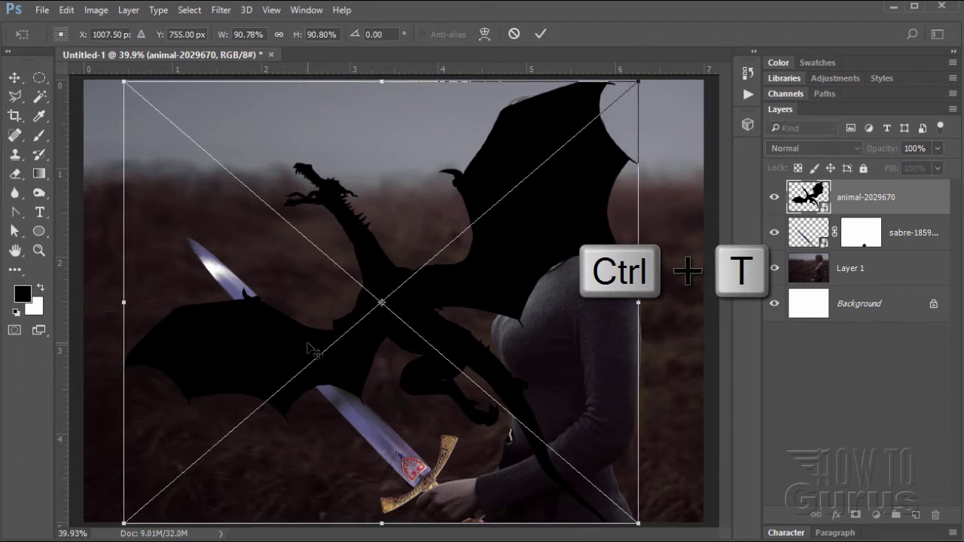
key("shift")
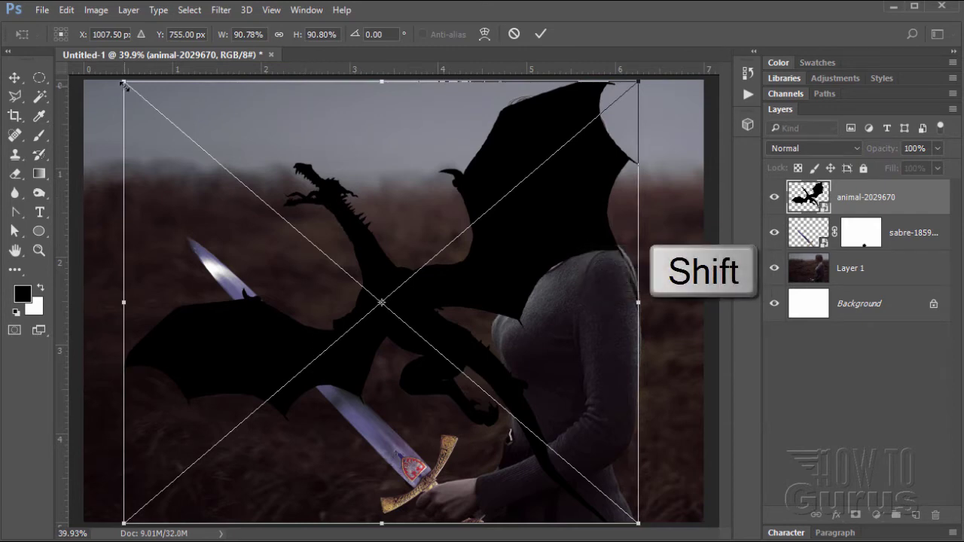
left_click_drag(125, 86, 405, 324)
left_click_drag(569, 418, 357, 177)
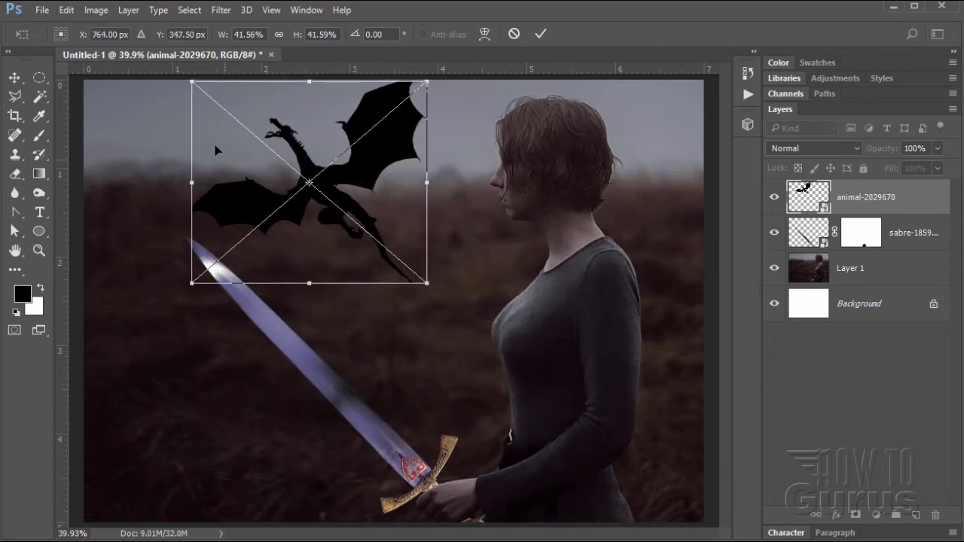
left_click_drag(192, 282, 305, 185)
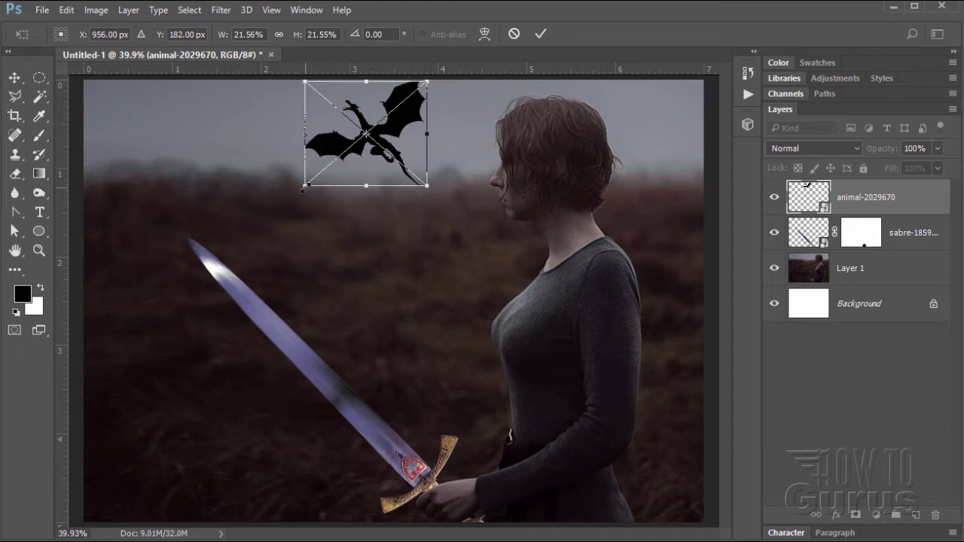
left_click_drag(305, 186, 283, 205)
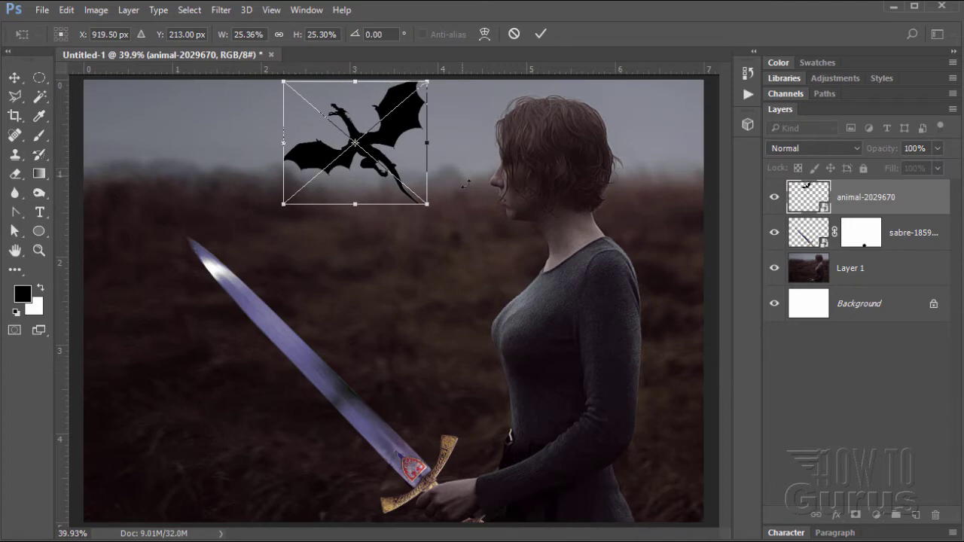
left_click(541, 34)
left_click_drag(360, 140, 310, 141)
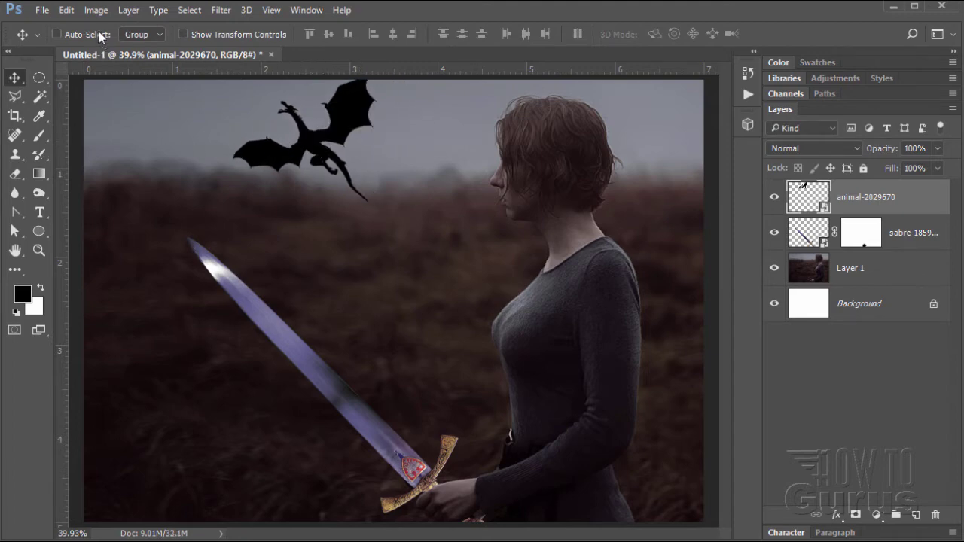
Flip the dragon horizontally so it faces the woman
left_click(66, 10)
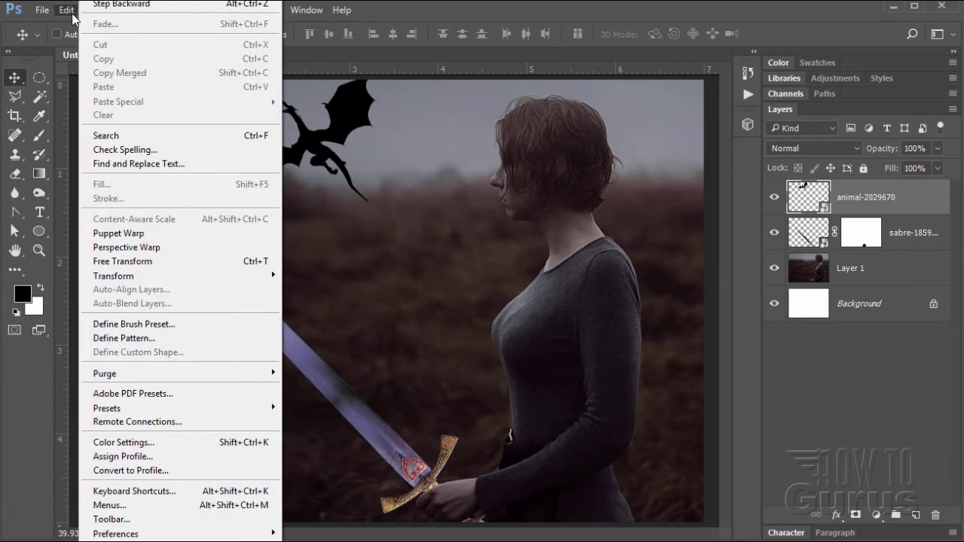
mouse_move(156, 280)
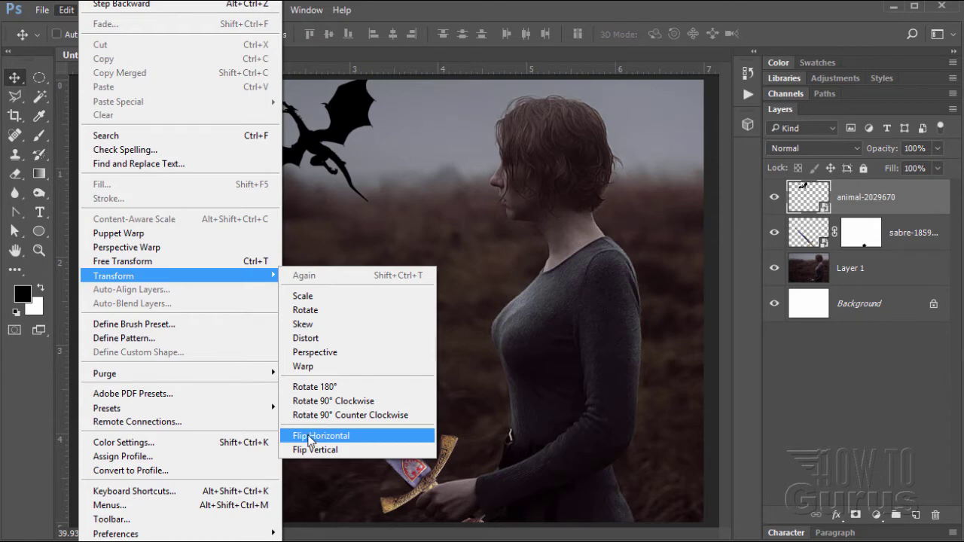
left_click(338, 439)
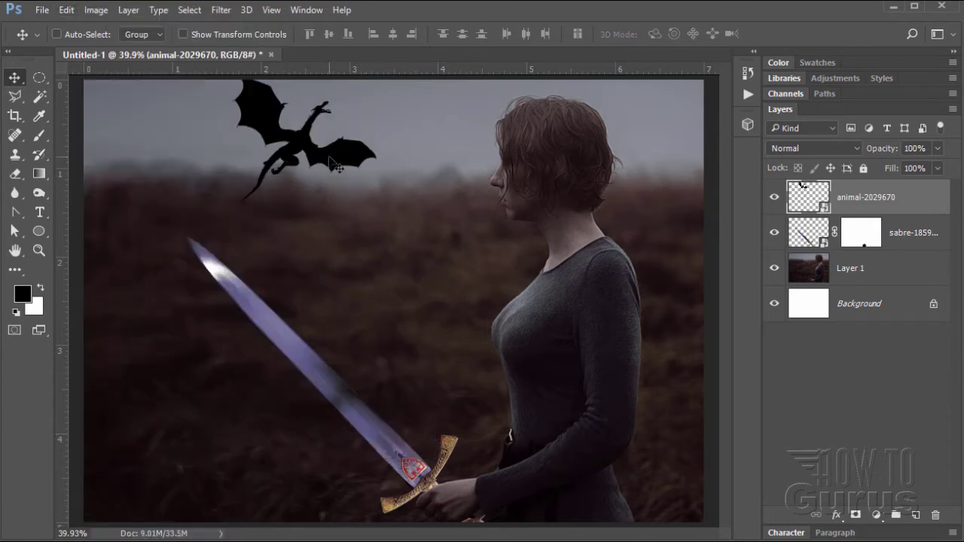
Rotate the dragon by about 29.3° and scale it down proportionally to about 20.6%
key("ctrl+t")
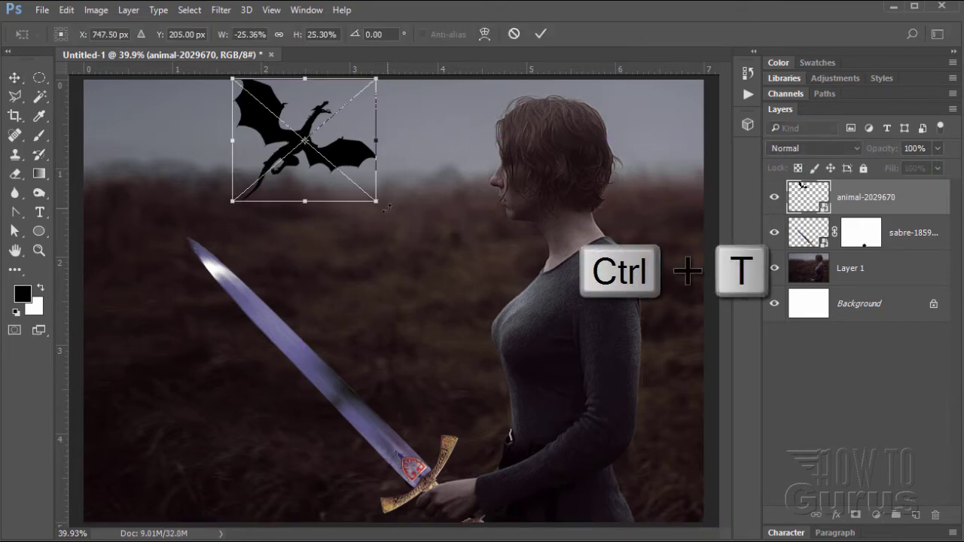
left_click_drag(385, 208, 348, 250)
left_click_drag(322, 175, 326, 187)
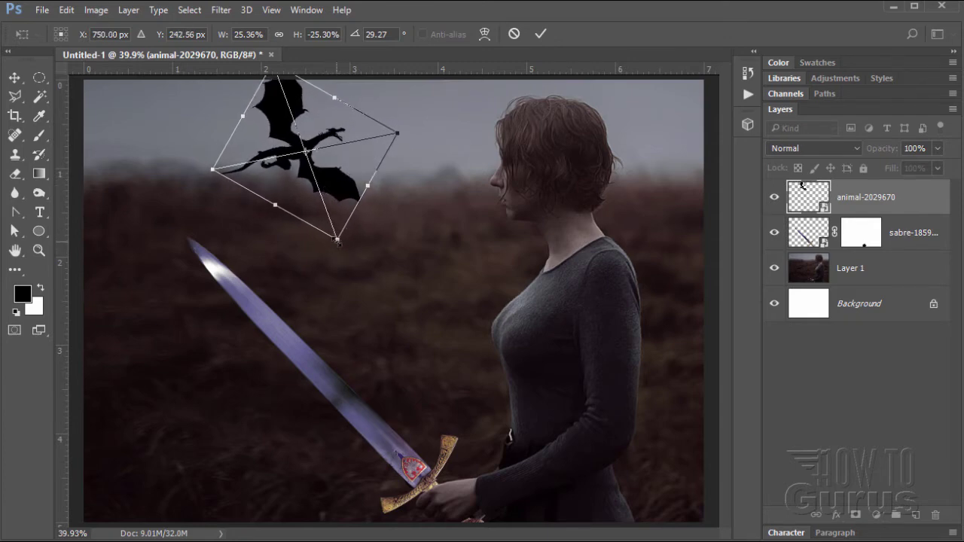
left_click_drag(338, 243, 324, 208)
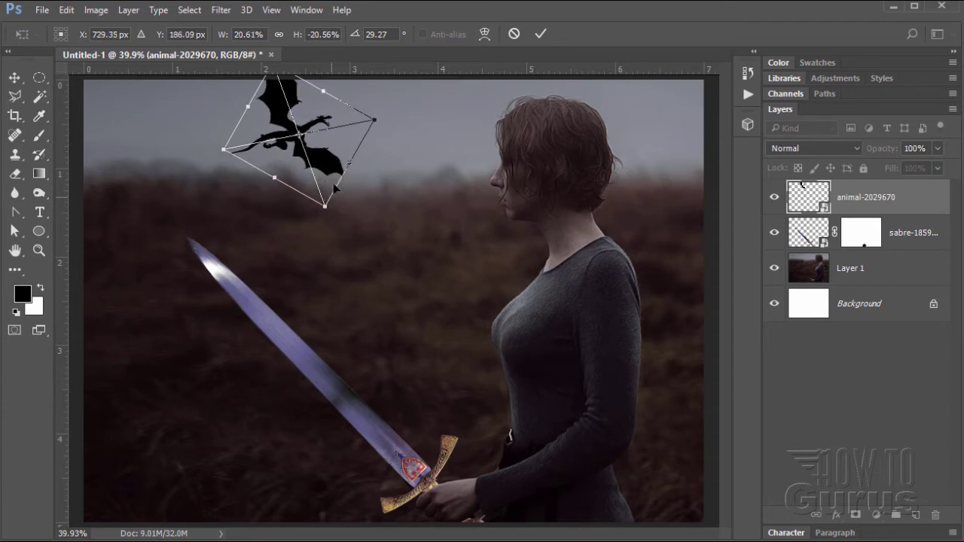
Position the dragon high in the sky above the sword, with its upper wing running off the image's top edge
left_click_drag(281, 106, 272, 114)
left_click_drag(322, 173, 330, 134)
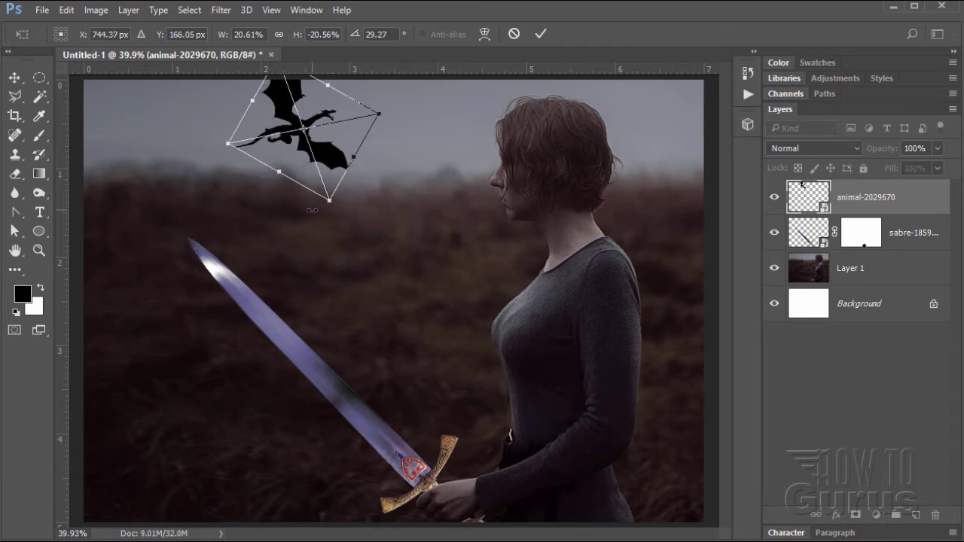
left_click_drag(331, 134, 348, 154)
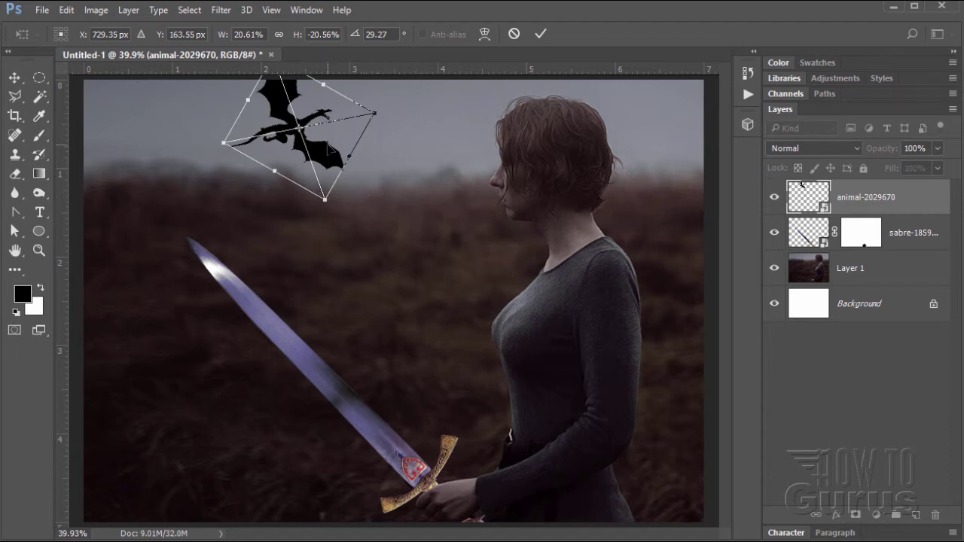
left_click(539, 34)
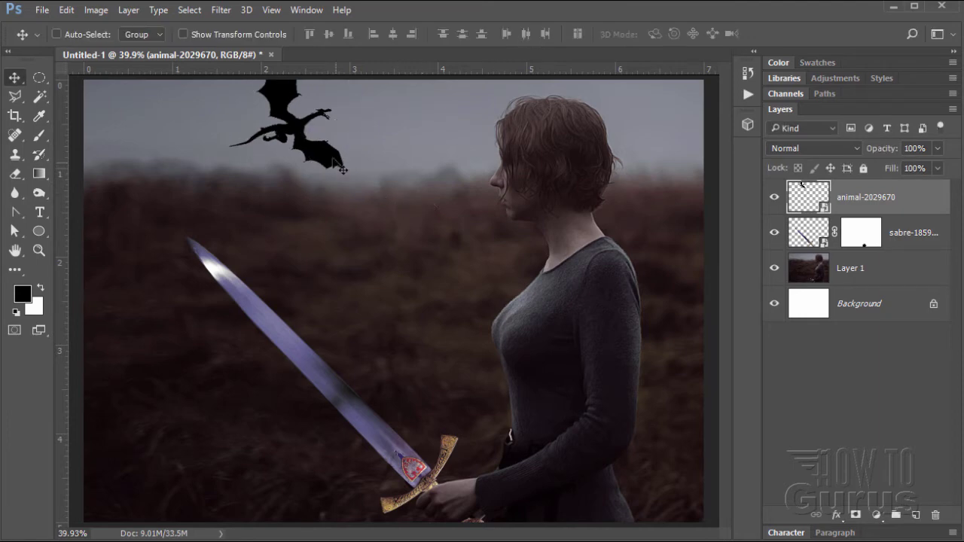
mouse_move(322, 160)
left_mouse_down()
mouse_move(304, 158)
mouse_move(319, 160)
left_mouse_up()
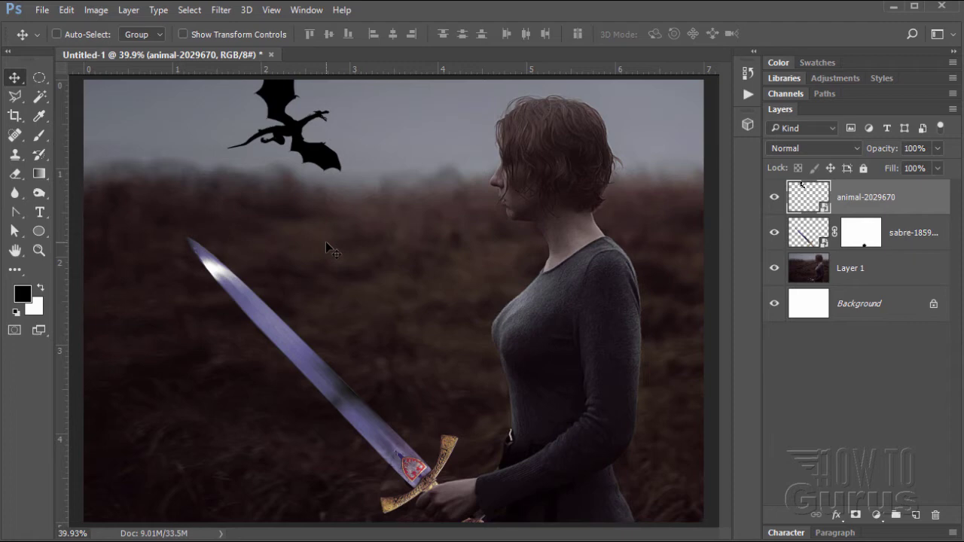
Rename the animal-2029670 layer as dragon
left_click(799, 363)
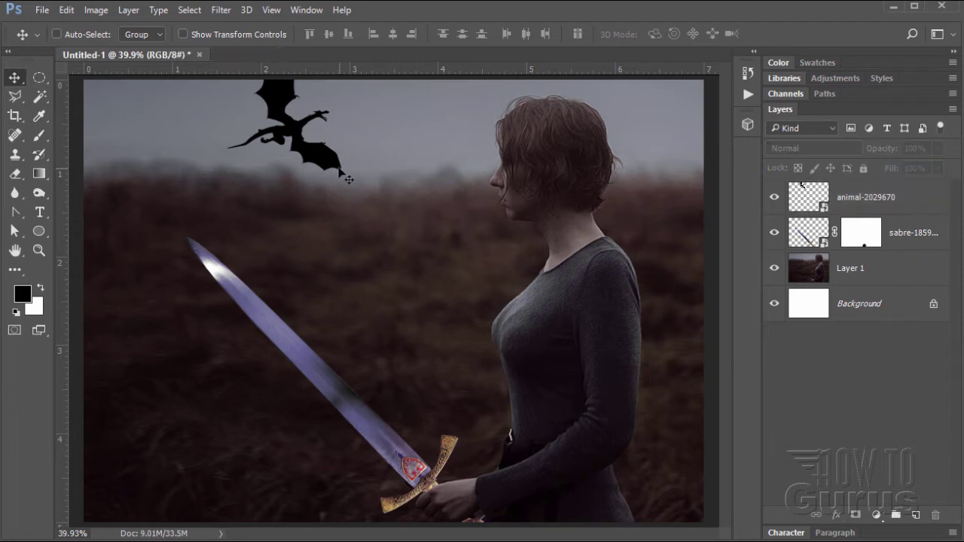
left_click(857, 202)
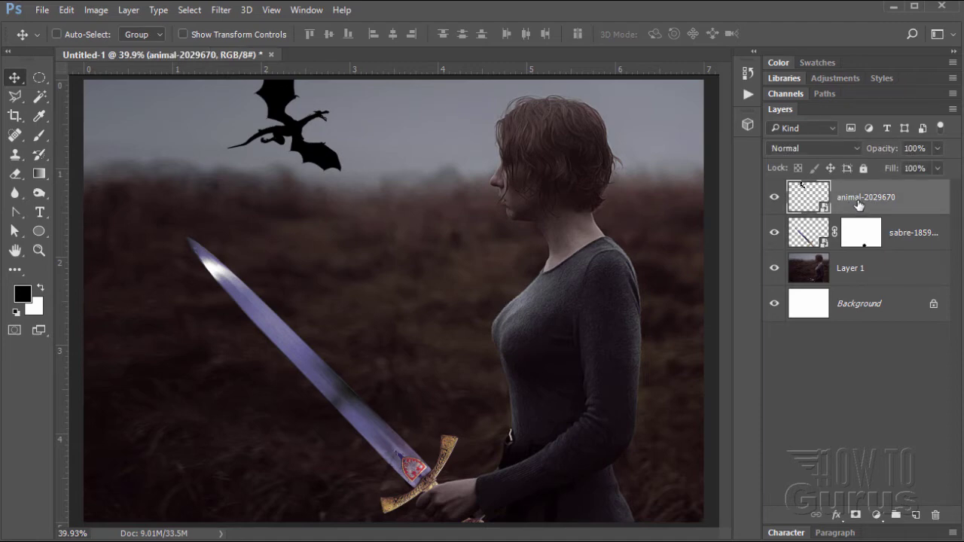
double_click(855, 198)
type("dragon")
key("Return")
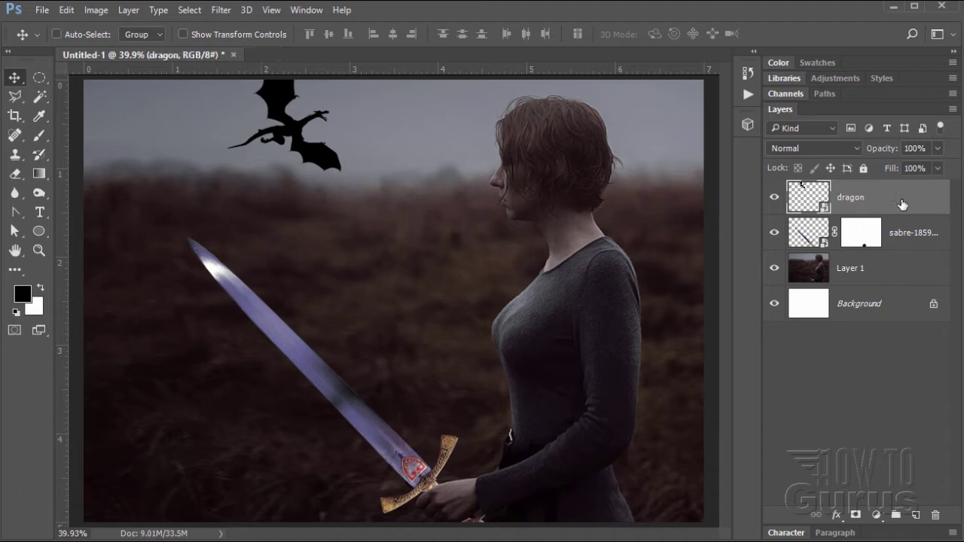
Rename the sabre layer as sword and Layer 1 as knight
double_click(912, 233)
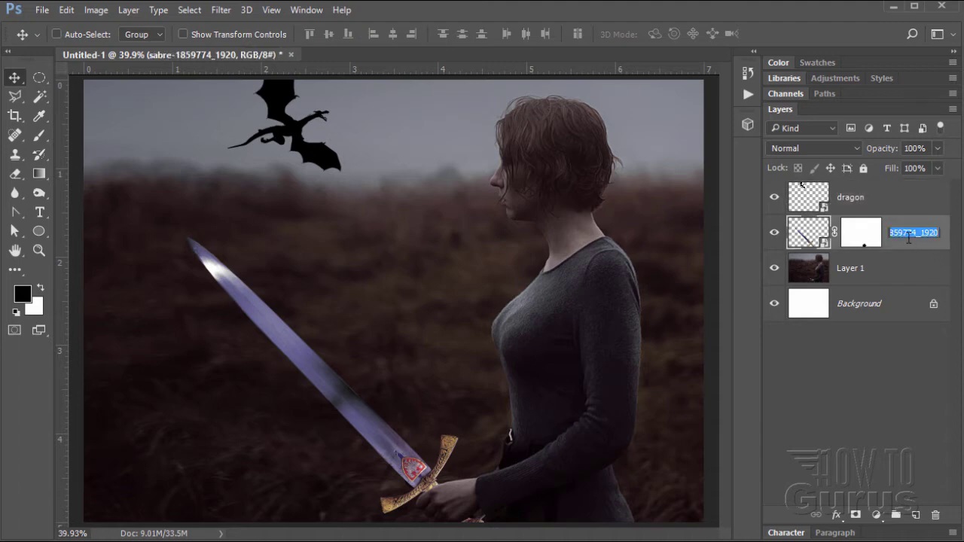
type("sword")
double_click(861, 269)
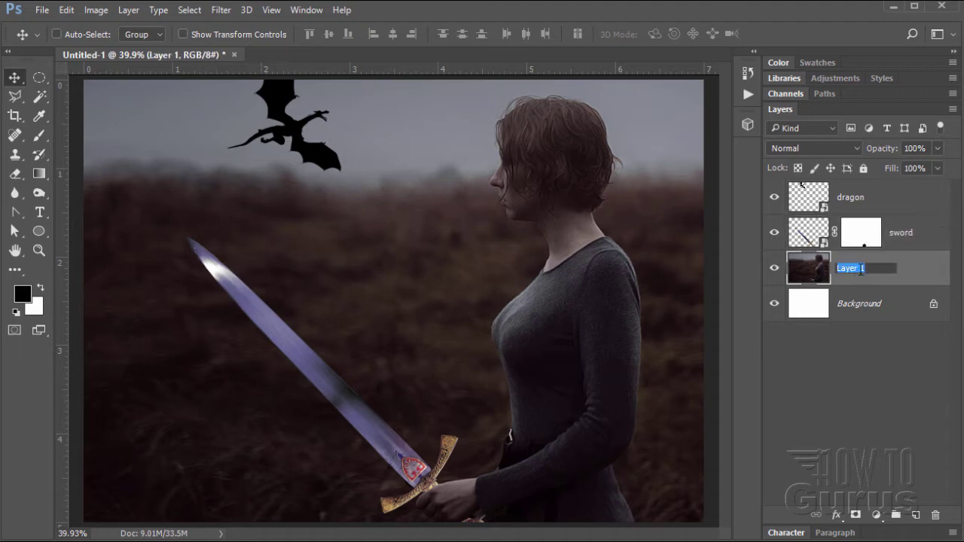
type("knight")
key("Return")
Save the dragon layer's outline as a selection in a new channel named dragon, and clear the selection
left_click(893, 206)
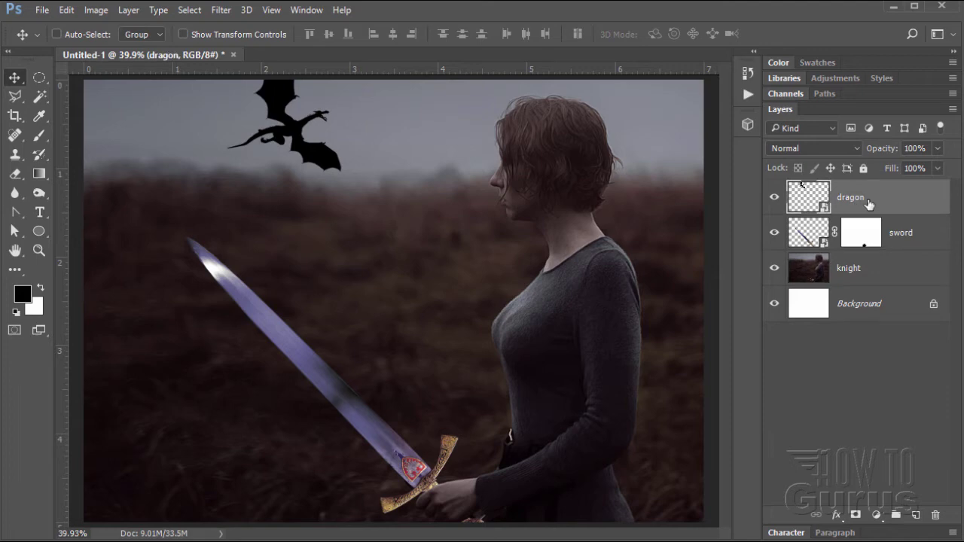
key("ctrl")
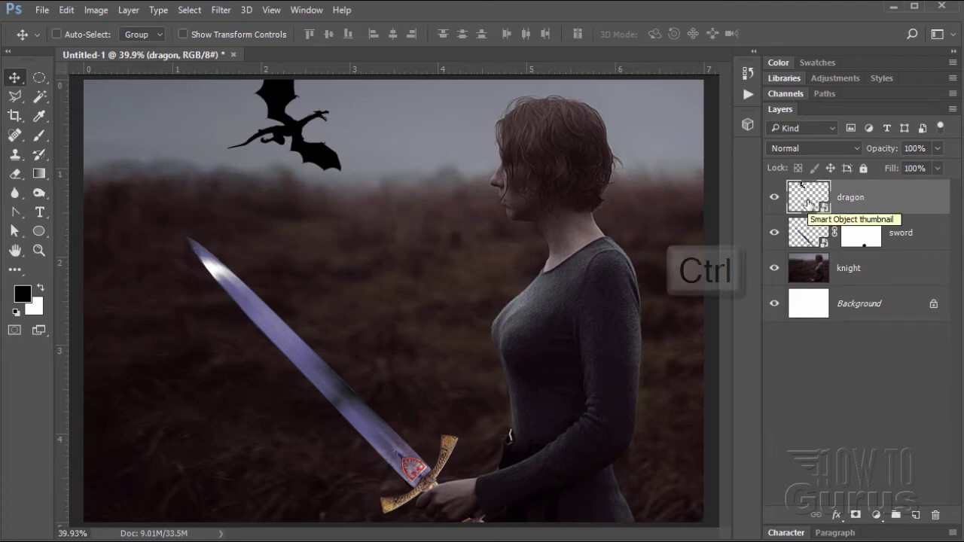
left_click(796, 198, "ctrl")
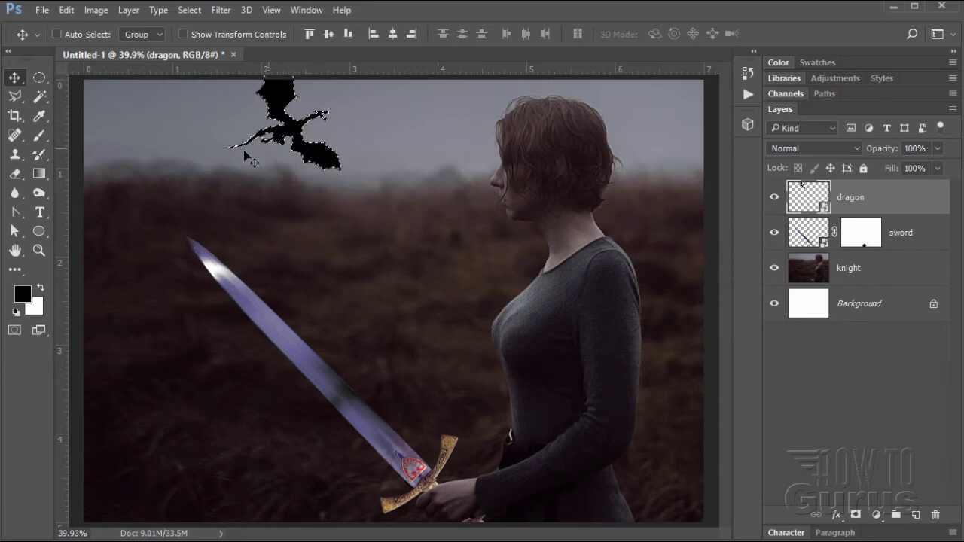
left_click(189, 15)
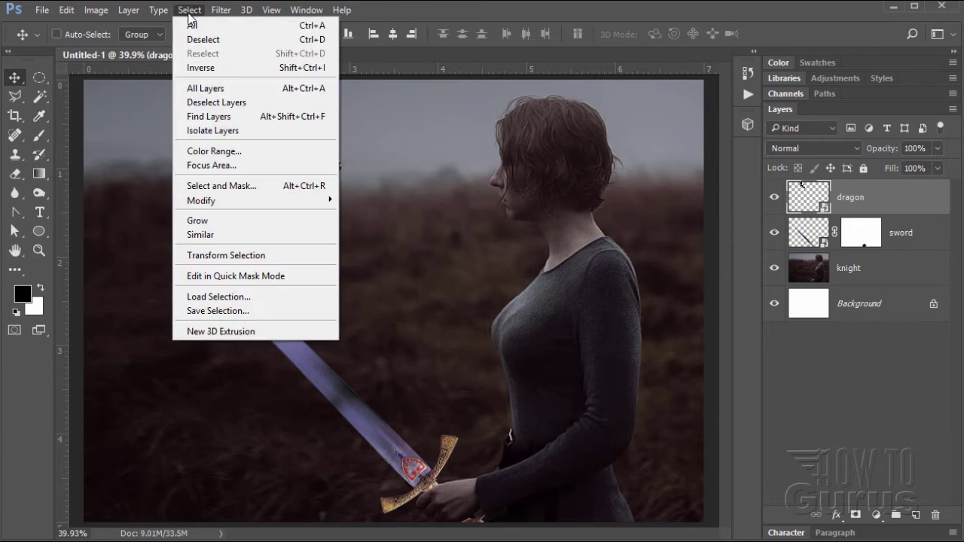
left_click(217, 311)
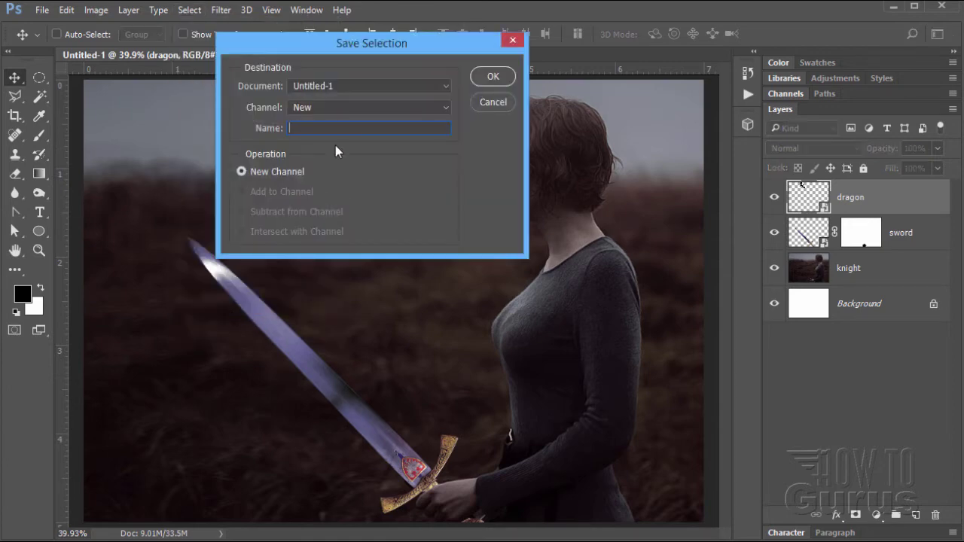
type("dragon")
left_click(492, 76)
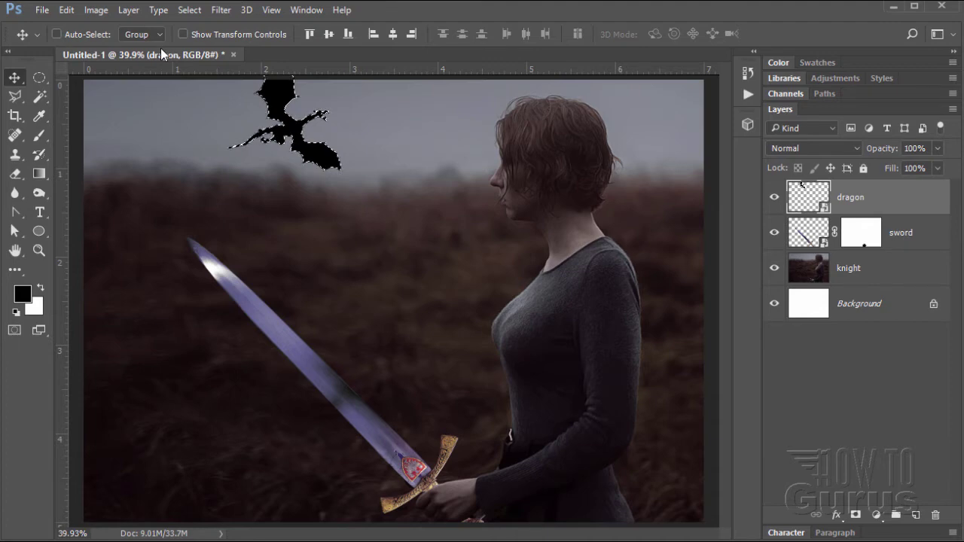
left_click(188, 10)
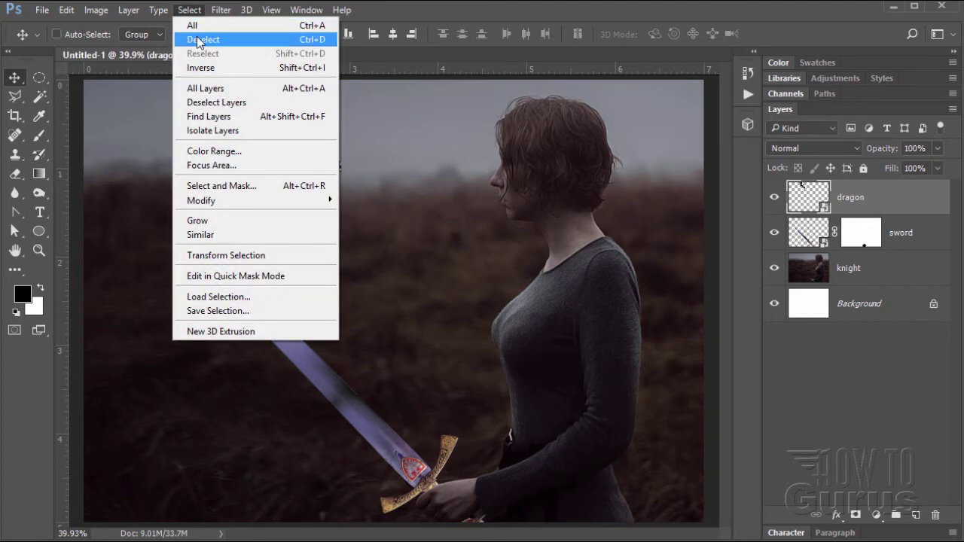
left_click(198, 40)
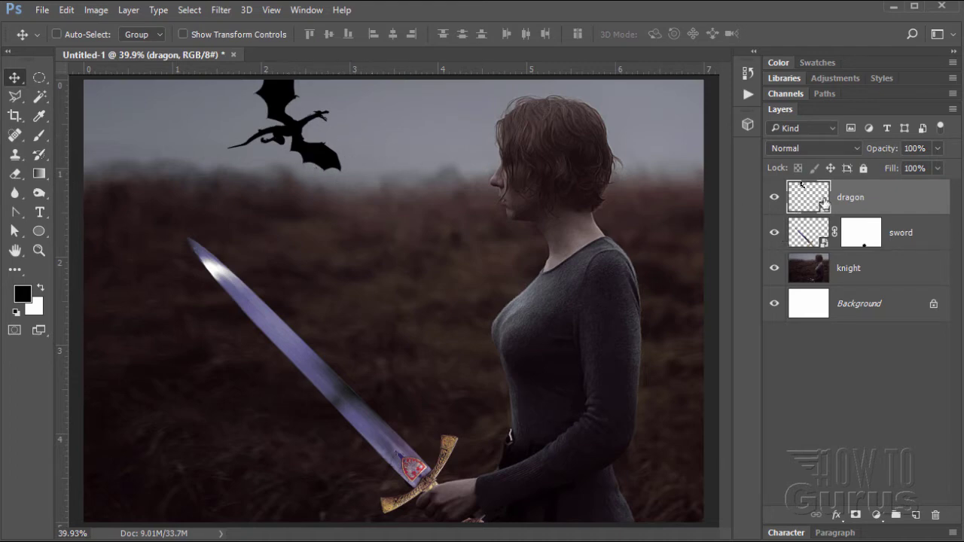
Set the dragon layer's blending mode to Soft Light and its opacity to 11%
left_click(814, 150)
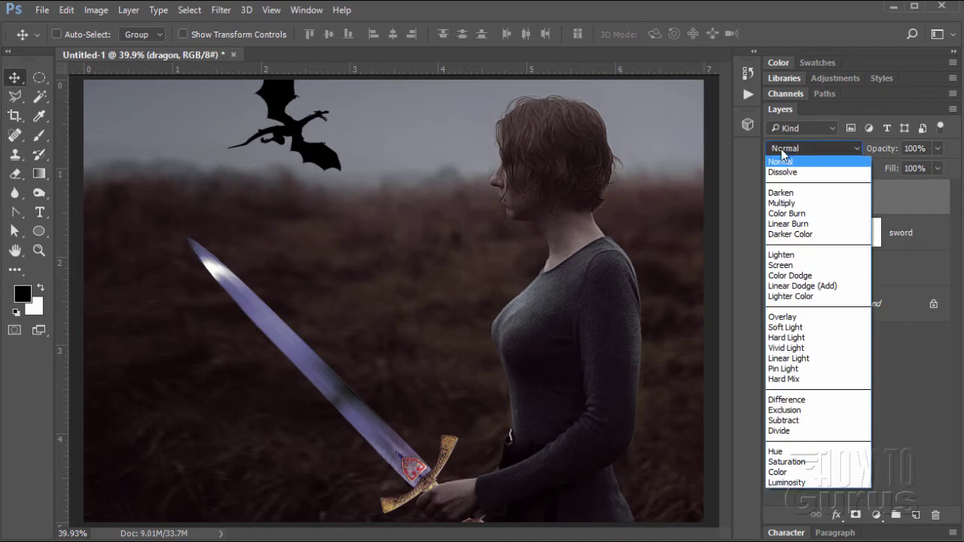
left_click(796, 328)
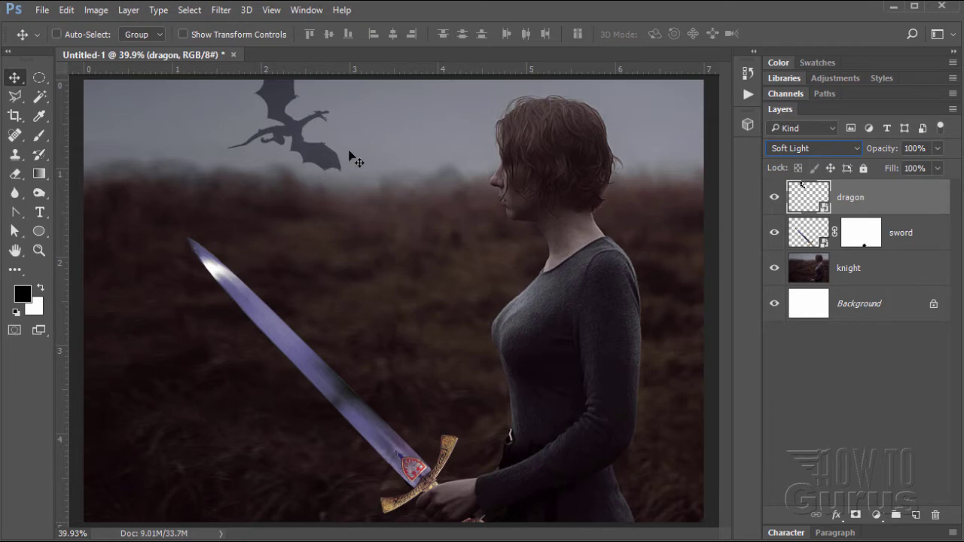
left_click(927, 149)
type("11")
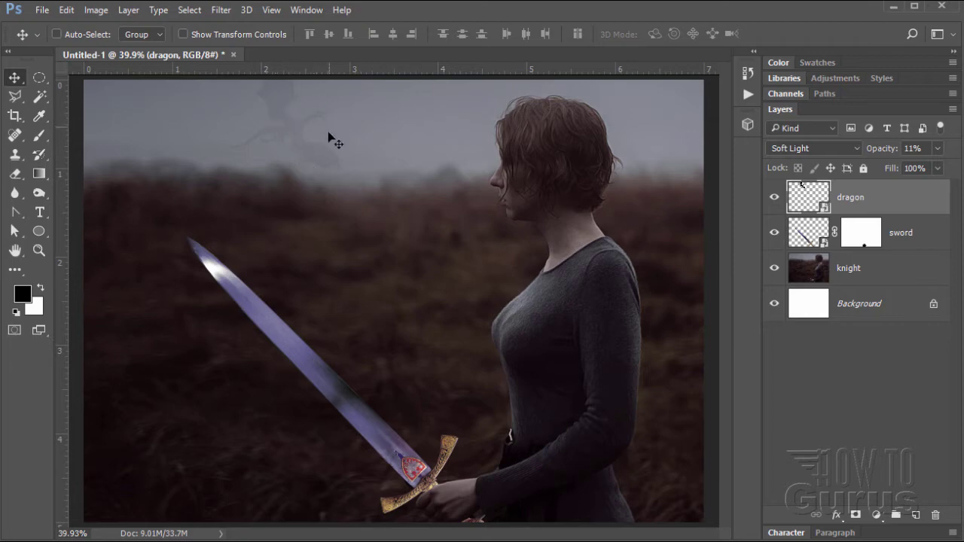
Apply a Gaussian Blur with a 5.0 pixel radius to the dragon layer
left_click(221, 11)
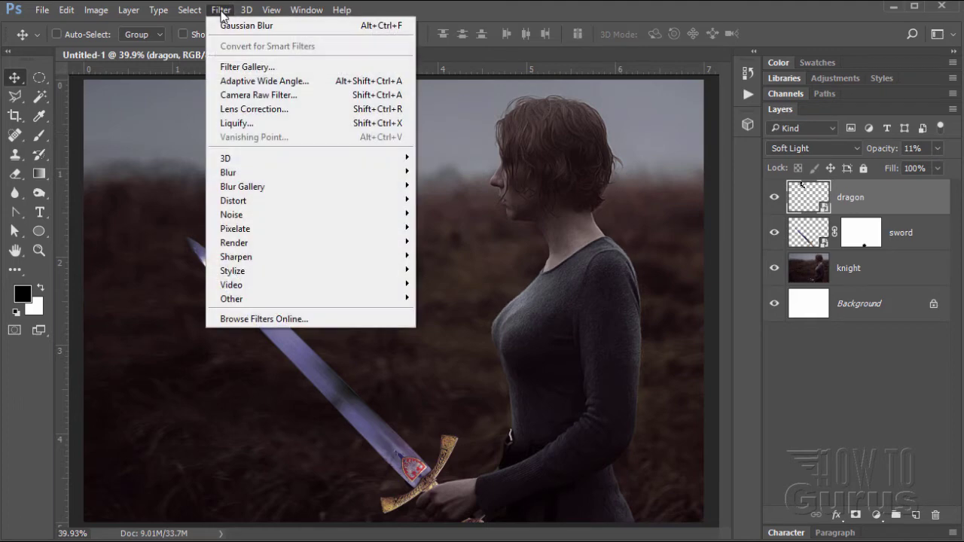
mouse_move(247, 172)
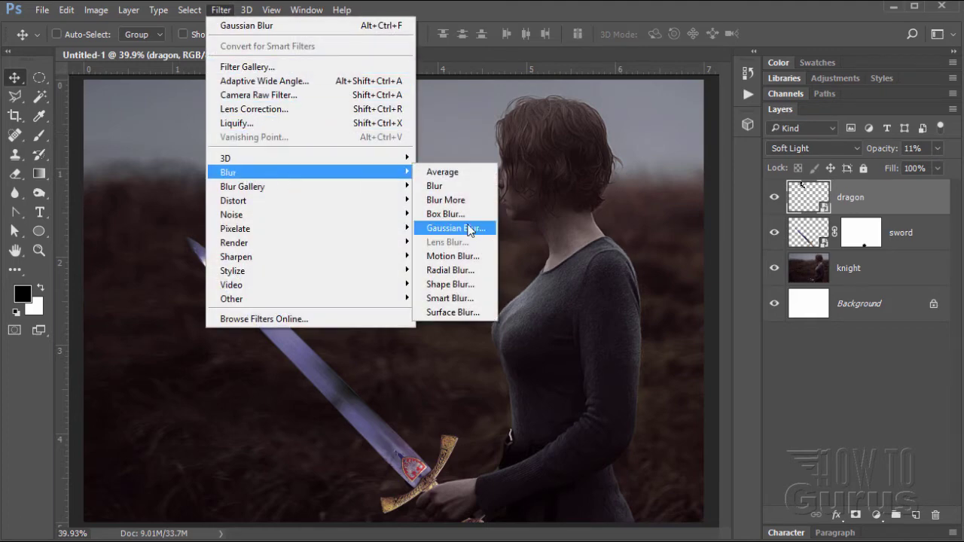
left_click(467, 227)
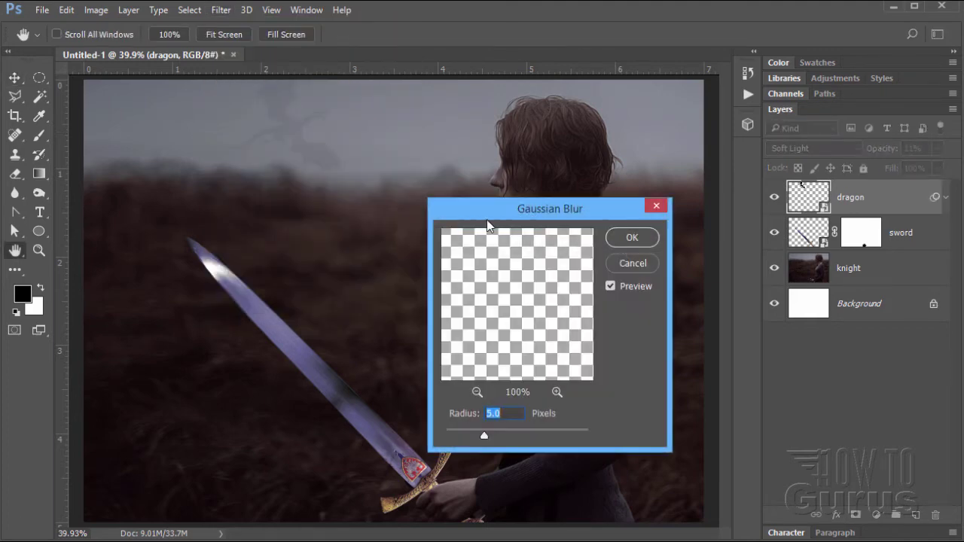
left_click(504, 416)
left_click(630, 238)
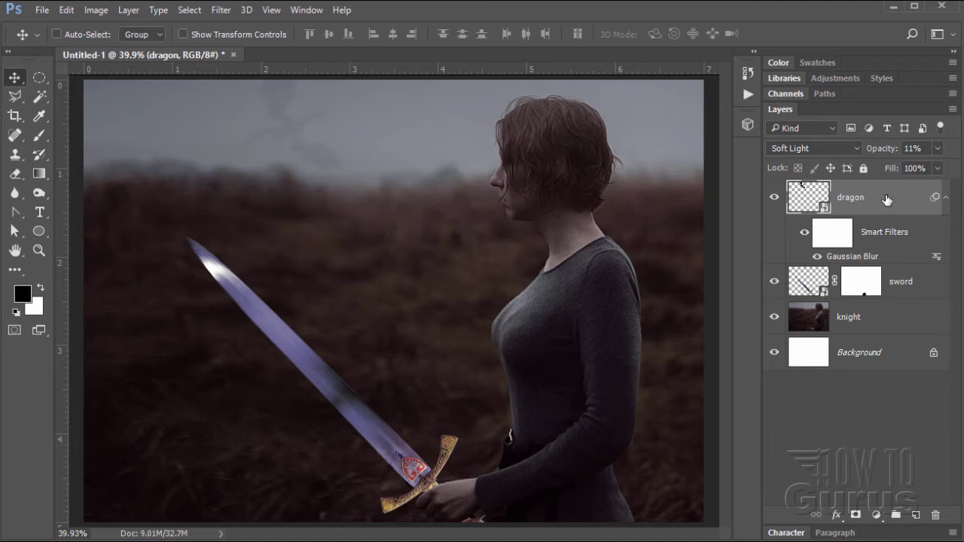
Duplicate the blurred dragon layer and compare the sky with the copy hidden and shown, leaving it shown
left_click_drag(872, 205, 916, 516)
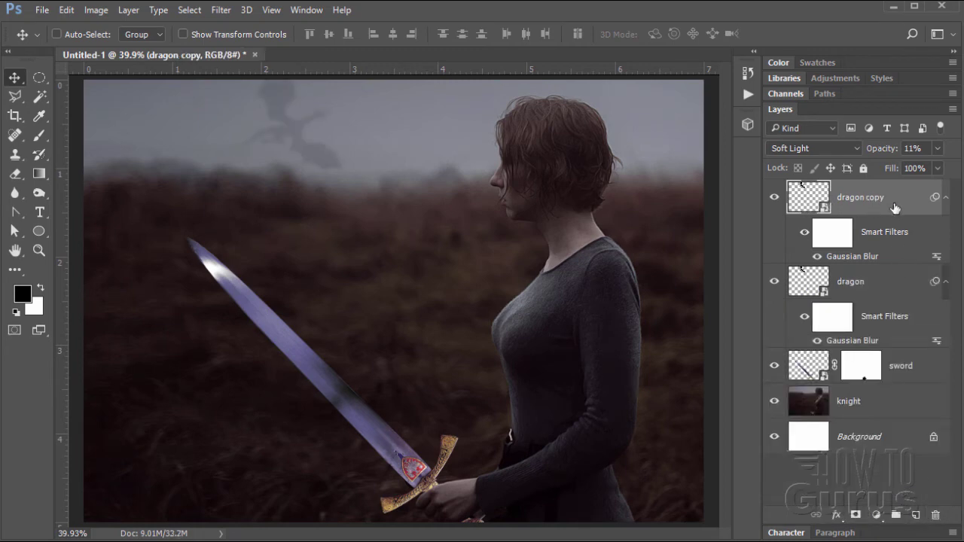
left_click(775, 201)
left_click(775, 200)
left_click(775, 200)
left_click(775, 201)
left_click(775, 200)
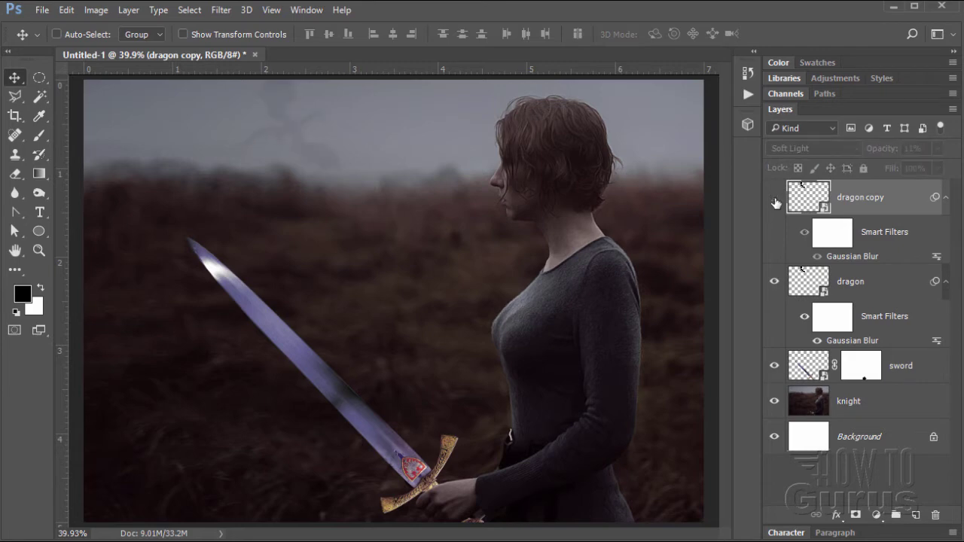
left_click(775, 200)
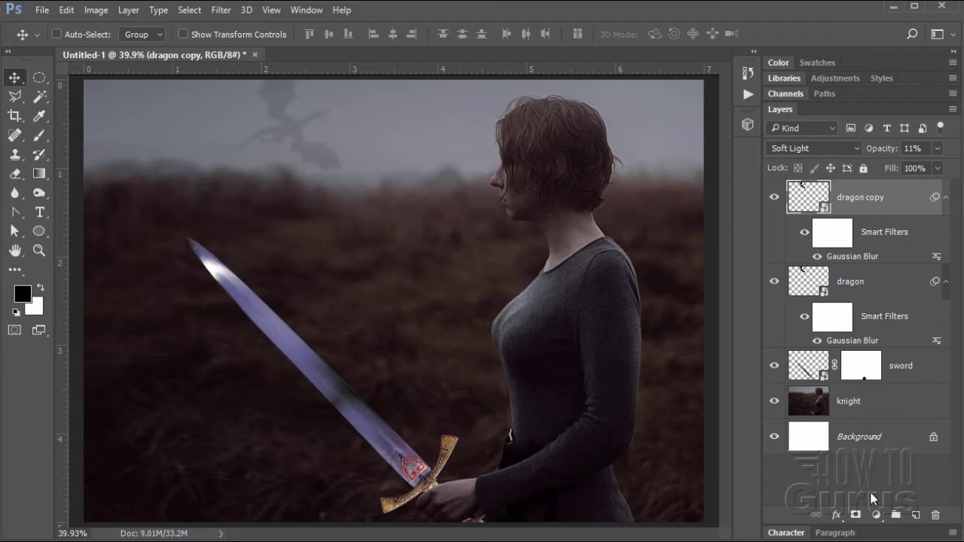
Add a layer mask to the dragon copy layer and load the saved dragon channel as a new selection
left_click(856, 516)
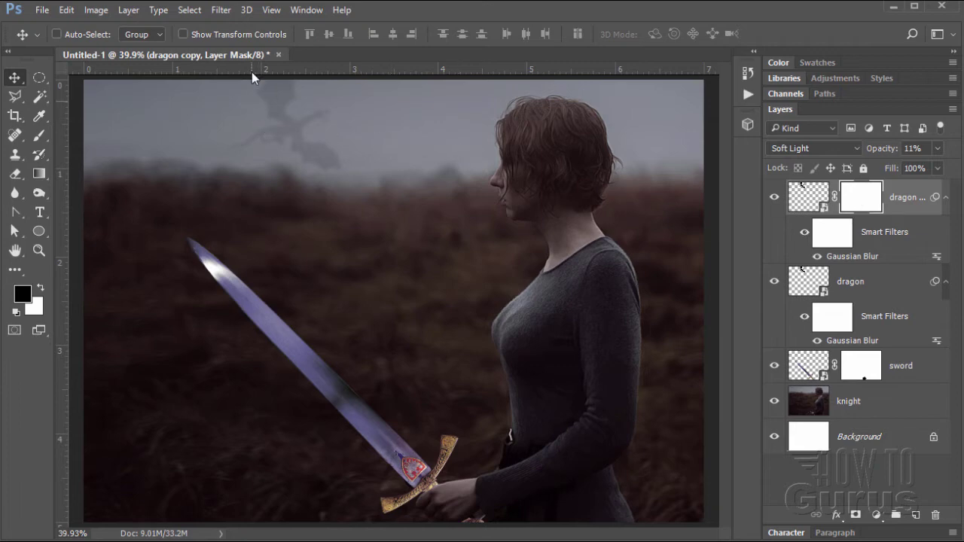
left_click(191, 11)
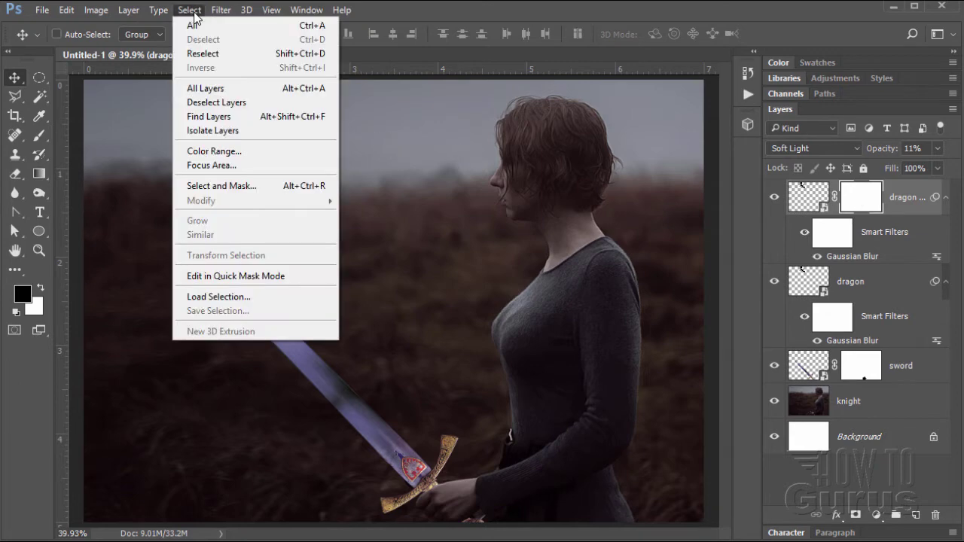
left_click(231, 297)
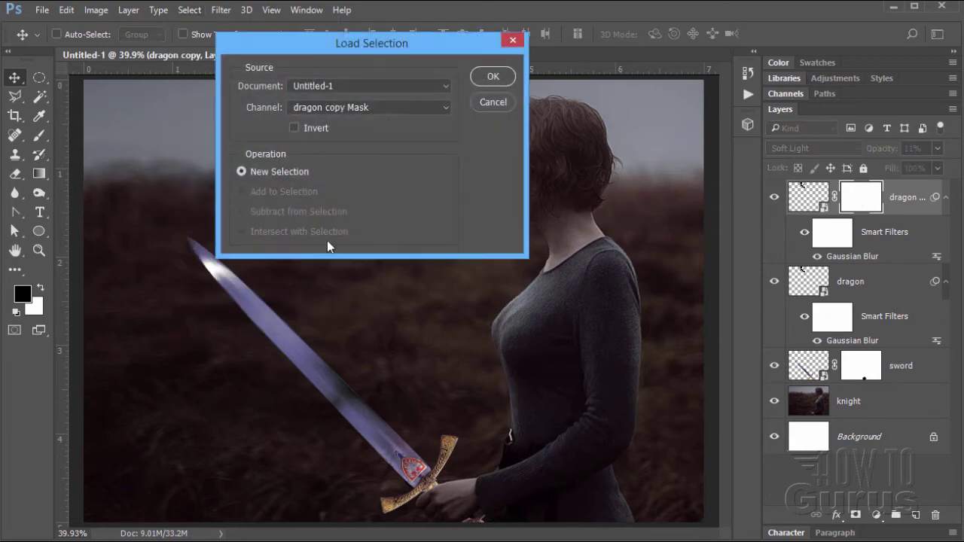
left_click(447, 109)
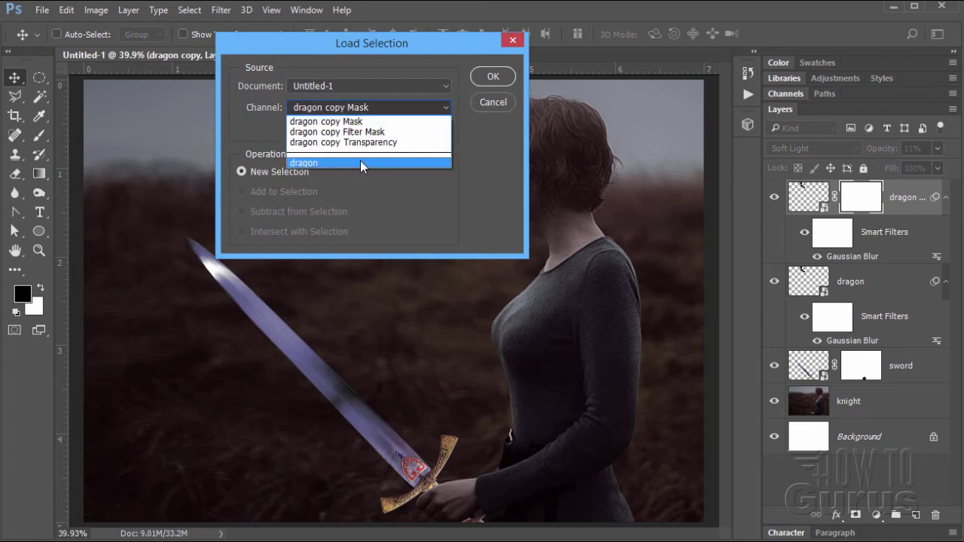
left_click(315, 163)
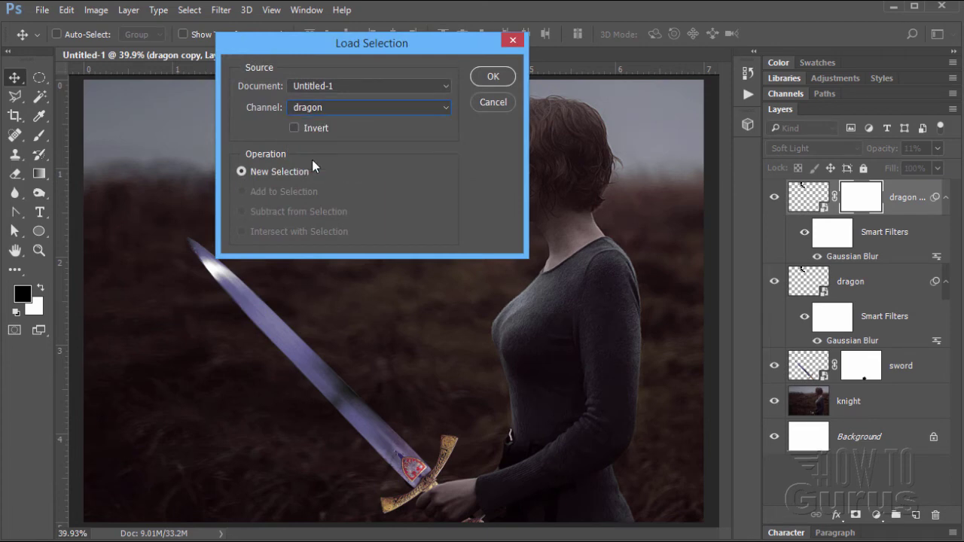
left_click(493, 77)
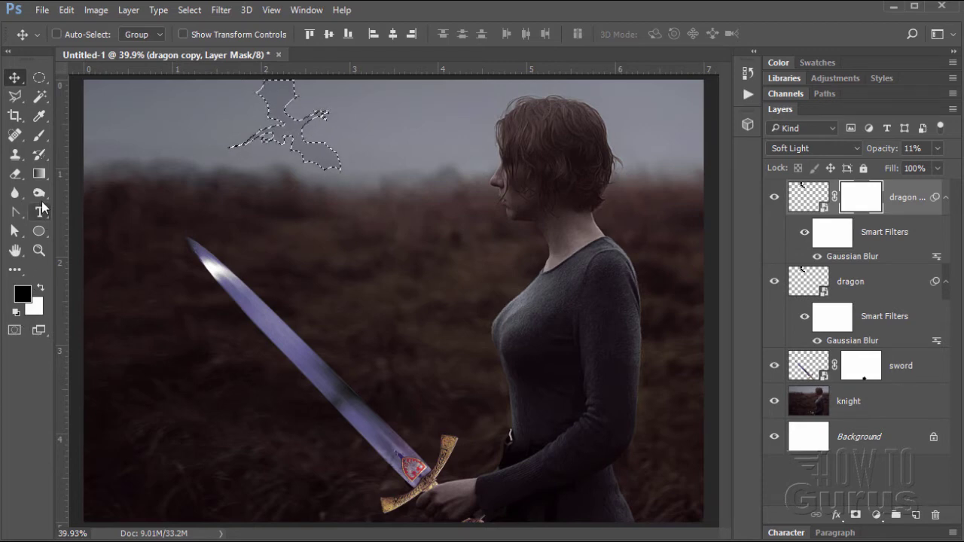
Fill the selected dragon area of the mask with a black-to-white linear gradient, and clear the selection
left_click(40, 175)
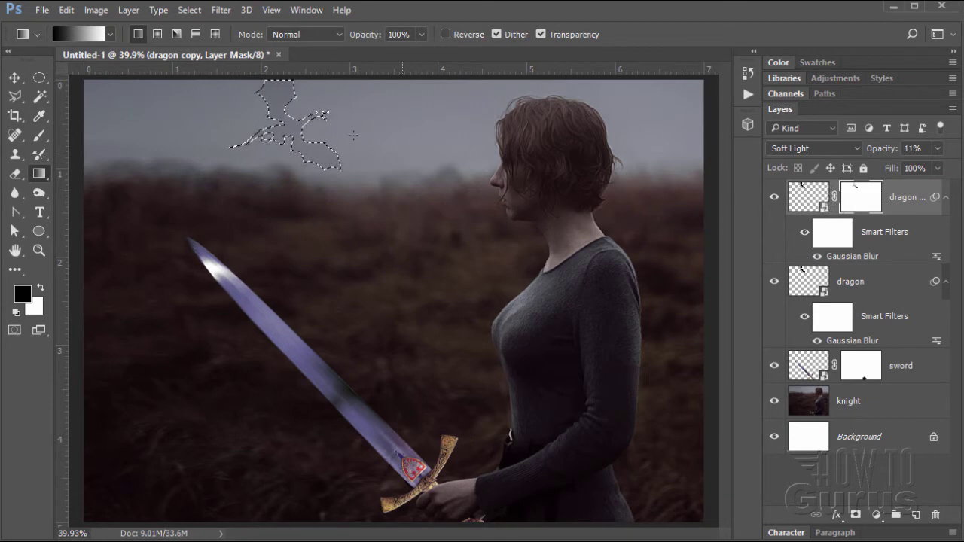
left_click(187, 12)
left_click(197, 39)
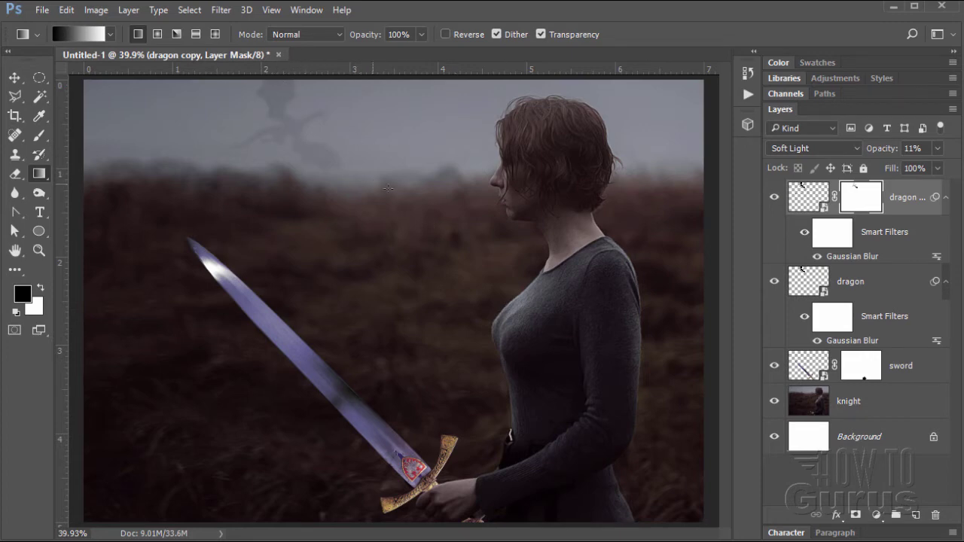
Switch to the Move tool and collapse the smart filter lists of both dragon layers
left_click(14, 77)
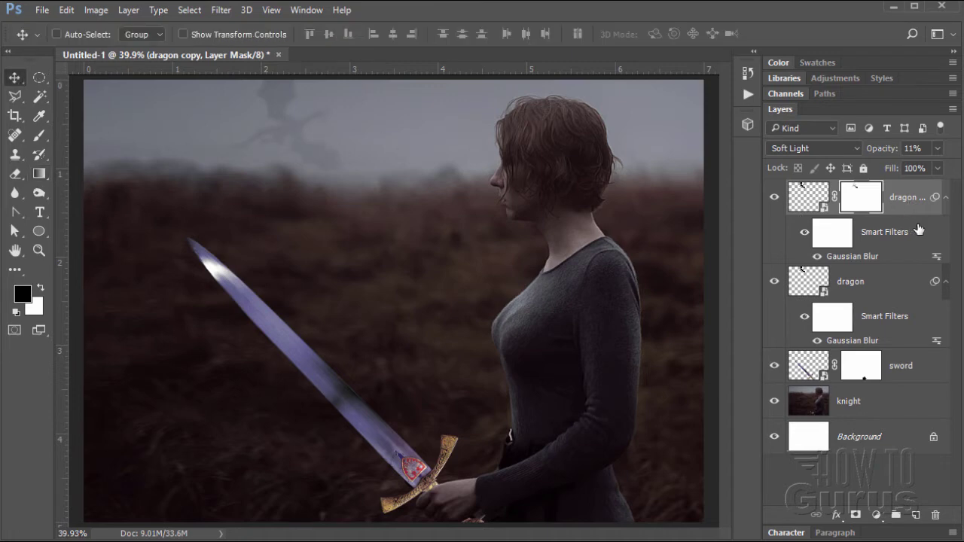
left_click(947, 197)
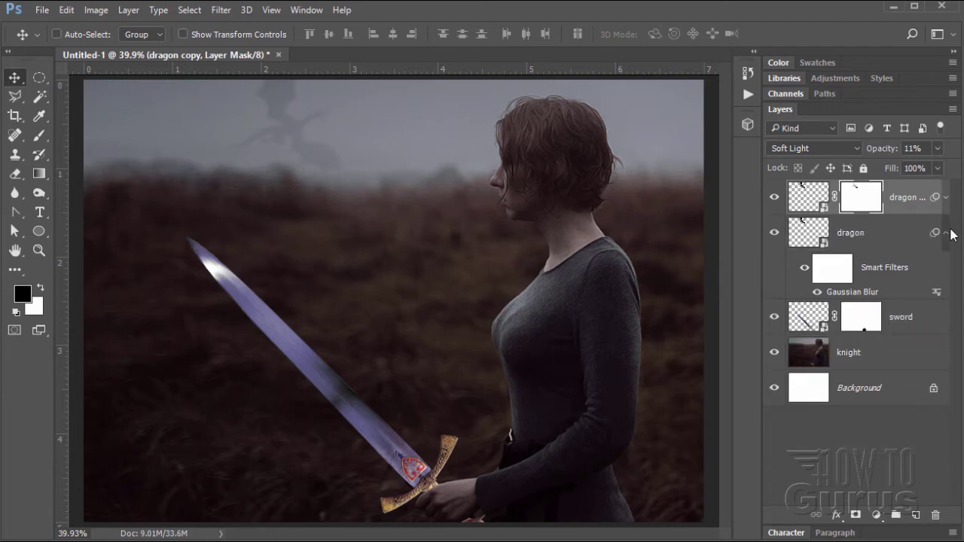
left_click(947, 233)
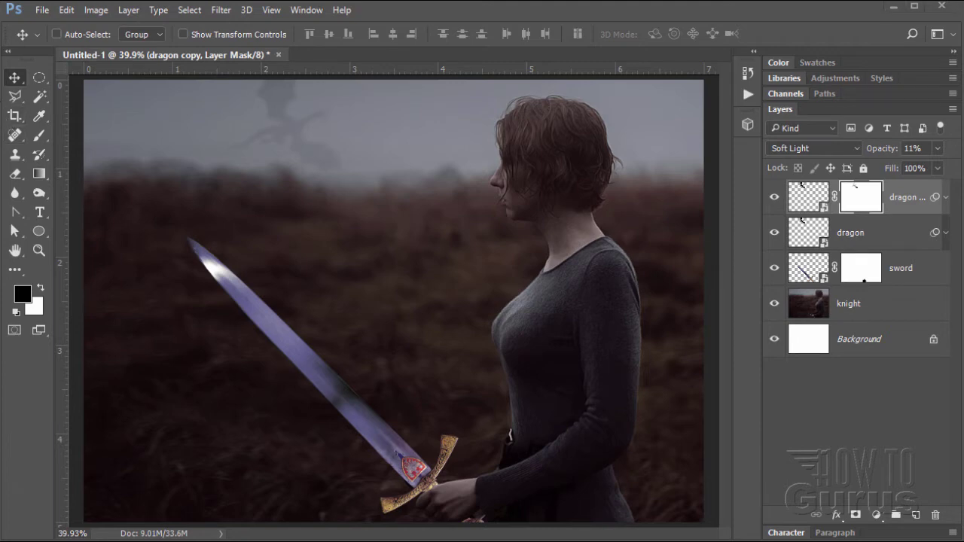
Duplicate the sword layer and rename the copy blade
left_click(894, 279)
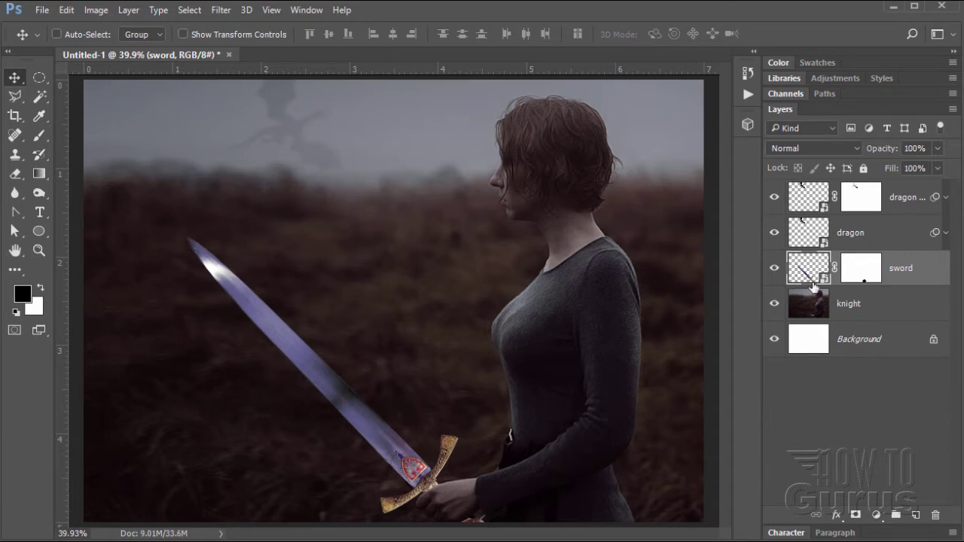
left_click_drag(815, 272, 916, 515)
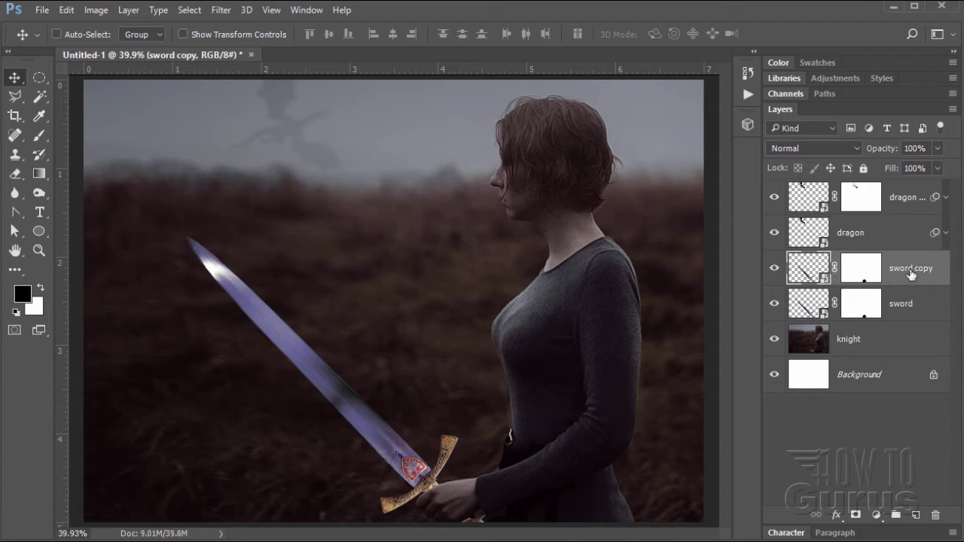
double_click(910, 269)
type("blade")
key("Return")
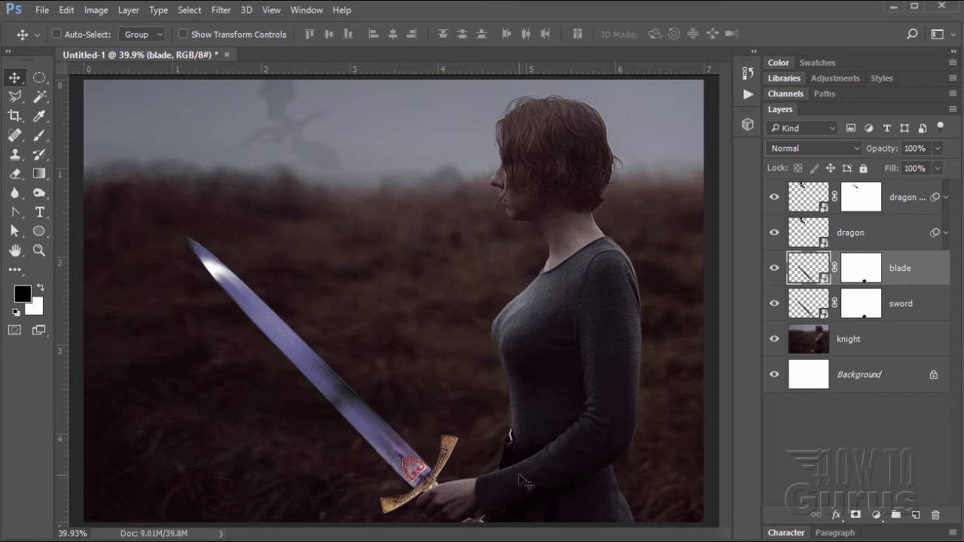
Delete the layer mask from the blade layer
left_click(38, 248)
left_click(258, 355)
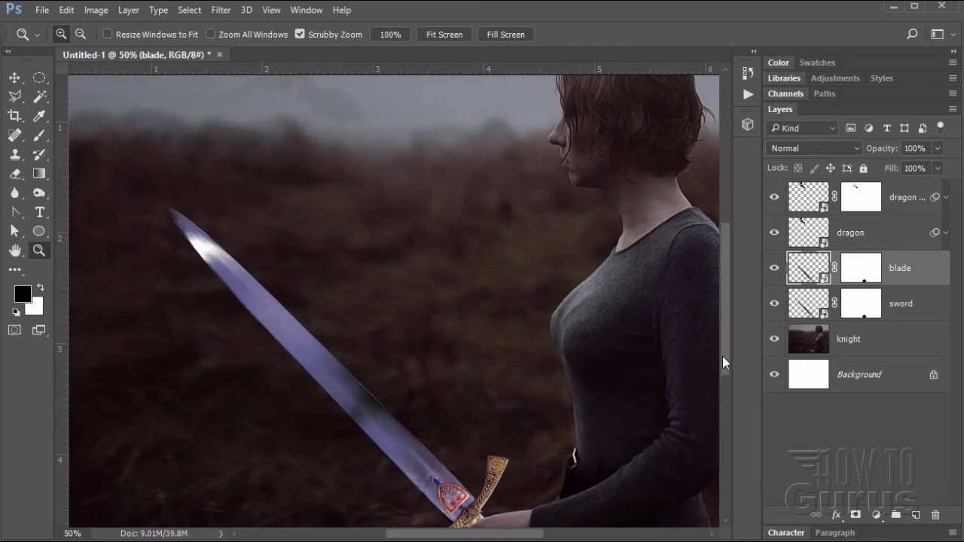
left_click_drag(722, 356, 717, 385)
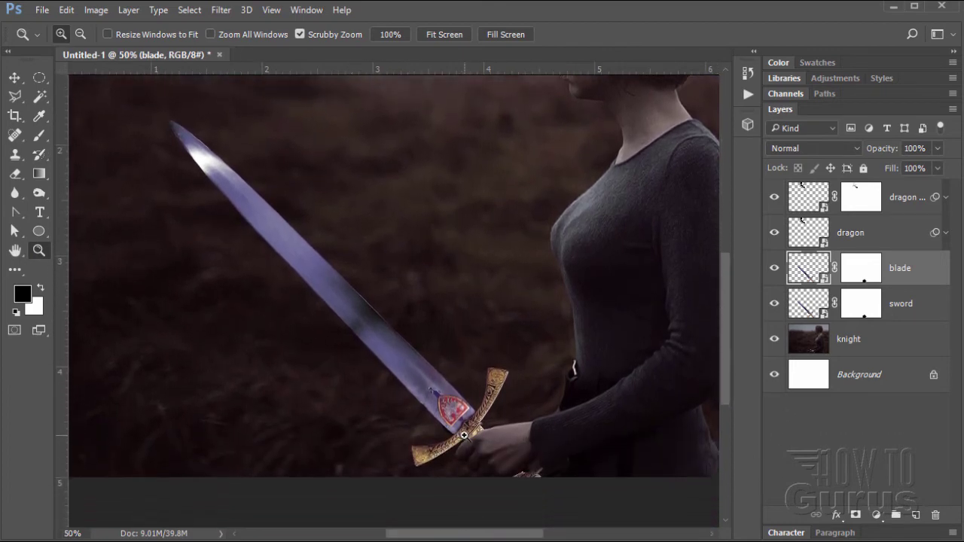
left_click(466, 426)
left_click_drag(510, 537, 491, 537)
left_click(717, 387)
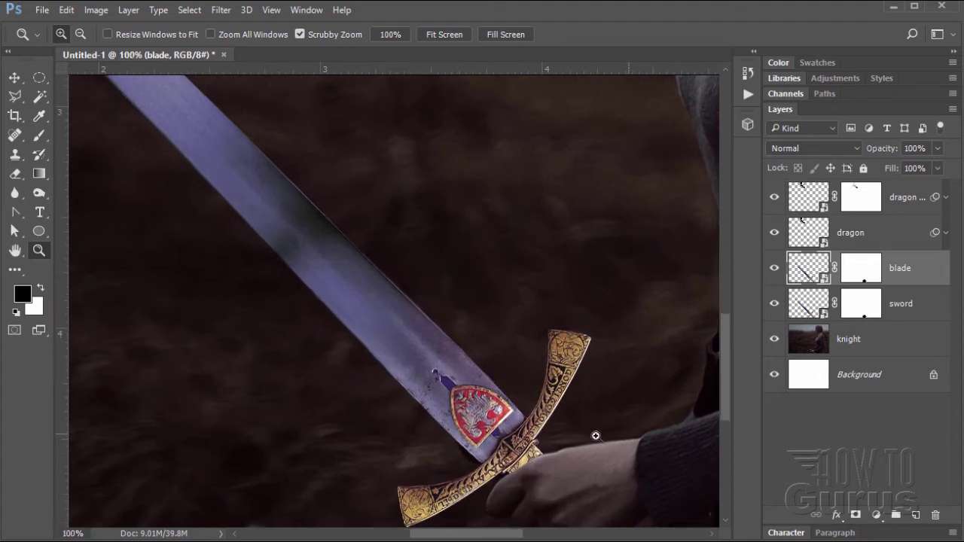
left_click(501, 383, "alt")
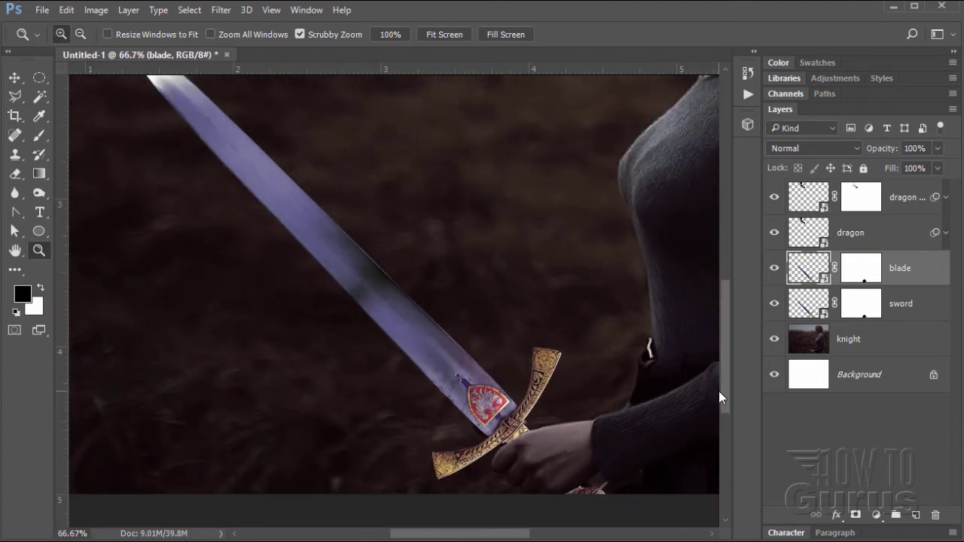
left_click_drag(724, 392, 724, 374)
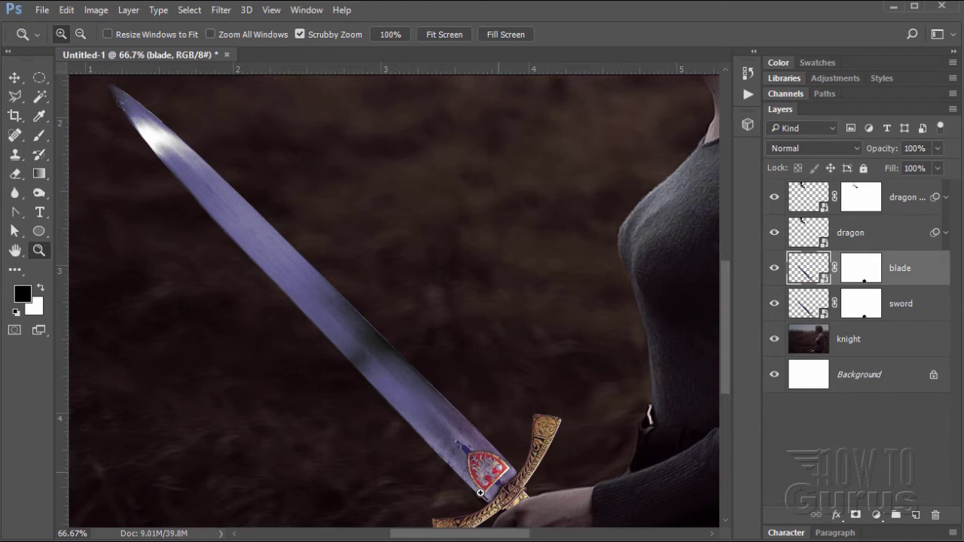
key("v")
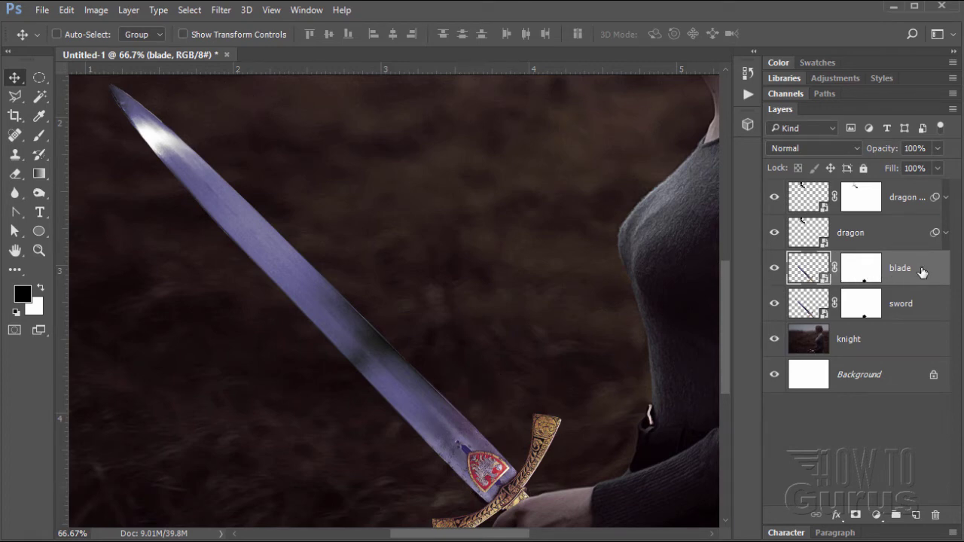
right_click(813, 272)
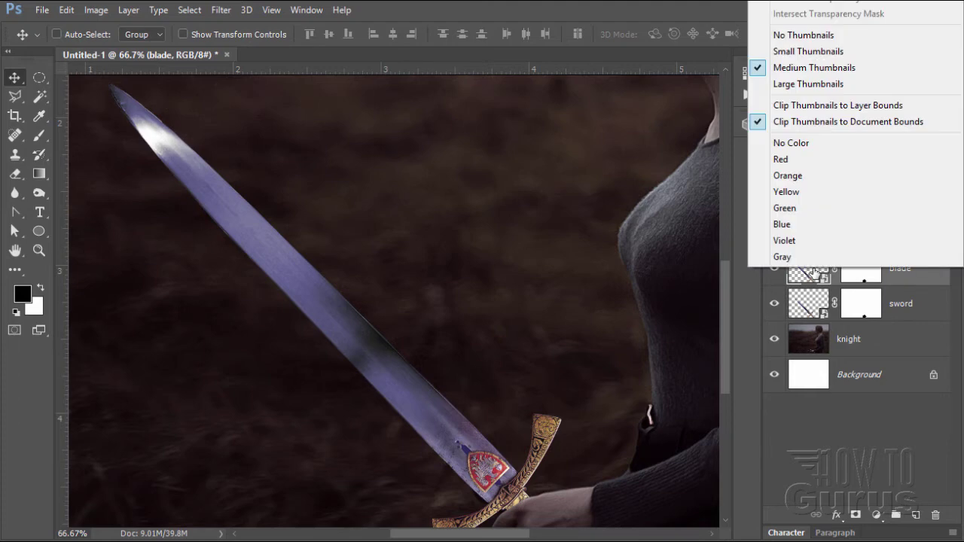
right_click(874, 280)
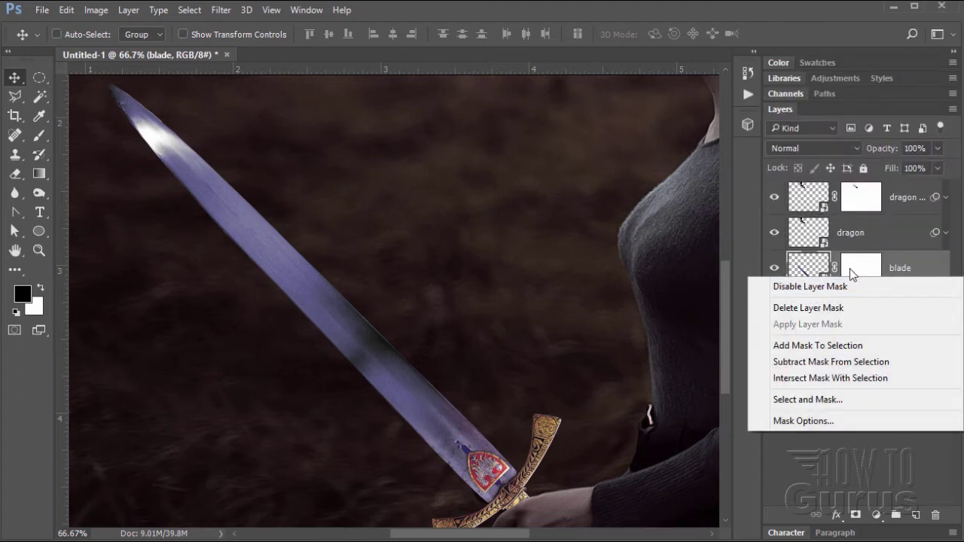
left_click(817, 309)
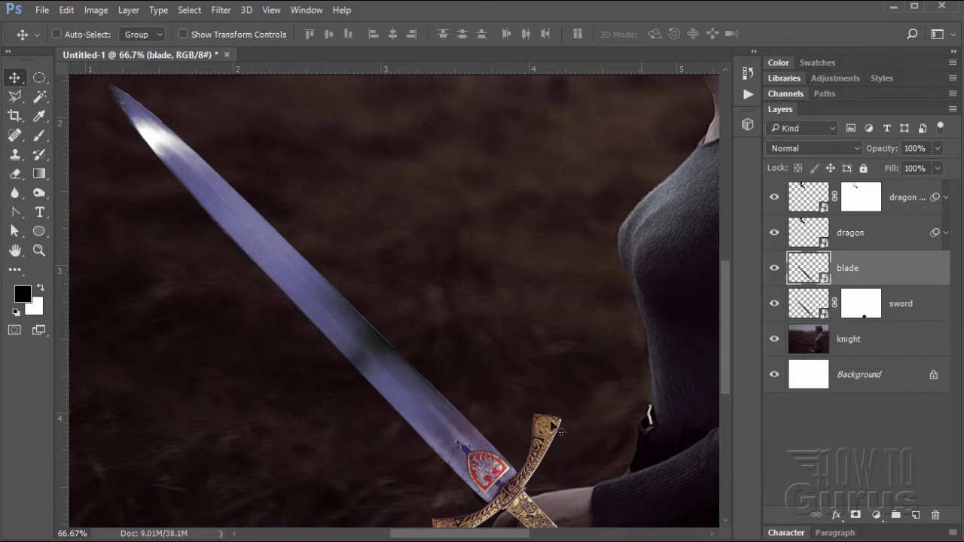
Outline the sword's blade from the crossguard to the tip with the Polygonal Lasso, leaving out the hilt
left_click(15, 98)
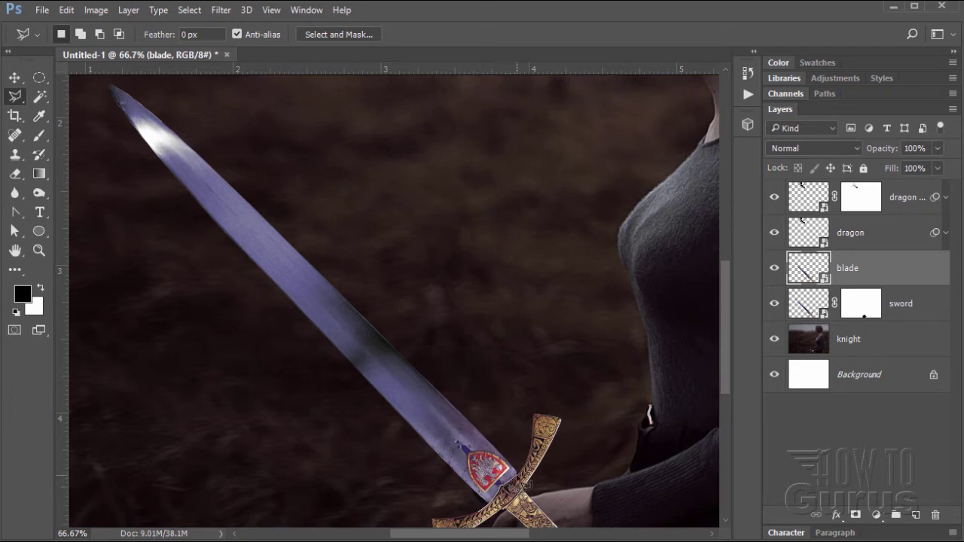
left_click(519, 464)
left_click(525, 435)
left_click(199, 93)
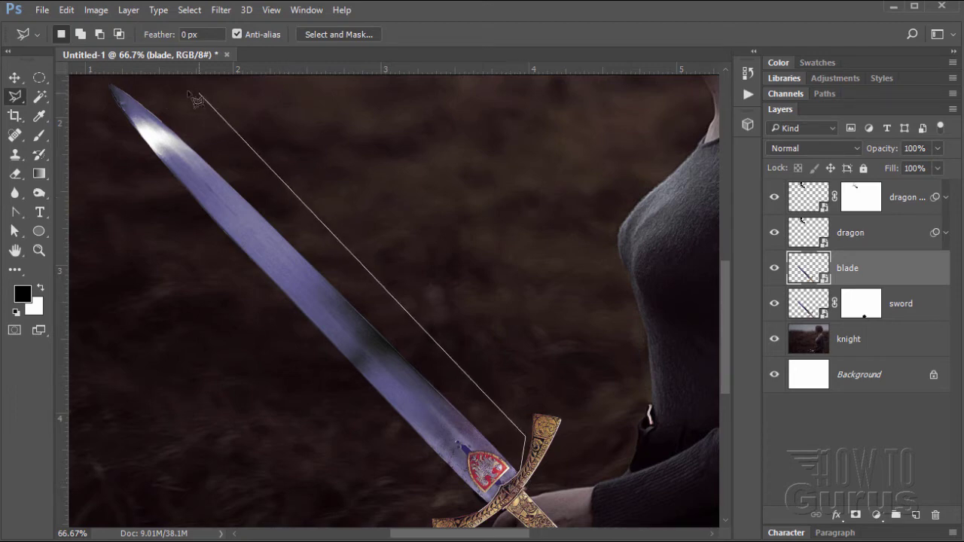
left_click(139, 79)
left_click(103, 80)
left_click(95, 100)
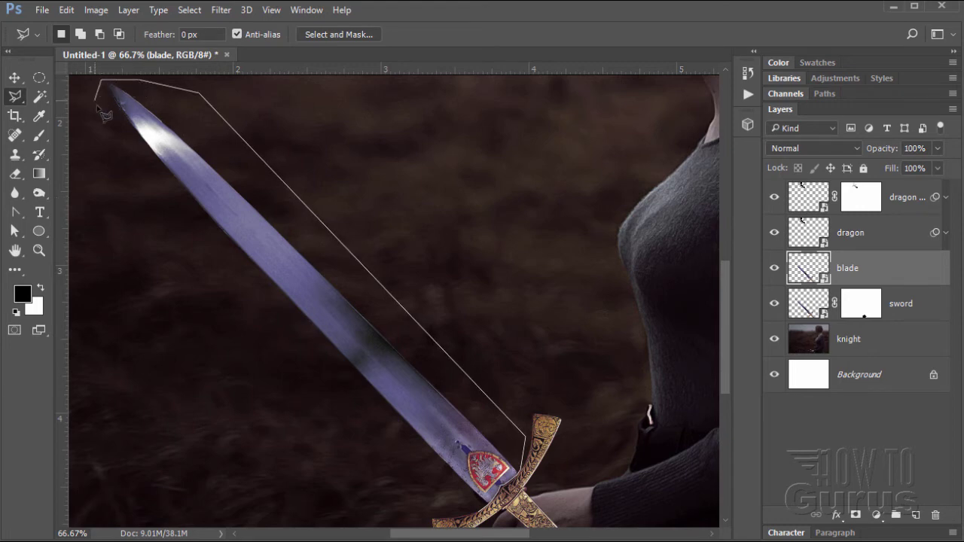
left_click(393, 453)
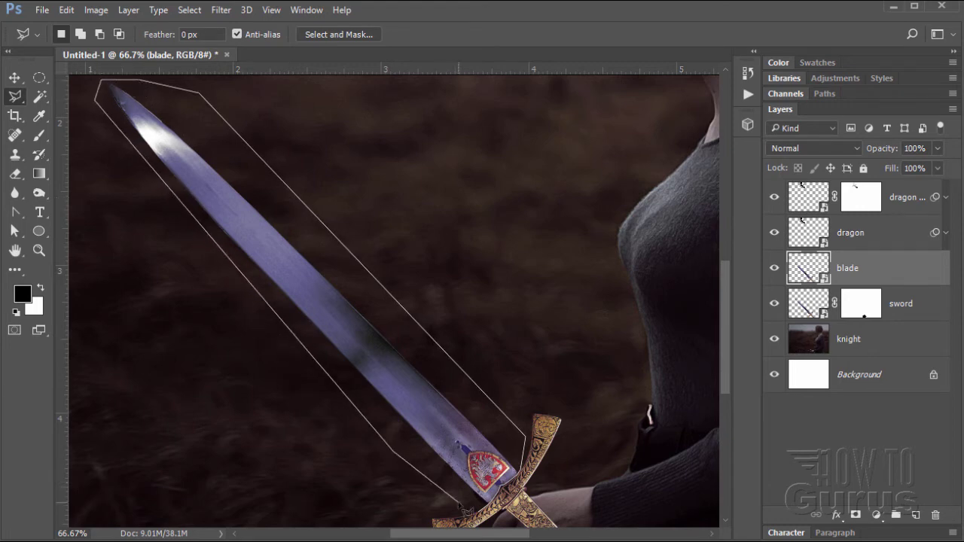
left_click(476, 509)
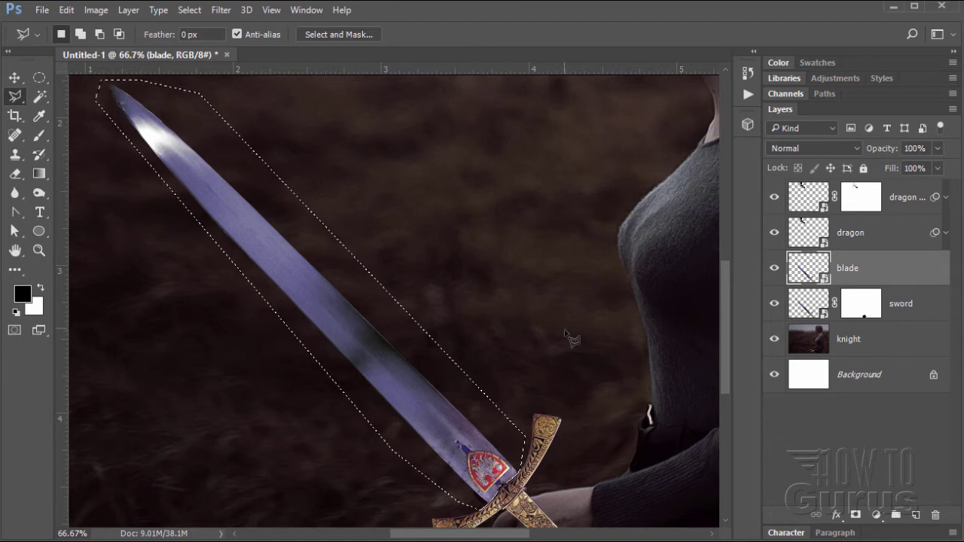
Mask the blade layer to the selection and check it with the sword layer hidden, leaving that layer shown
left_click(856, 515)
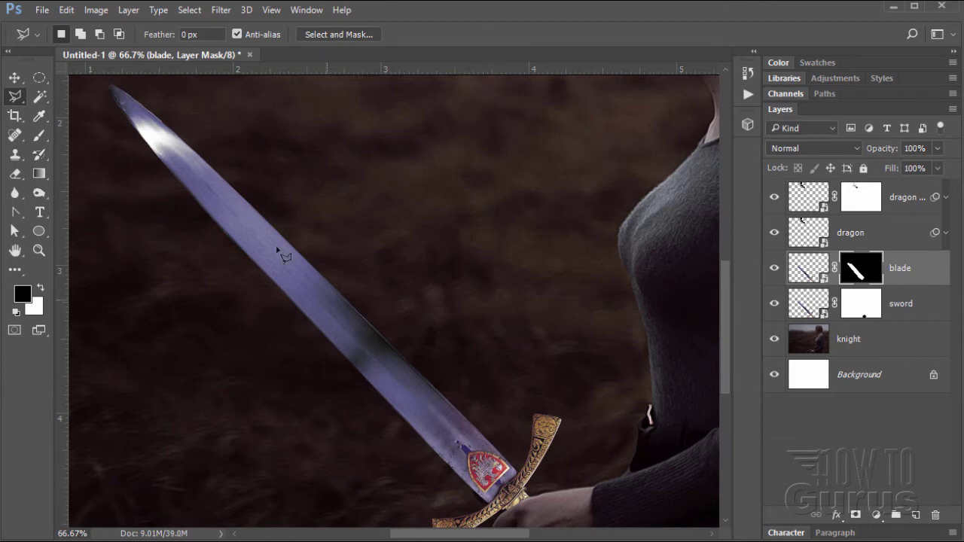
left_click(774, 304)
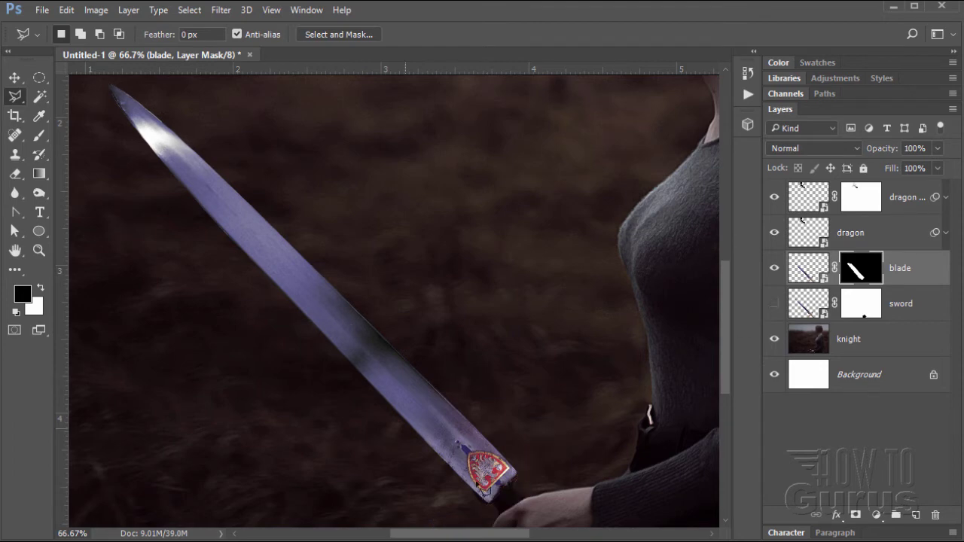
left_click(774, 303)
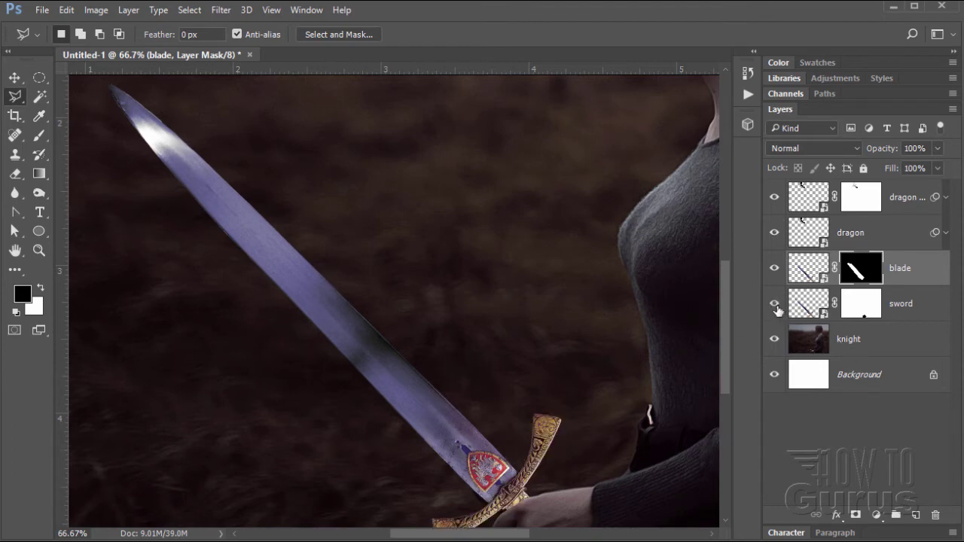
Duplicate the masked blade layer twice
left_click(17, 80)
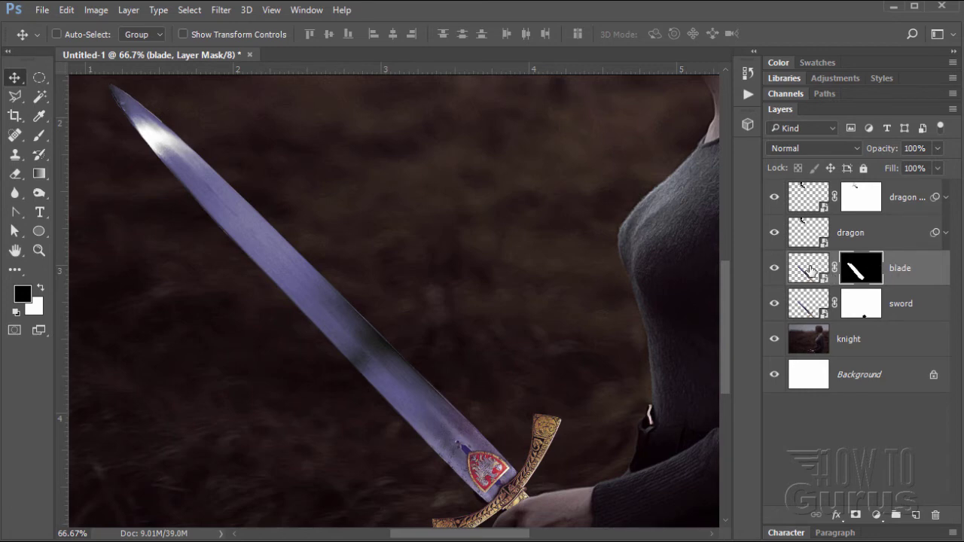
left_click_drag(810, 269, 814, 508)
key("ctrl+j")
left_click_drag(817, 305, 916, 515)
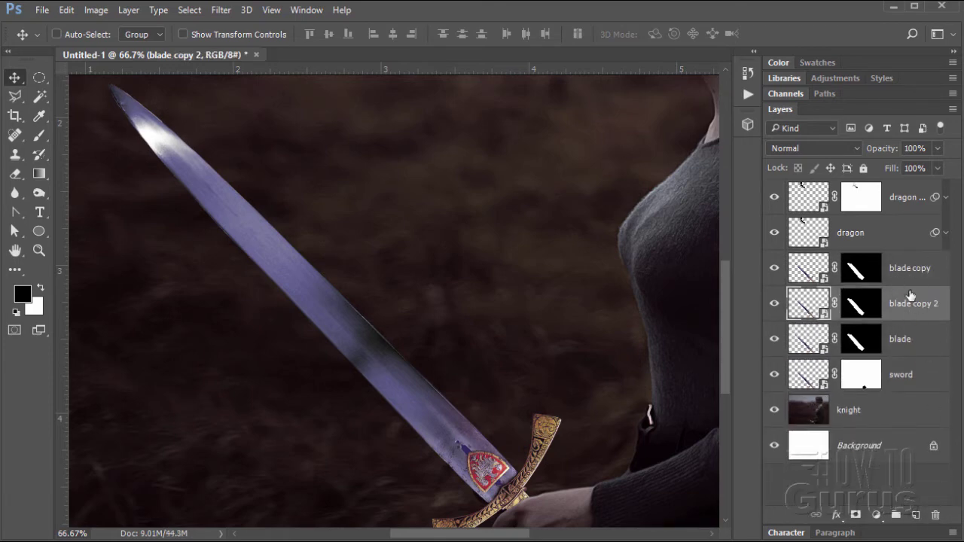
Rename the original blade layer as blade 1
double_click(904, 340)
left_click(917, 342)
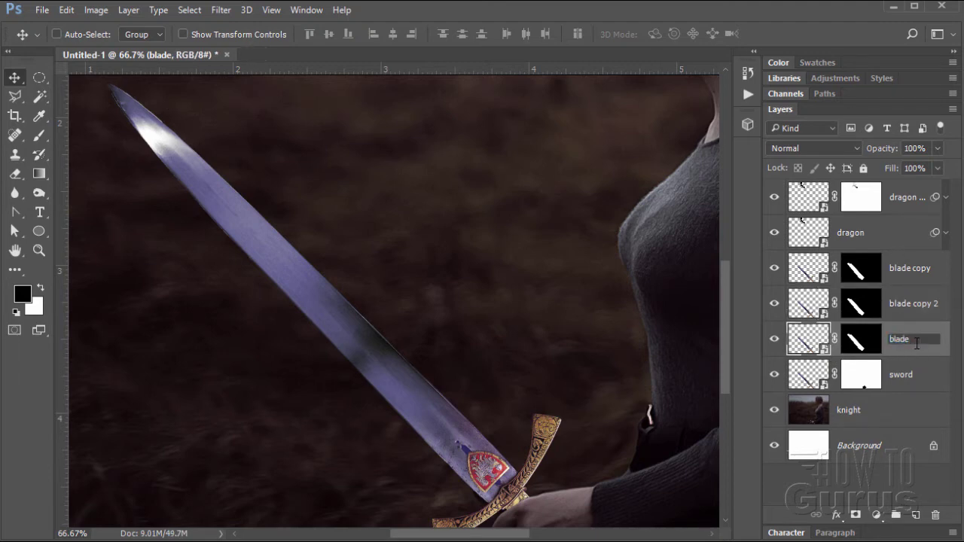
type("1")
key("Return")
Rename the blade copy 2 layer as blade 2 and the blade copy layer as blade 3
left_click(913, 304)
double_click(915, 304)
left_click(920, 305)
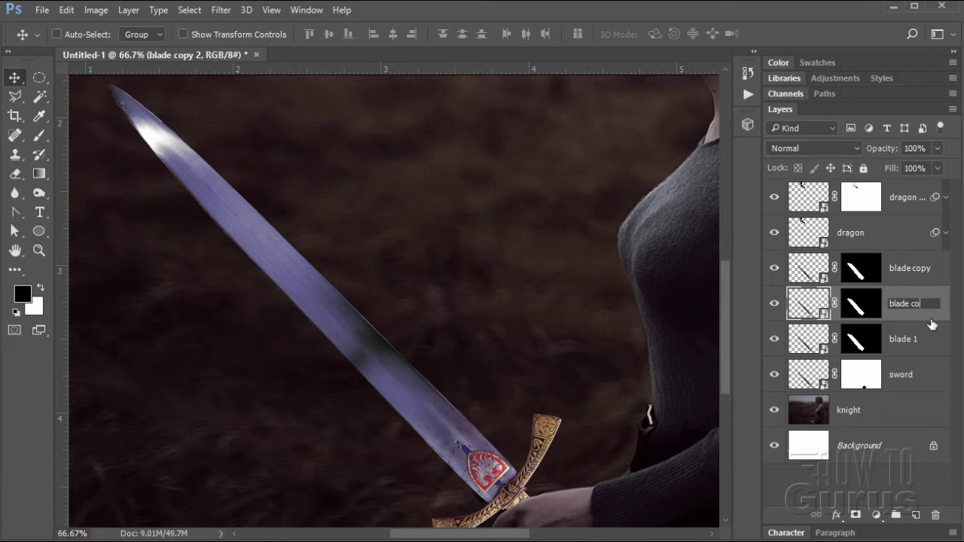
left_click(908, 278)
double_click(904, 277)
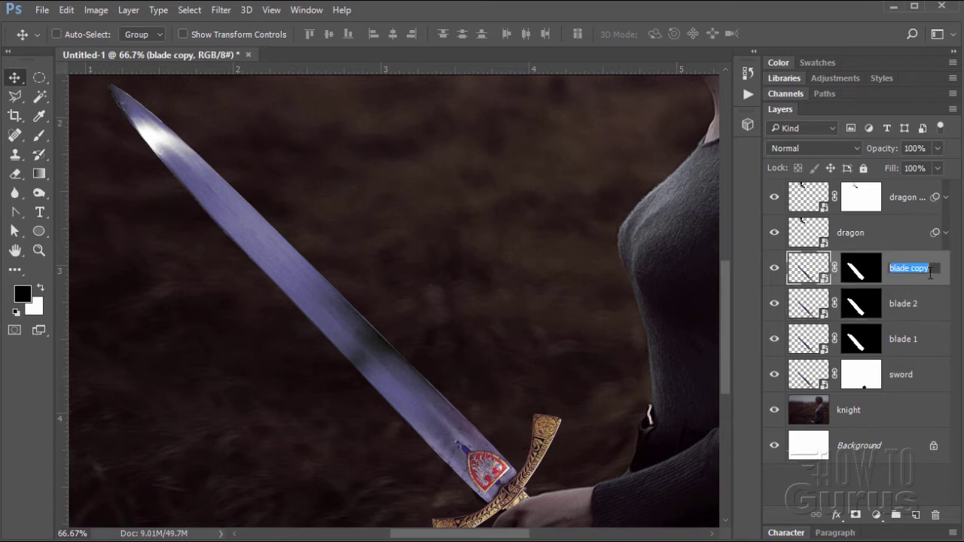
left_click(932, 272)
left_click(932, 299)
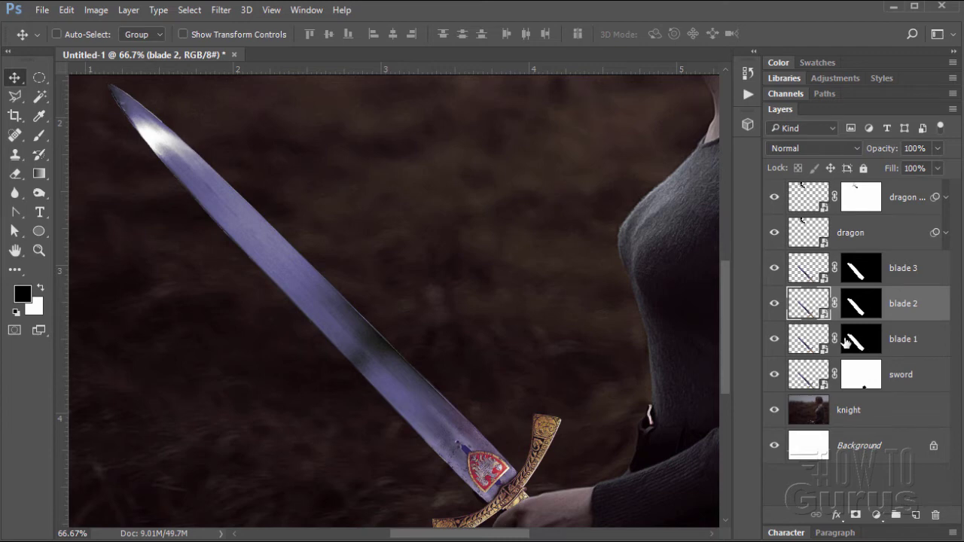
left_click(904, 272)
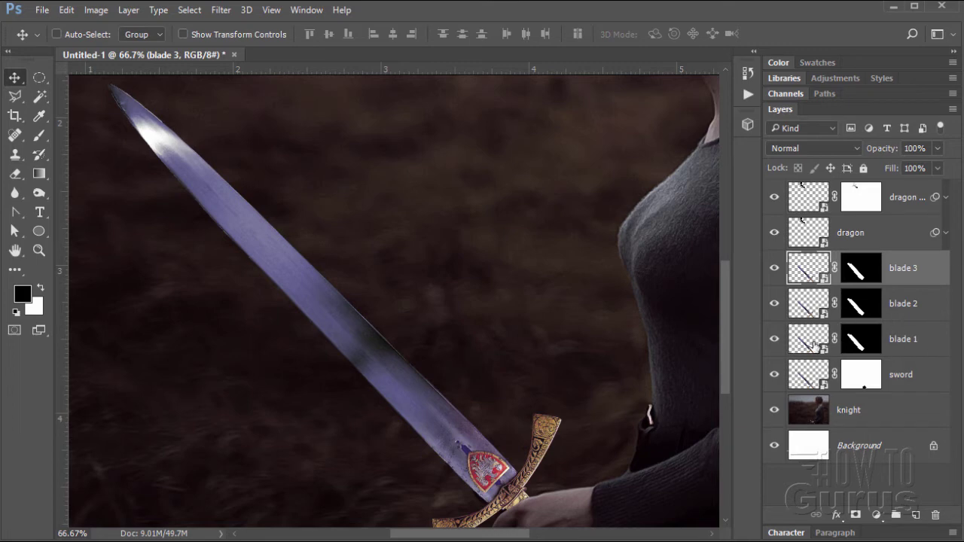
Give the blade 1 layer an Outer Glow and change the glow color to white (ffffff)
left_click(913, 347)
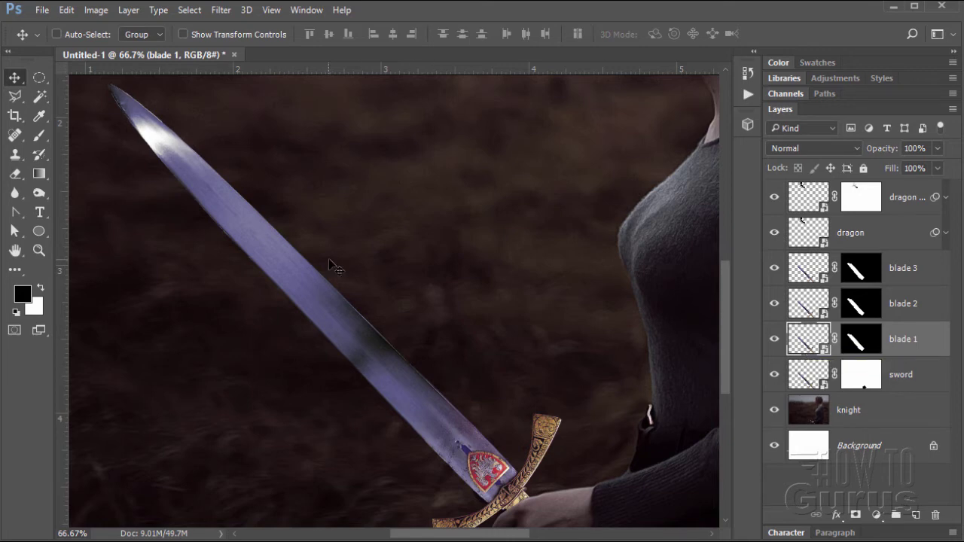
left_click(128, 9)
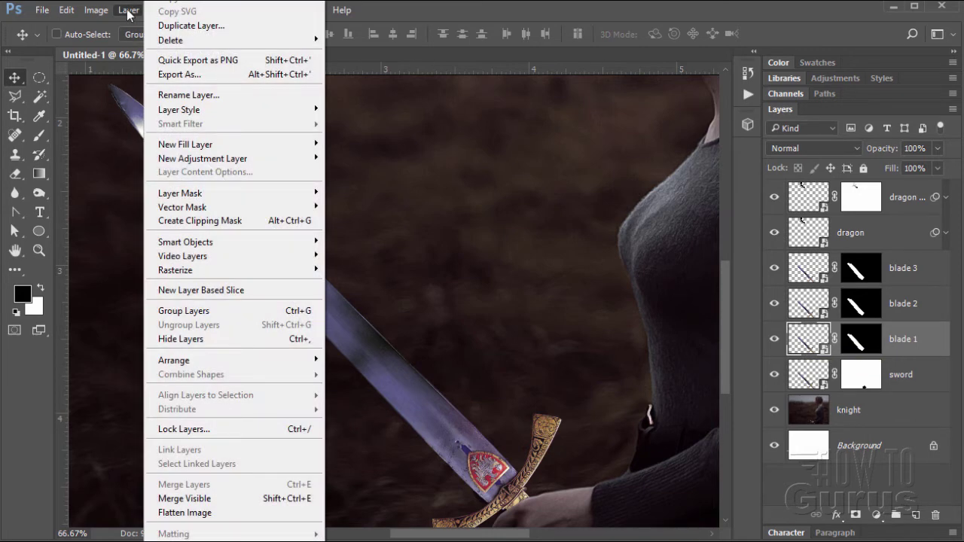
mouse_move(222, 113)
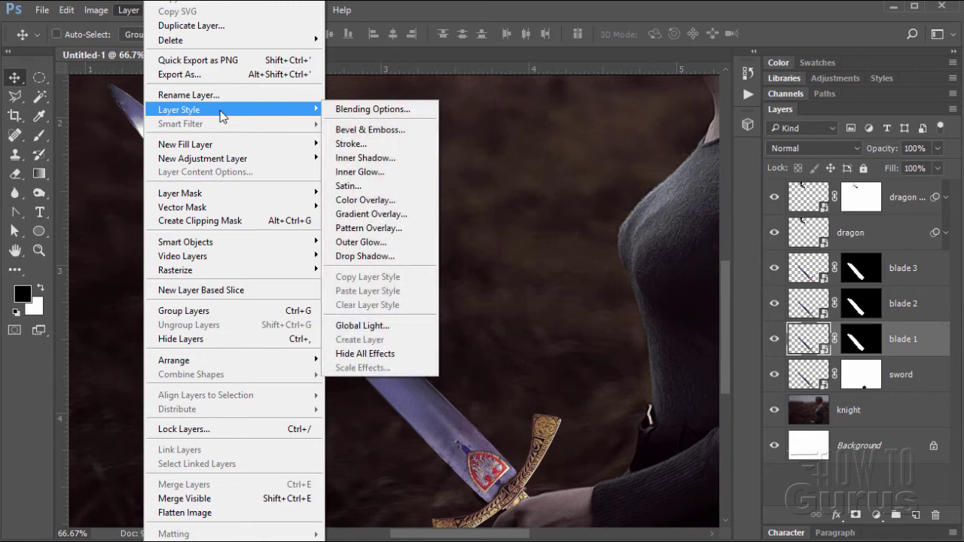
left_click(377, 243)
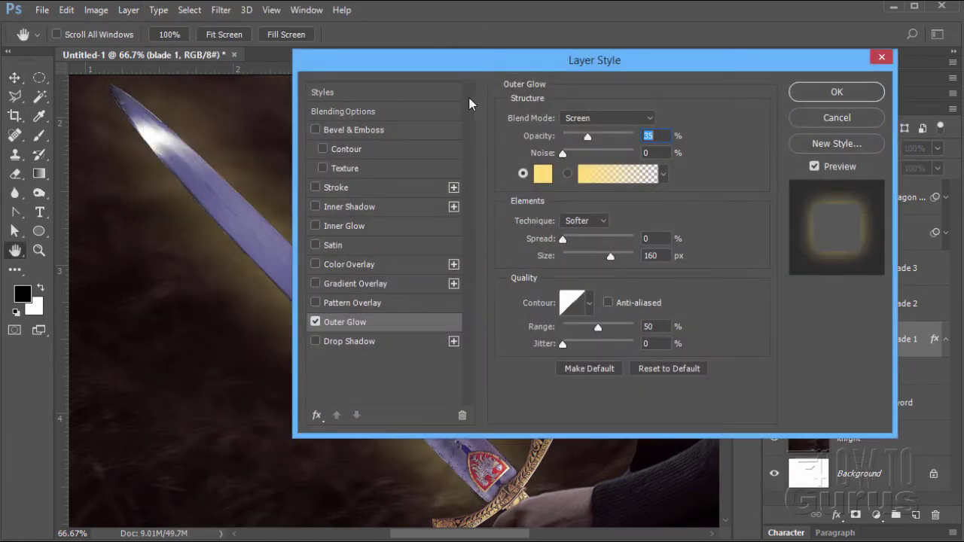
left_click_drag(446, 64, 463, 80)
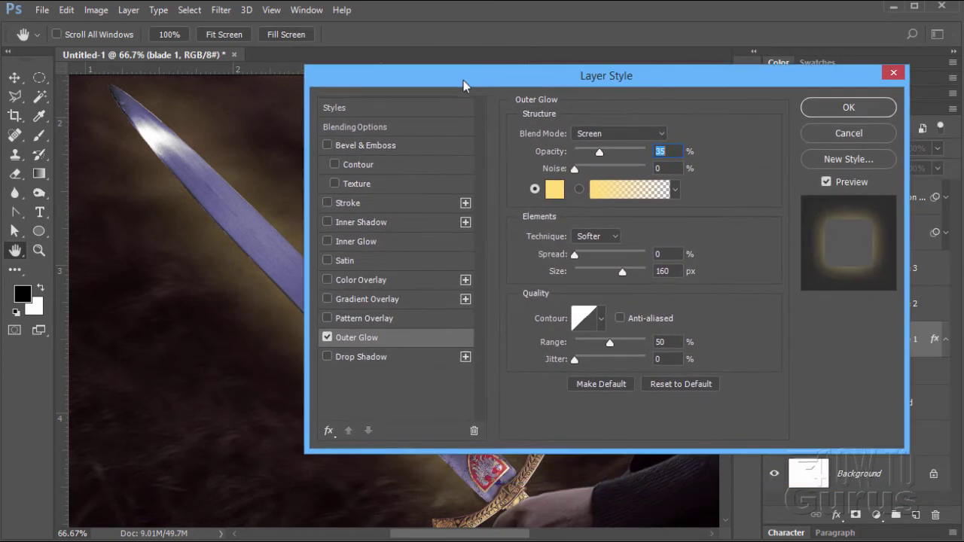
left_click(562, 188)
left_click_drag(555, 327, 448, 263)
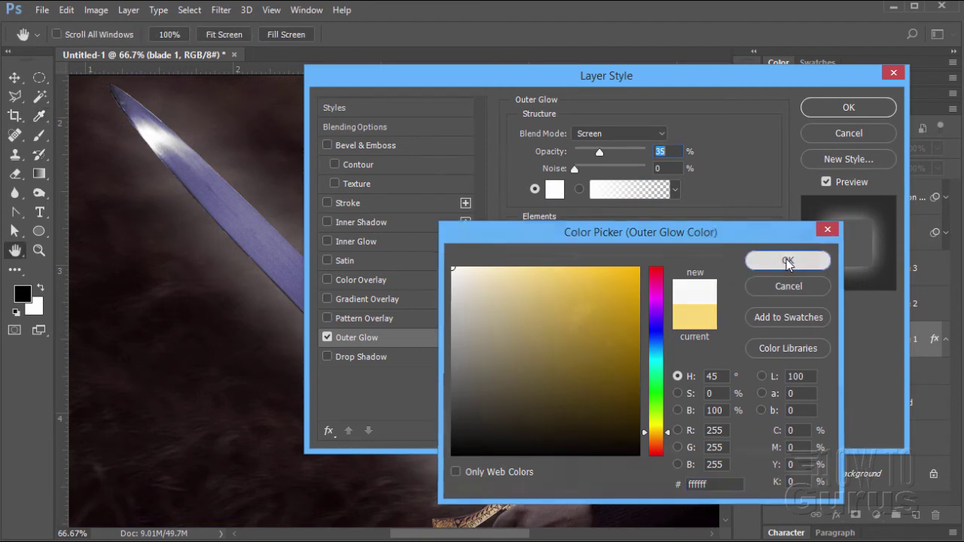
left_click(787, 259)
left_click_drag(505, 86, 699, 160)
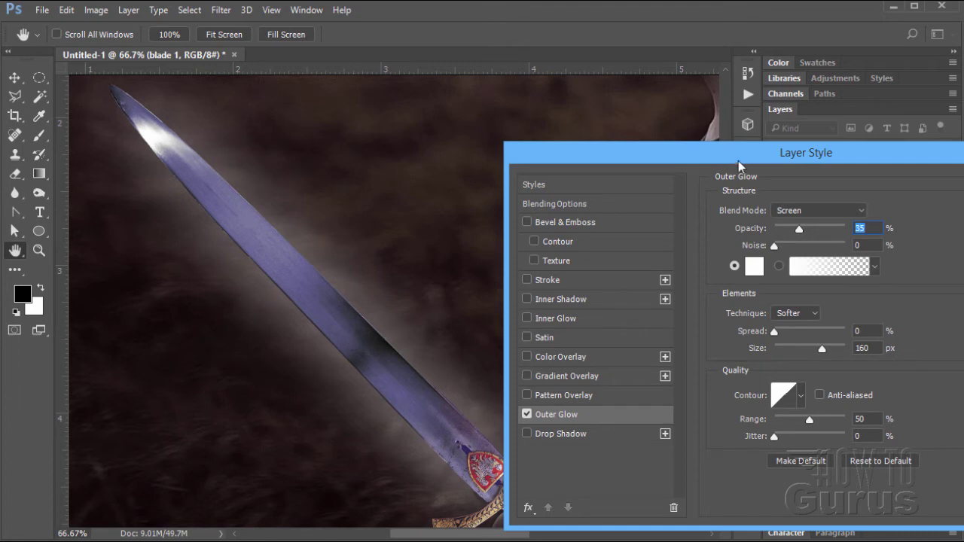
left_click_drag(738, 160, 406, 92)
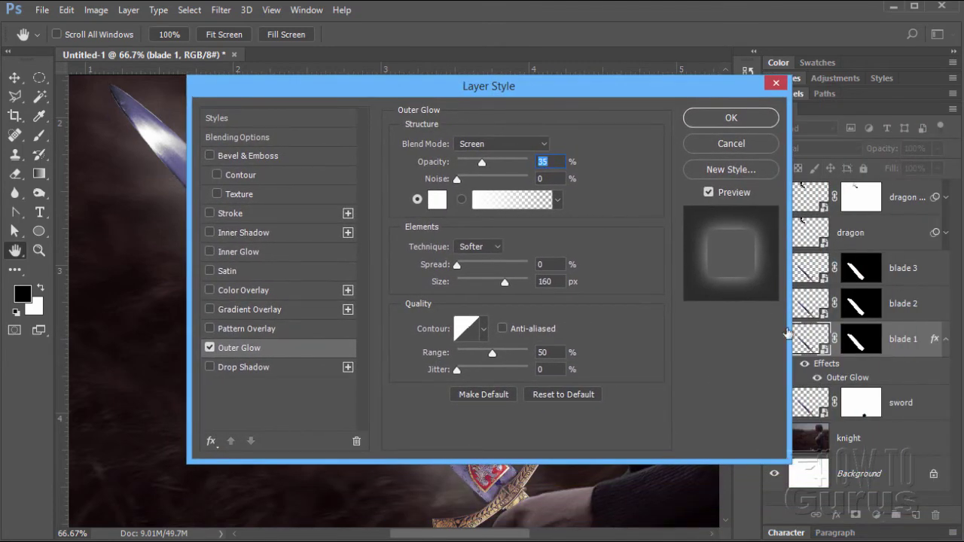
left_click(557, 282)
left_click_drag(403, 91, 525, 105)
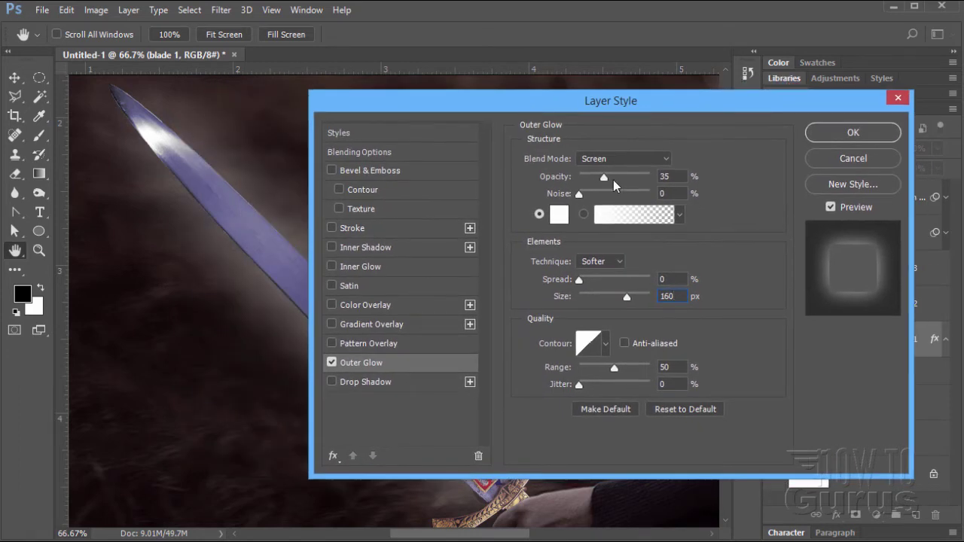
Try the blade 1 glow at 100% and 26% opacity, then return it to 35%
left_click_drag(604, 175, 649, 179)
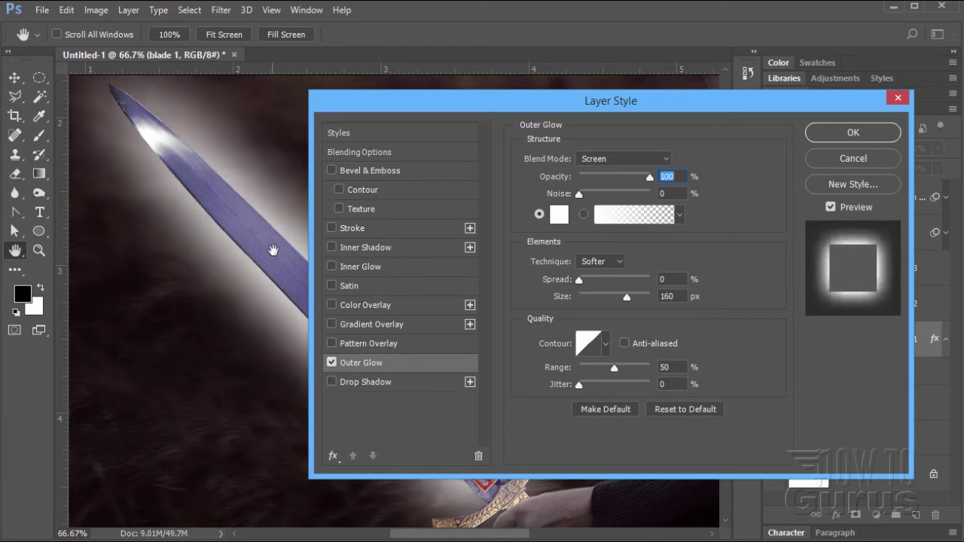
left_click_drag(649, 178, 594, 188)
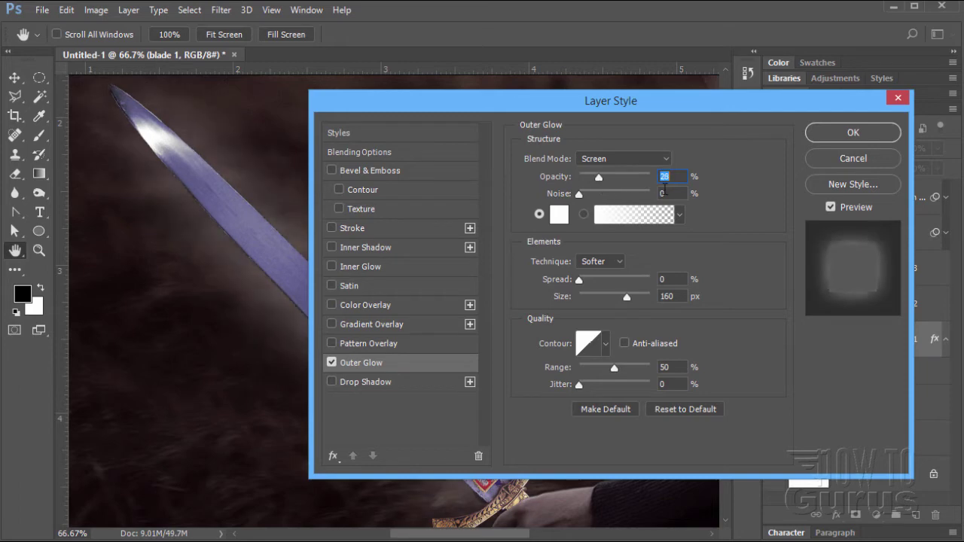
type("35")
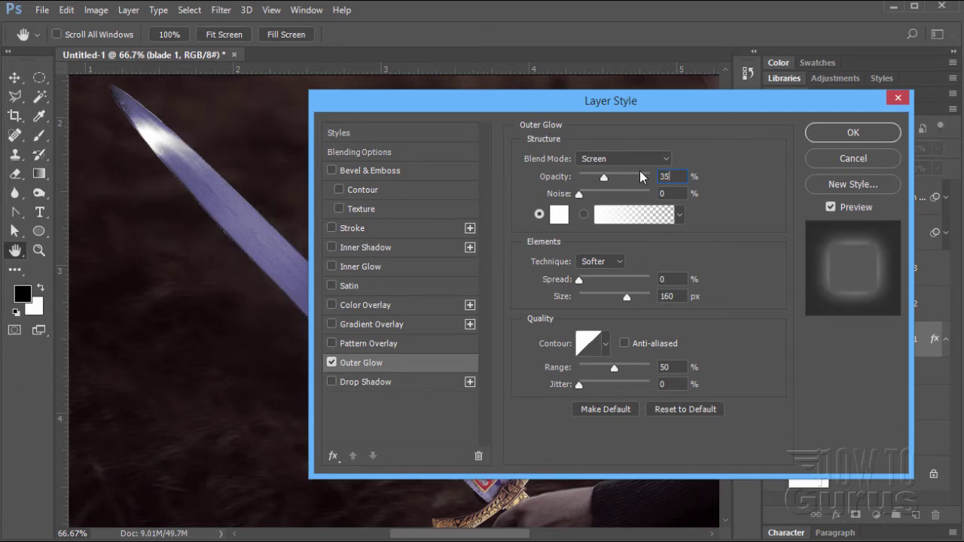
Check the white glow around the blade and apply the Outer Glow to blade 1
left_click_drag(475, 102, 518, 124)
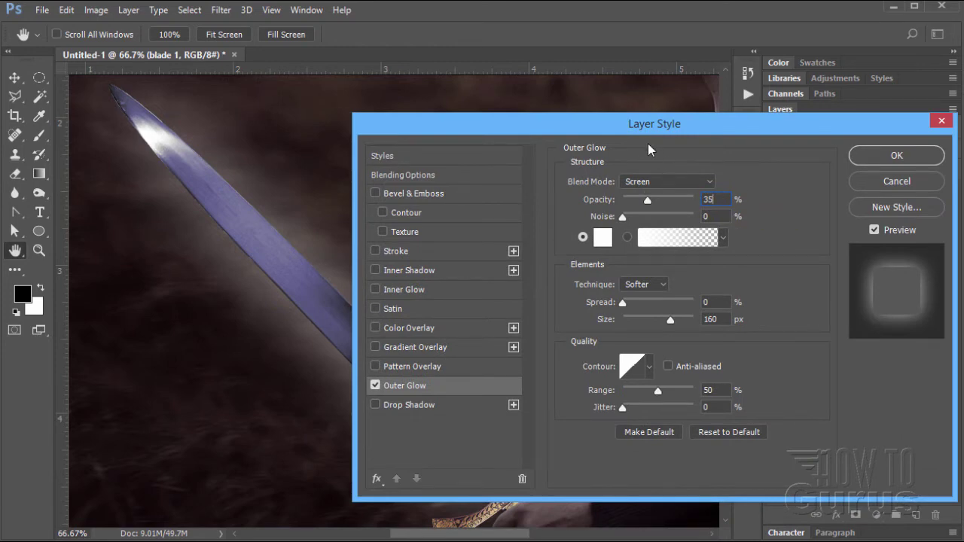
left_click_drag(608, 128, 494, 91)
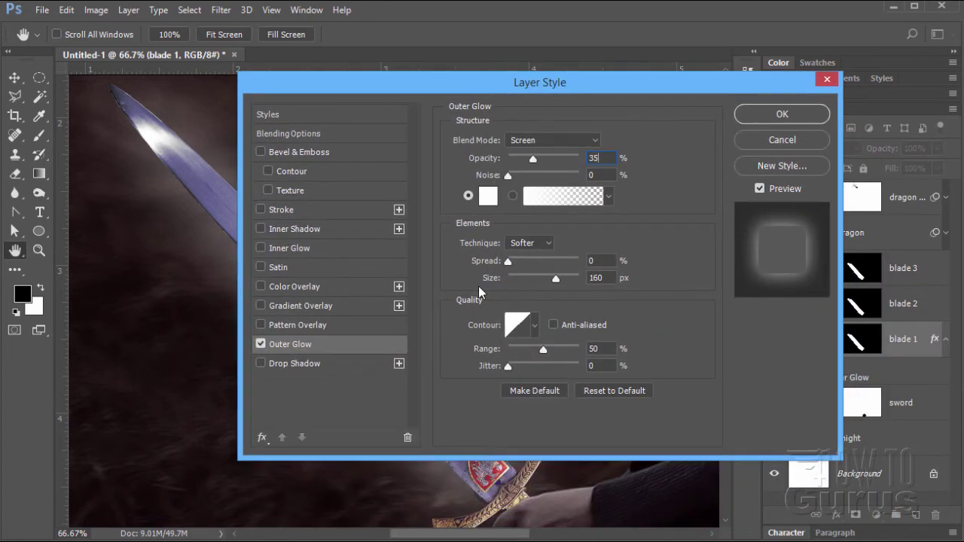
left_click(782, 114)
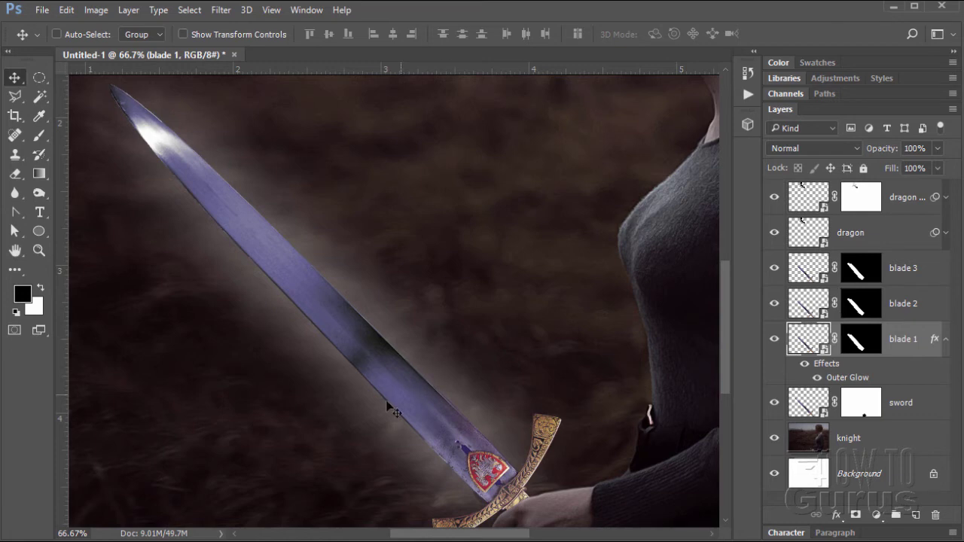
Apply an Outer Glow with a size of 60 px to the blade 2 layer
left_click(857, 309)
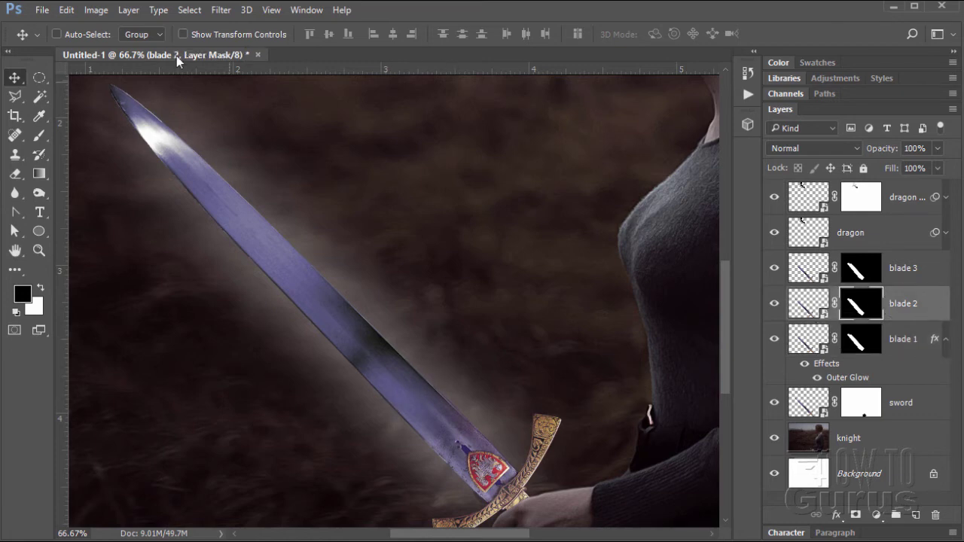
left_click(127, 11)
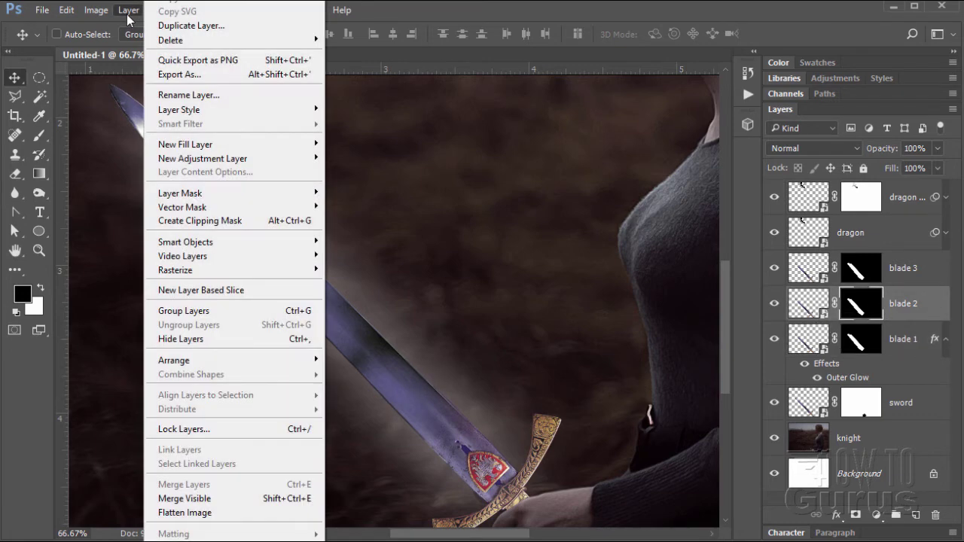
mouse_move(207, 107)
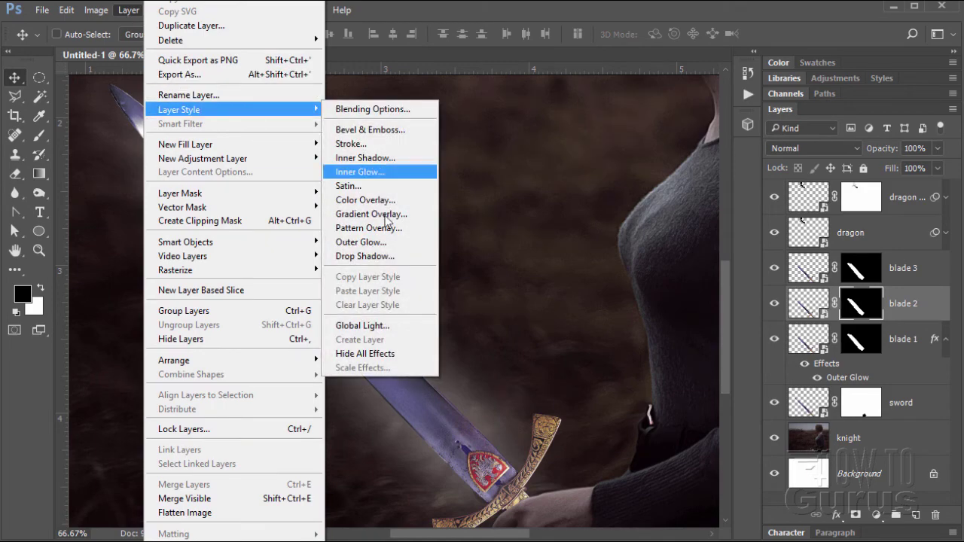
left_click(380, 241)
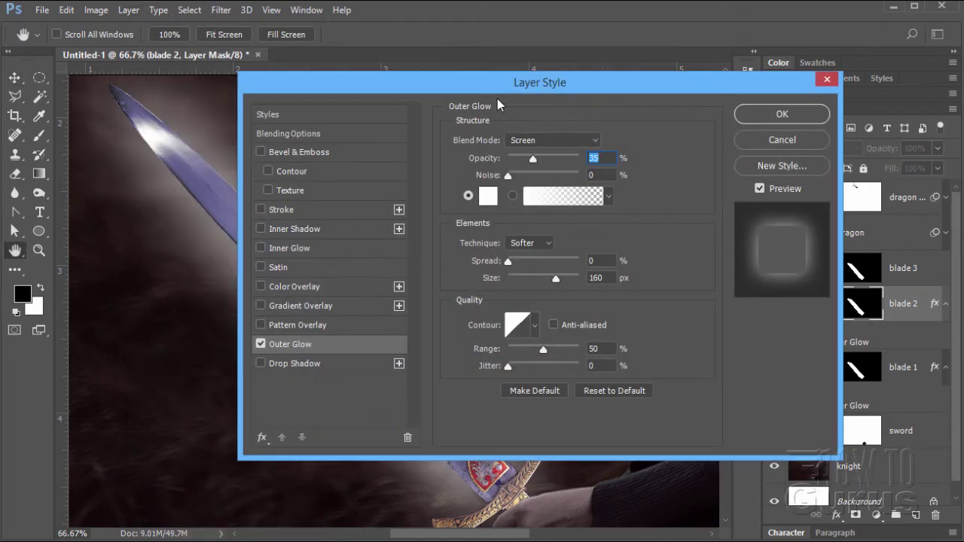
left_click_drag(481, 90, 526, 106)
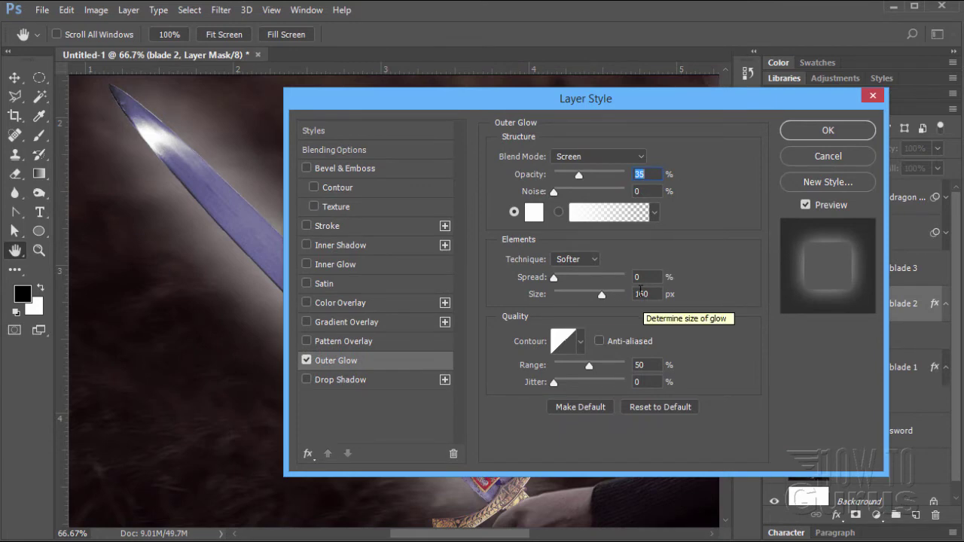
double_click(640, 292)
type("60")
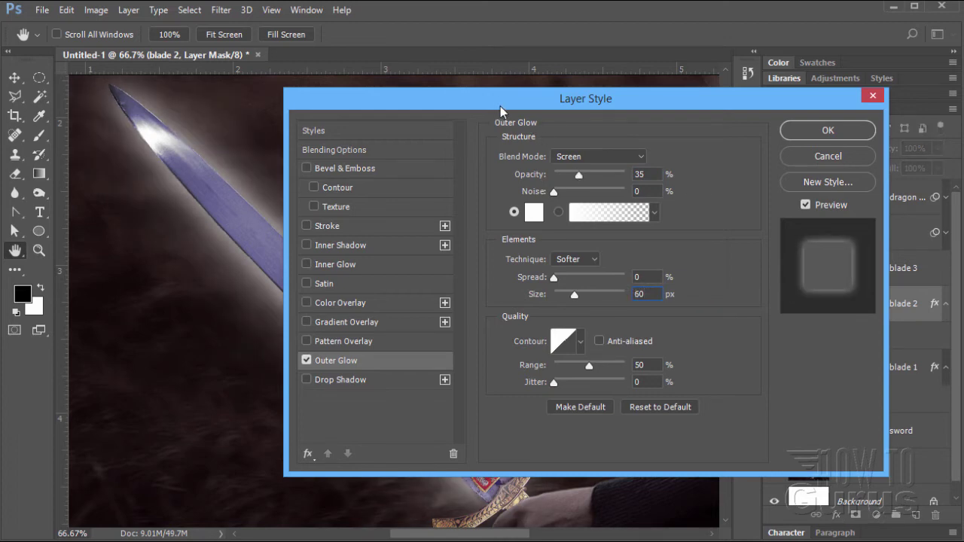
left_click_drag(500, 110, 627, 108)
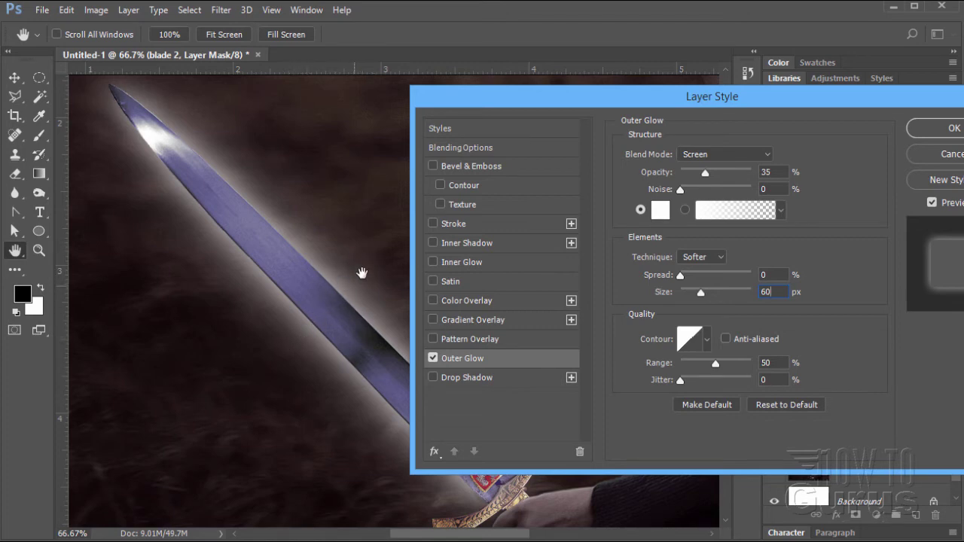
left_click_drag(553, 104, 316, 129)
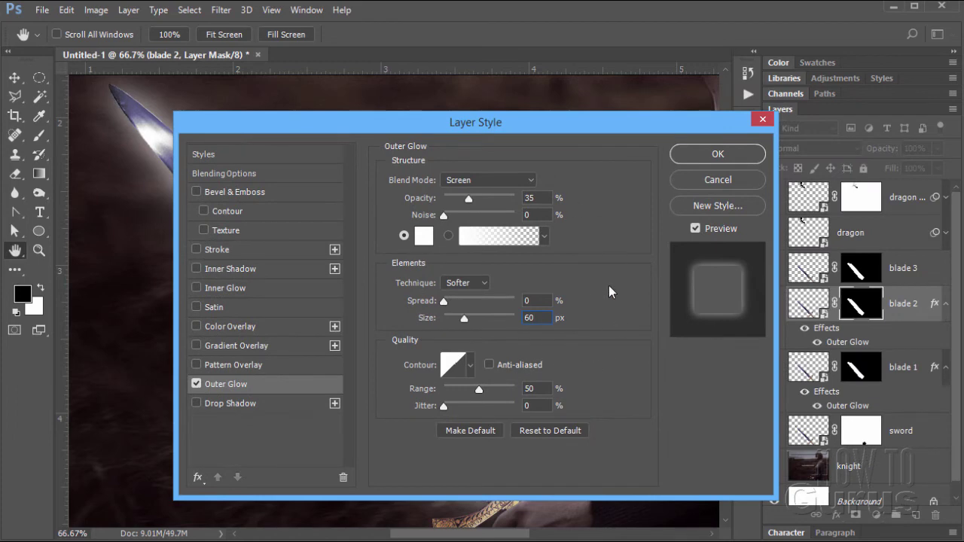
left_click(708, 154)
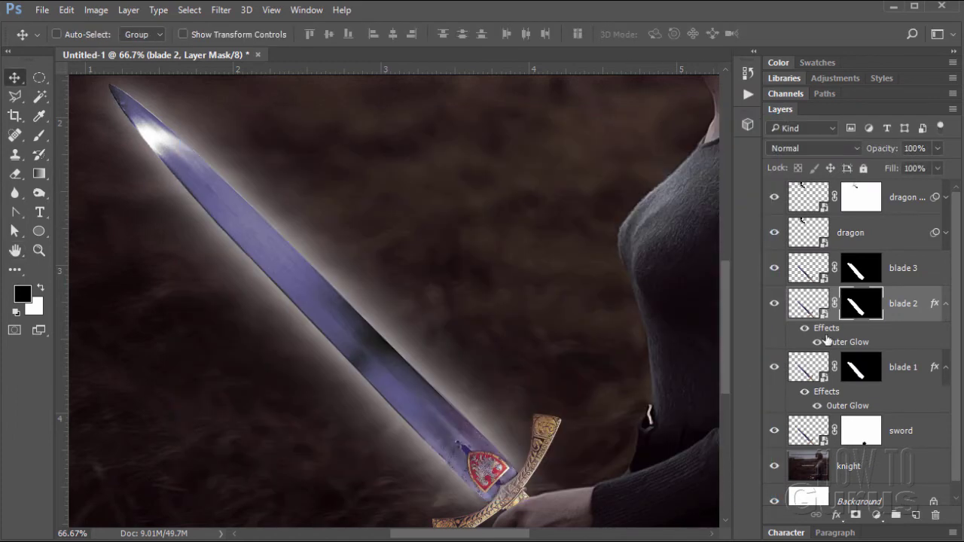
Add an Outer Glow to the blade 3 layer and set its size to 40 px
left_click(850, 269)
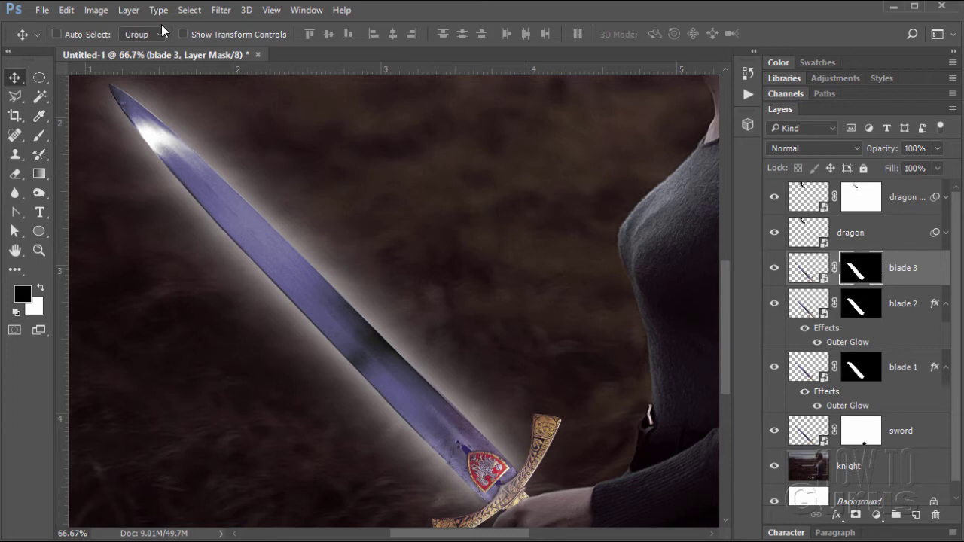
left_click(130, 11)
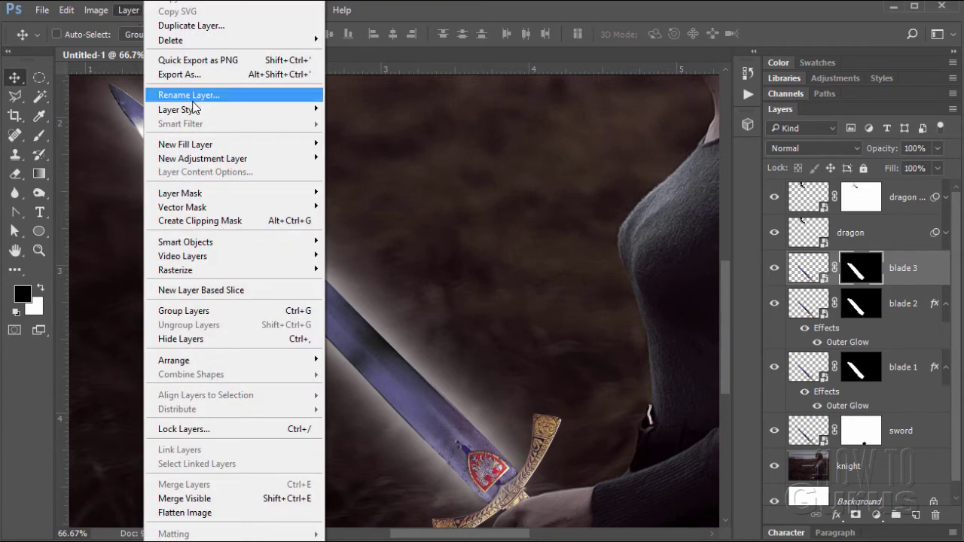
mouse_move(197, 110)
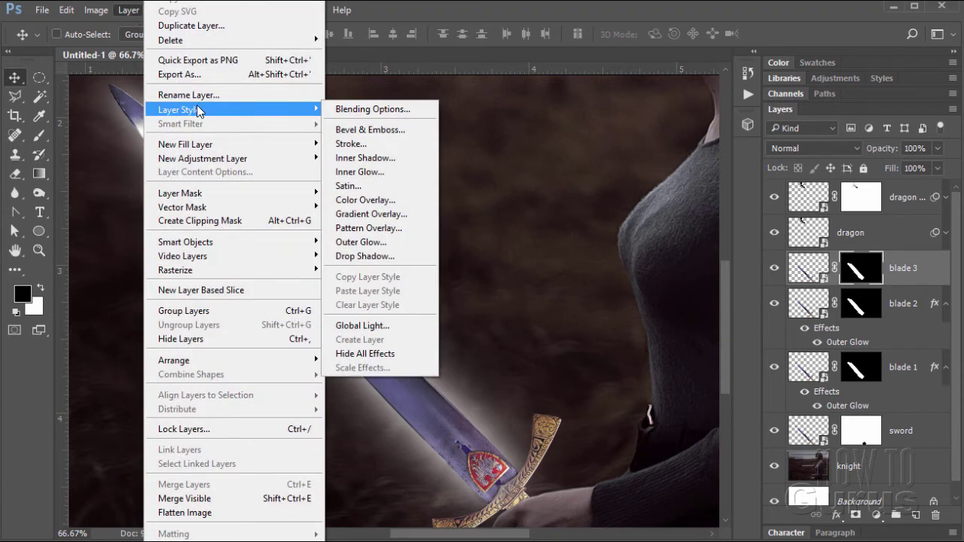
left_click(406, 242)
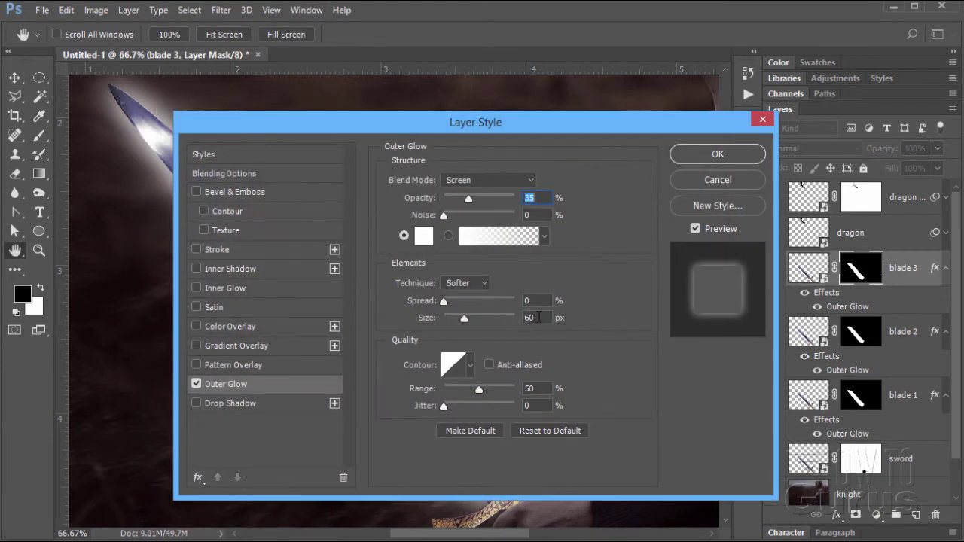
double_click(531, 317)
type("50")
type("40")
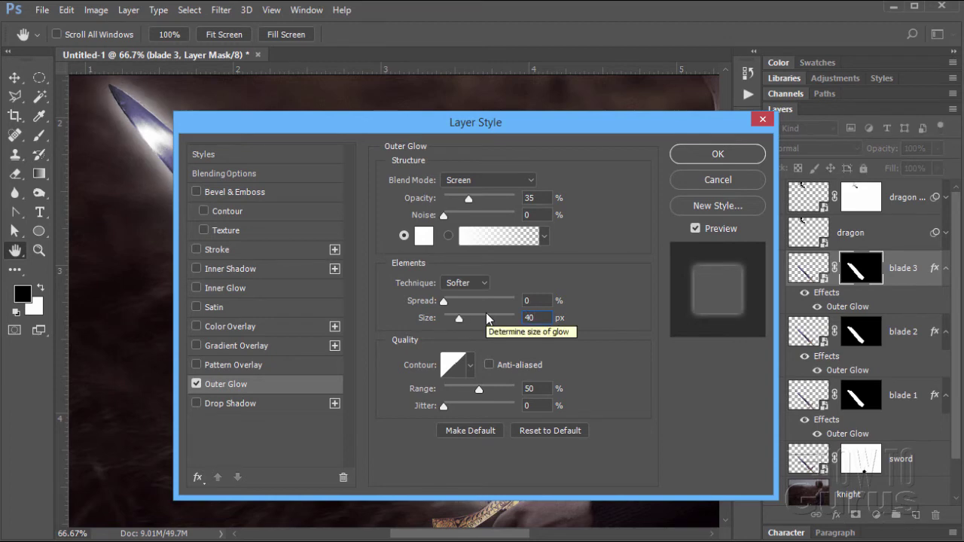
Compare the blade with and without the blade 3 glow preview, and apply the Outer Glow
left_click_drag(332, 128, 550, 121)
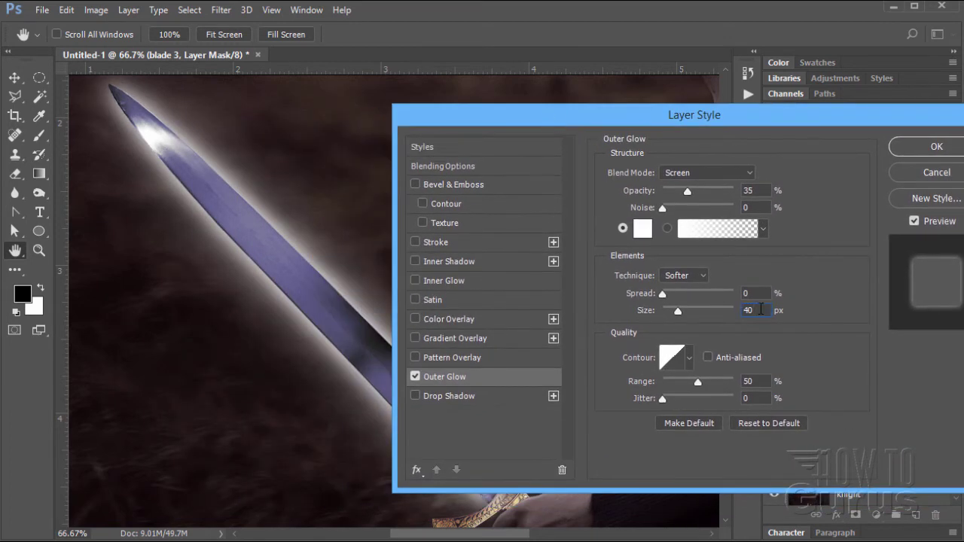
left_click(915, 222)
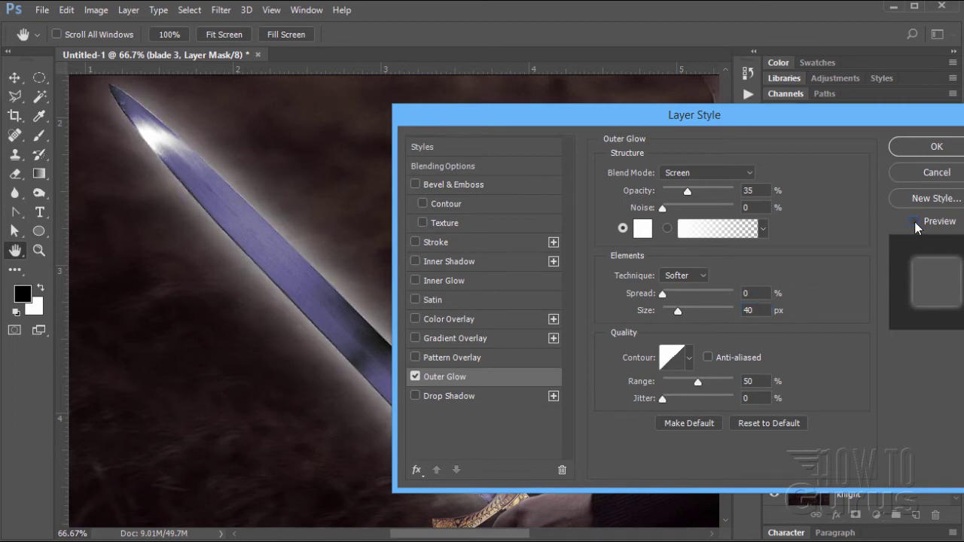
left_click(915, 222)
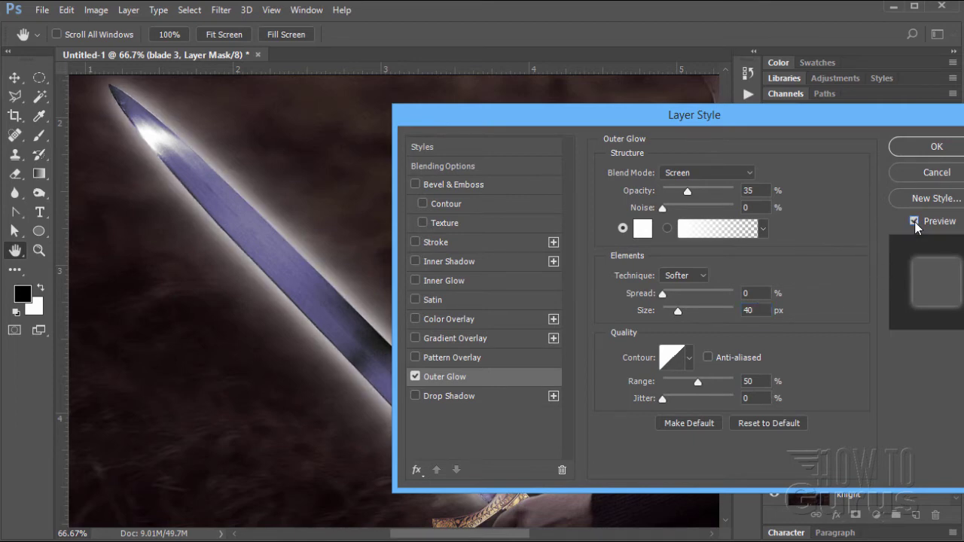
left_click(915, 222)
left_click(915, 222)
left_click(915, 223)
left_click_drag(811, 122, 681, 147)
left_click(818, 172)
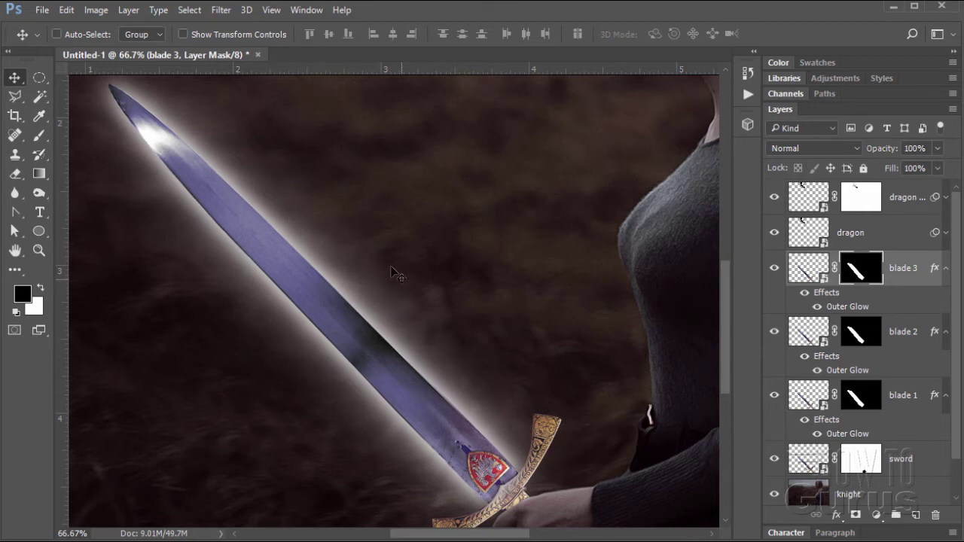
Change the glow color of the blade 1 layer's Outer Glow to golden yellow (ffdd77)
left_click(870, 404)
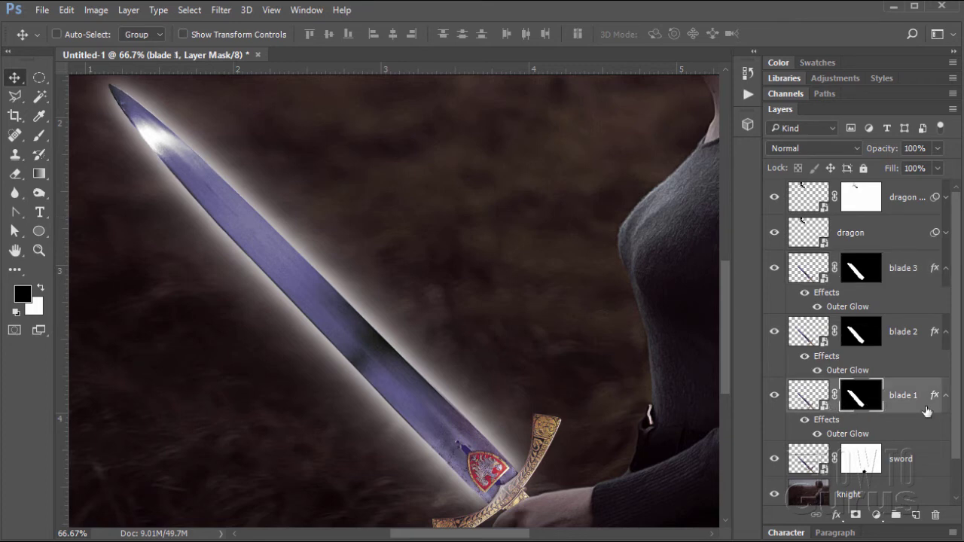
double_click(829, 420)
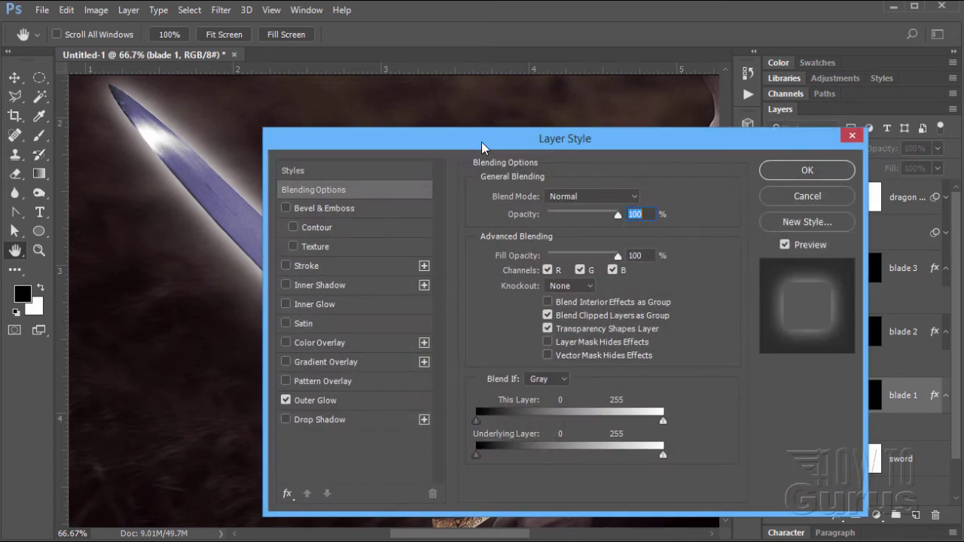
left_click_drag(481, 142, 483, 111)
left_click(305, 369)
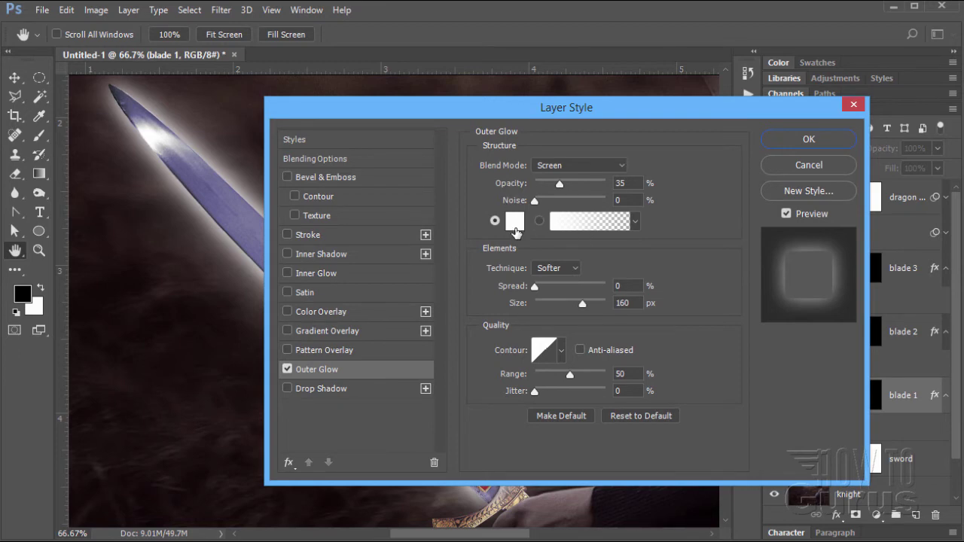
left_click(516, 223)
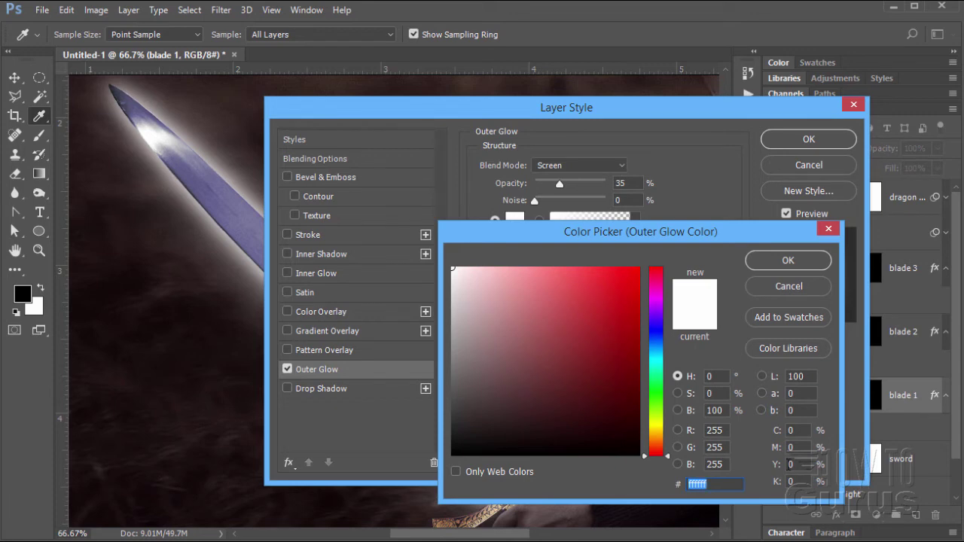
left_click_drag(732, 228, 651, 125)
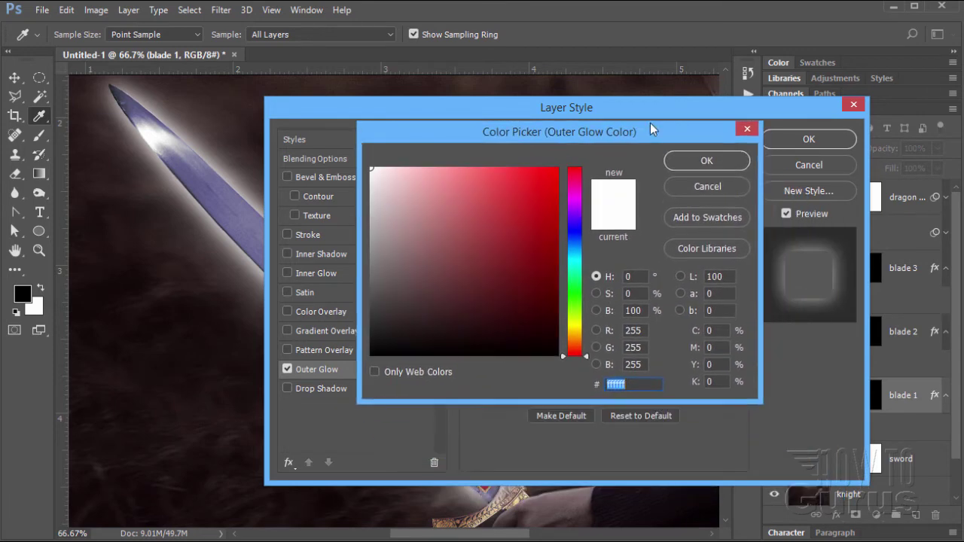
type("ff")
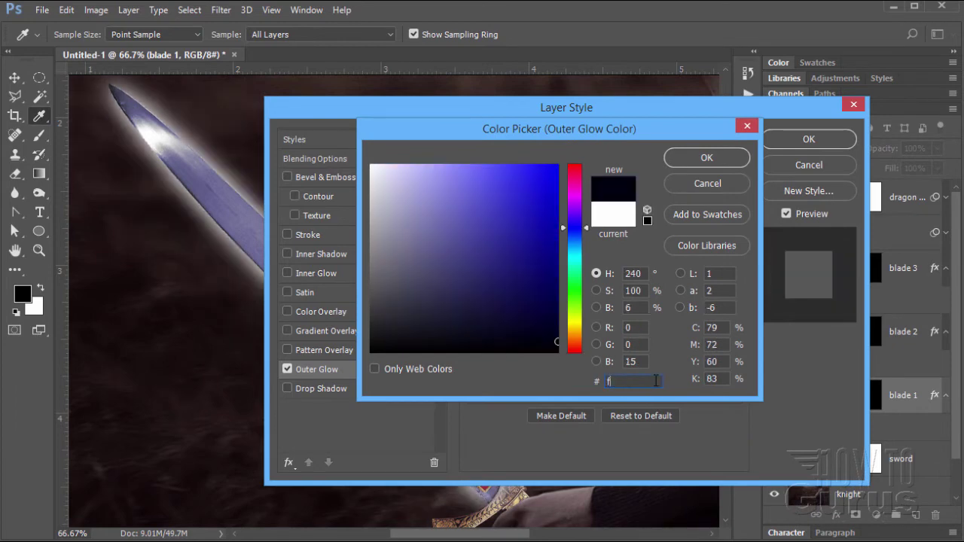
type("dd7")
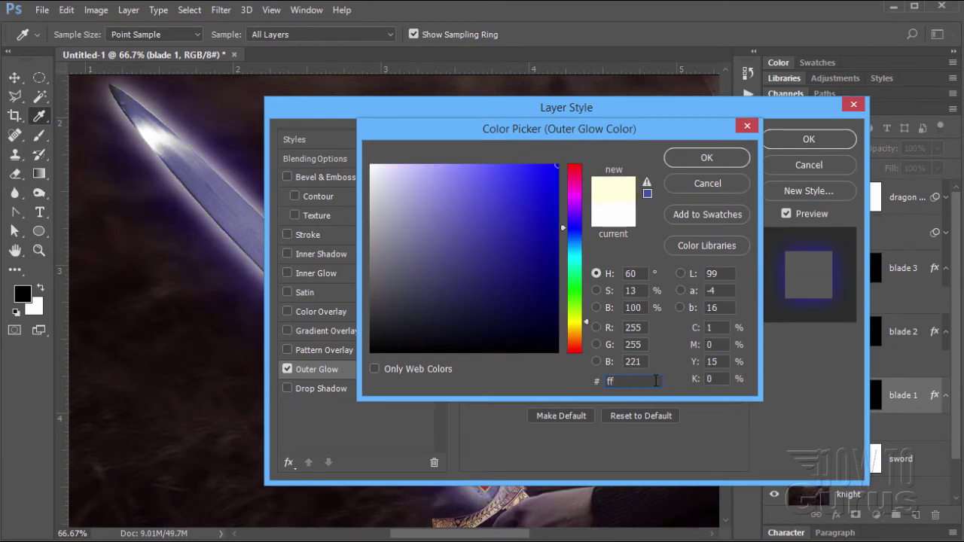
type("7")
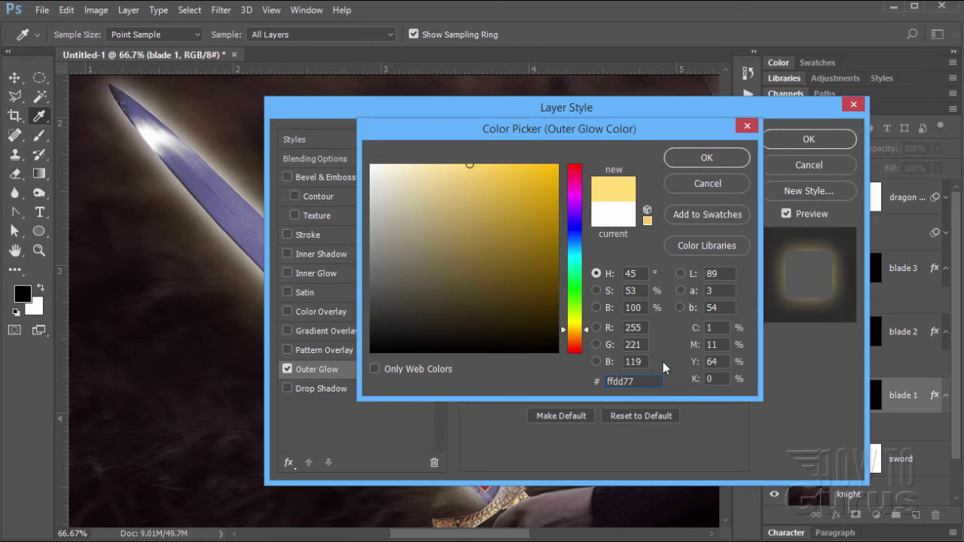
left_click_drag(650, 132, 655, 175)
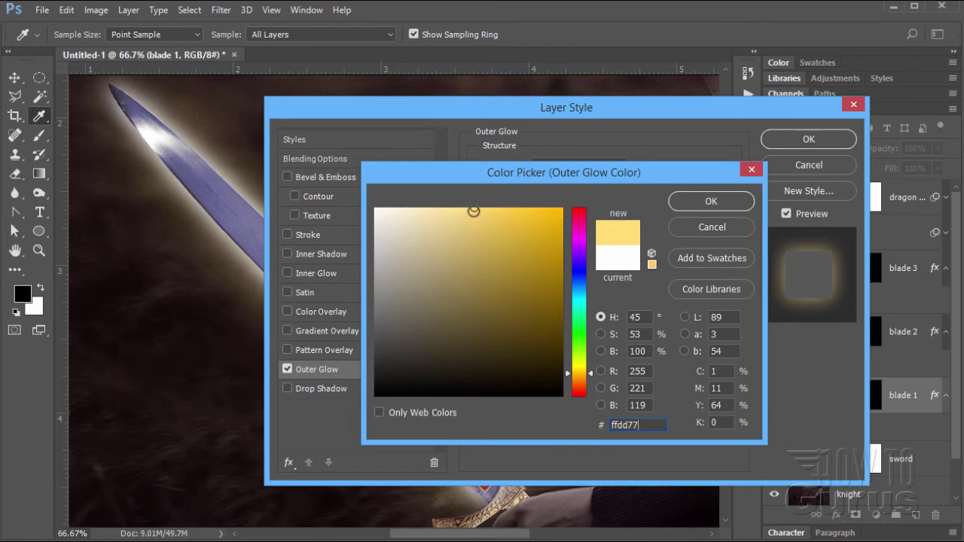
Apply colour ffdd77 to the blade 1 layer's outer glow and accept its layer style
left_click(708, 203)
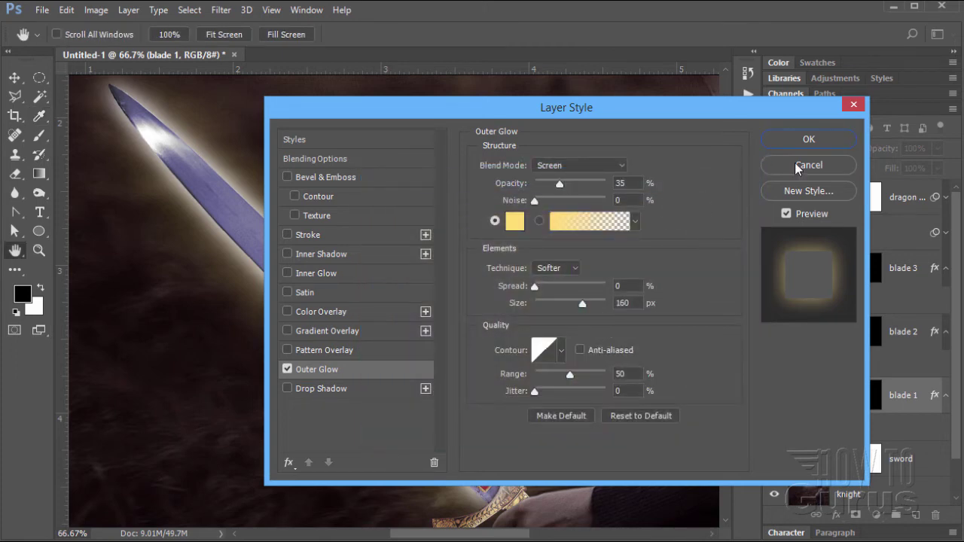
left_click(792, 141)
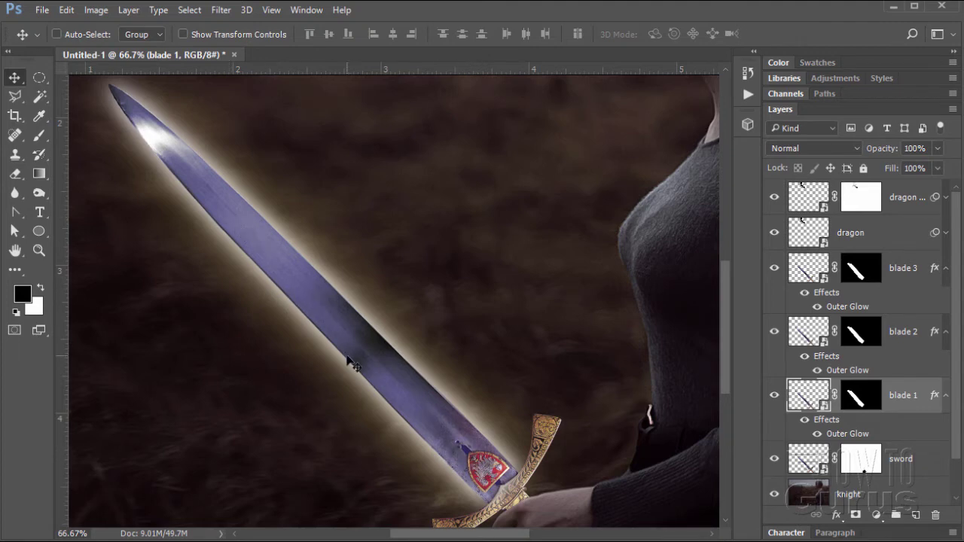
Add an Inner Glow effect to the blade 3 layer and show its settings
left_click(862, 271)
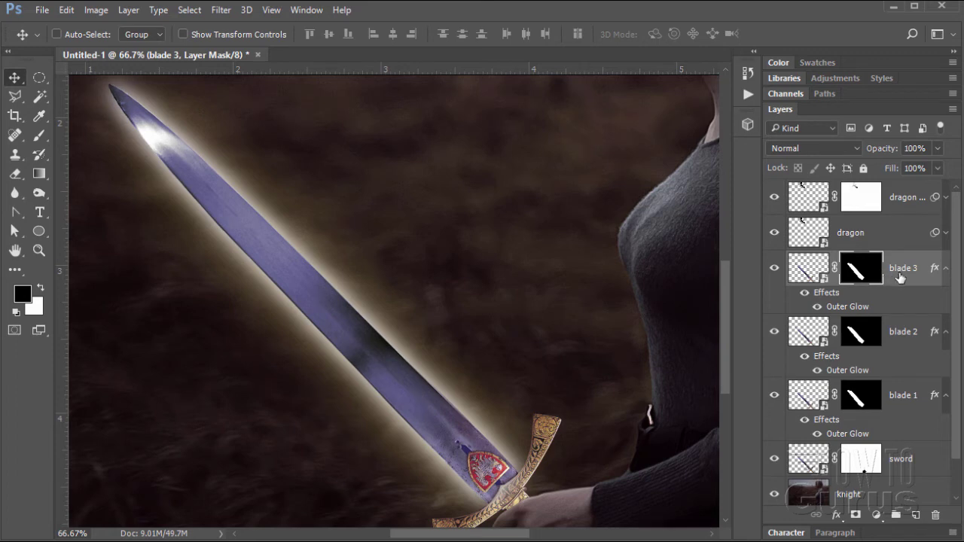
double_click(824, 295)
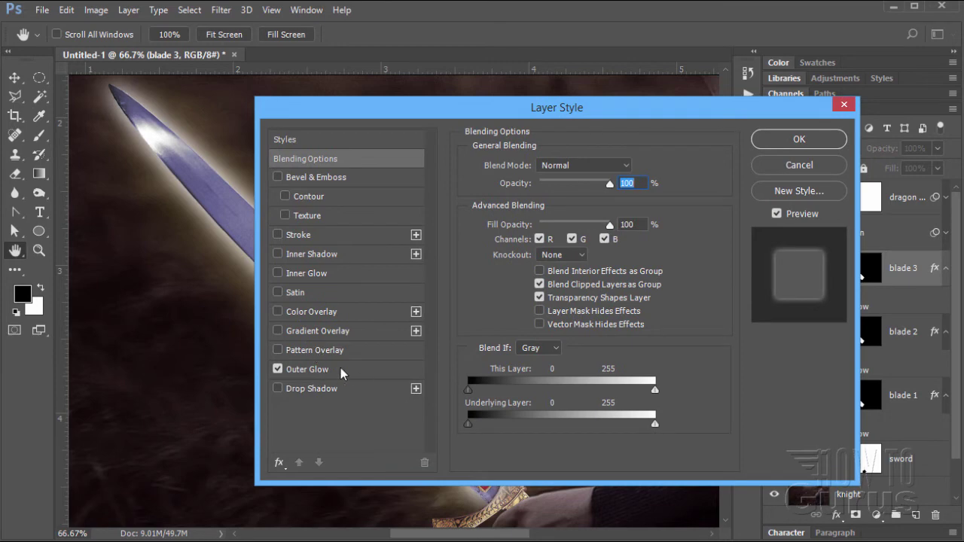
left_click(278, 272)
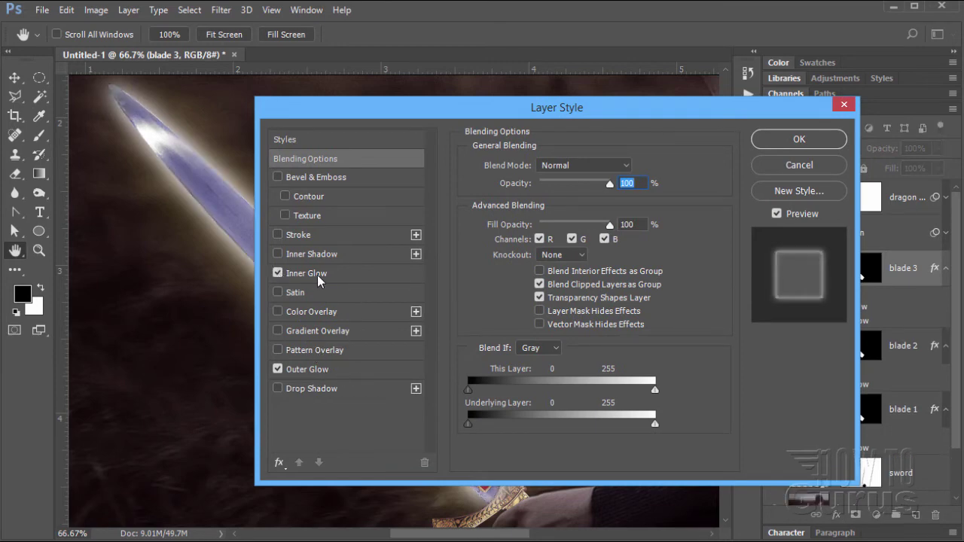
left_click(332, 275)
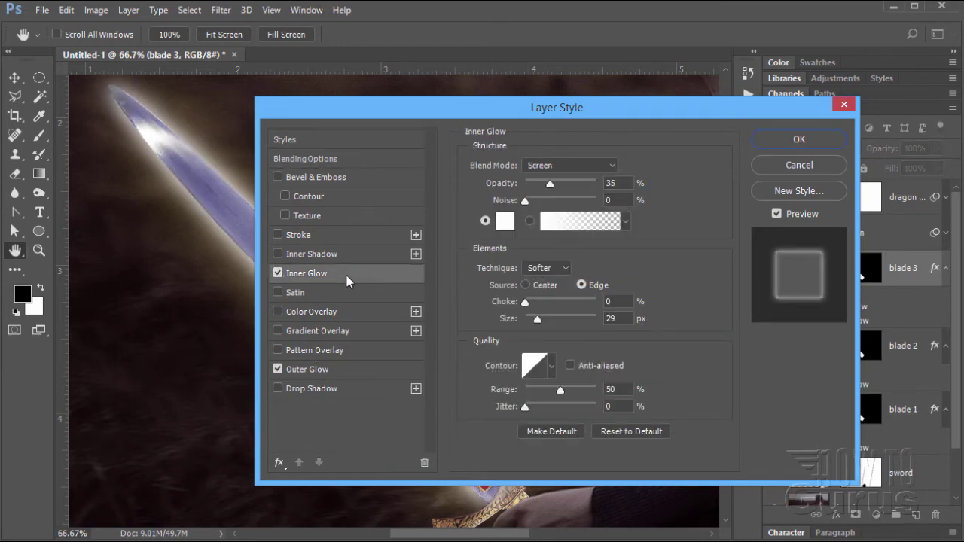
Set the inner glow's technique to Precise and its size to 70 px, keeping the blade in view
left_click_drag(454, 114, 503, 100)
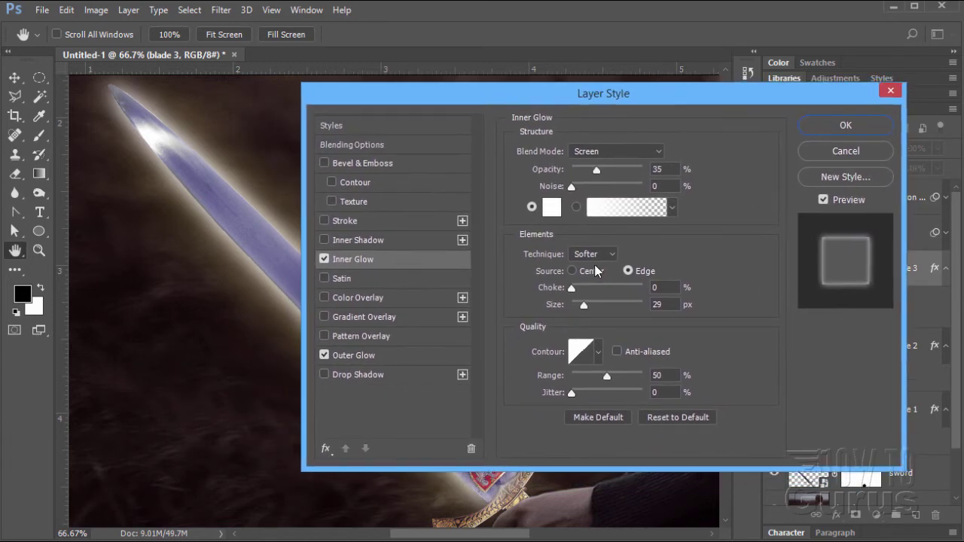
left_click(614, 255)
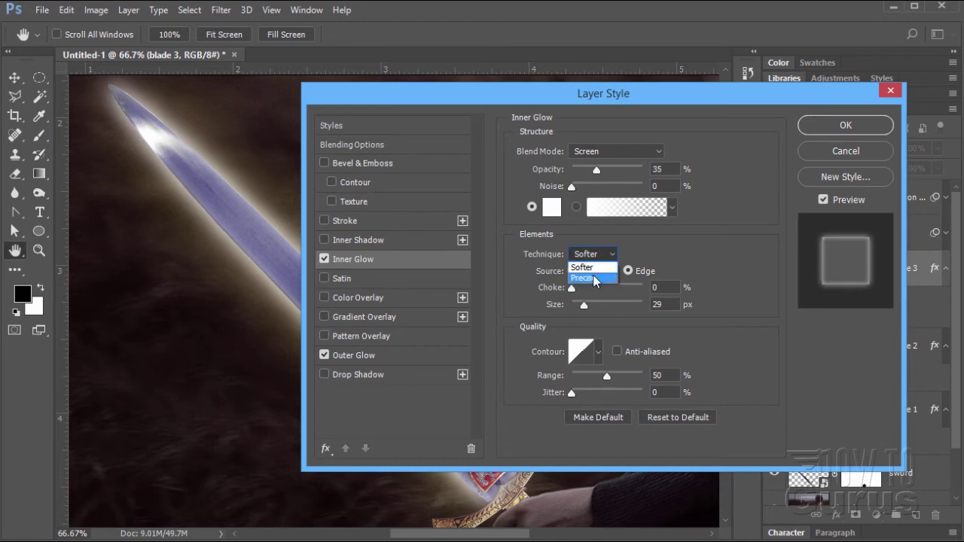
left_click(592, 274)
left_click_drag(552, 99, 603, 39)
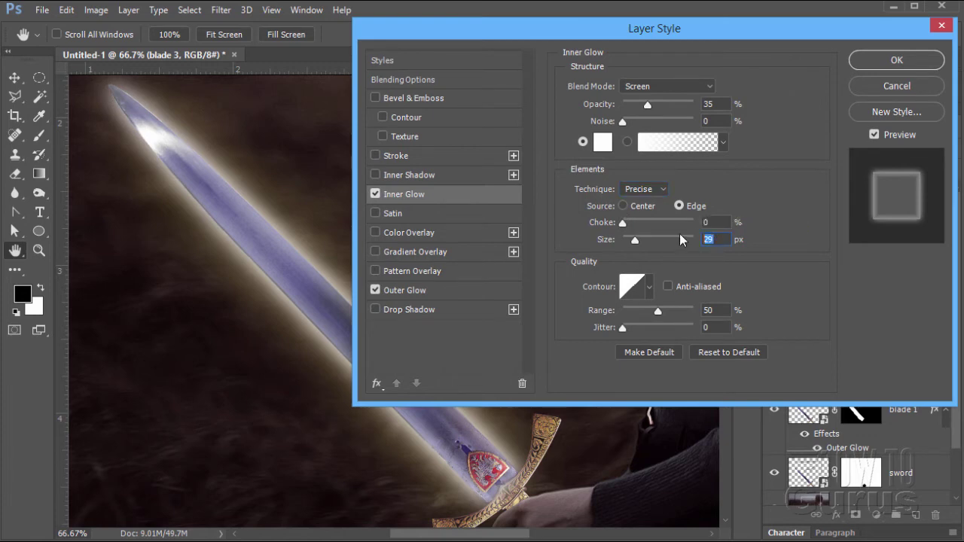
type("70")
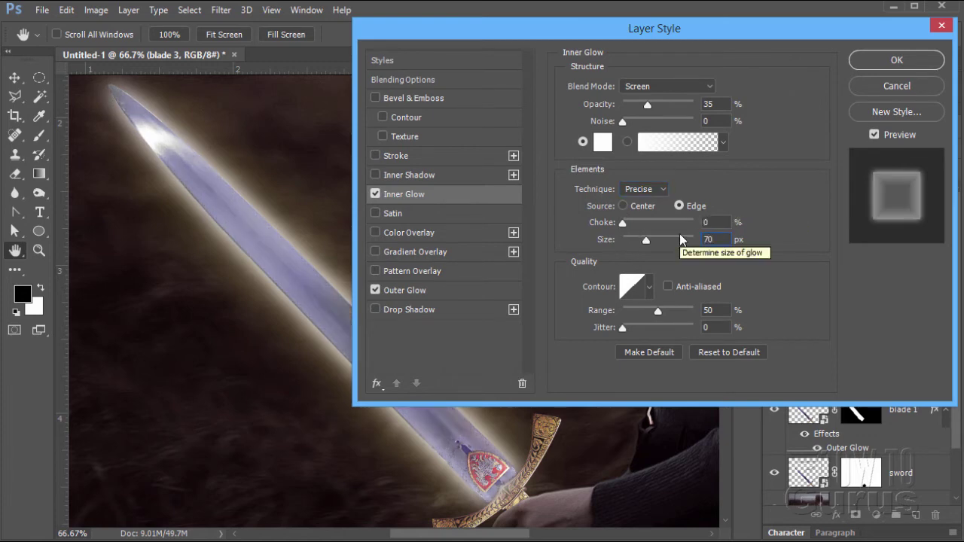
Compare the blade with and without the inner glow by switching the layer style preview off and on
left_click(874, 135)
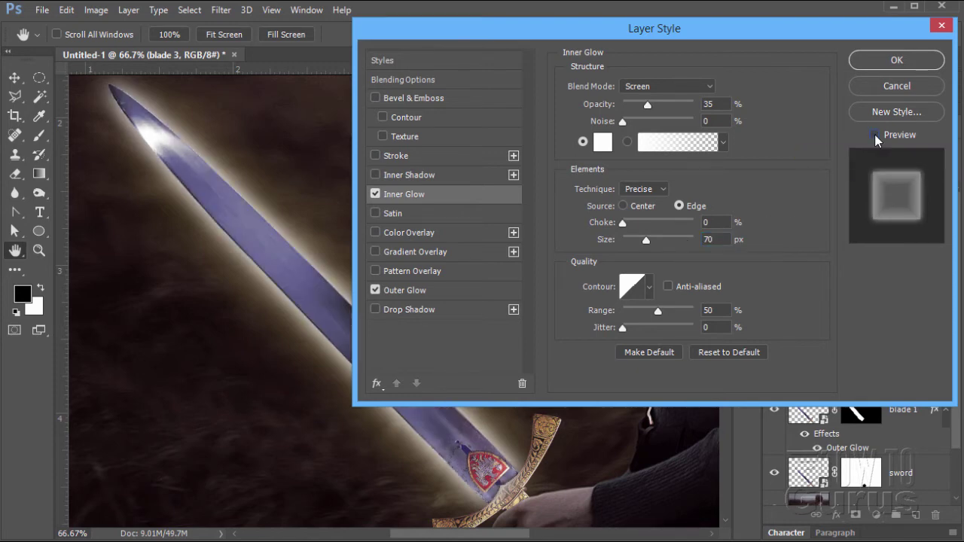
left_click(874, 135)
left_click(874, 135)
left_click(875, 135)
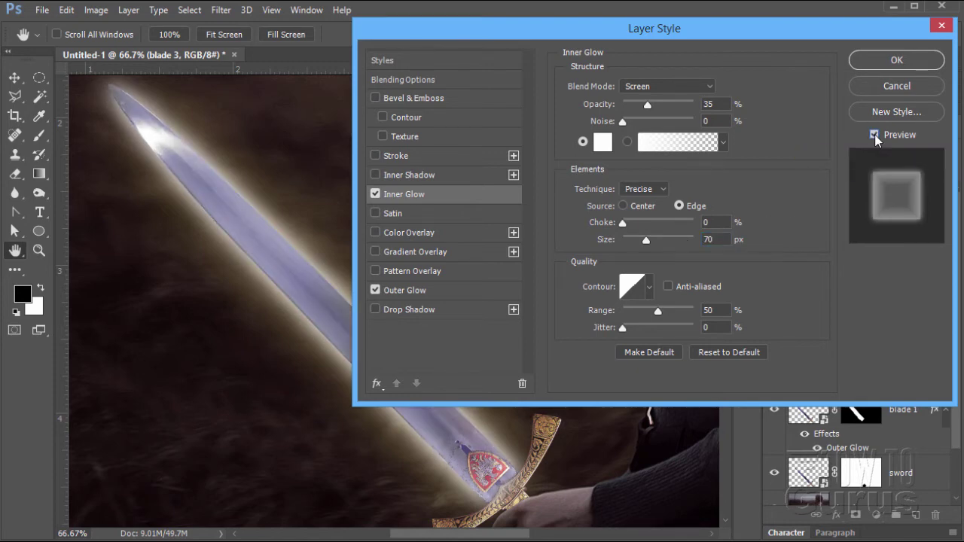
left_click(875, 135)
left_click(875, 135)
Set the inner glow's choke to 29% and apply the layer style to blade 3
left_click(712, 222)
type("29")
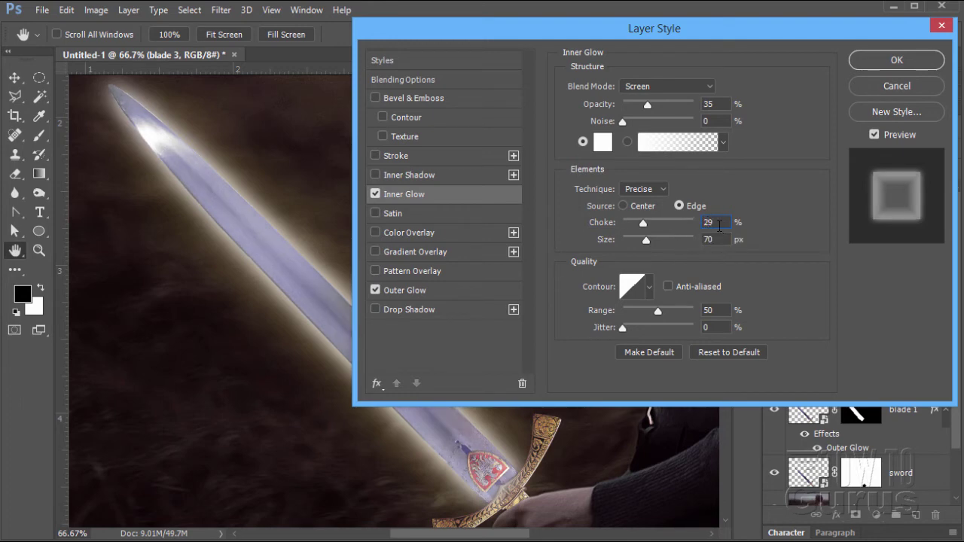
left_click_drag(724, 222, 689, 222)
type("0")
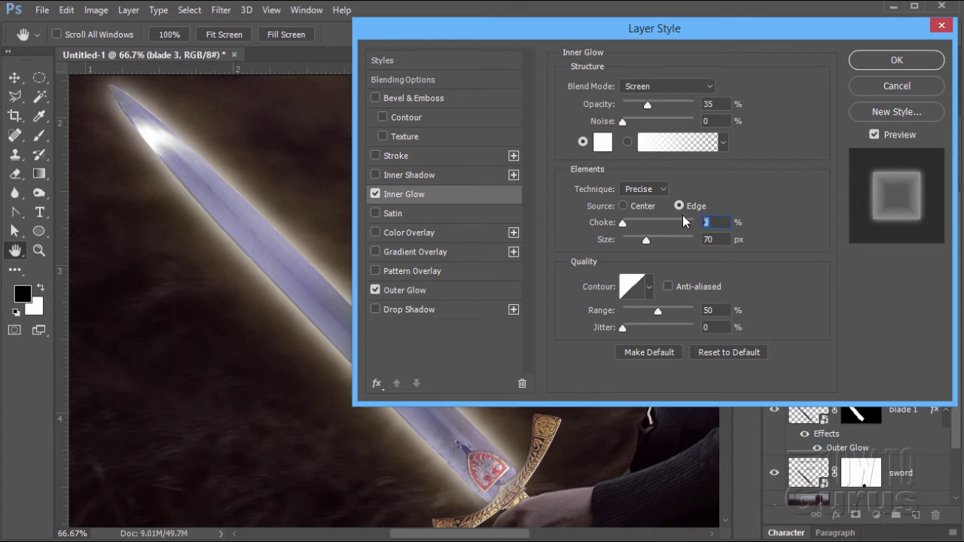
type("29")
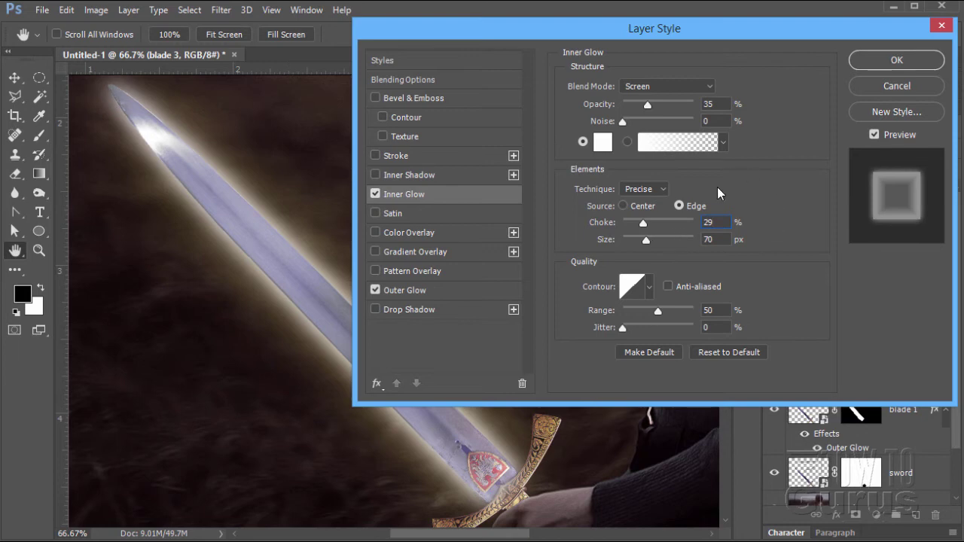
left_click(863, 66)
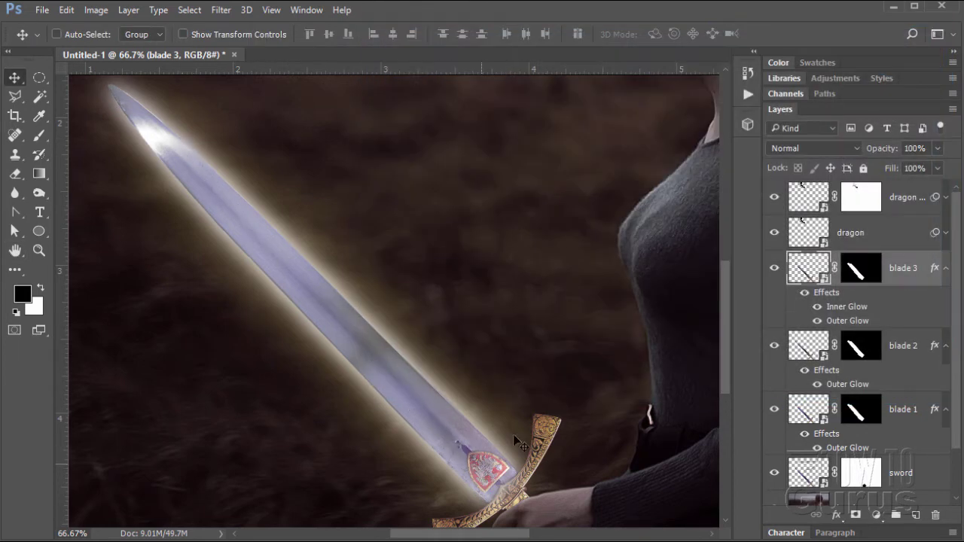
Compare the sword with and without blade 3's inner glow and outer glow by toggling each effect's visibility
left_click(820, 307)
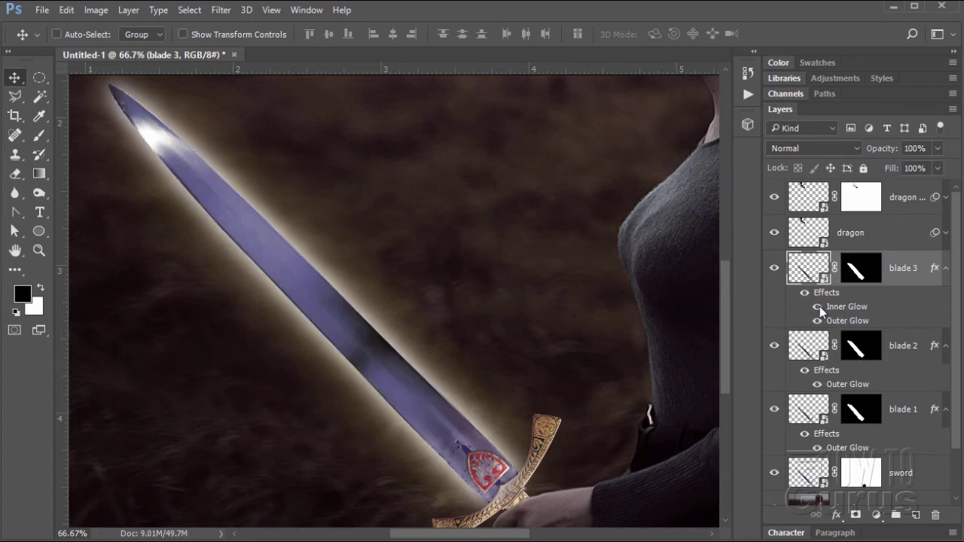
left_click(820, 307)
left_click(820, 307)
left_click(819, 307)
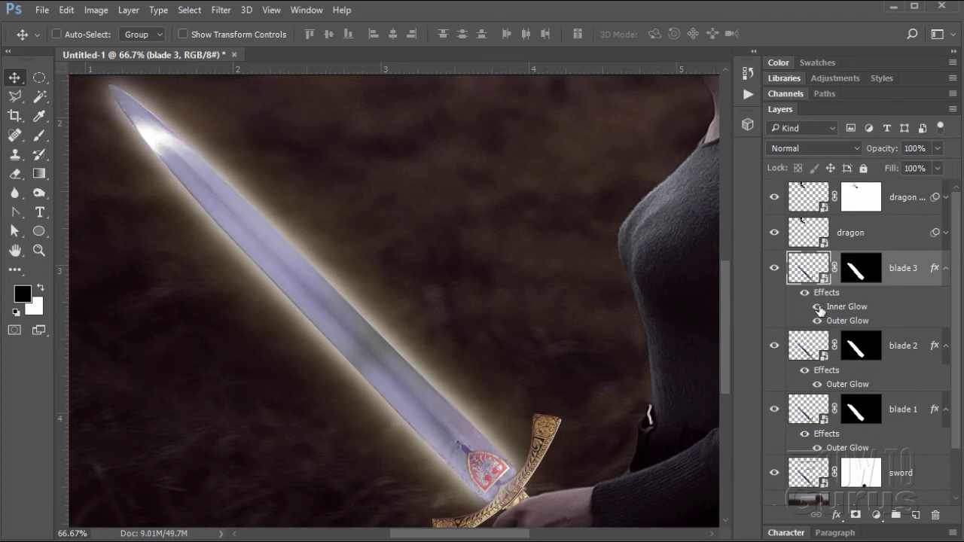
left_click(818, 321)
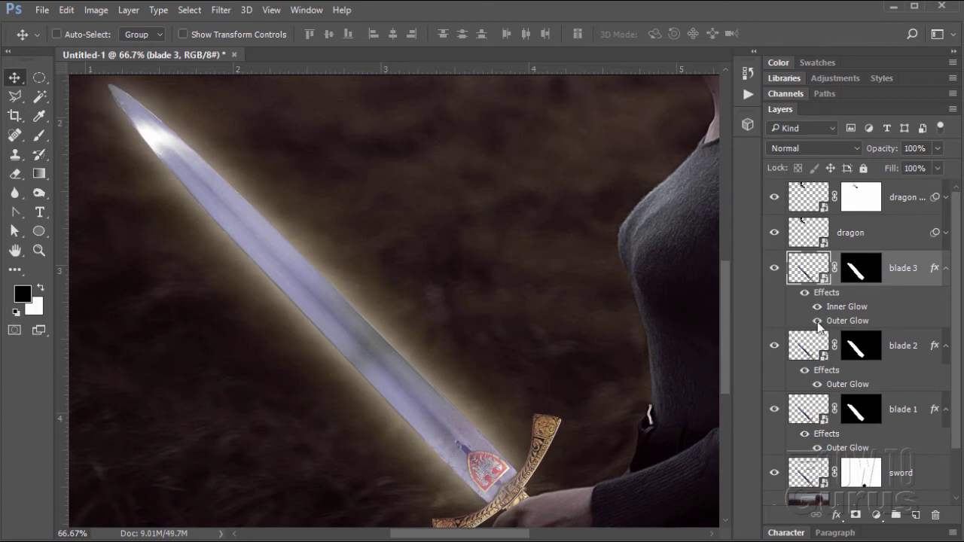
left_click(817, 320)
left_click(818, 321)
left_click(818, 321)
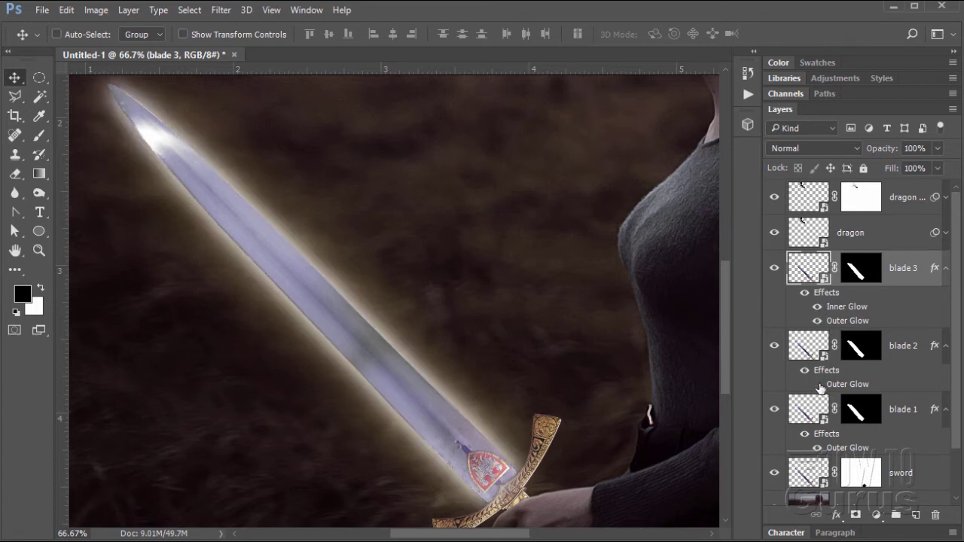
Compare the sword with and without the outer glows of blade 2 and blade 1 by toggling their visibility
left_click(819, 385)
left_click(818, 385)
left_click(817, 385)
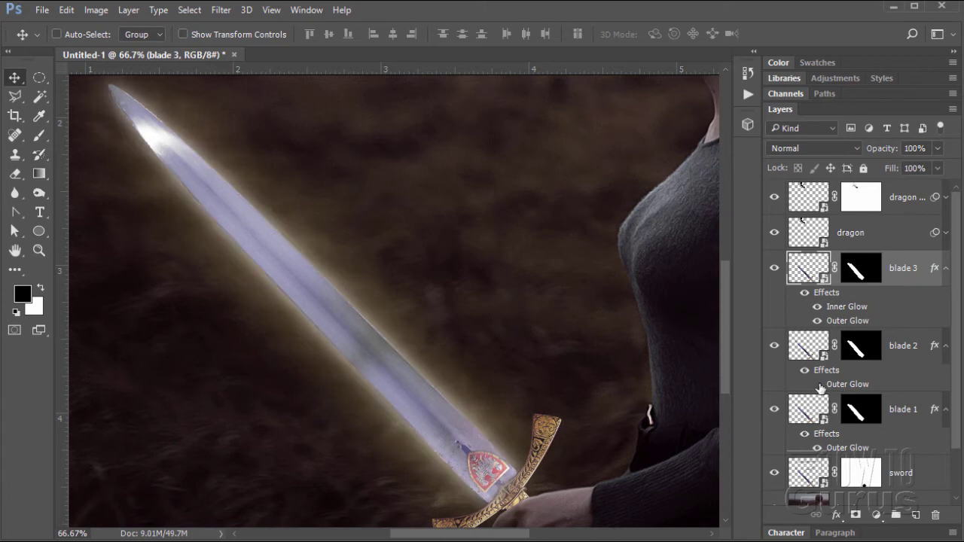
left_click(818, 385)
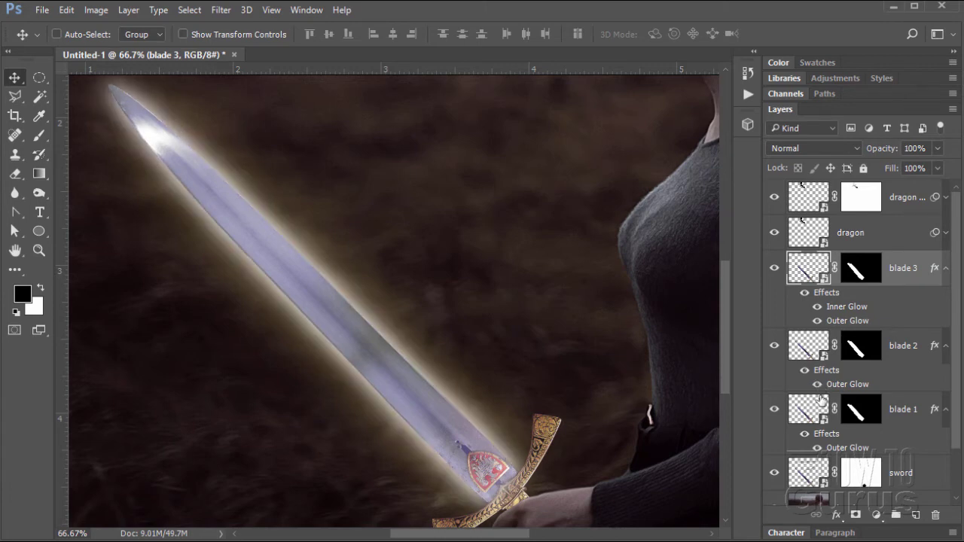
left_click(818, 448)
left_click(818, 448)
left_click(818, 448)
left_click(818, 449)
Collapse the effects lists of the blade 3, blade 2 and blade 1 layers
left_click(947, 269)
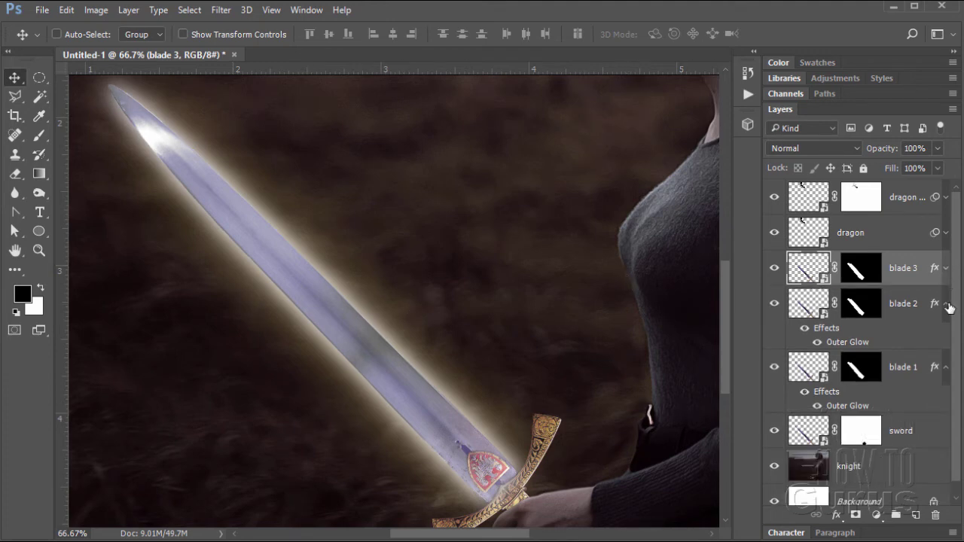
left_click(947, 303)
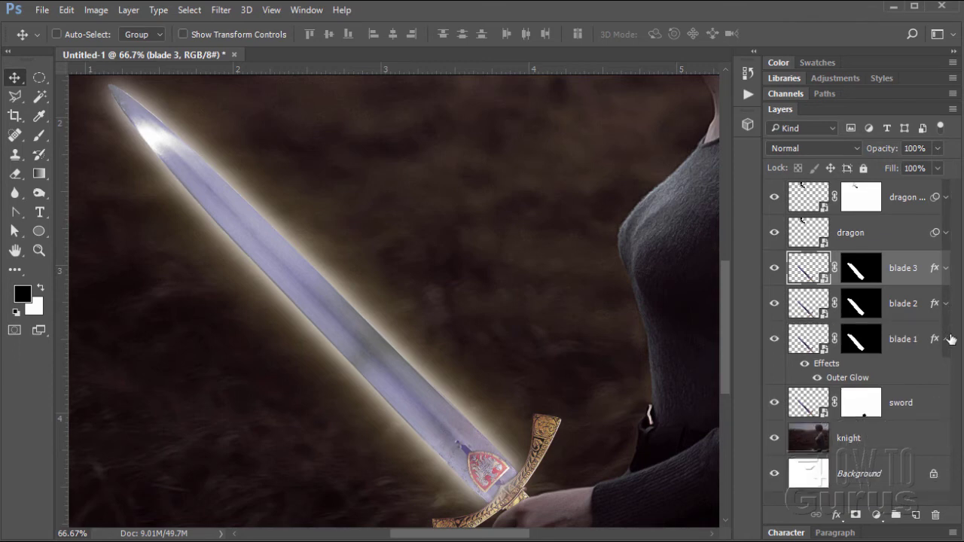
left_click(948, 340)
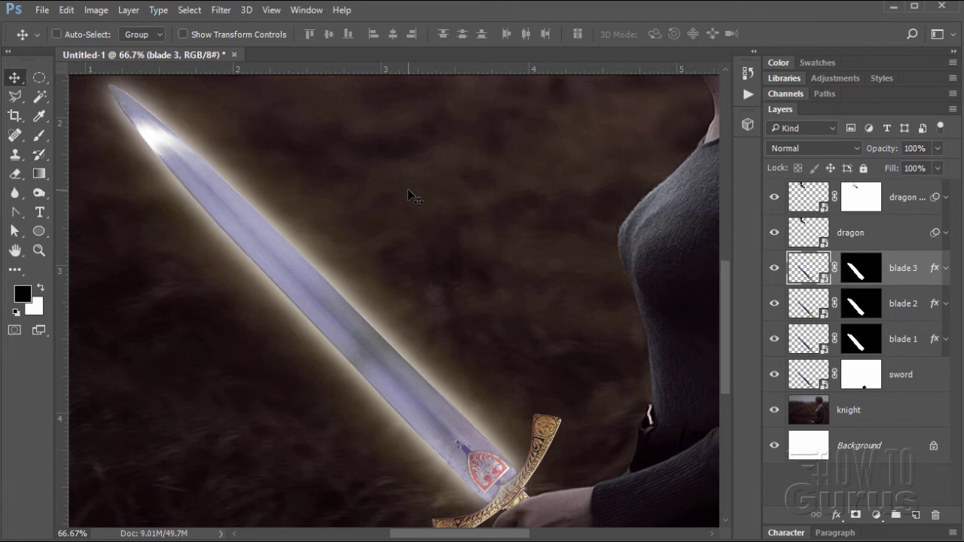
Save the document as a Photoshop file named elfin sword in the Project Files folder
left_click(41, 9)
left_click(69, 159)
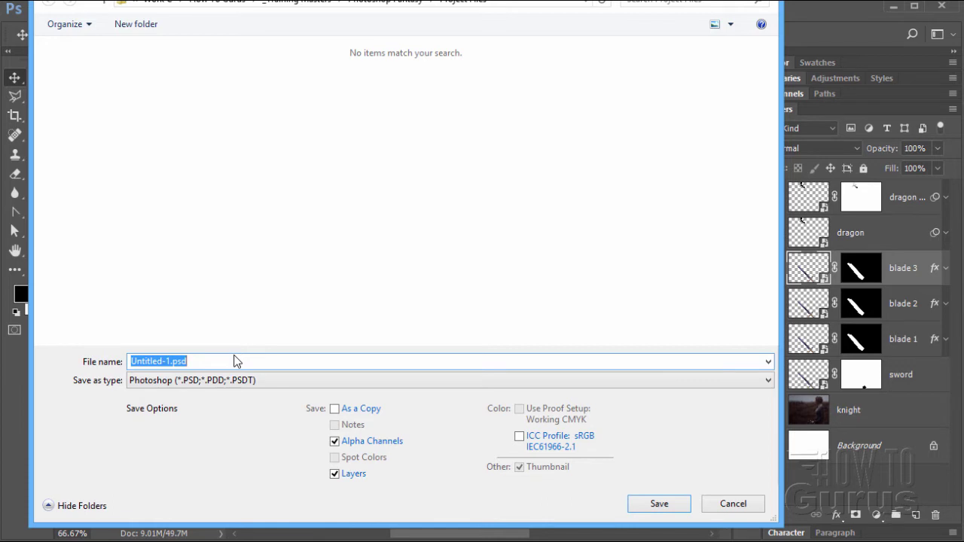
type("elfin sword")
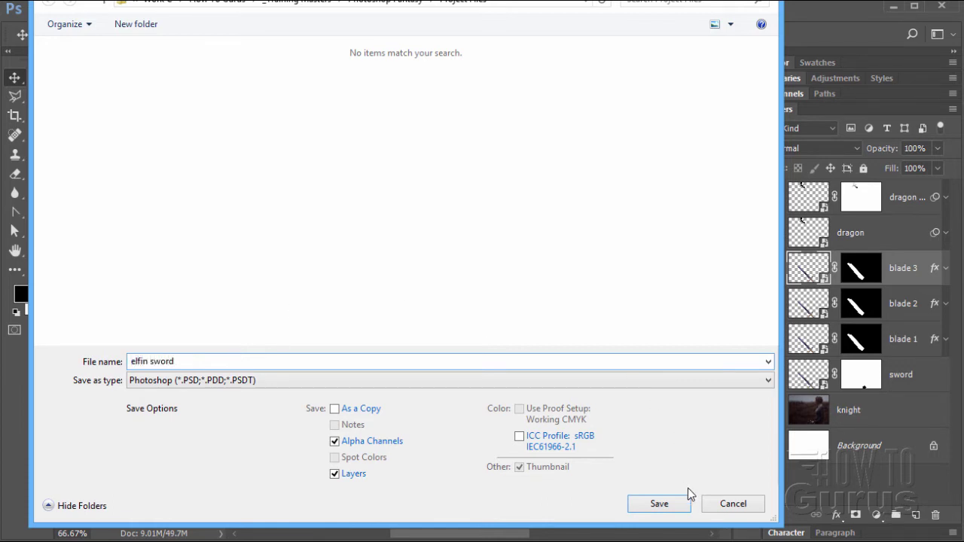
left_click(667, 509)
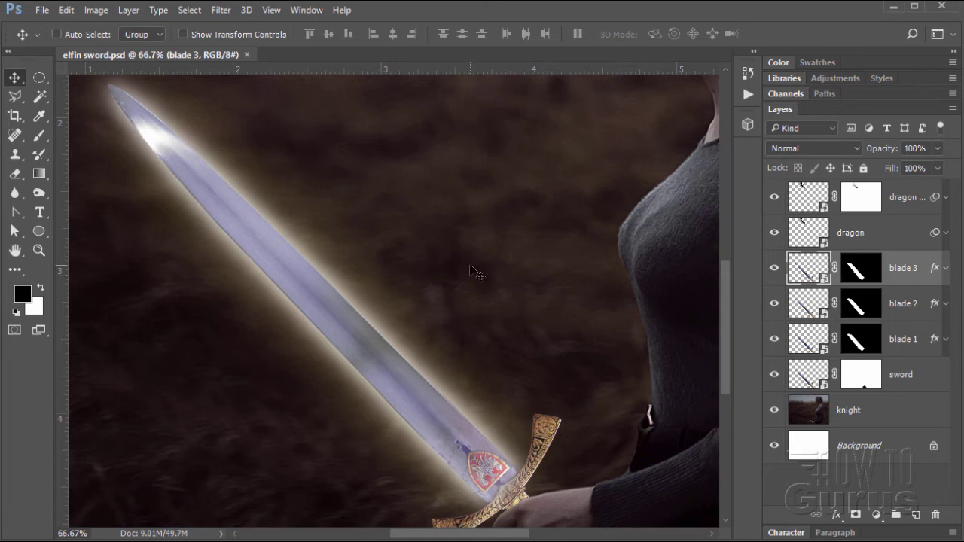
Add a Levels adjustment layer named Levels 1 above the sword layer, clipped to the sword
left_click_drag(726, 320, 731, 350)
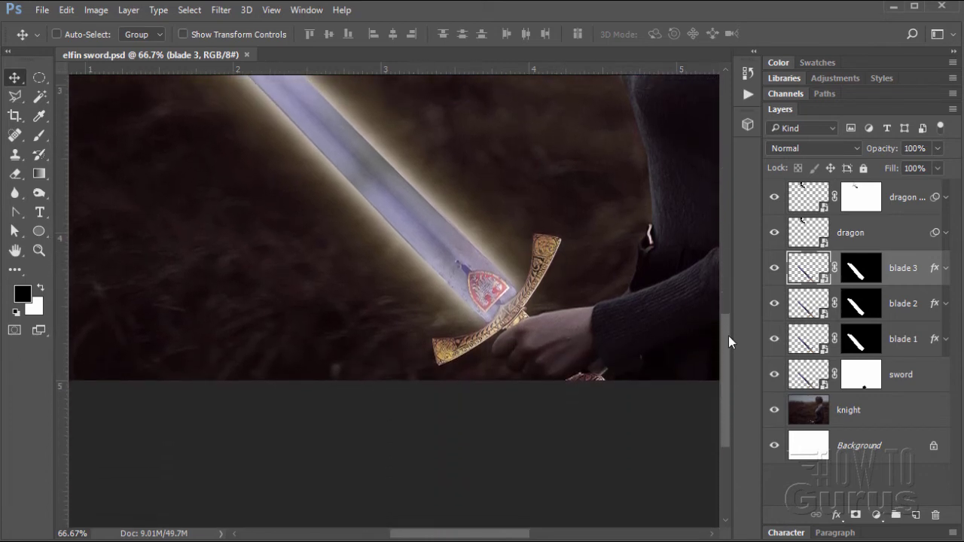
scroll(729, 342, "up", 2)
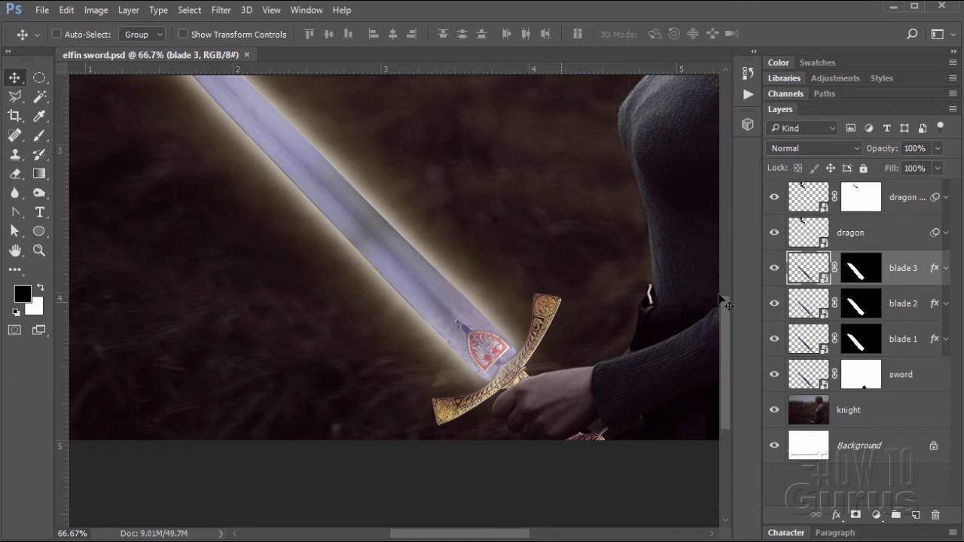
left_click(898, 383)
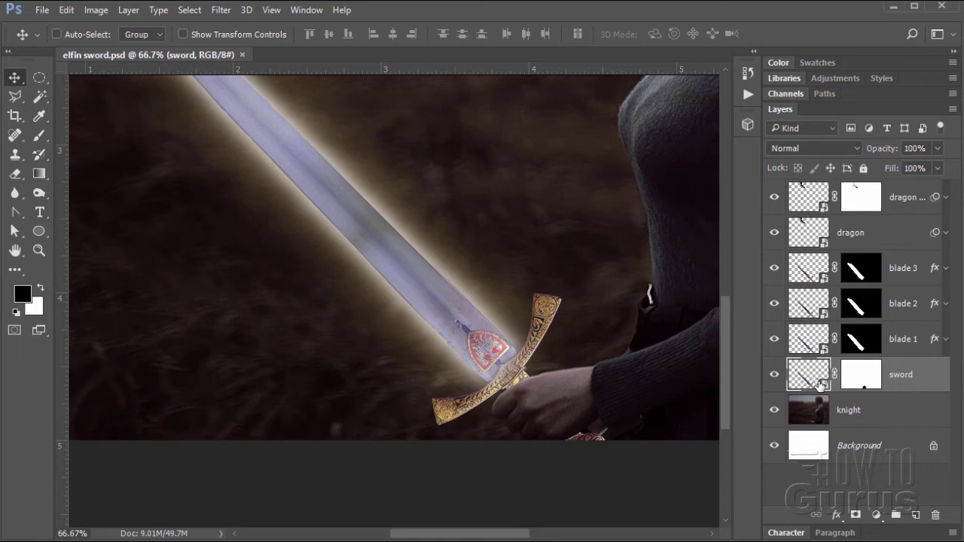
left_click(137, 15)
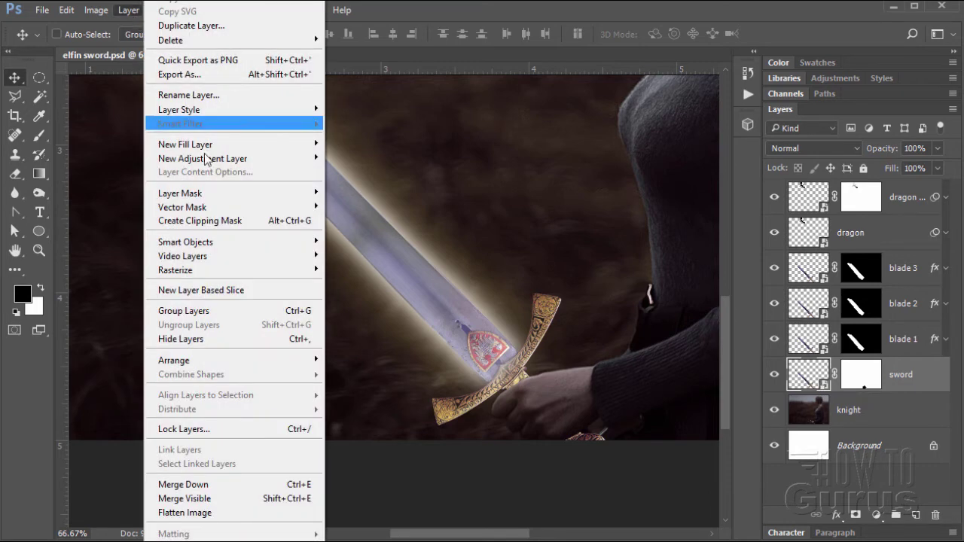
mouse_move(205, 163)
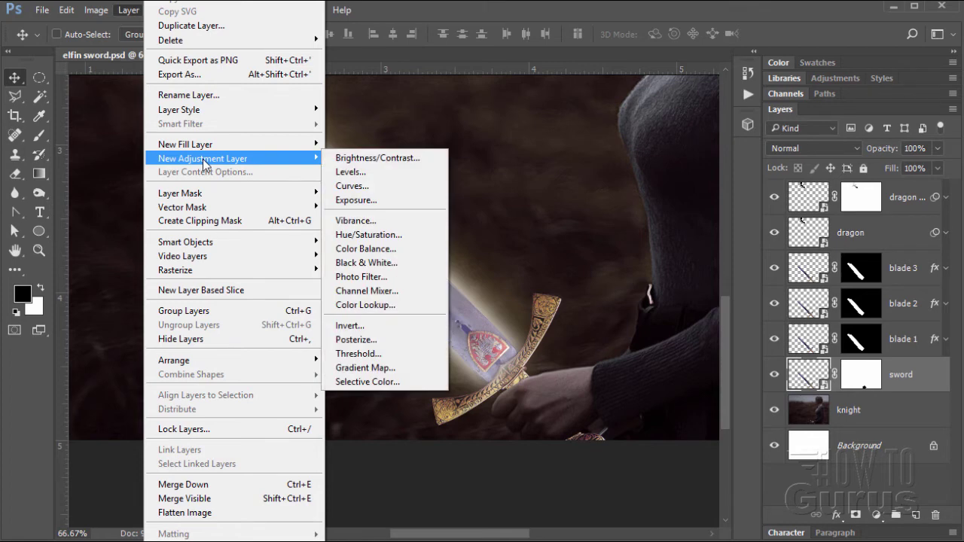
left_click(353, 173)
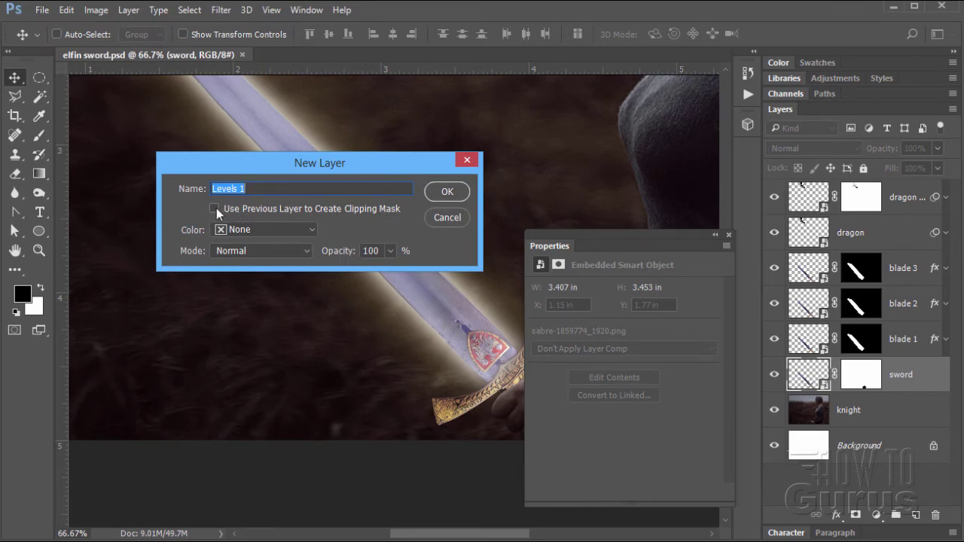
left_click(435, 193)
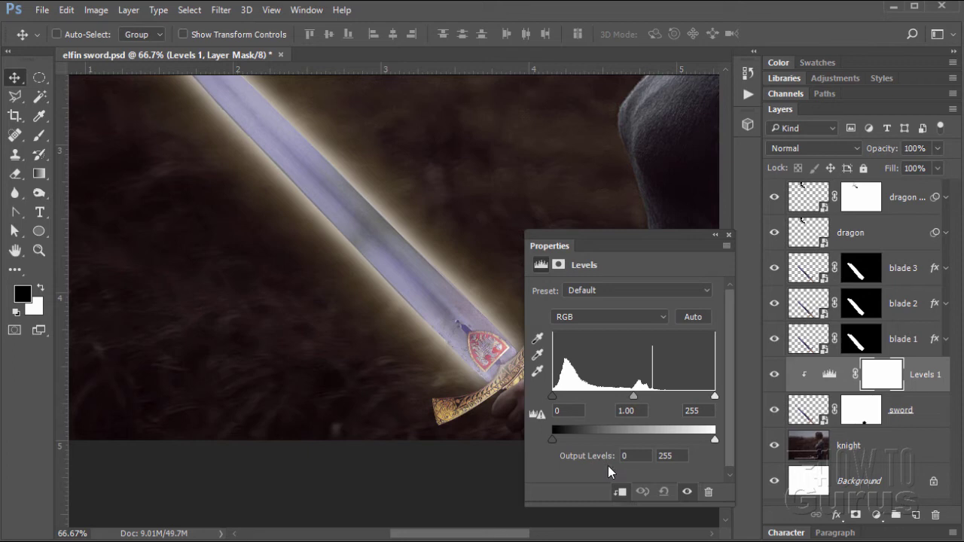
Darken the sword by setting the midtone input level of the Levels 1 adjustment to 0.38
left_click_drag(582, 239, 630, 242)
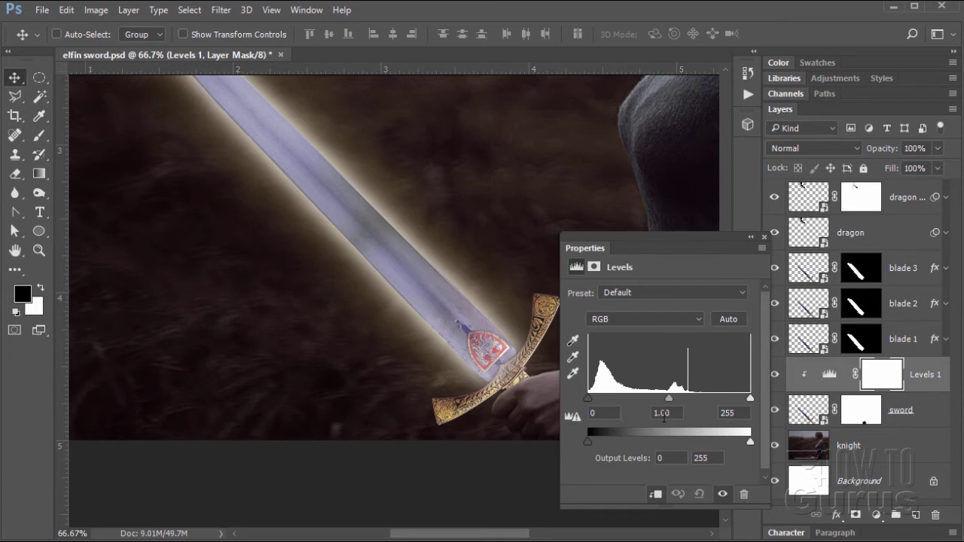
left_click_drag(671, 400, 698, 399)
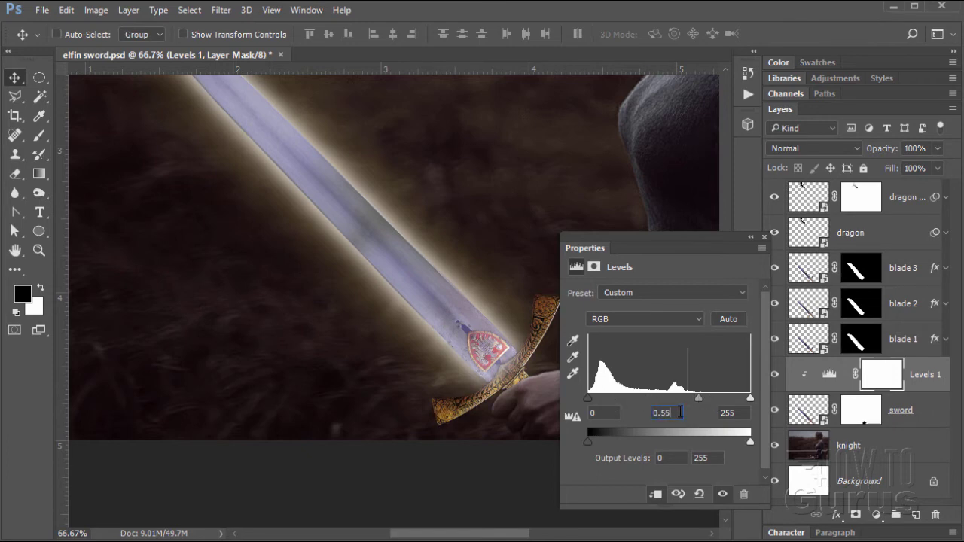
key("BackSpace")
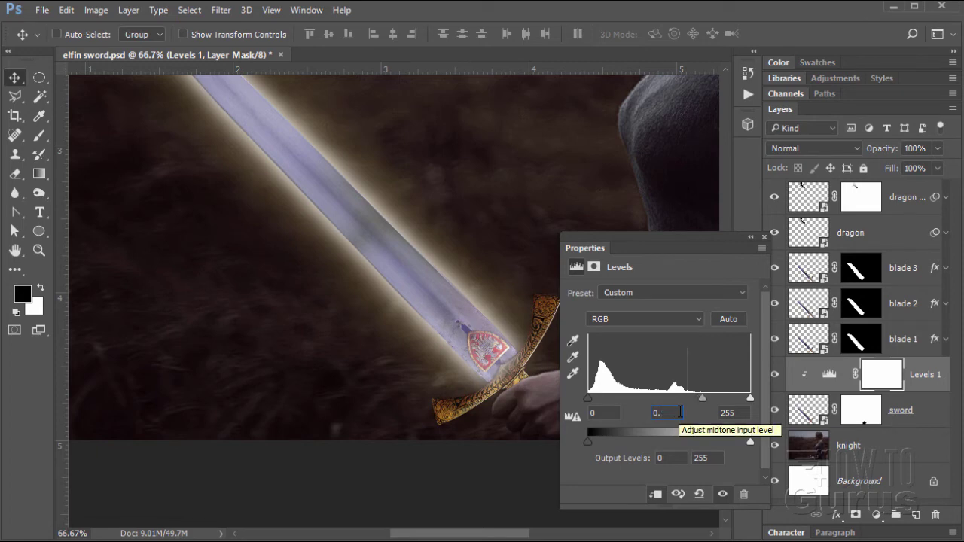
type("38")
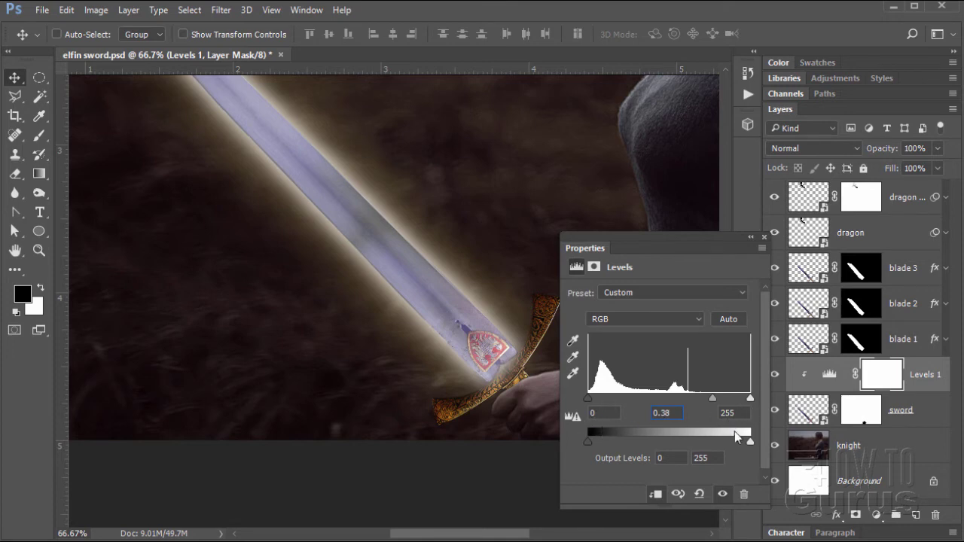
left_click(764, 237)
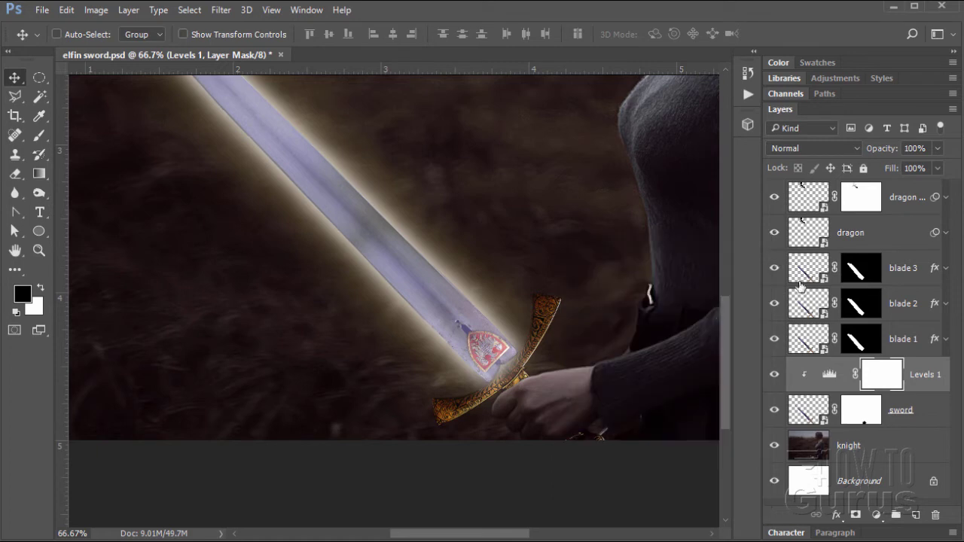
Compare the sword with and without the Levels 1 adjustment by toggling its visibility, and save the document
left_click(775, 376)
left_click(775, 376)
left_click(775, 377)
left_click(775, 376)
left_click(775, 377)
left_click(775, 376)
key("ctrl+s")
Reopen the Levels 1 adjustment and set its white output level to 114
double_click(829, 382)
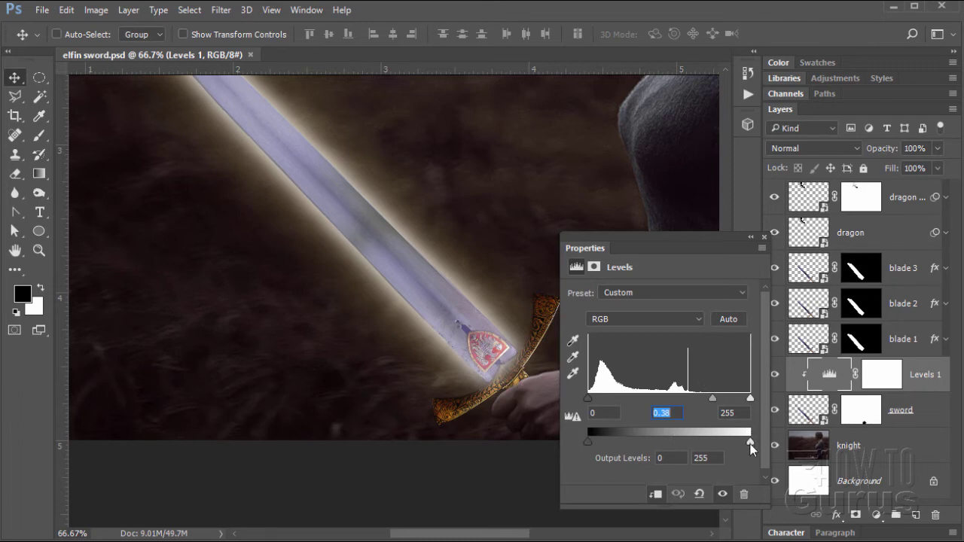
left_click_drag(750, 443, 745, 442)
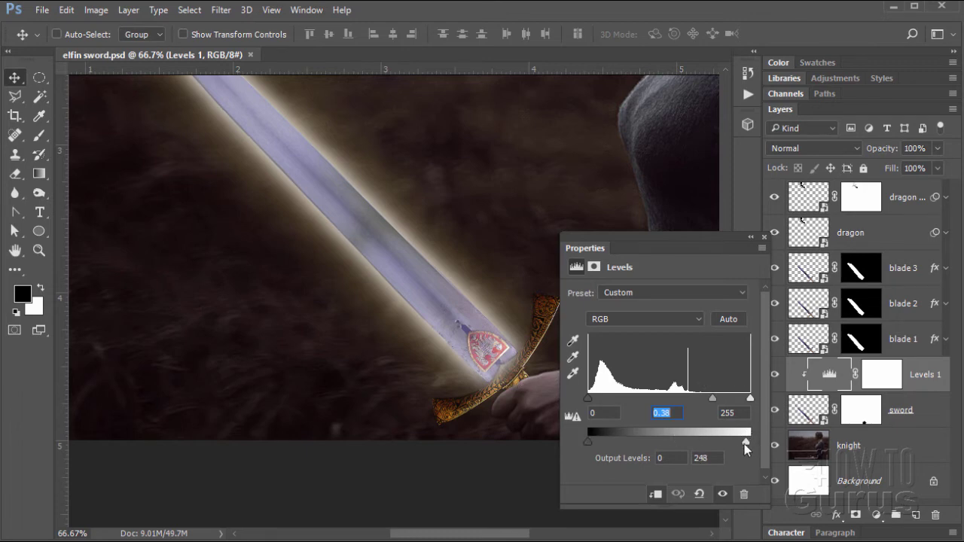
double_click(701, 457)
type("255")
key("Return")
left_click_drag(604, 439, 579, 440)
left_click_drag(750, 442, 726, 443)
left_click(709, 458)
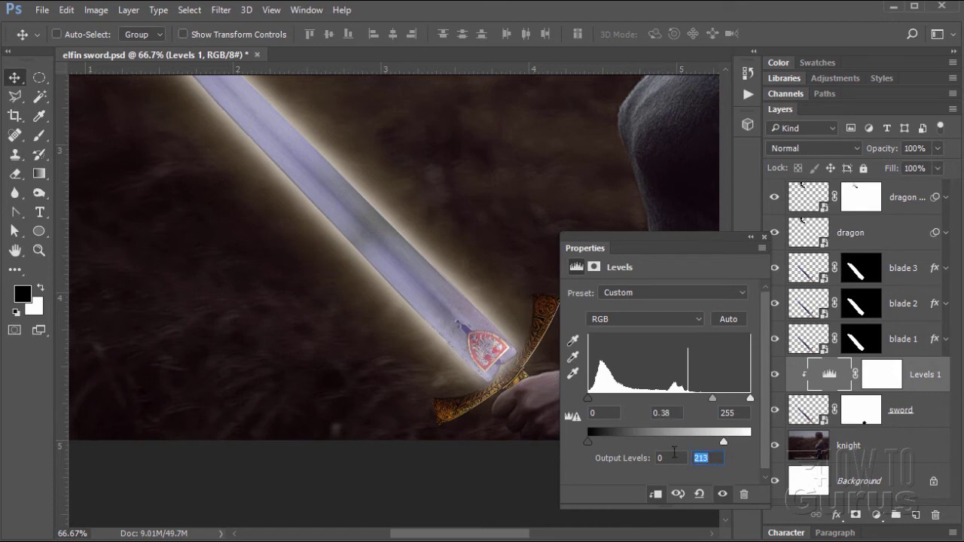
type("114")
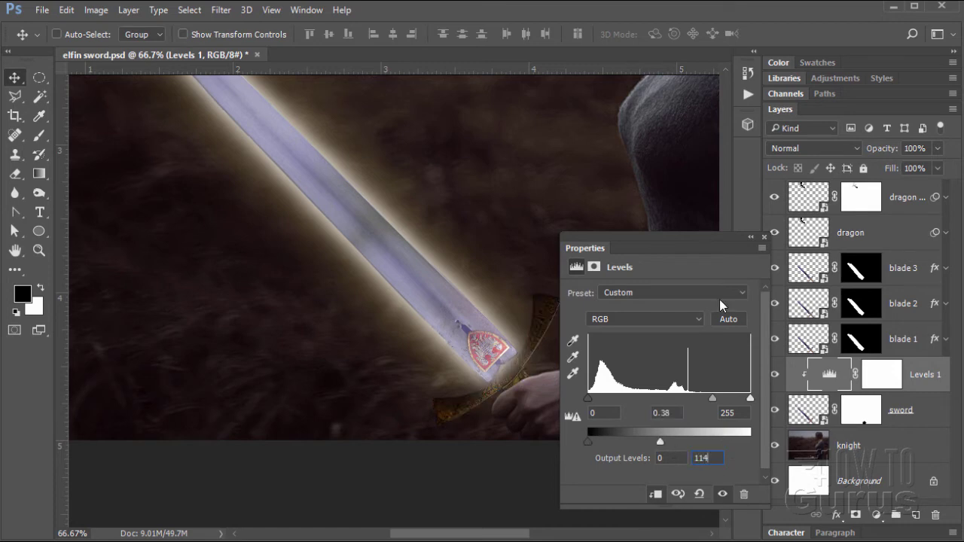
left_click(763, 238)
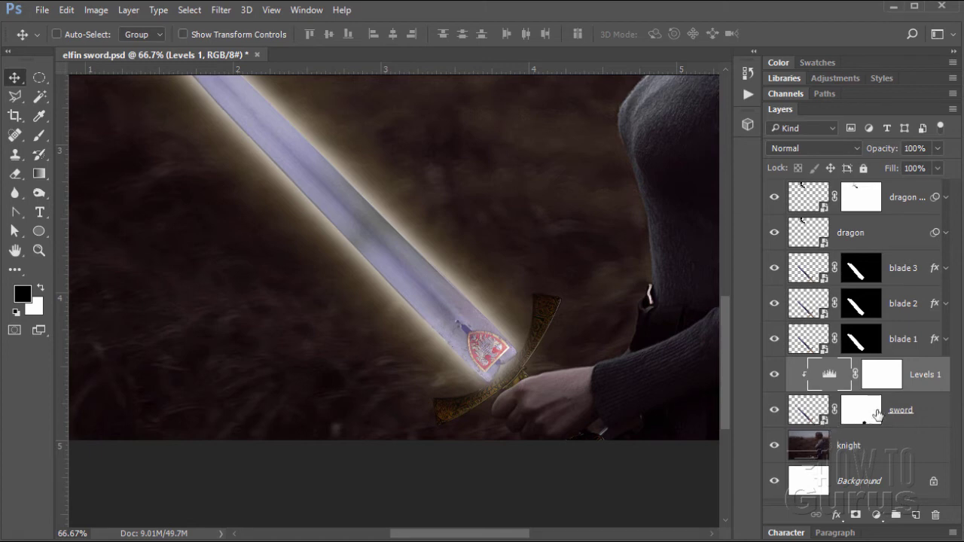
Add a blank layer directly above the sword layer, clipped to it, and set the foreground color to ffdd77
left_click(800, 412)
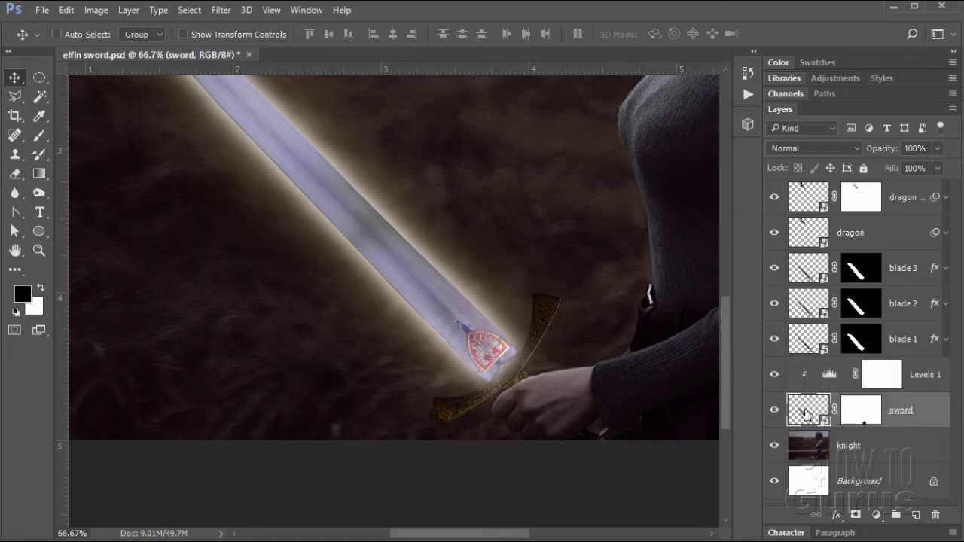
left_click(916, 515)
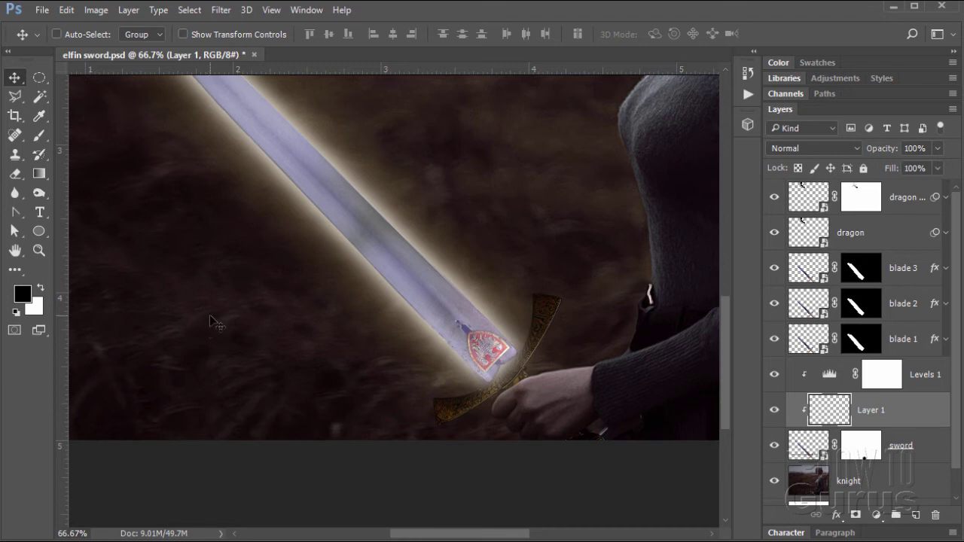
left_click(22, 295)
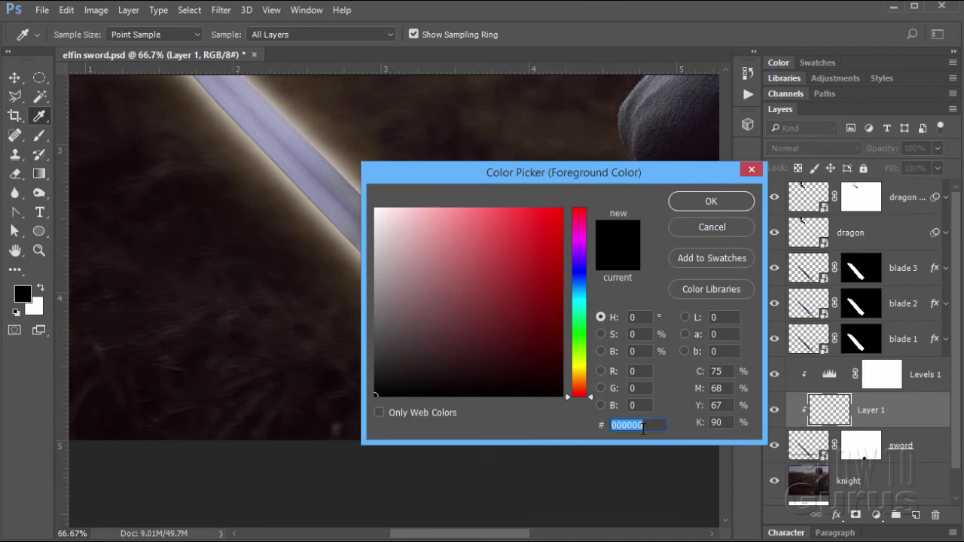
type("ff")
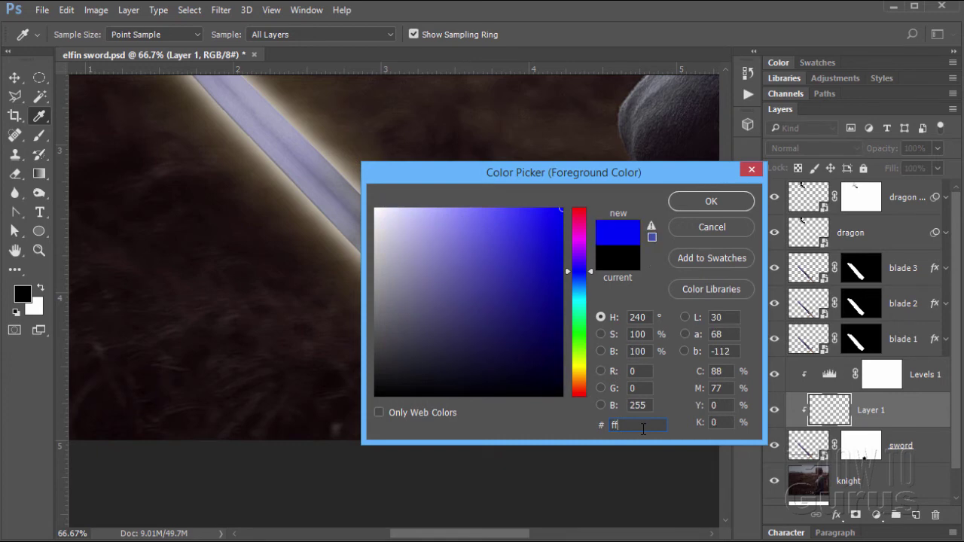
type("dd")
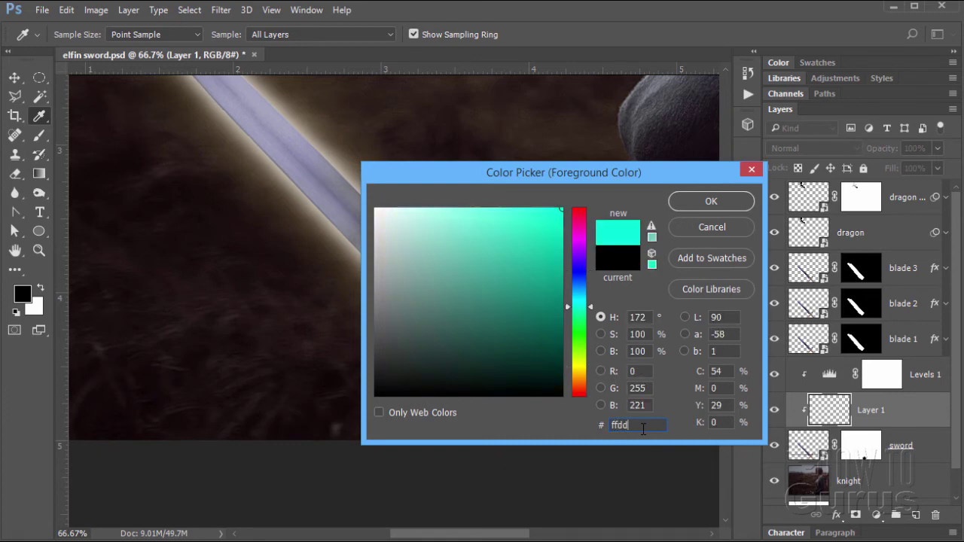
type("77")
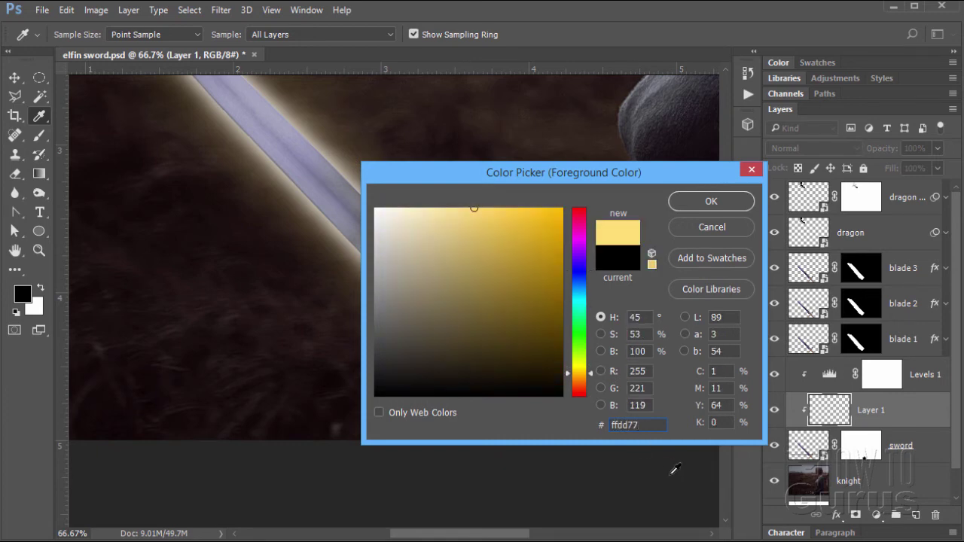
left_click(726, 200)
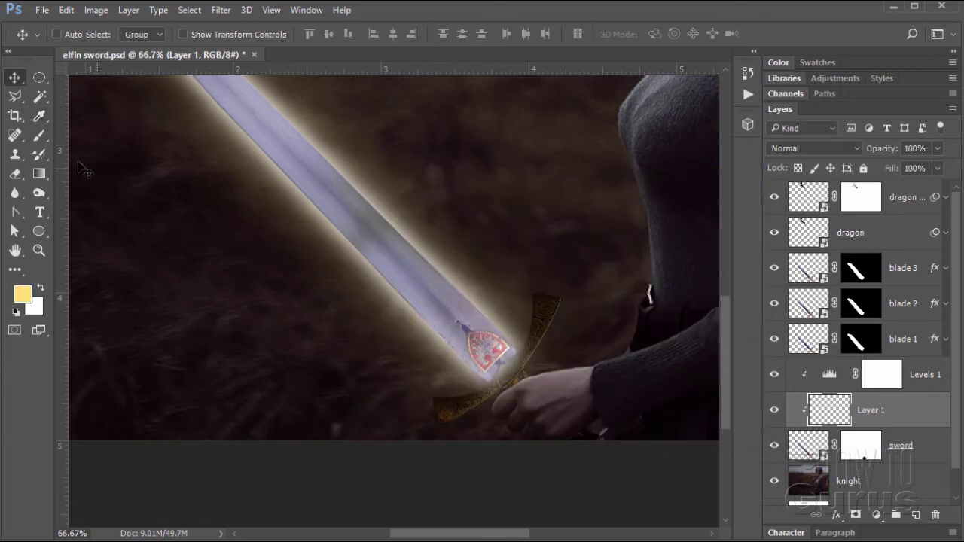
Paint yellow along the sword's crossguard on Layer 1 with a soft round brush sized 25 px
left_click(41, 138)
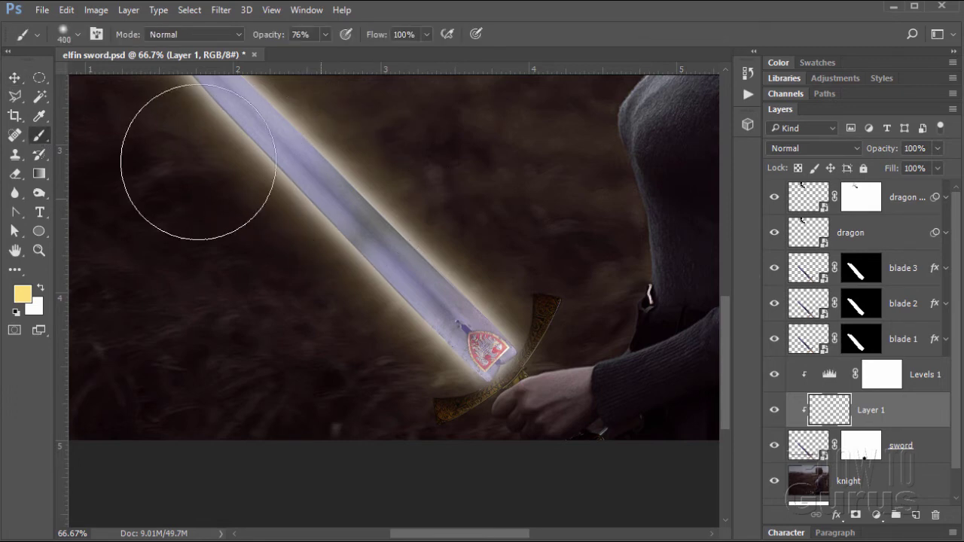
left_click(79, 33)
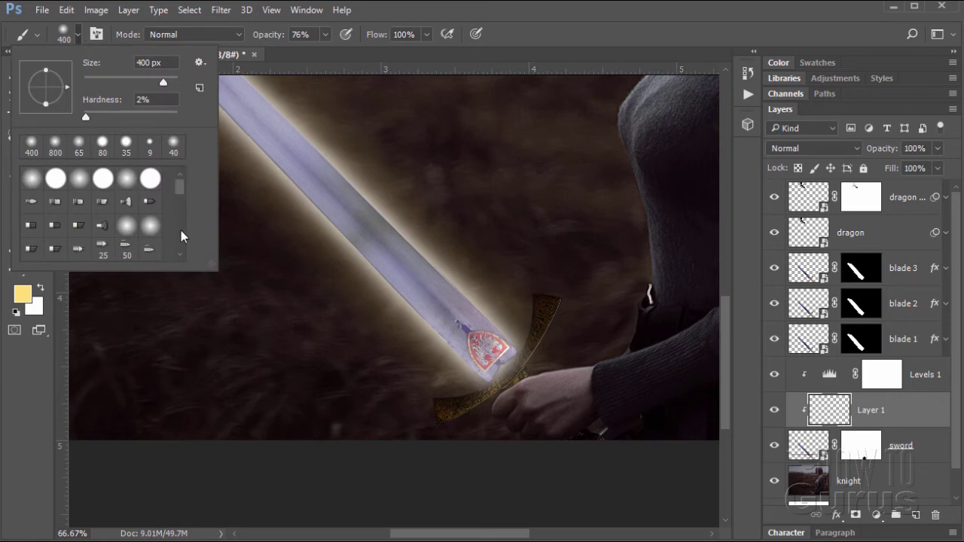
left_click(82, 150)
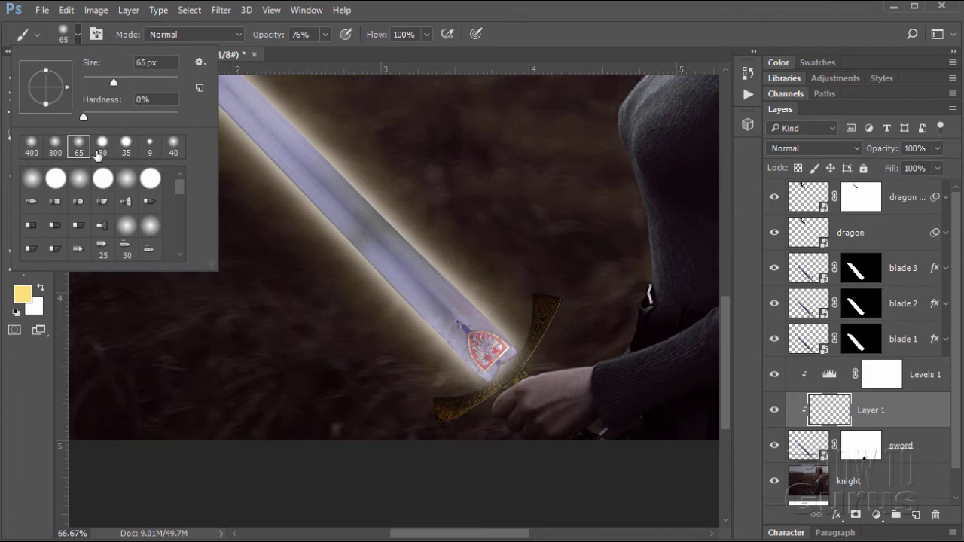
double_click(81, 149)
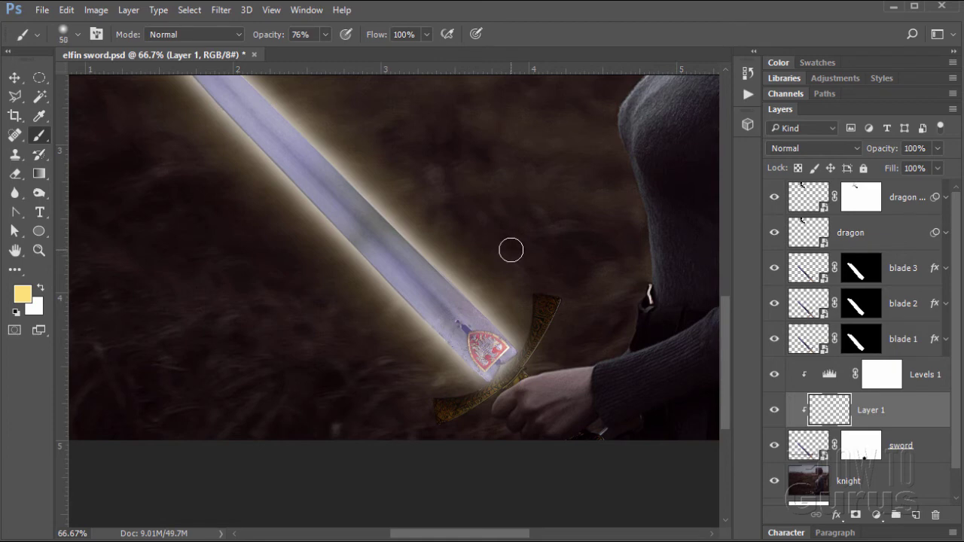
key("bracketleft")
key("bracketleft")
key("bracketleft")
mouse_move(569, 307)
left_mouse_down()
mouse_move(534, 312)
mouse_move(523, 351)
mouse_move(492, 384)
mouse_move(439, 405)
left_mouse_up()
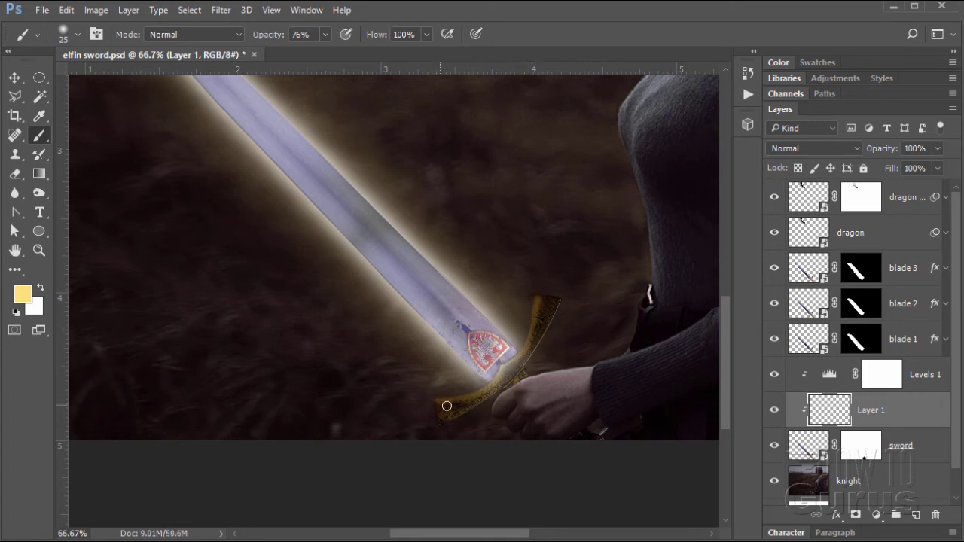
Set Layer 1's blending mode to Vivid Light and paint more yellow along the crossguard's upper arm
key("alt+shift+v")
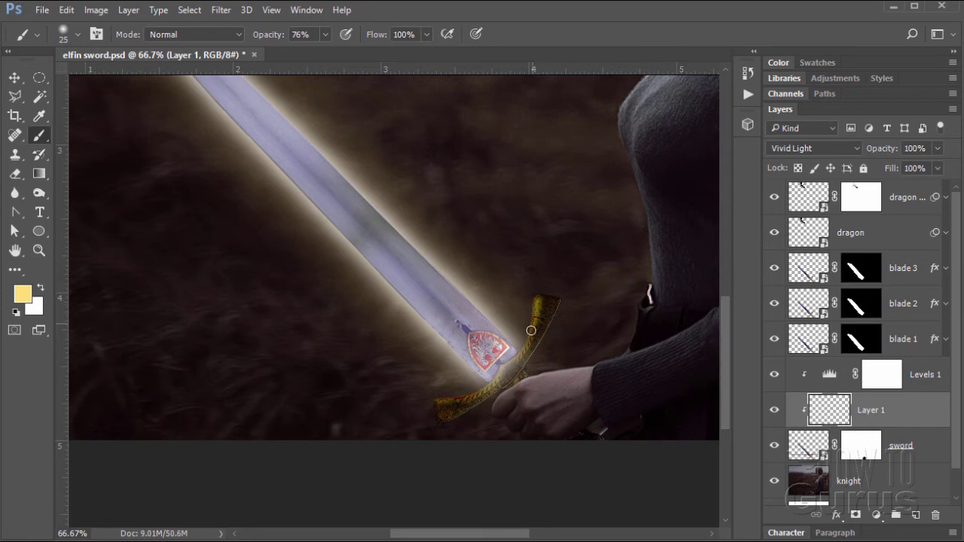
mouse_move(504, 361)
left_mouse_down()
mouse_move(441, 402)
mouse_move(540, 379)
mouse_move(519, 370)
mouse_move(550, 314)
mouse_move(550, 286)
left_mouse_up()
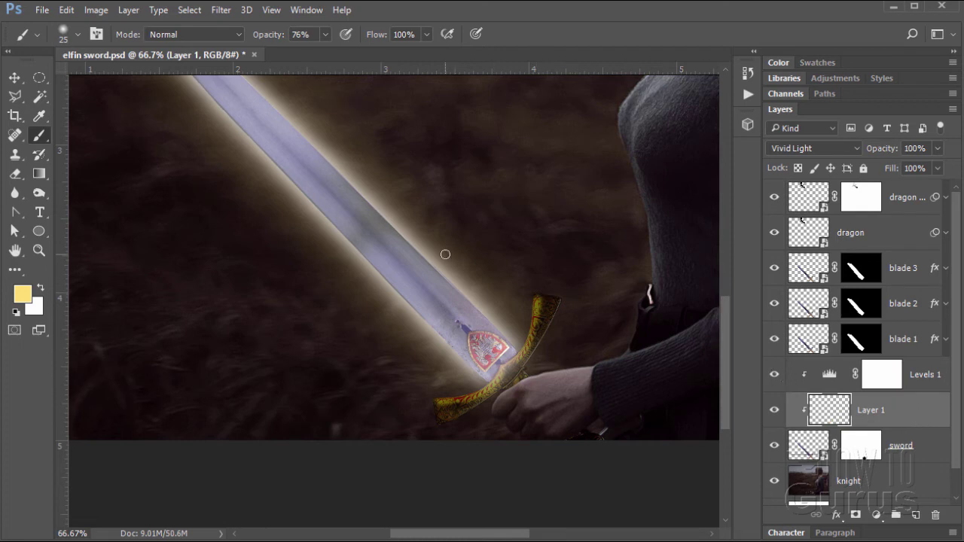
left_click(276, 14)
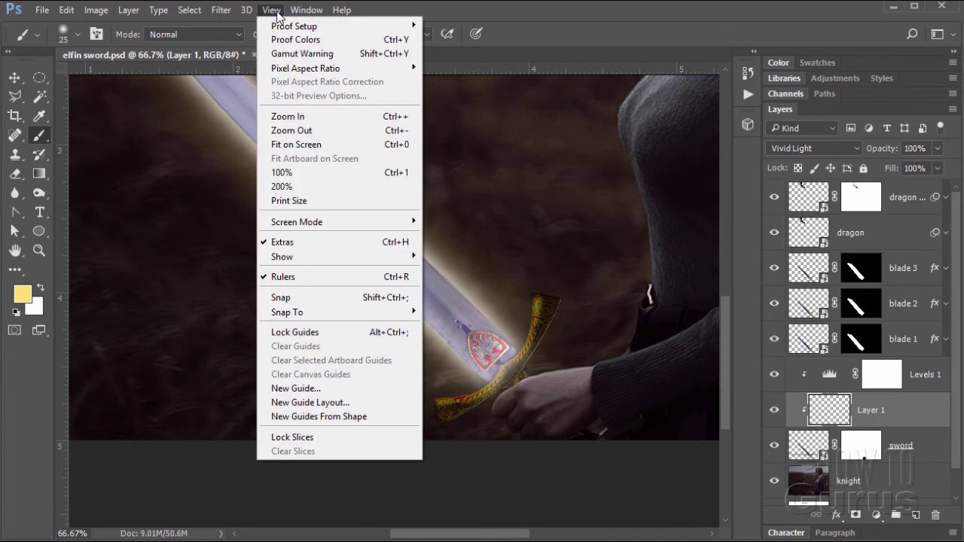
left_click(298, 145)
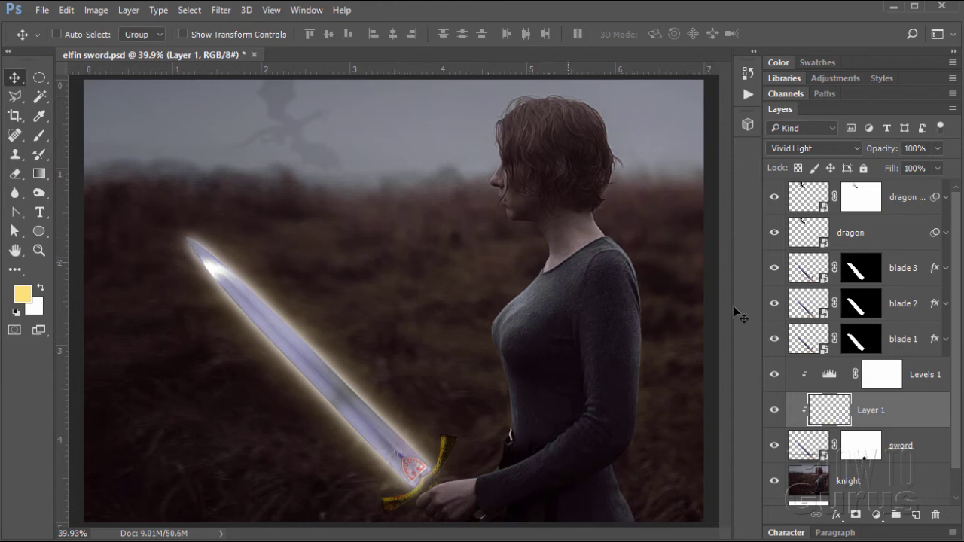
Duplicate the knight layer
scroll(960, 376, "down", 1)
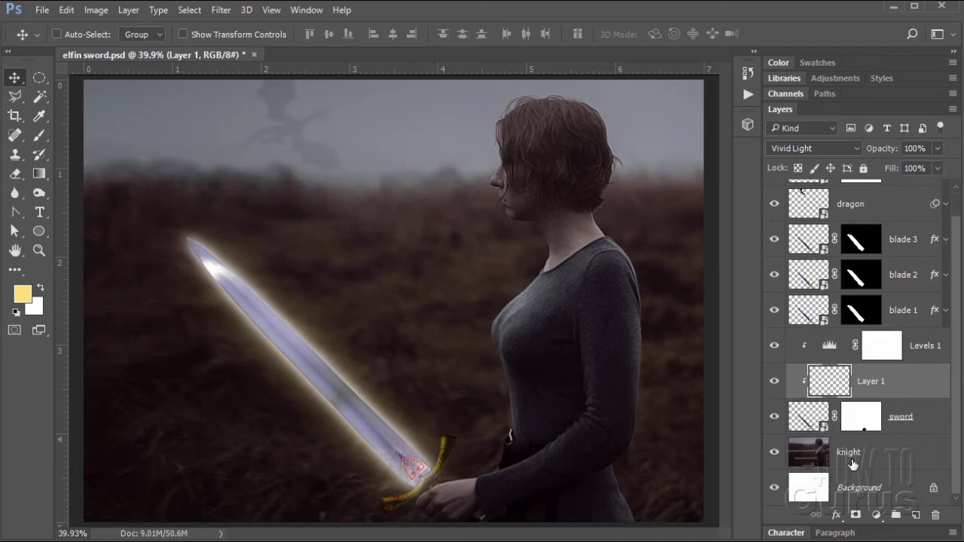
left_click(826, 456)
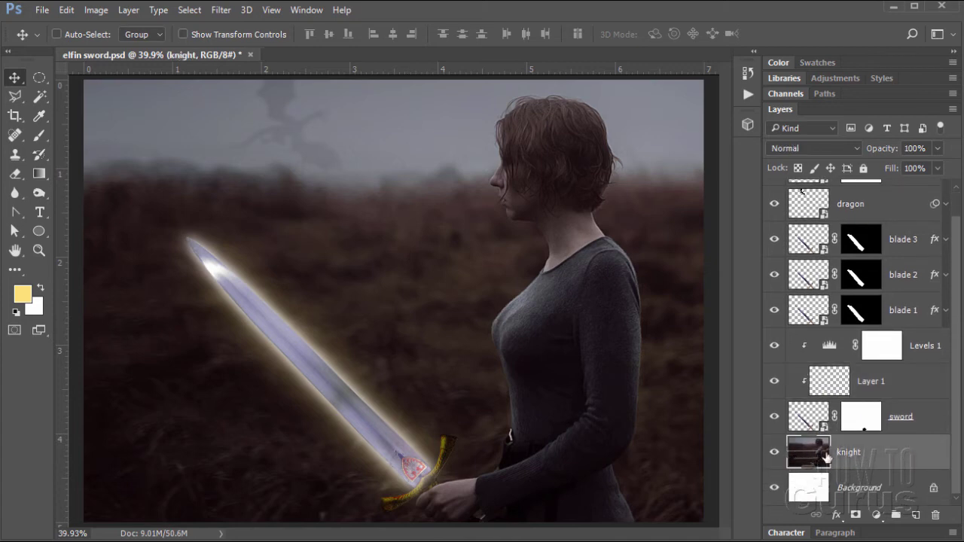
left_click_drag(879, 457, 914, 514)
scroll(957, 488, "down", 1)
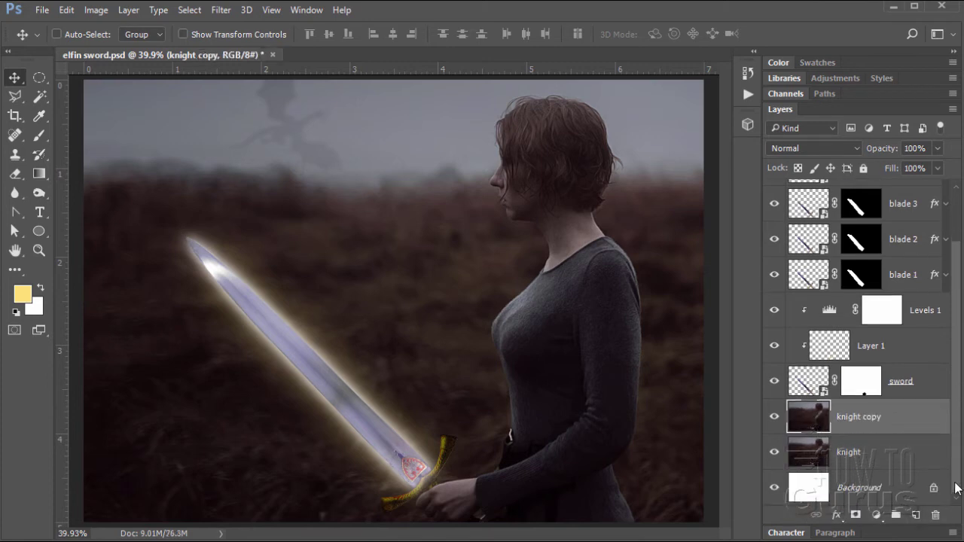
Rename the original knight layer as background and its copy as knight
left_click(857, 456)
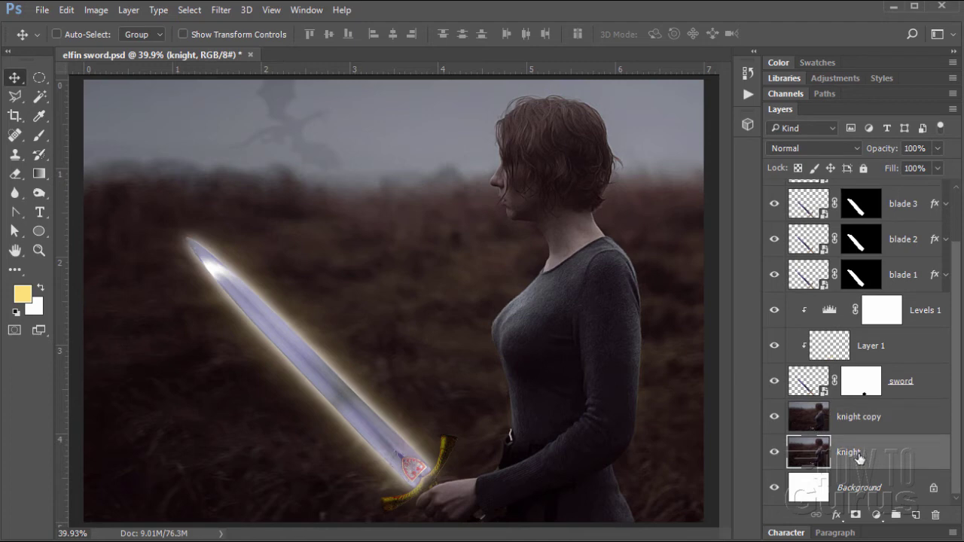
double_click(848, 452)
type("background")
left_click(876, 418)
double_click(875, 422)
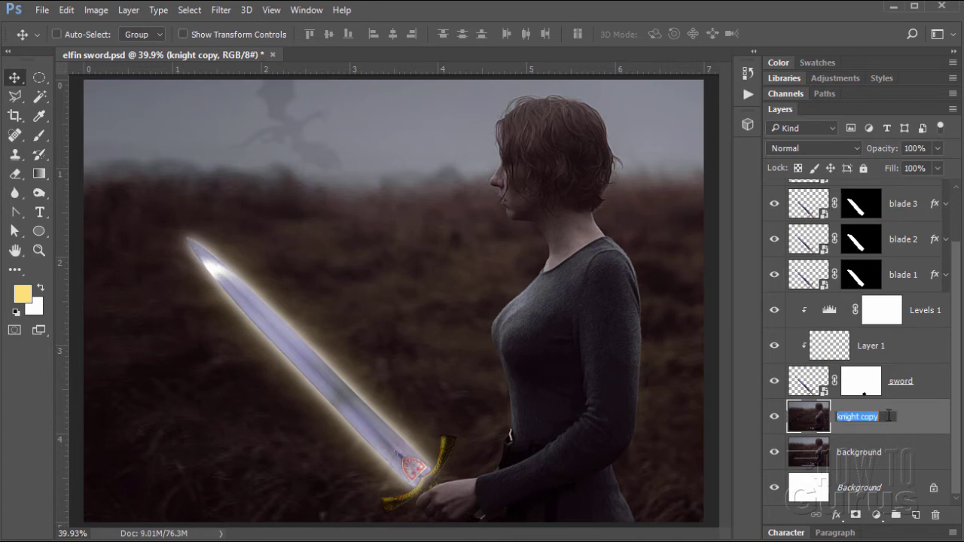
left_click(889, 416)
key("Return")
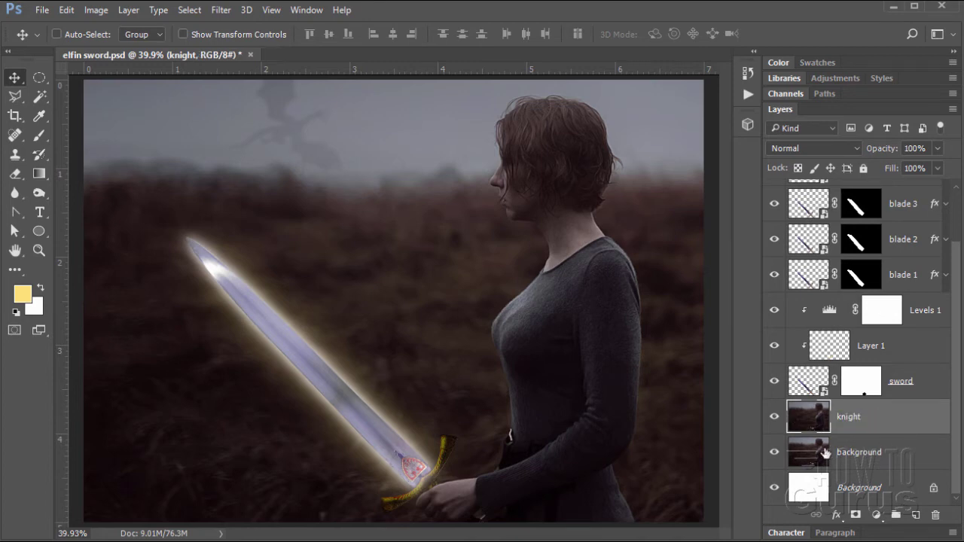
Add a blank layer above the renamed background layer and reset the foreground and background colors to black and white
left_click(921, 452)
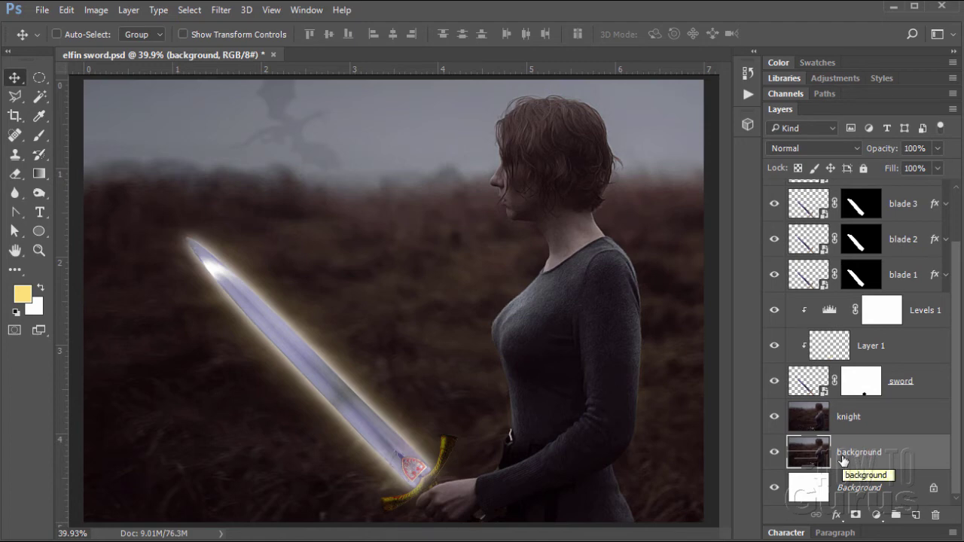
key("ctrl+shift+alt+n")
key("d")
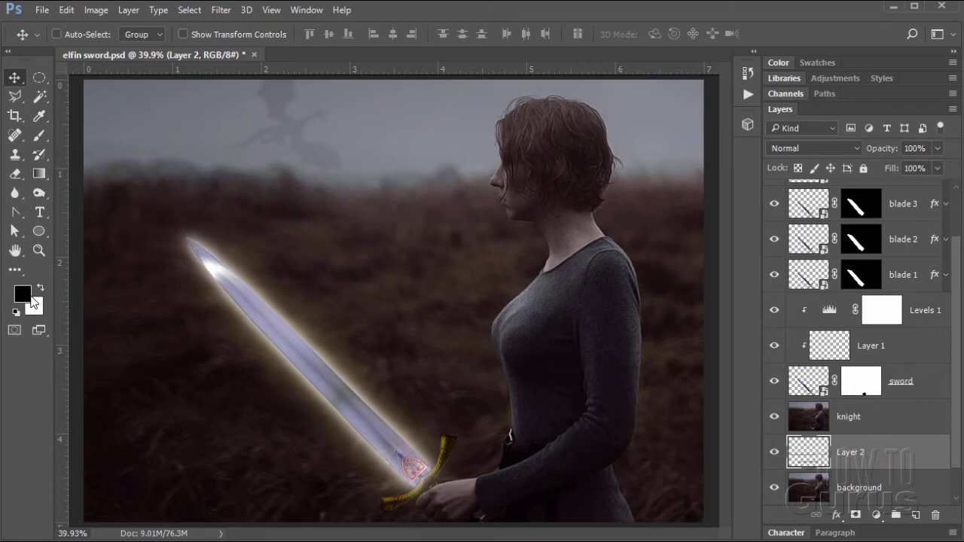
Select a large oval nearly filling the canvas with the Elliptical Marquee tool and invert the selection
left_click(39, 78)
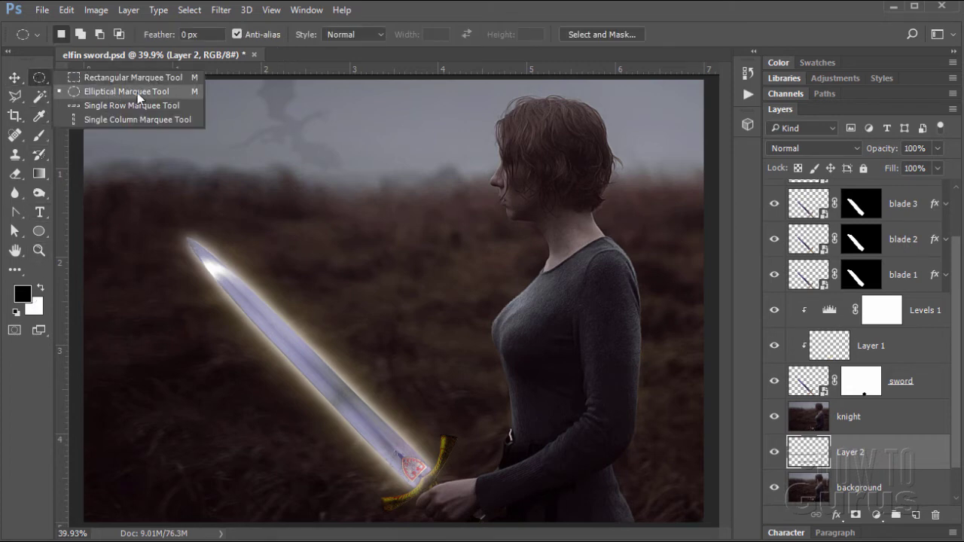
left_click(38, 80)
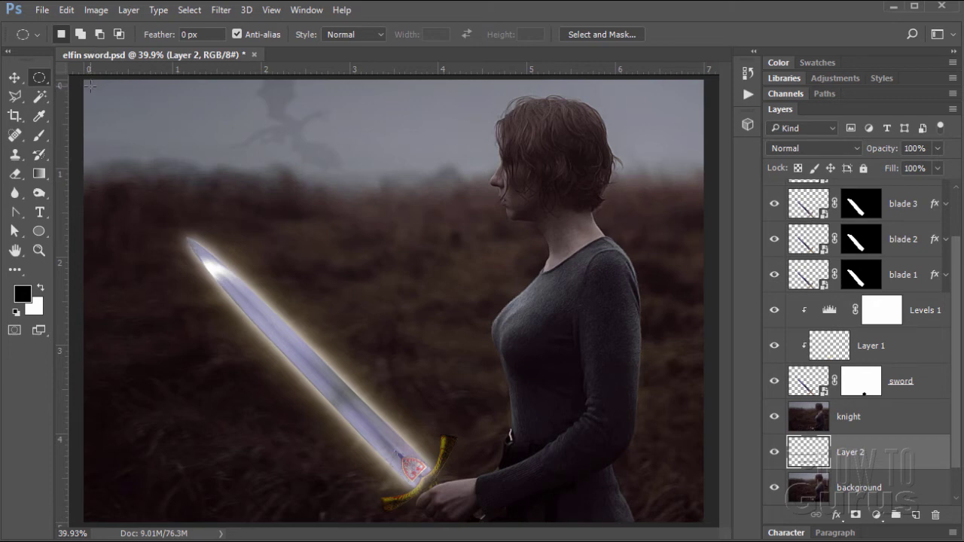
left_click_drag(90, 88, 699, 513)
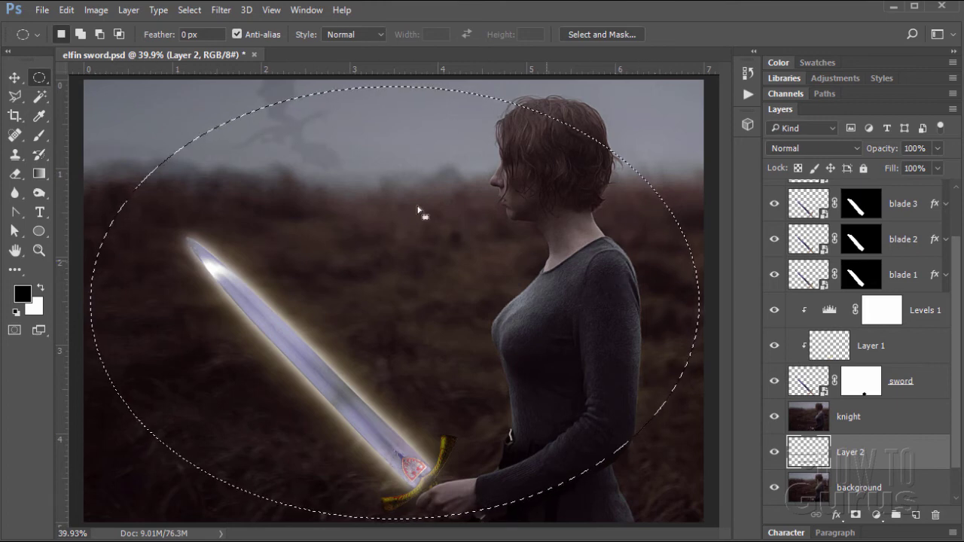
left_click(189, 9)
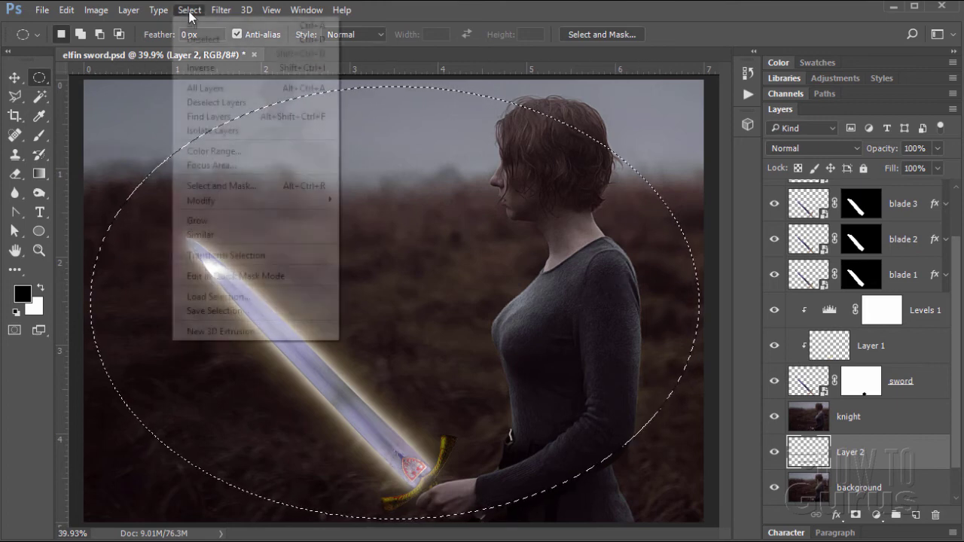
left_click(209, 66)
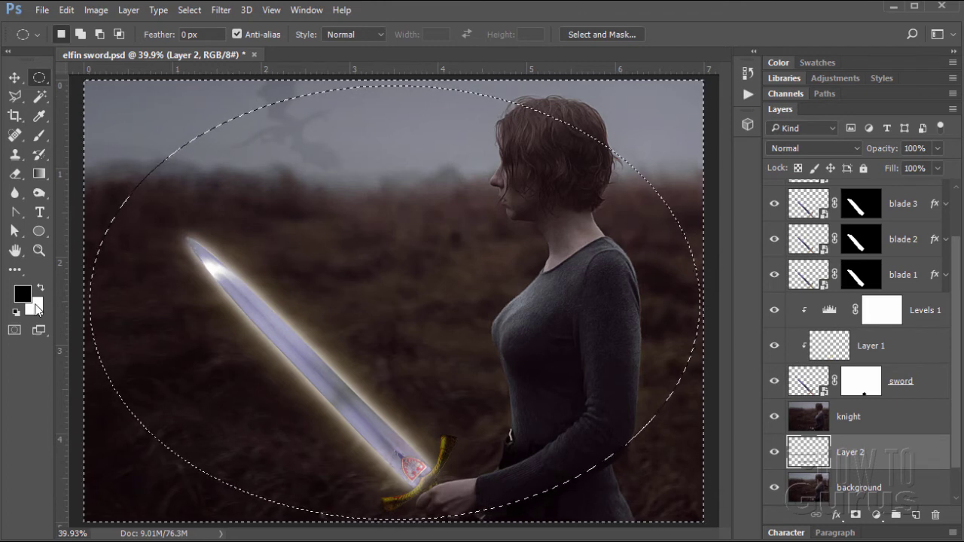
Fill the area outside the oval with black on Layer 2 using the Paint Bucket tool
left_click(43, 171)
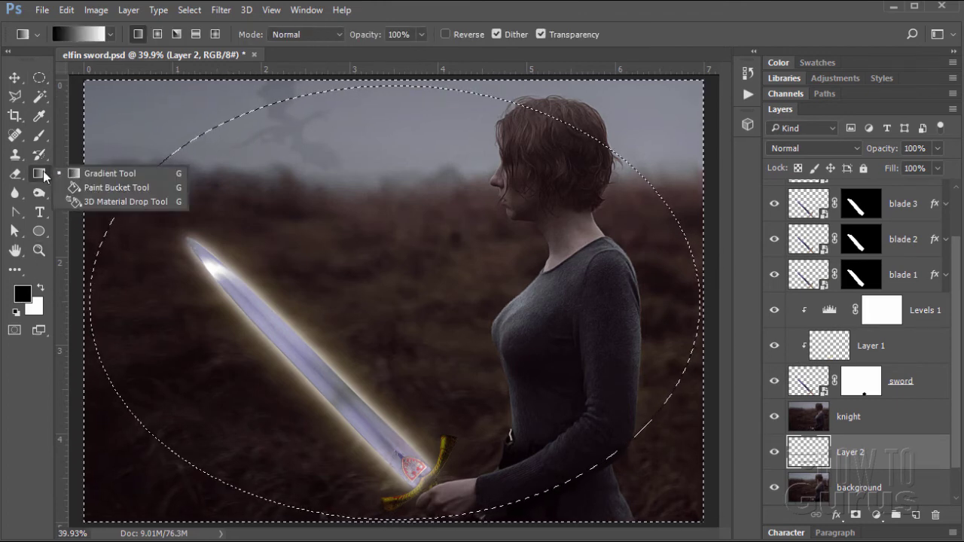
left_click(90, 189)
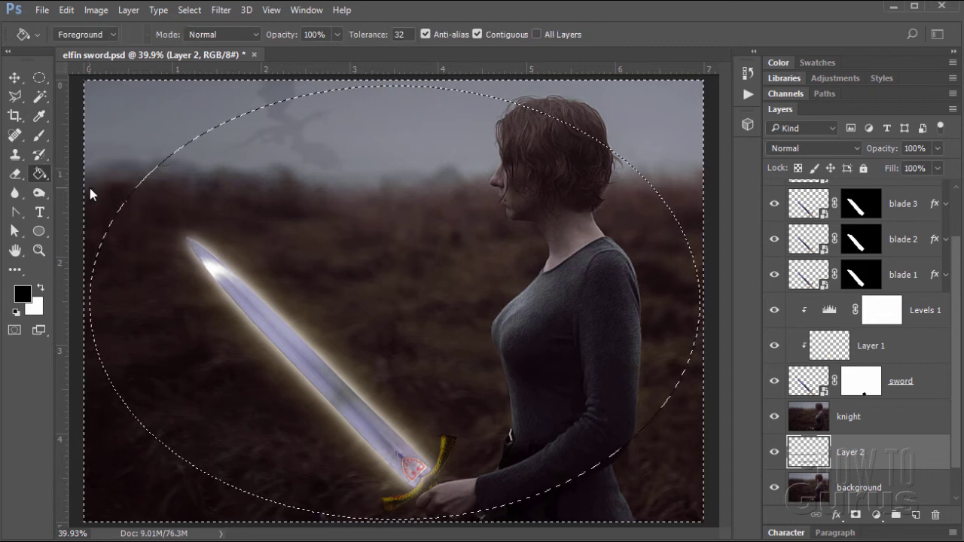
left_click(118, 125)
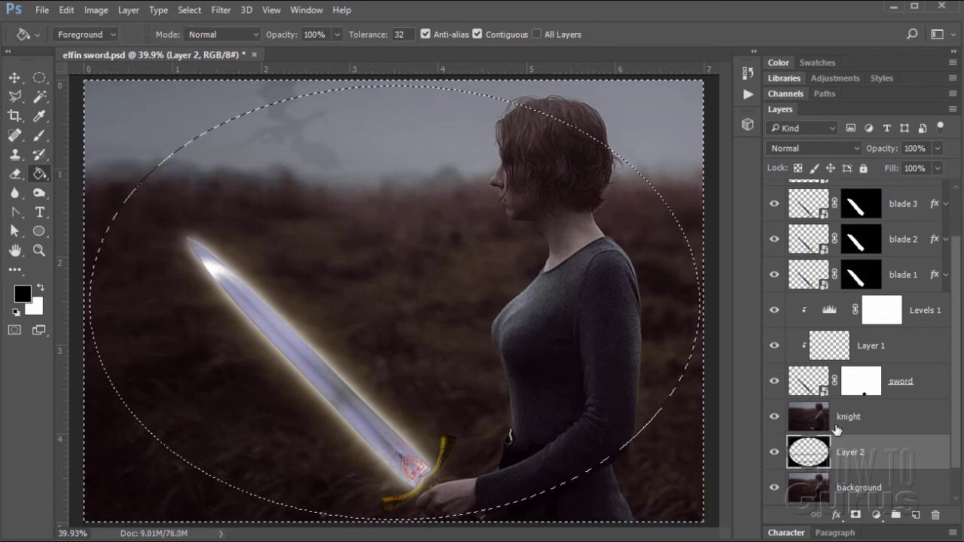
Hide the knight layer and clear the selection
left_click(775, 417)
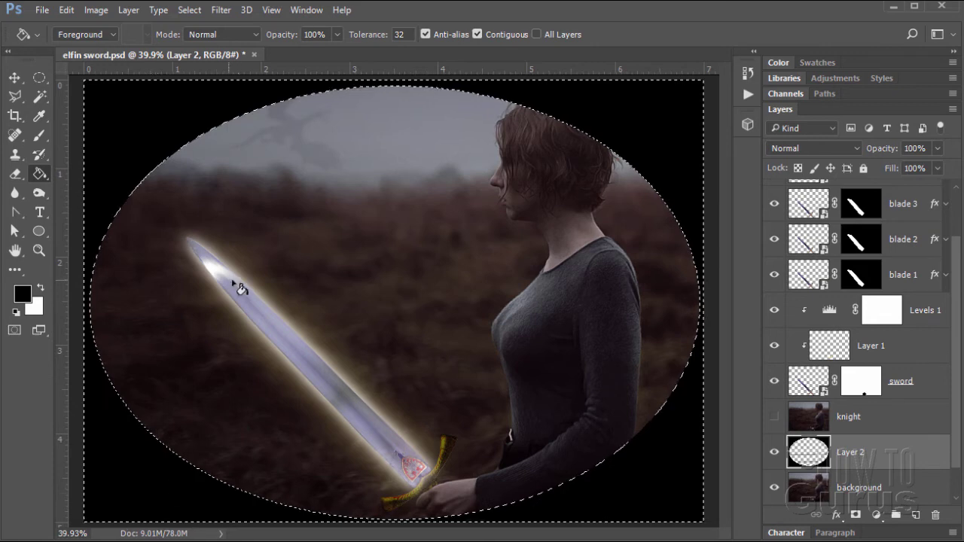
left_click(190, 10)
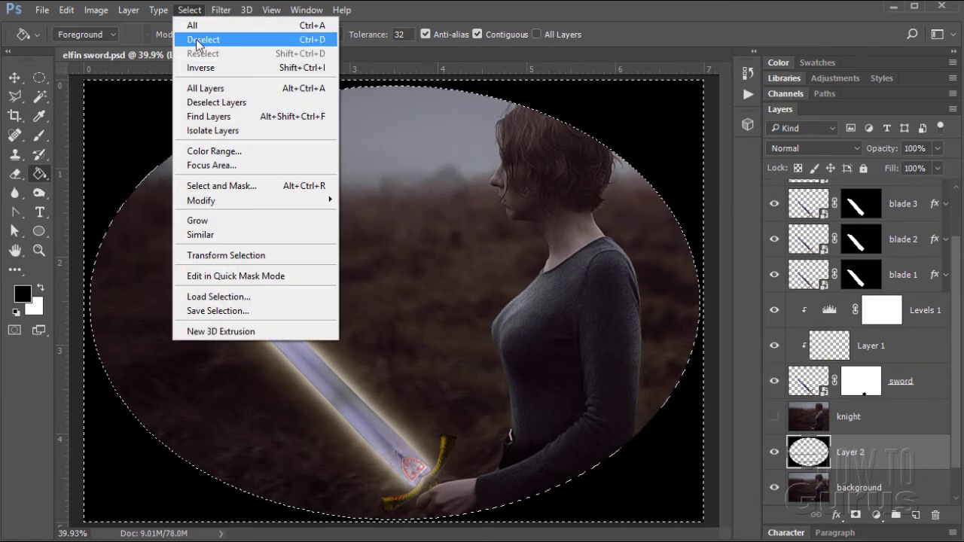
left_click(198, 41)
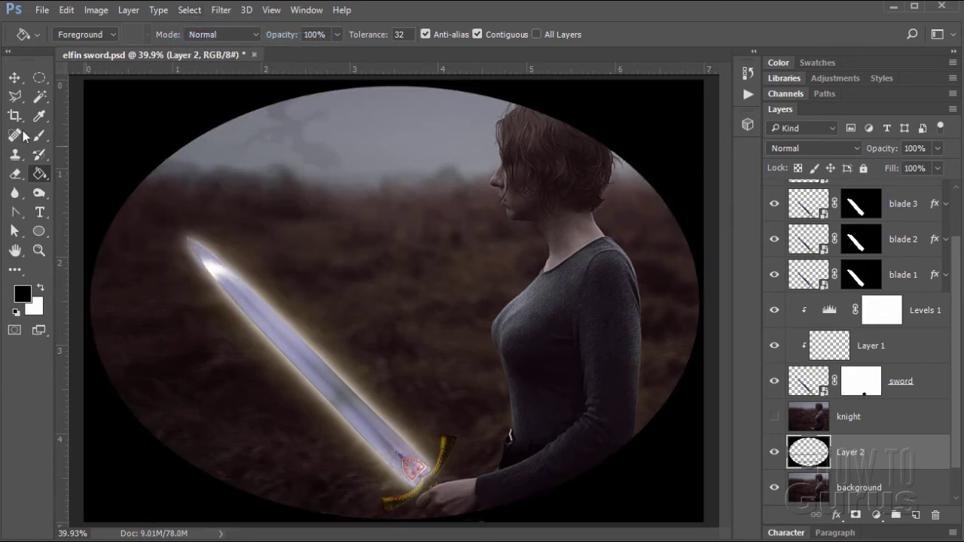
Soften Layer 2's black border with a Gaussian Blur of 100 pixels radius and set the layer's opacity to 70%
left_click(14, 78)
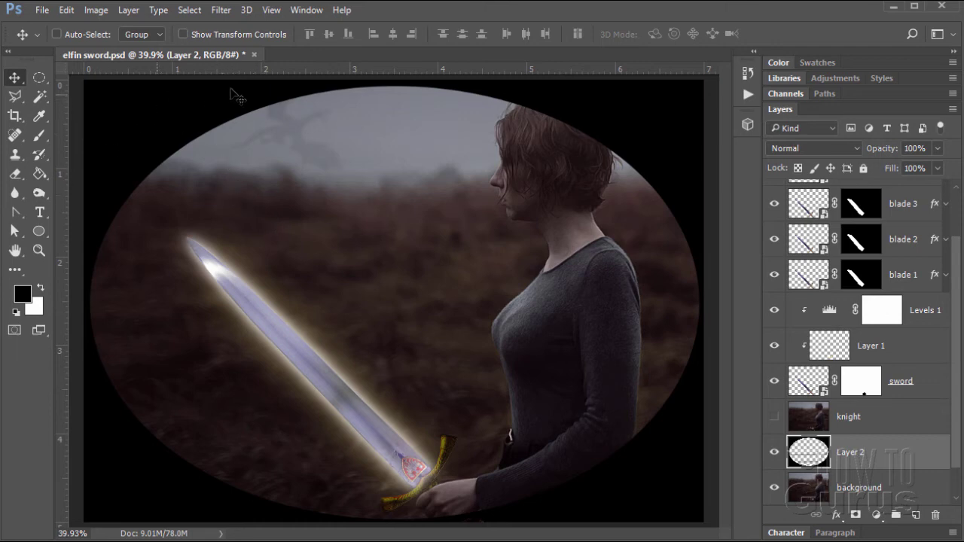
left_click(220, 10)
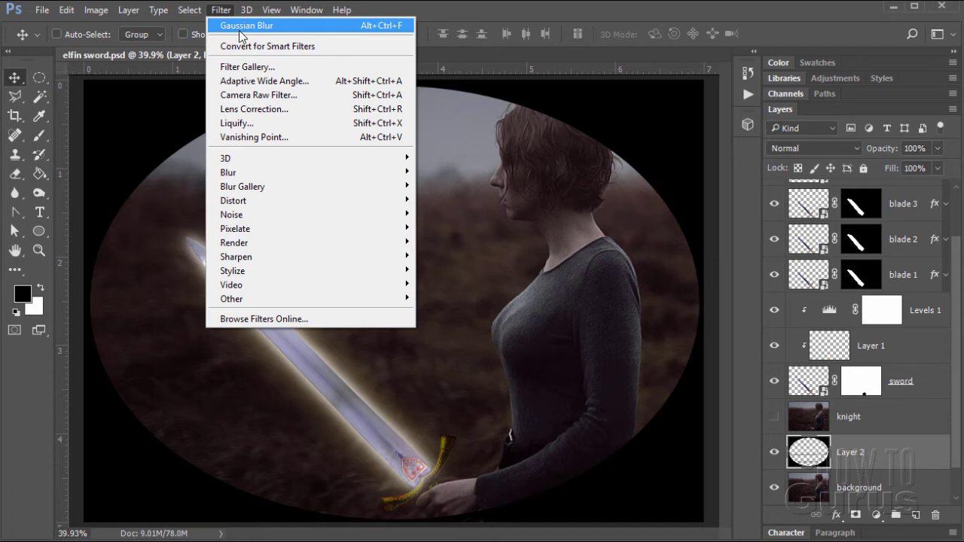
mouse_move(255, 171)
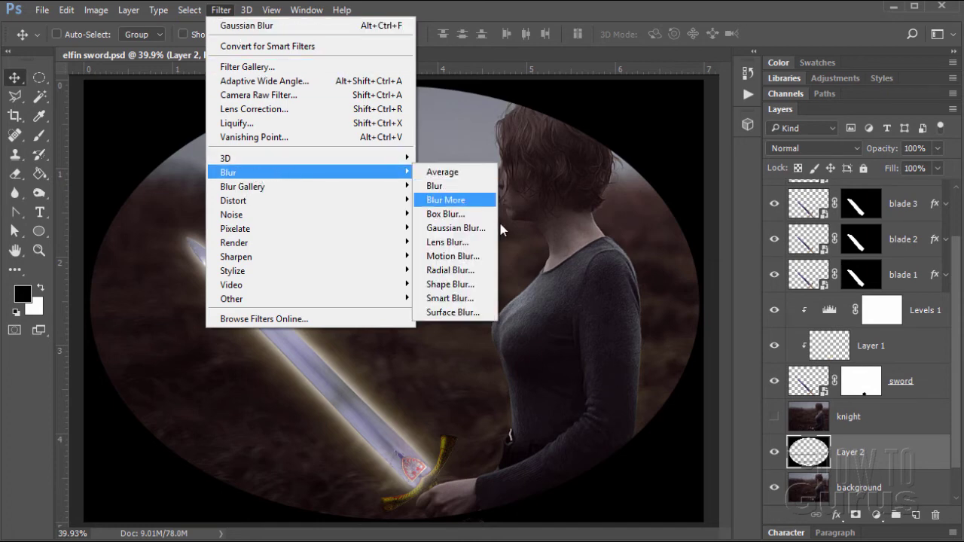
left_click(457, 228)
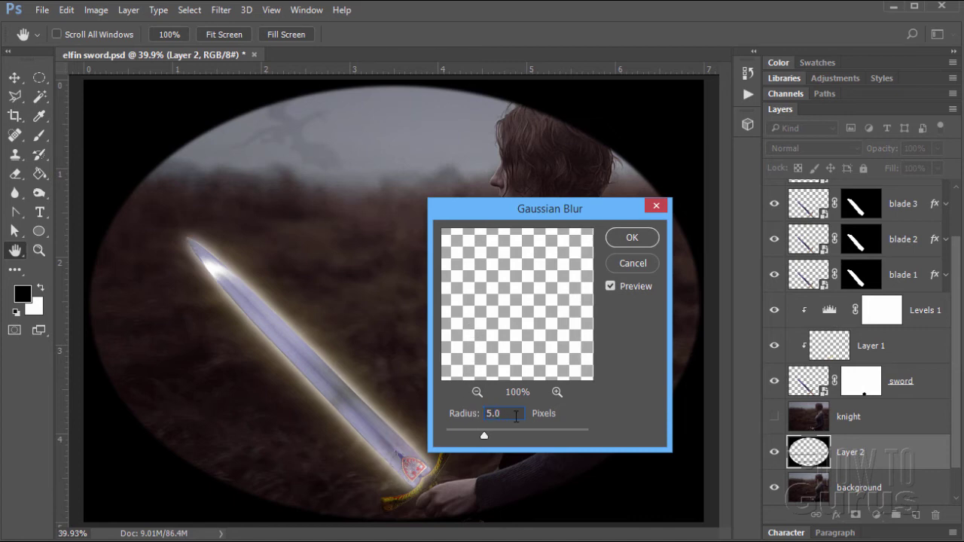
type("100")
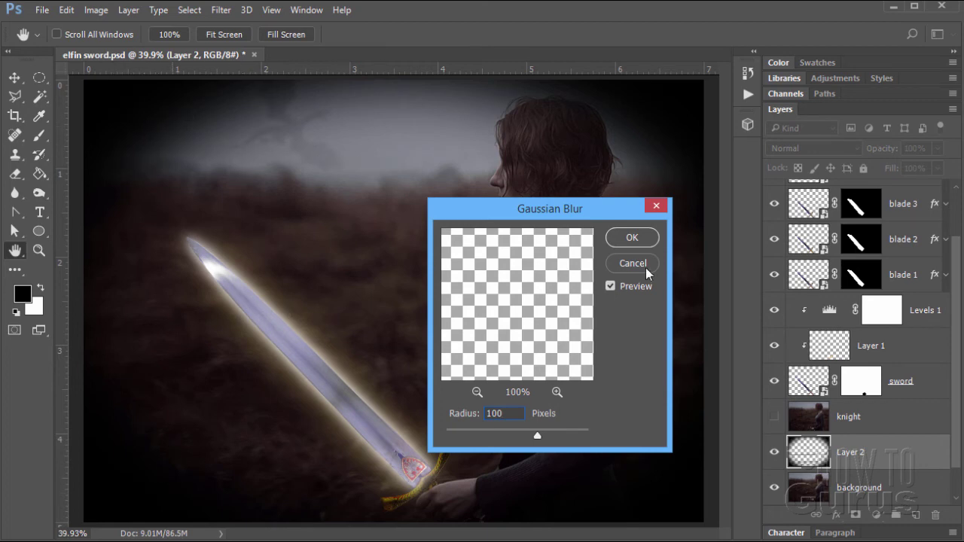
left_click(631, 238)
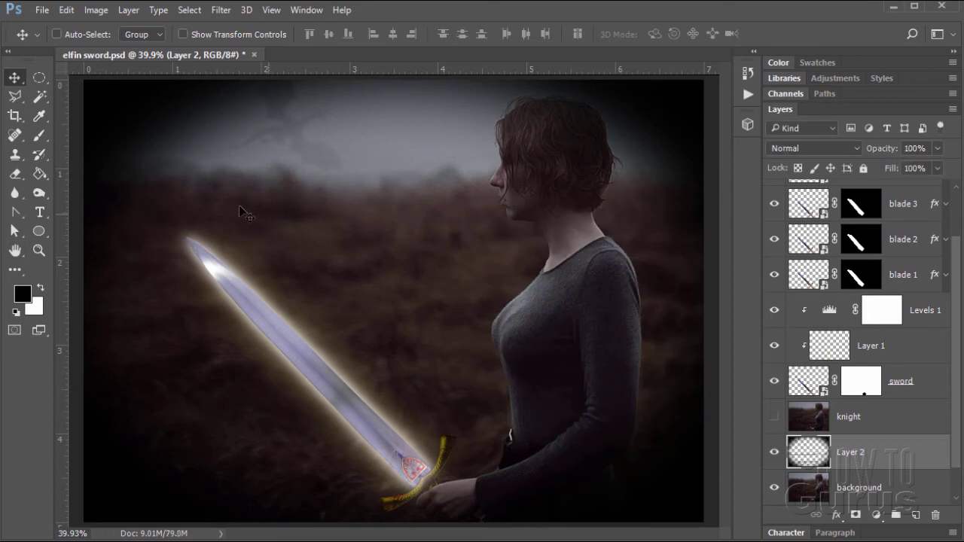
left_click(914, 148)
type("70")
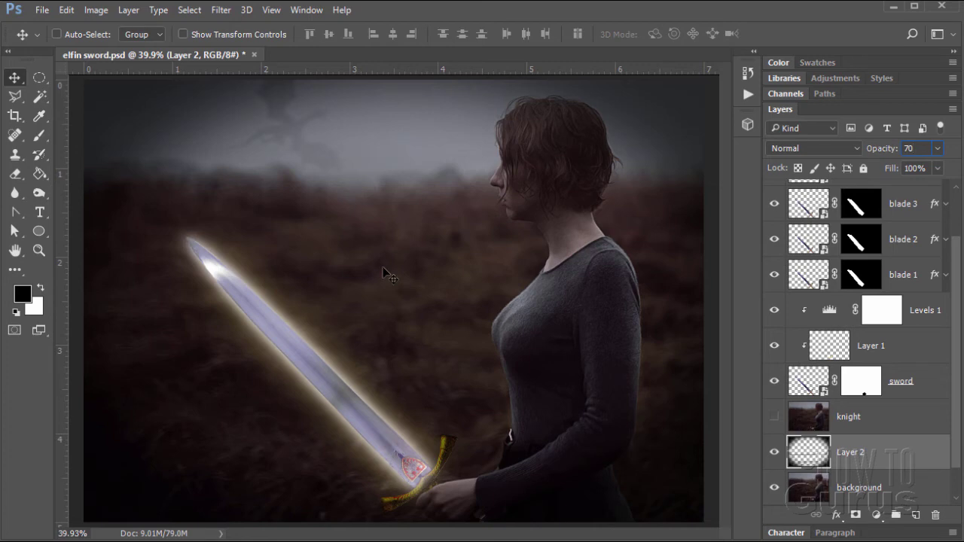
Add a Photo Filter adjustment layer above Layer 2 using Cooling Filter (82) and close its settings
left_click(128, 11)
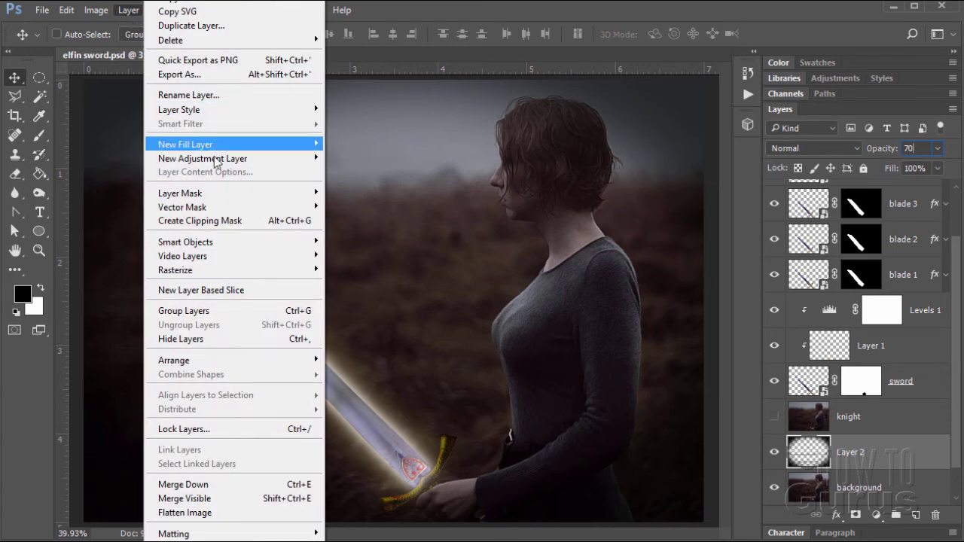
mouse_move(217, 160)
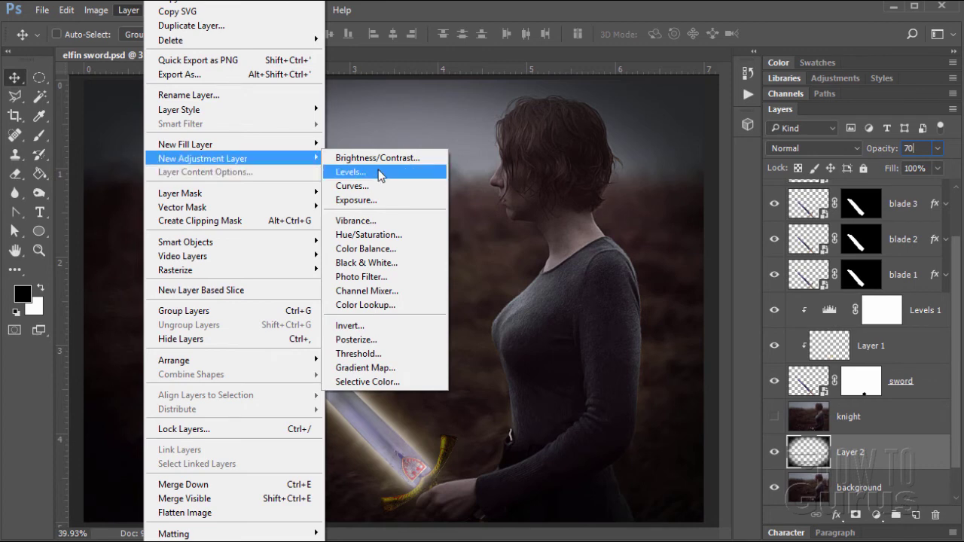
left_click(354, 277)
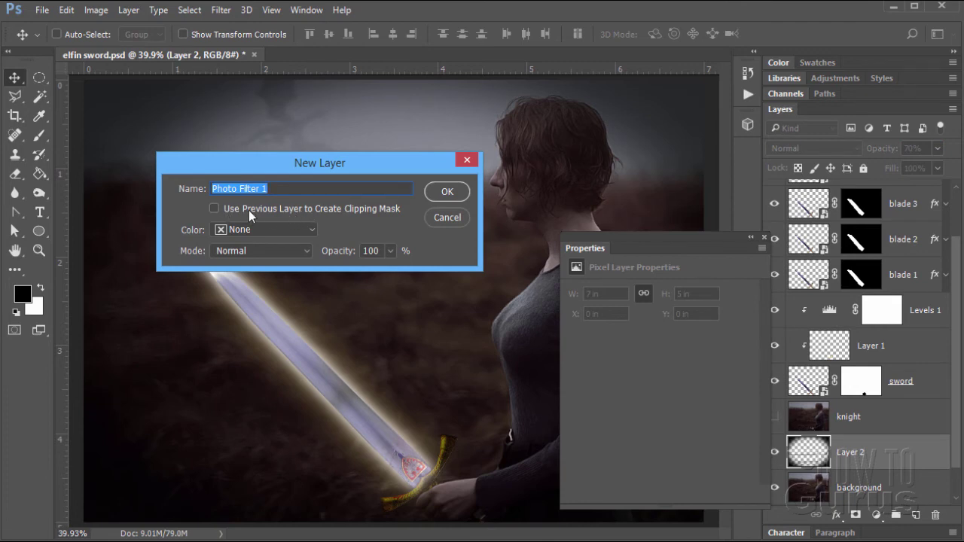
left_click(441, 194)
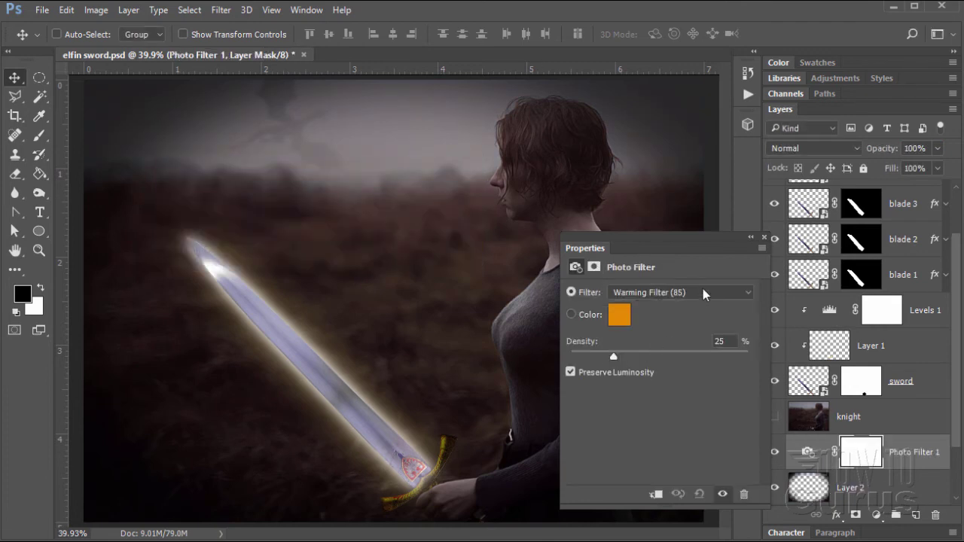
left_click(691, 298)
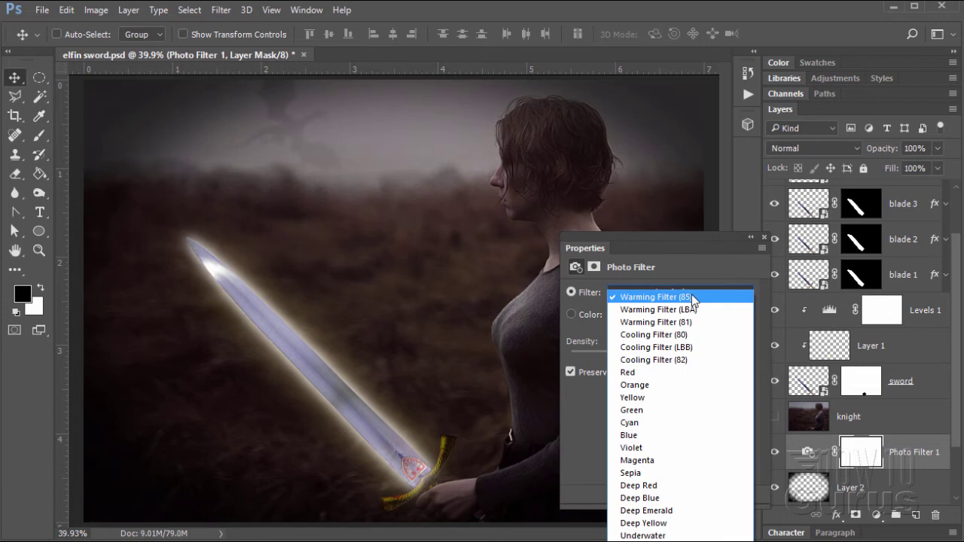
left_click(652, 363)
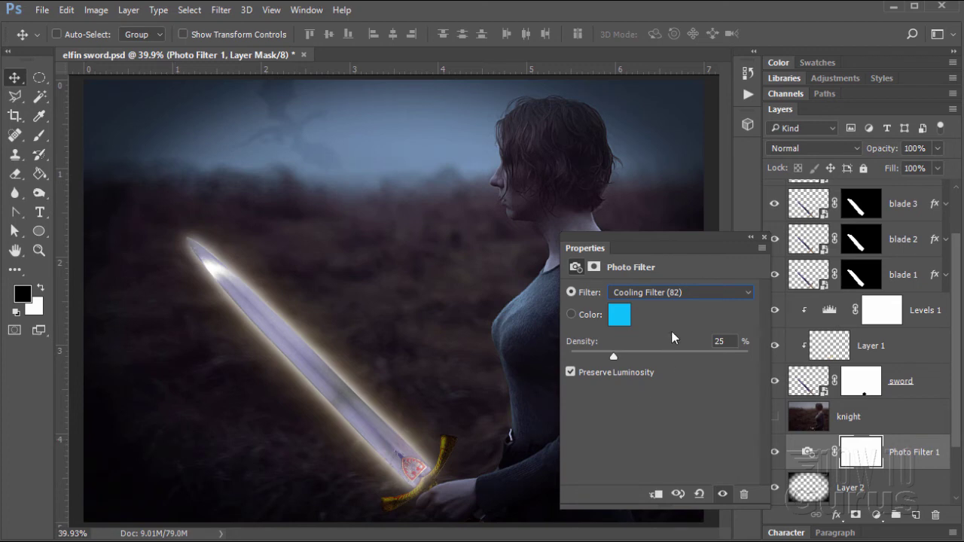
left_click_drag(657, 243, 623, 233)
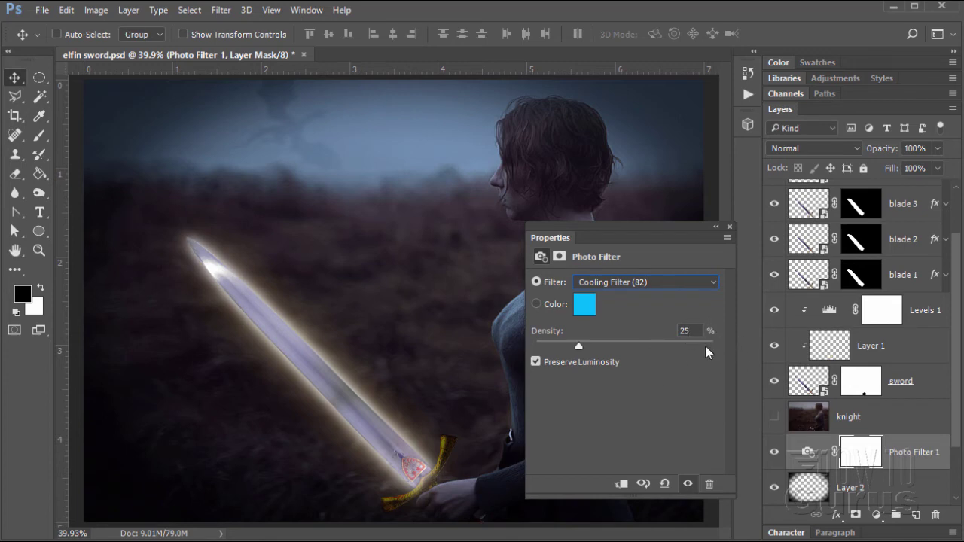
left_click(729, 226)
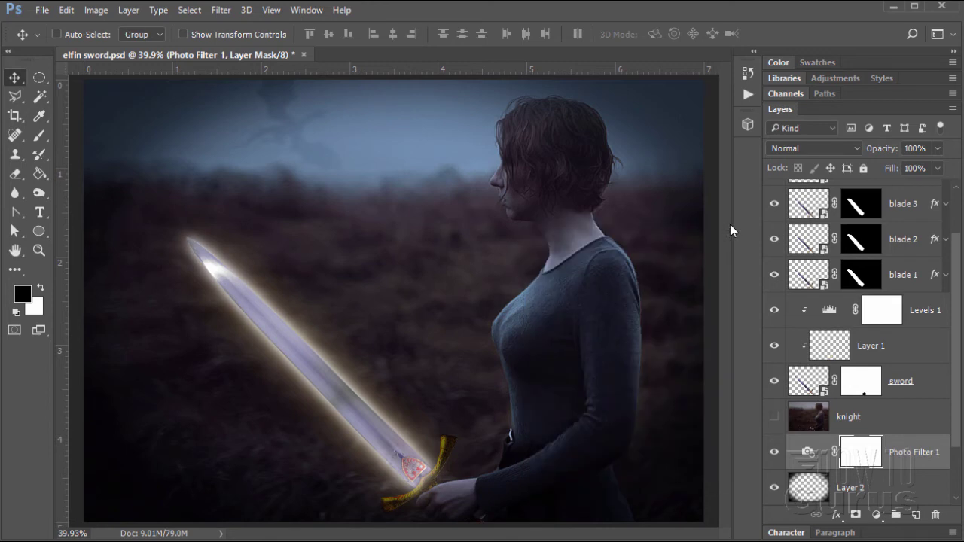
double_click(807, 455)
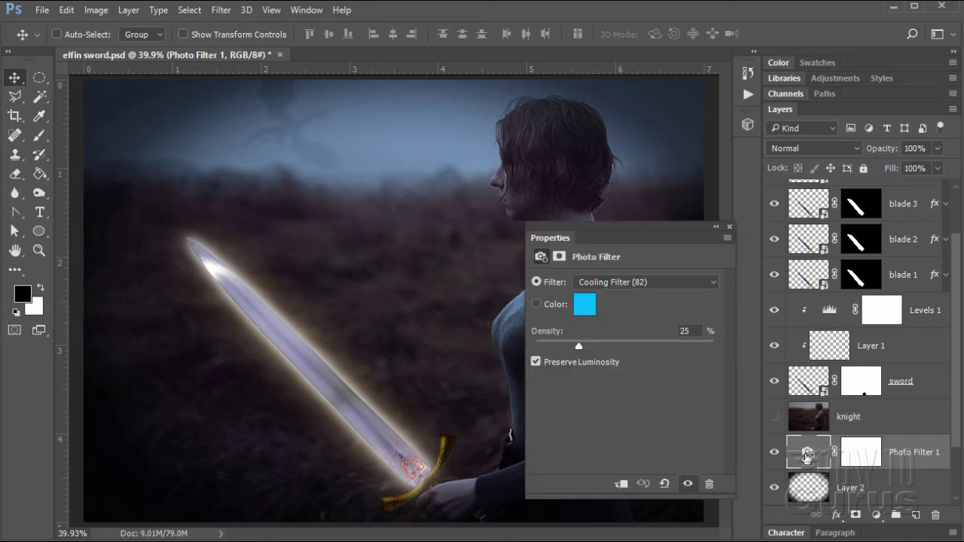
left_click(729, 232)
Select the knight layer and make it visible again
key("alt+]")
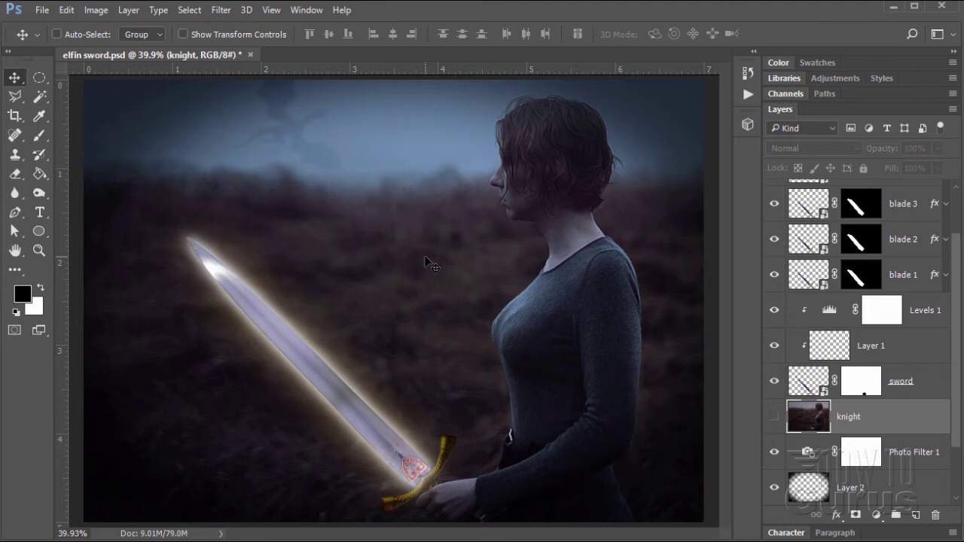
left_click(775, 417)
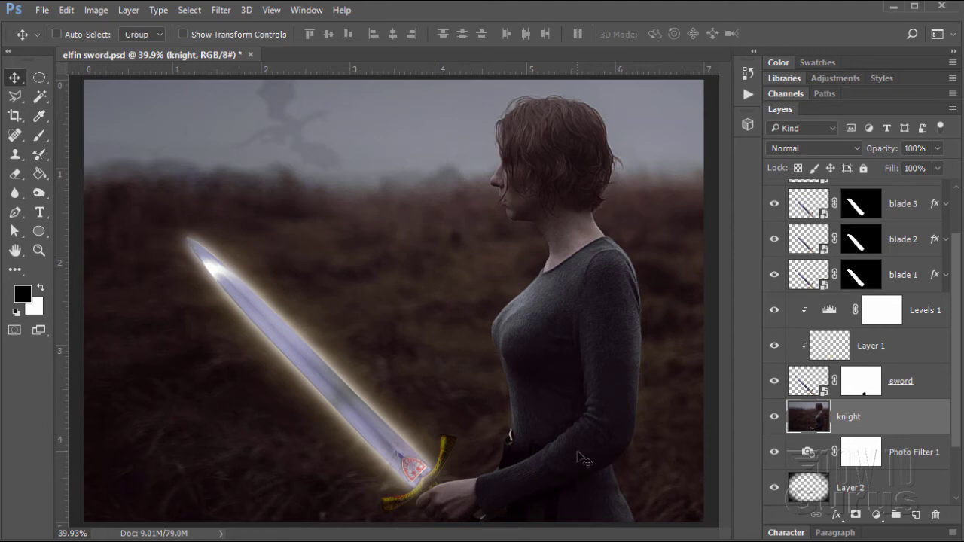
Trace a closed path around the entire knight figure with the Pen tool, starting at the top of the hand holding the sword
left_click(16, 214)
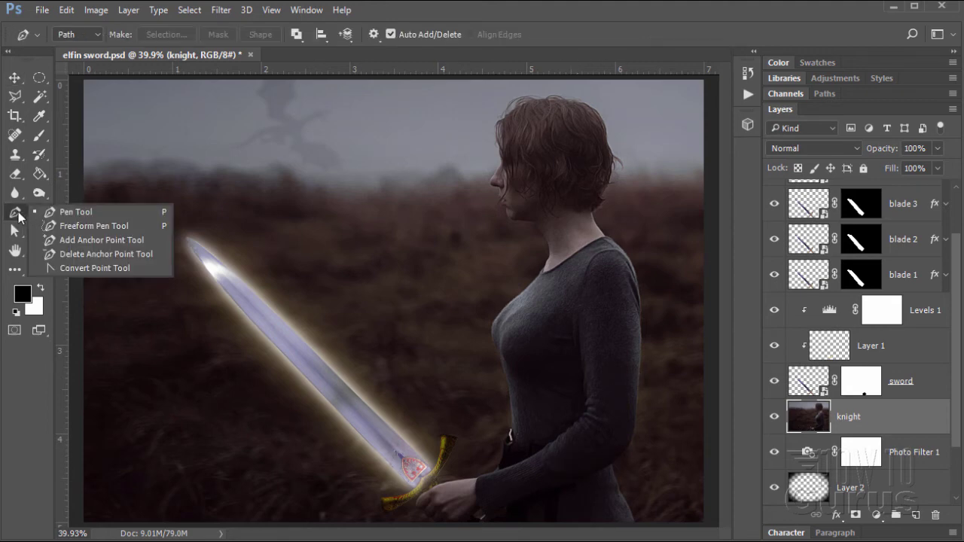
left_click(60, 212)
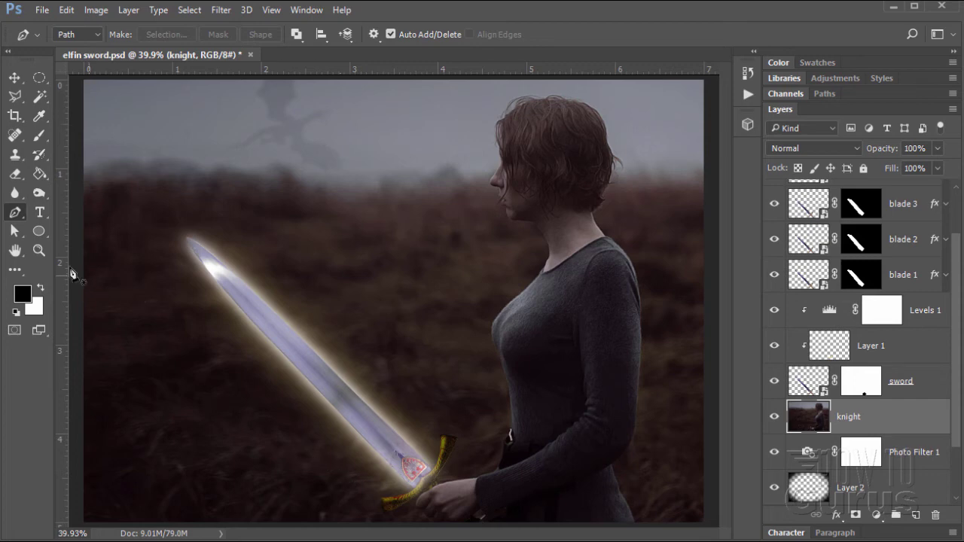
left_click(38, 250)
left_click_drag(433, 486, 404, 384)
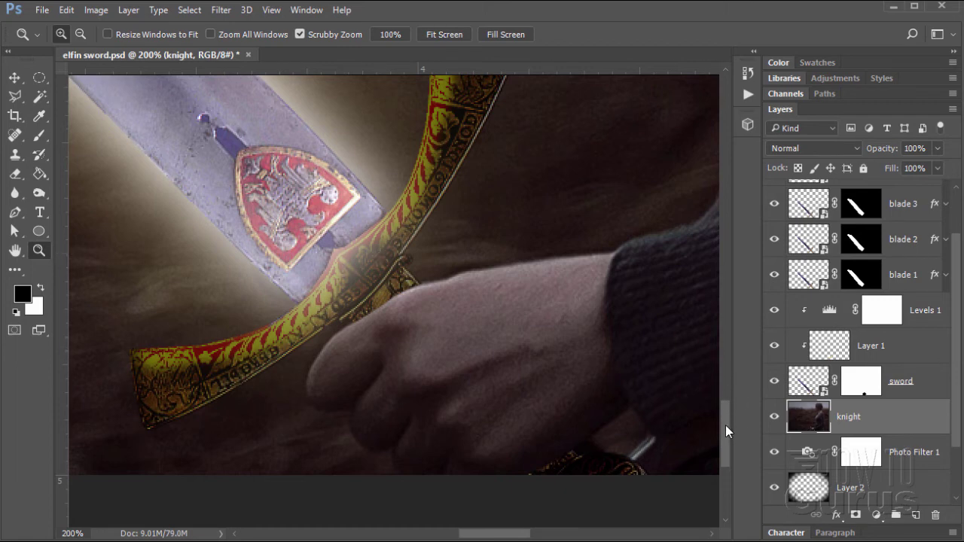
scroll(725, 425, "down", 2)
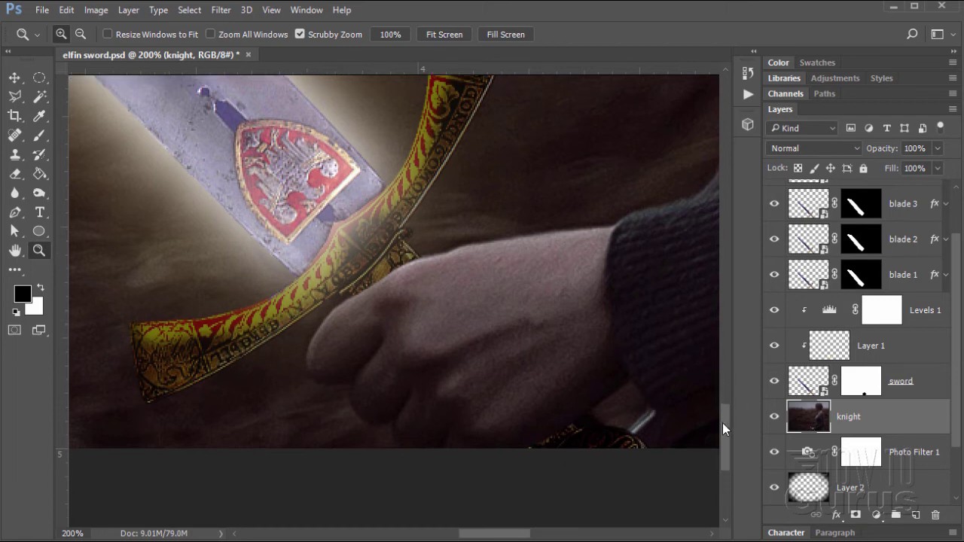
left_click(15, 212)
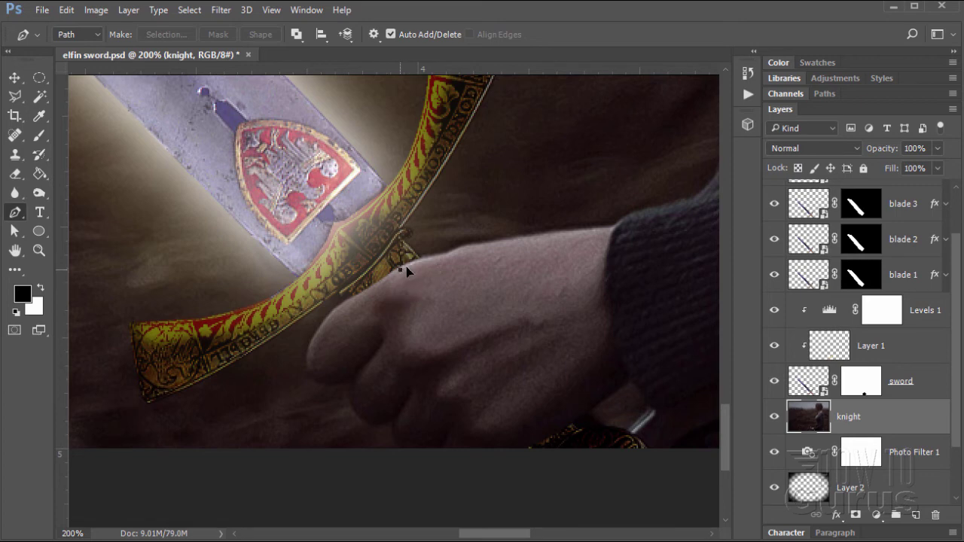
left_click_drag(400, 269, 424, 262)
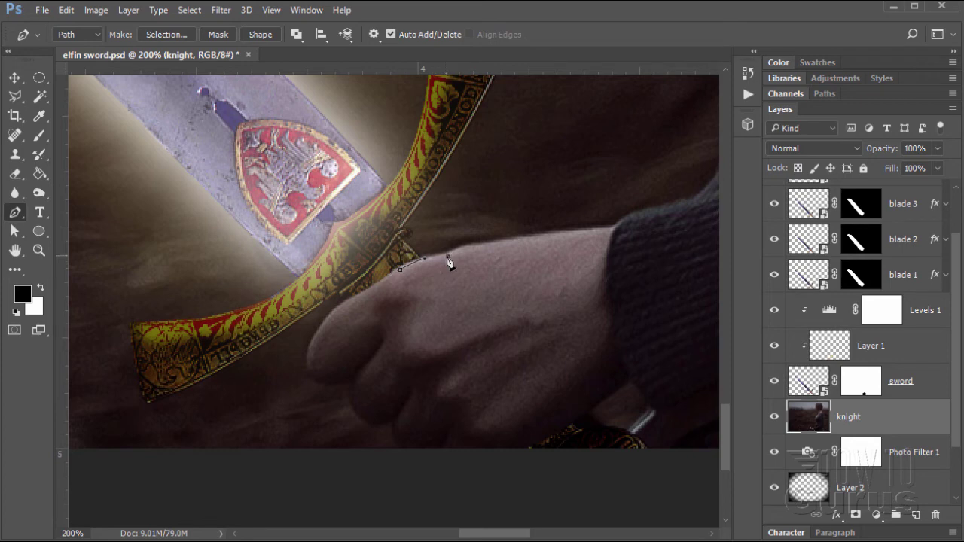
left_click_drag(447, 257, 476, 243)
left_click_drag(461, 250, 583, 234)
left_click(601, 229)
left_click(613, 229)
left_click_drag(629, 226, 642, 212)
key("ctrl+0")
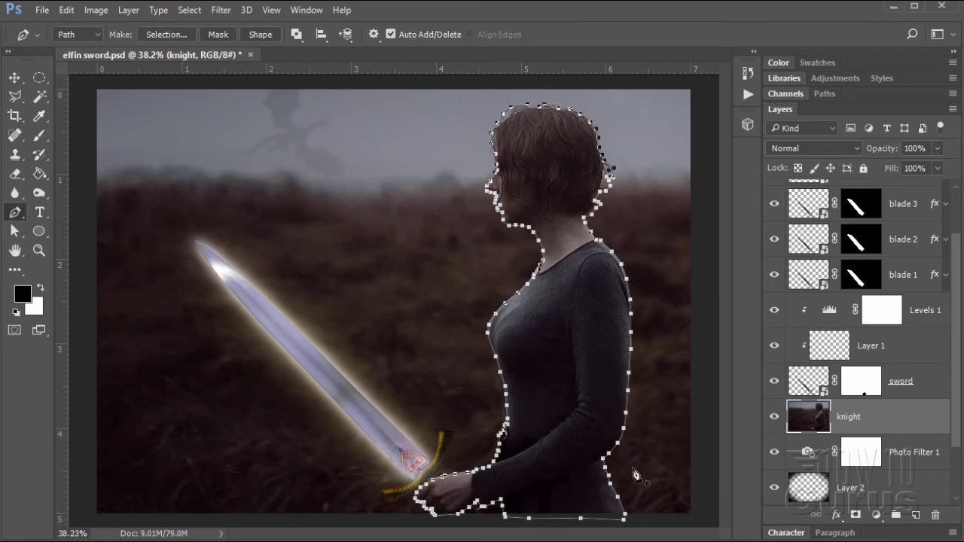
Adjust the path's anchor points and handles along the upper edge of the hand so the outline follows the skin closely
left_click(38, 252)
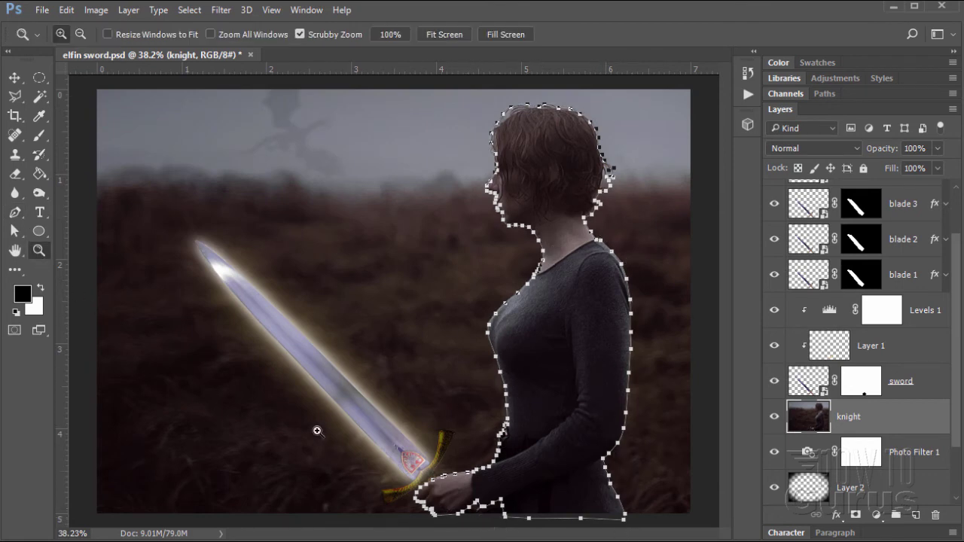
left_click(431, 487)
left_click(431, 488)
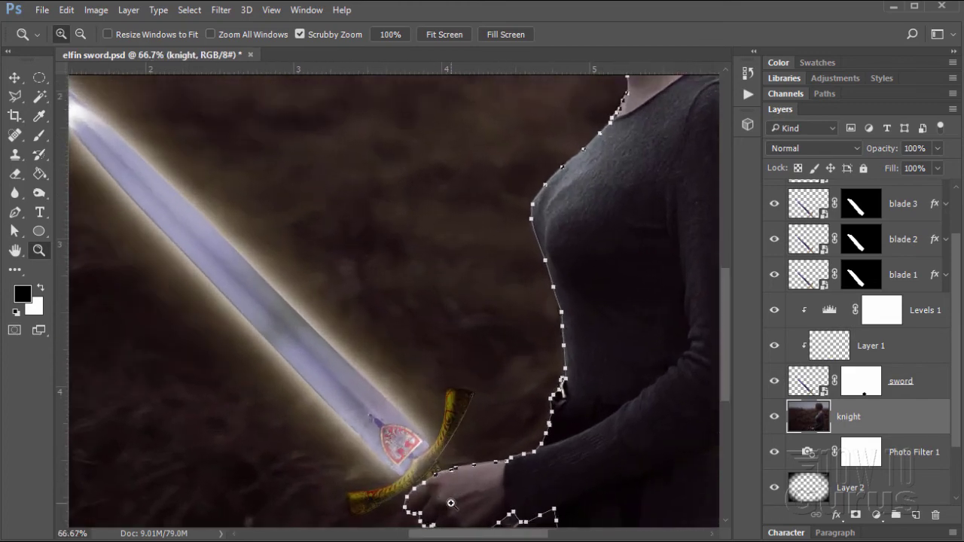
left_click(436, 488)
left_click(440, 488)
left_click(441, 489)
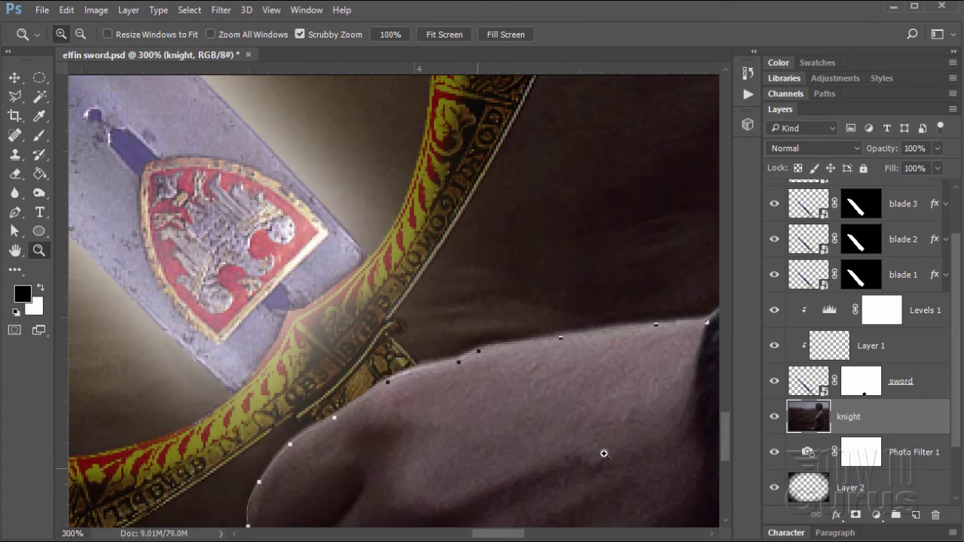
left_click_drag(724, 445, 728, 455)
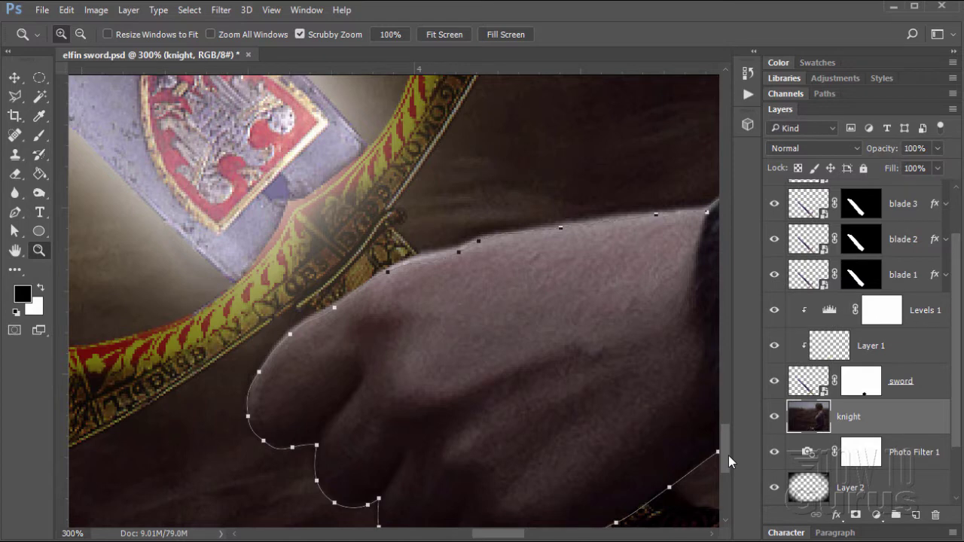
left_click(13, 233)
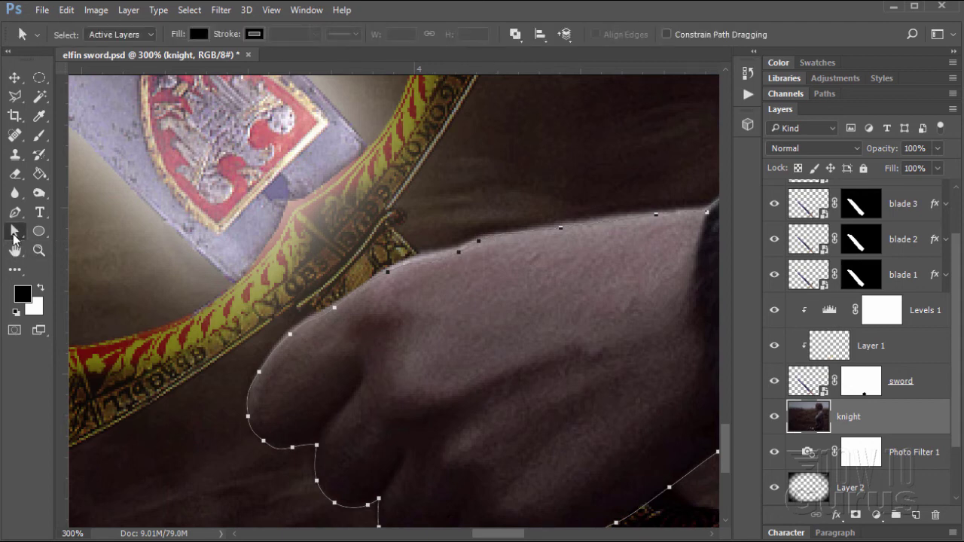
left_click(387, 273)
left_click_drag(388, 272, 385, 269)
left_click_drag(459, 256, 425, 255)
left_click_drag(501, 236, 491, 241)
left_click(482, 242)
left_click_drag(518, 223, 519, 228)
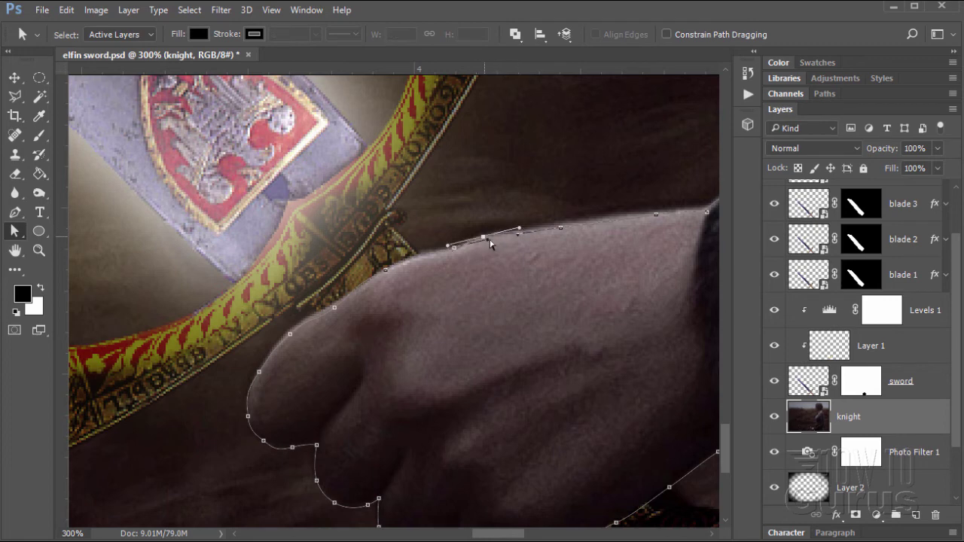
left_click(559, 227)
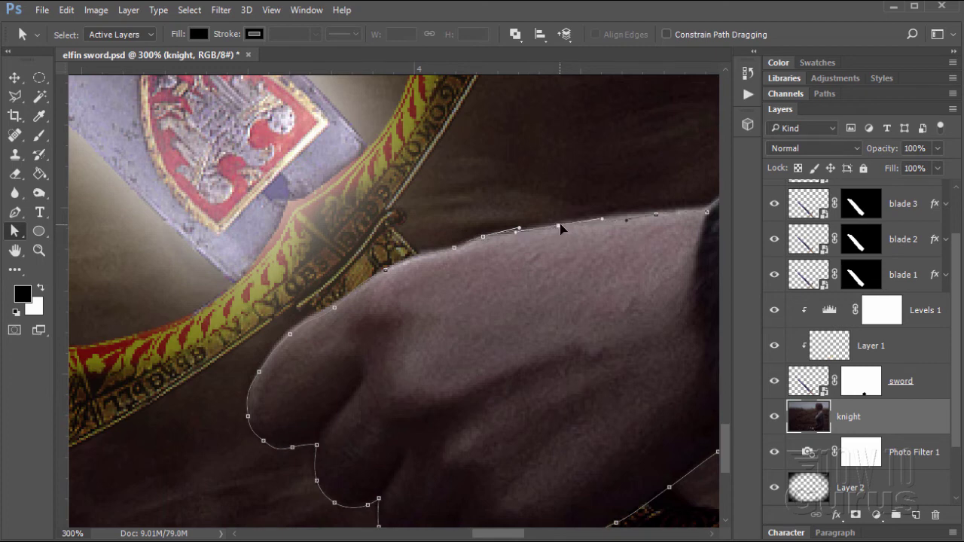
left_click(655, 214)
left_click_drag(628, 224, 624, 221)
Fit the path's anchor points and handles around the knuckle and the underside of the first finger
left_click(332, 307)
left_click_drag(331, 309, 354, 288)
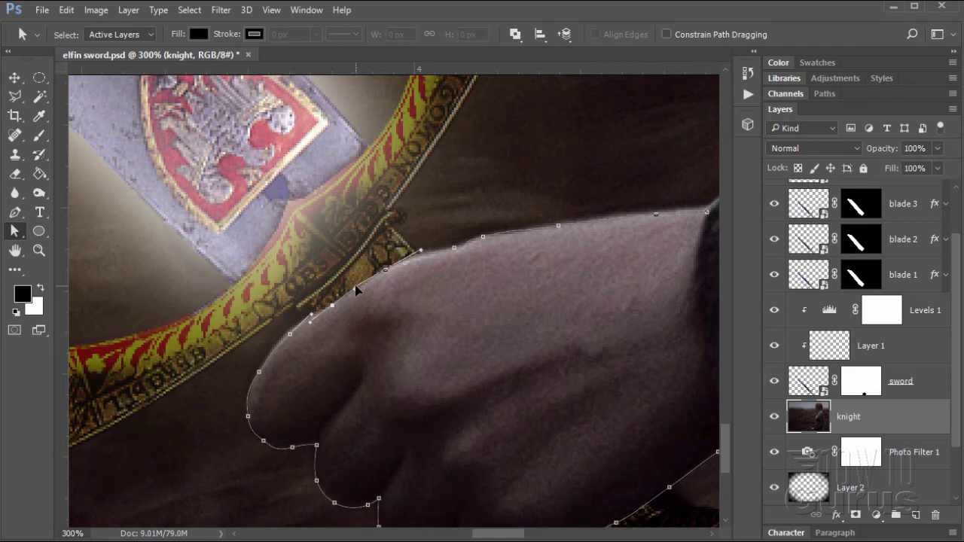
left_click(292, 336)
left_click_drag(291, 336, 289, 337)
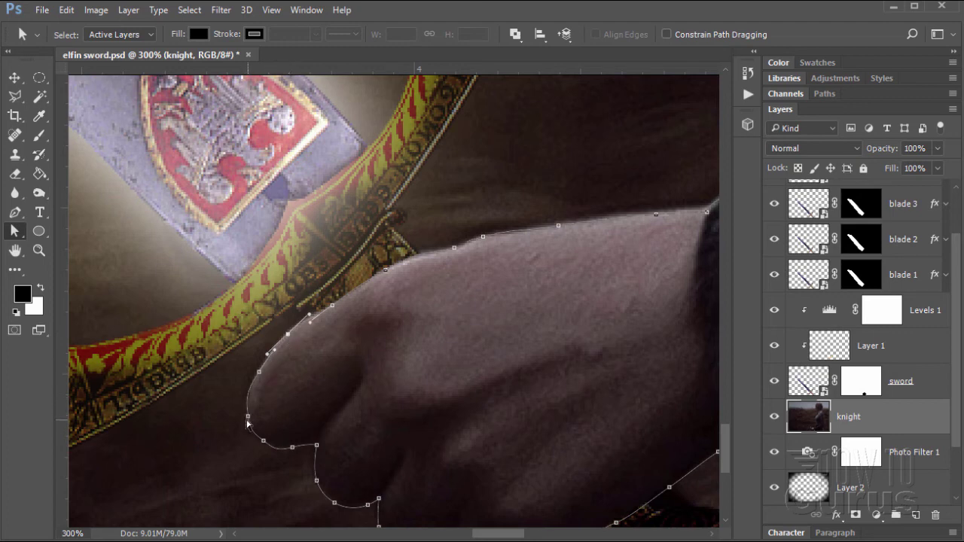
left_click(293, 449)
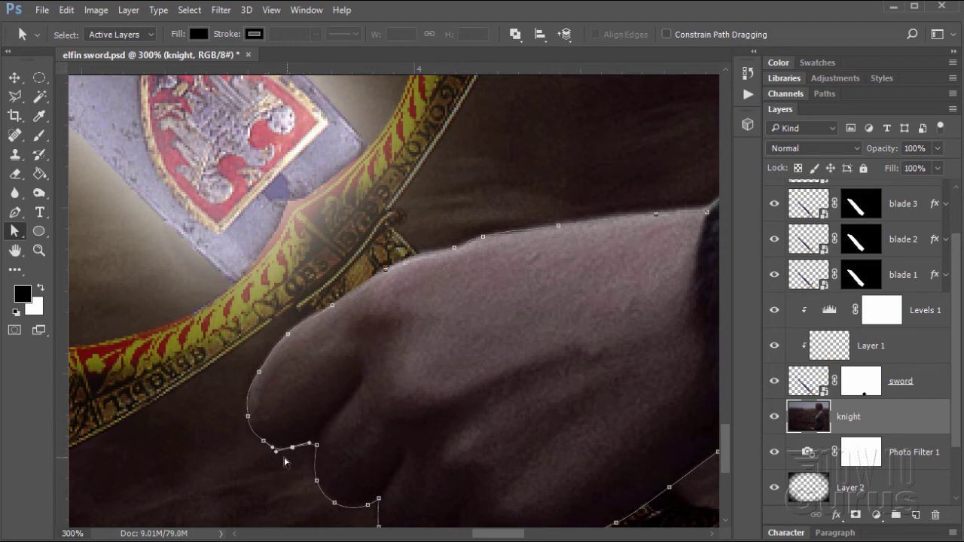
left_click_drag(275, 452, 283, 452)
left_click(316, 446)
key("ctrl+0")
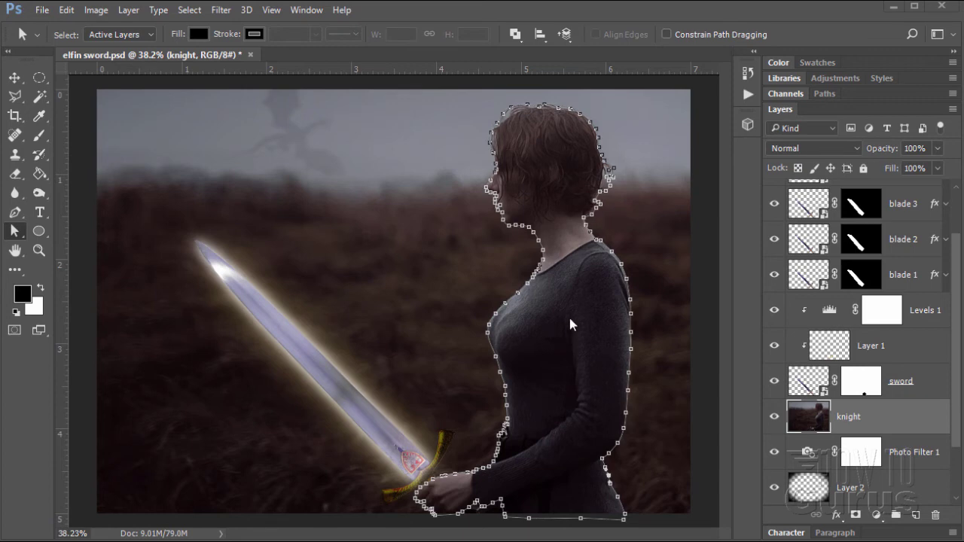
Convert the knight's work path into a new anti-aliased selection with a feather radius of 1 pixel
left_click(825, 93)
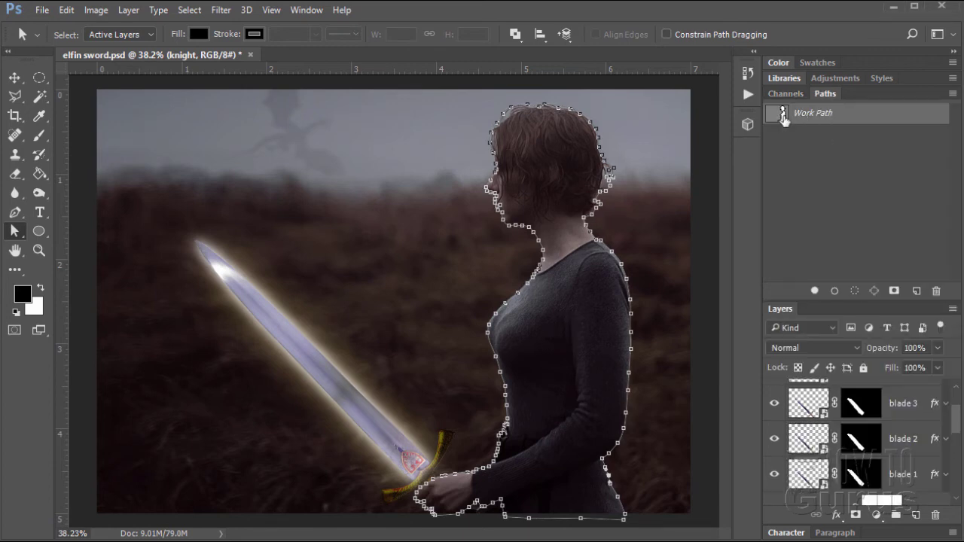
left_click(825, 93)
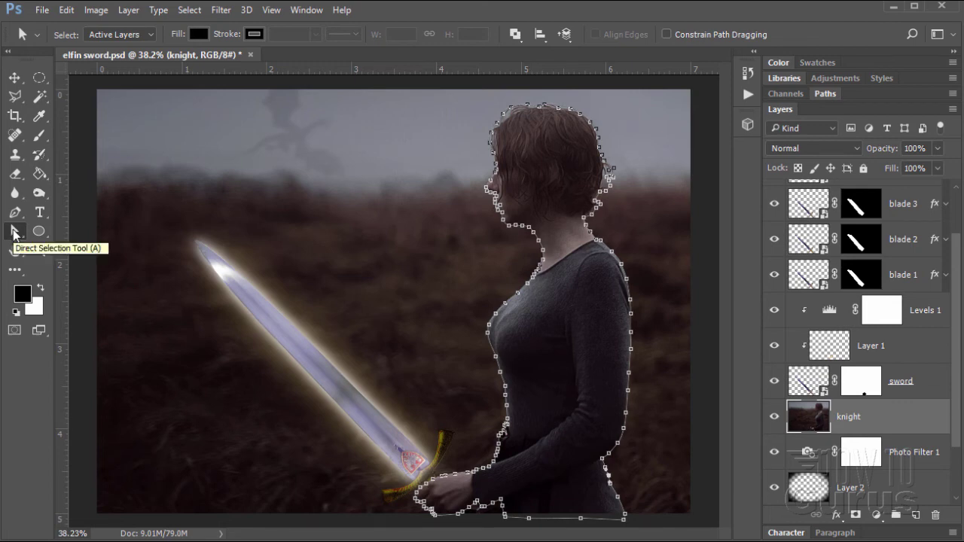
right_click(547, 296)
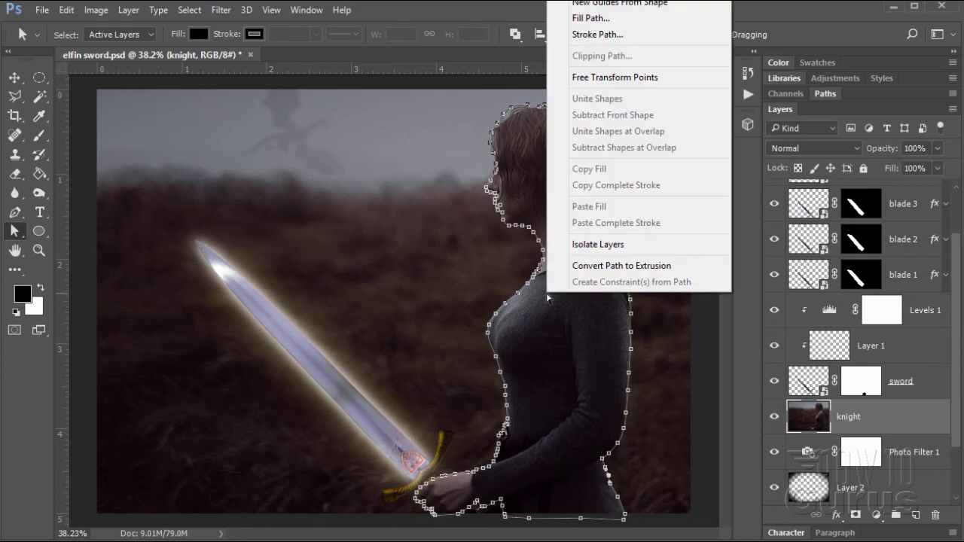
right_click(543, 418)
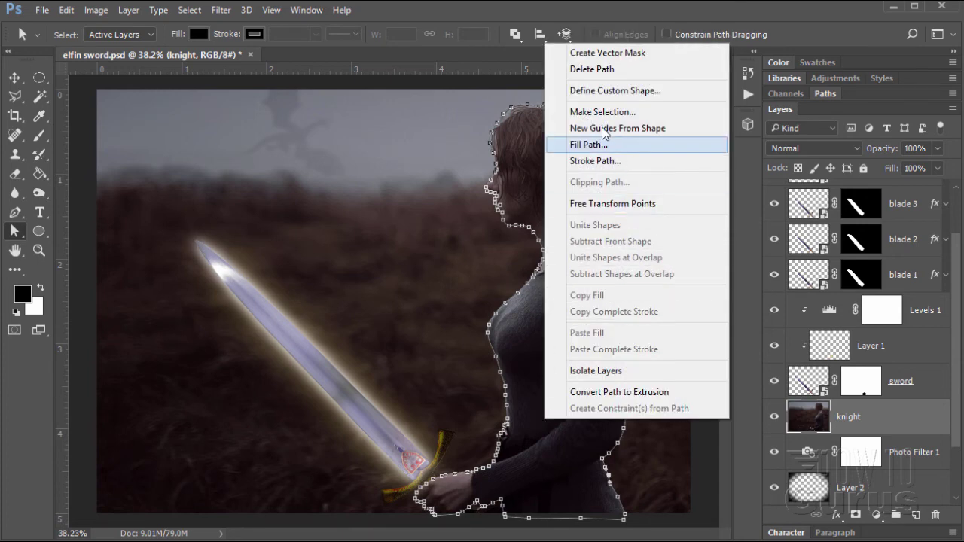
left_click(595, 113)
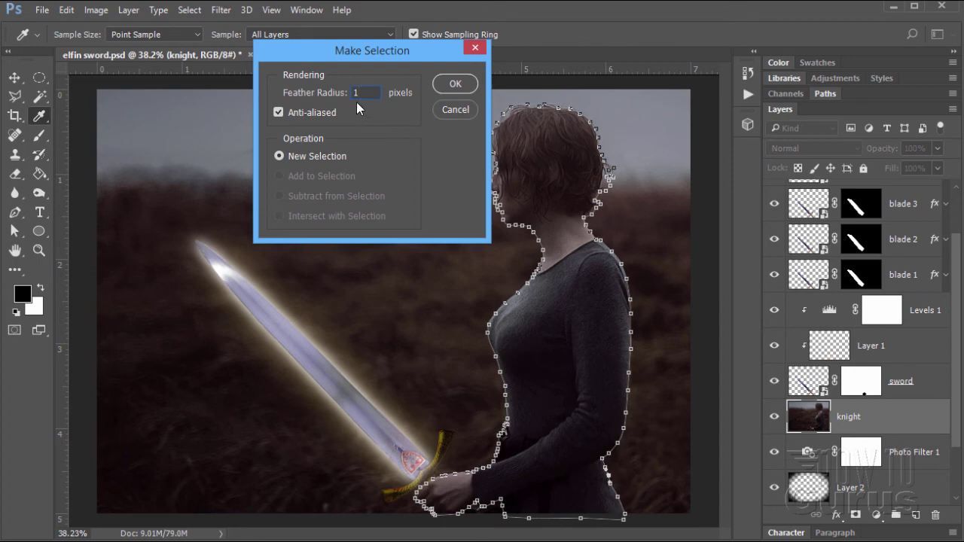
left_click(454, 85)
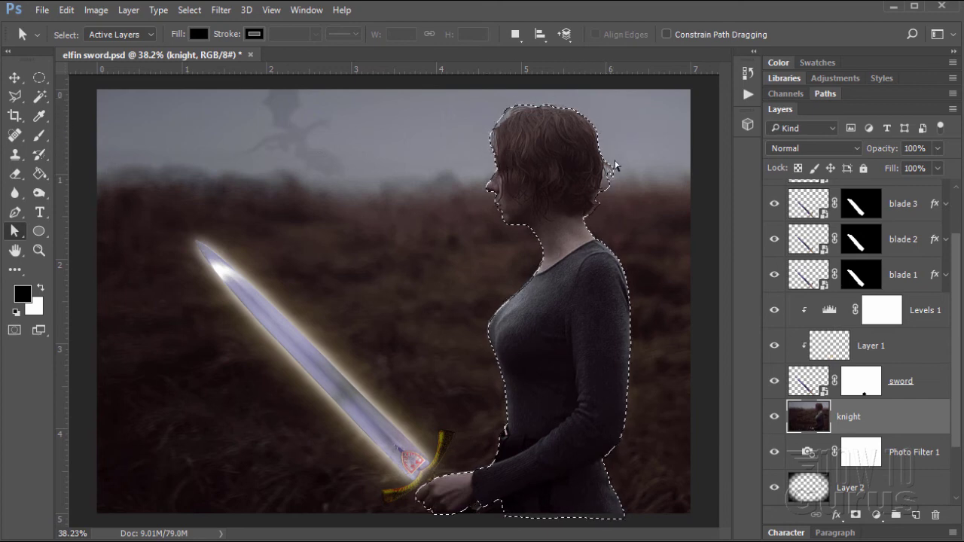
Open the knight selection in Select and Mask and brush around the outline of the hair with the Refine Edge Brush
left_click(41, 250)
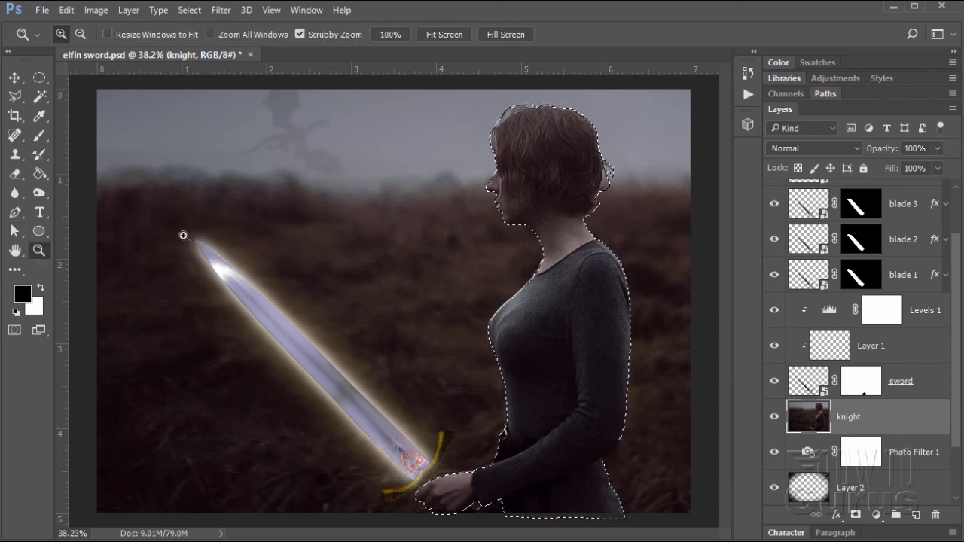
left_click(583, 163)
left_click(583, 163)
left_click(583, 163)
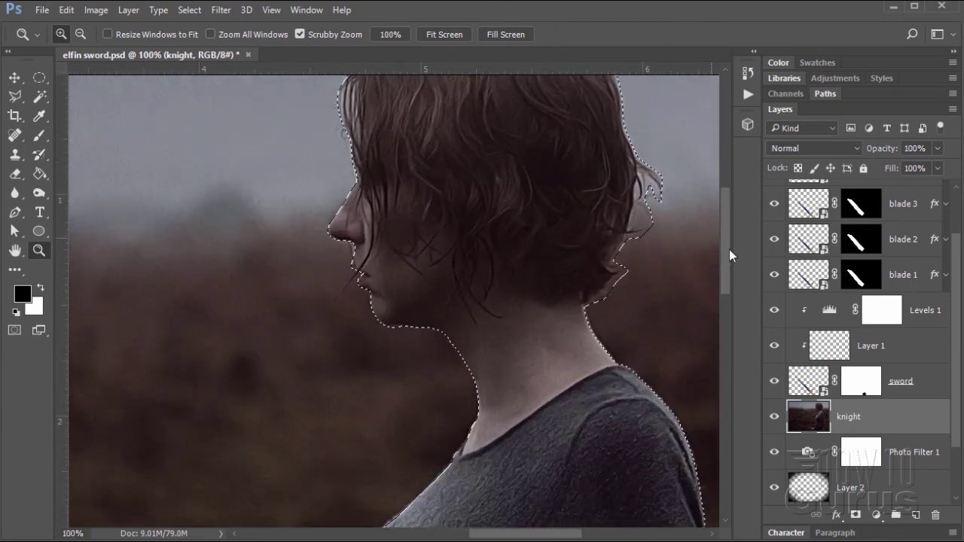
left_click_drag(721, 256, 724, 224)
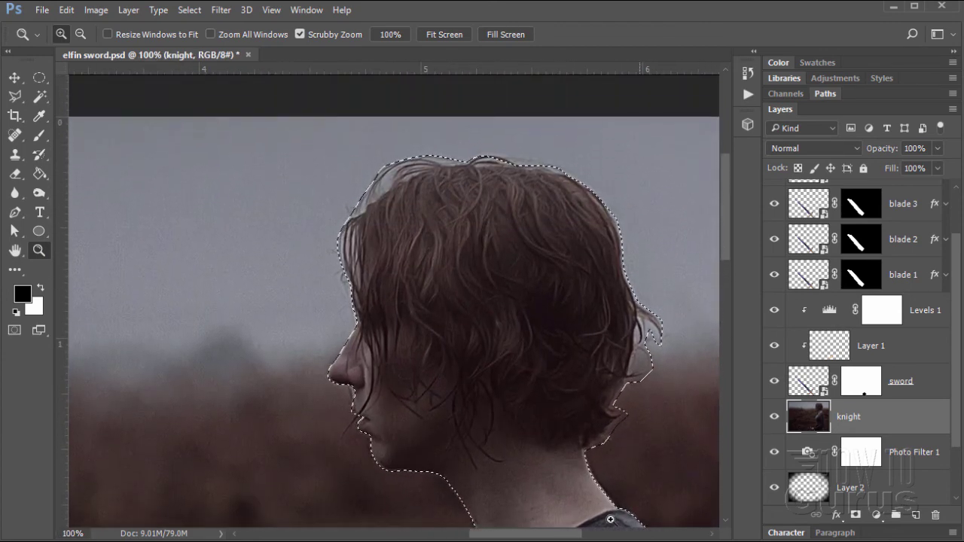
left_click_drag(577, 537, 595, 536)
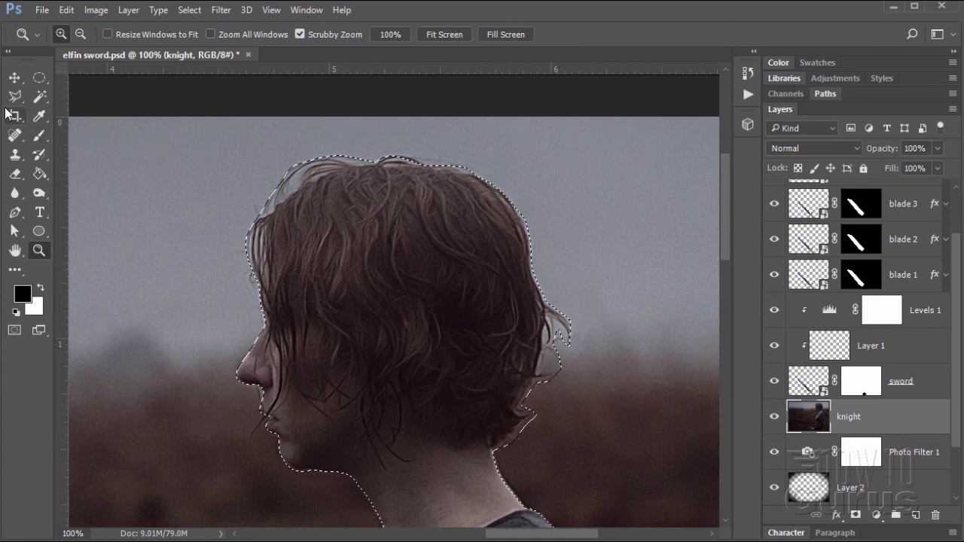
left_click(17, 80)
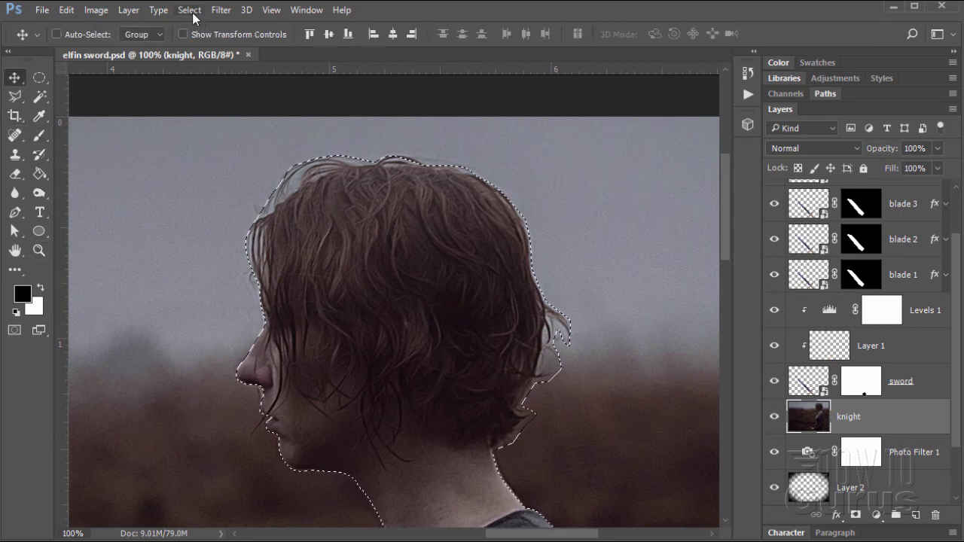
left_click(190, 11)
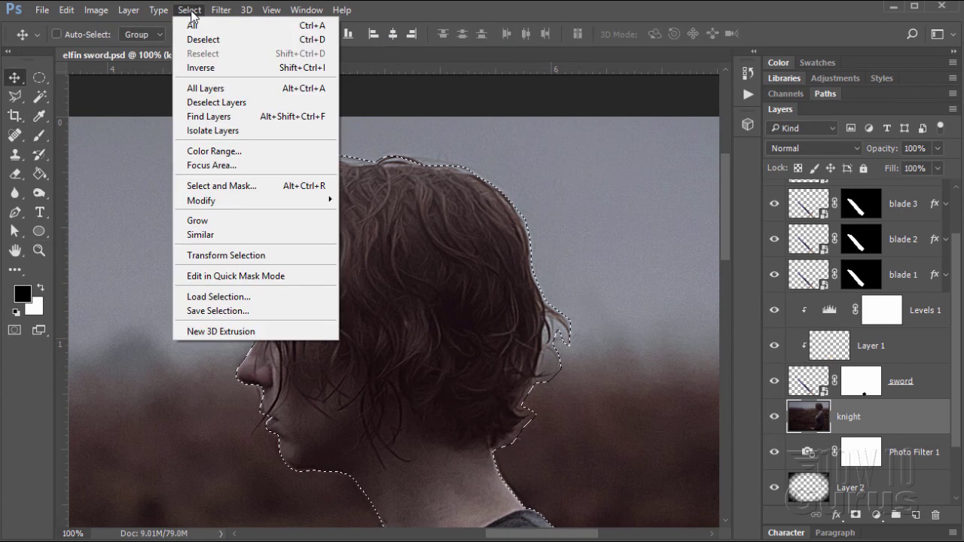
left_click(230, 188)
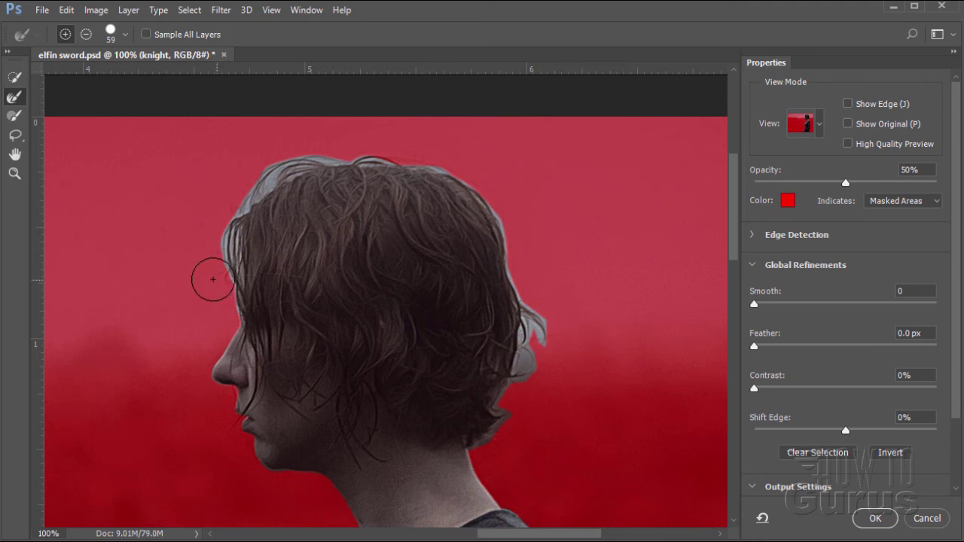
mouse_move(221, 302)
left_mouse_down()
mouse_move(242, 214)
mouse_move(300, 202)
mouse_move(247, 201)
mouse_move(280, 174)
mouse_move(329, 162)
mouse_move(373, 163)
mouse_move(318, 170)
mouse_move(413, 163)
mouse_move(515, 205)
mouse_move(489, 186)
mouse_move(508, 217)
mouse_move(520, 269)
mouse_move(574, 353)
mouse_move(525, 290)
mouse_move(549, 397)
mouse_move(537, 395)
mouse_move(534, 342)
mouse_move(507, 407)
mouse_move(522, 430)
mouse_move(537, 385)
mouse_move(530, 368)
mouse_move(526, 379)
mouse_move(568, 427)
mouse_move(561, 353)
mouse_move(532, 316)
mouse_move(550, 434)
mouse_move(543, 440)
mouse_move(499, 419)
mouse_move(479, 449)
mouse_move(550, 438)
mouse_move(478, 452)
mouse_move(507, 457)
mouse_move(567, 432)
mouse_move(506, 447)
mouse_move(490, 434)
mouse_move(540, 450)
mouse_move(513, 418)
mouse_move(523, 357)
mouse_move(546, 301)
mouse_move(459, 181)
mouse_move(286, 157)
mouse_move(244, 264)
mouse_move(258, 189)
mouse_move(406, 162)
mouse_move(274, 213)
mouse_move(394, 146)
mouse_move(530, 275)
mouse_move(530, 374)
left_mouse_up()
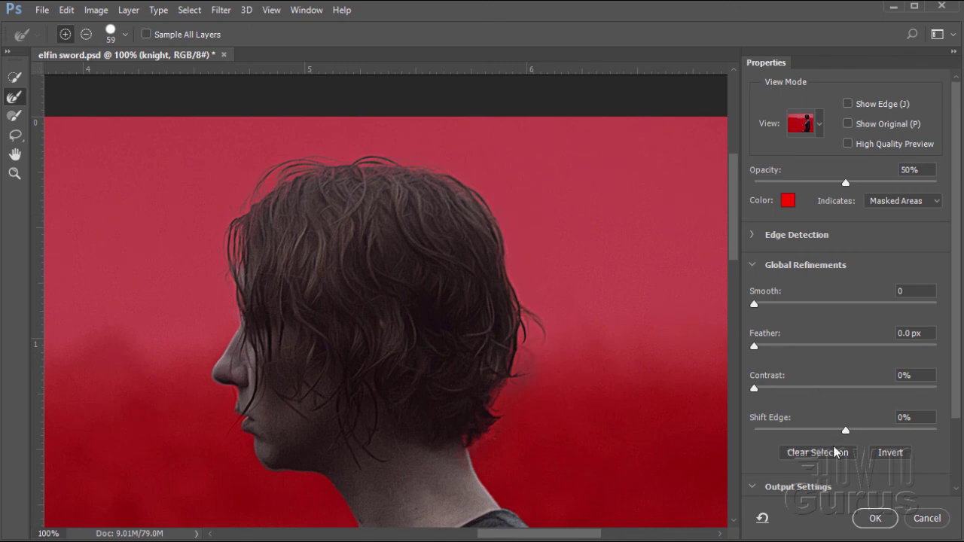
Output the refined selection as a layer mask on the knight layer
left_click(756, 488)
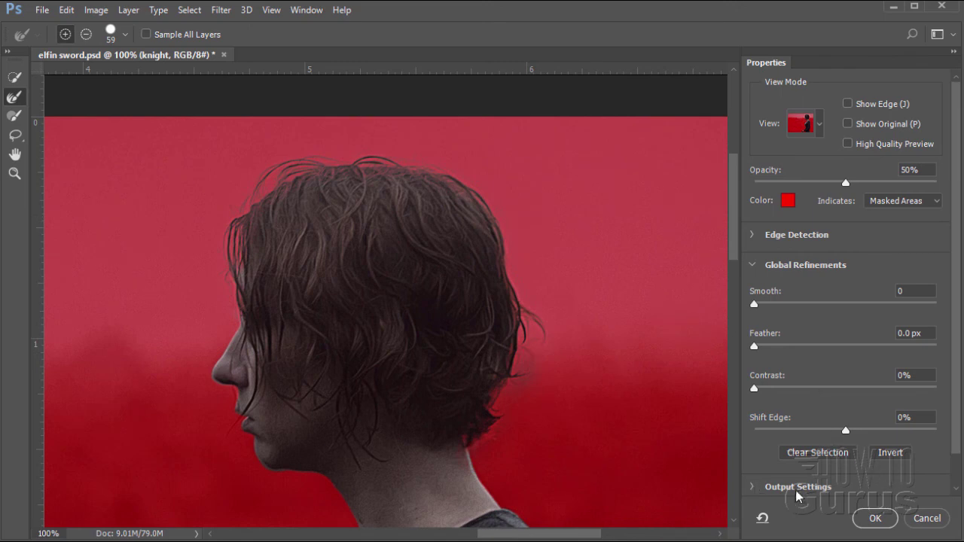
left_click(751, 488)
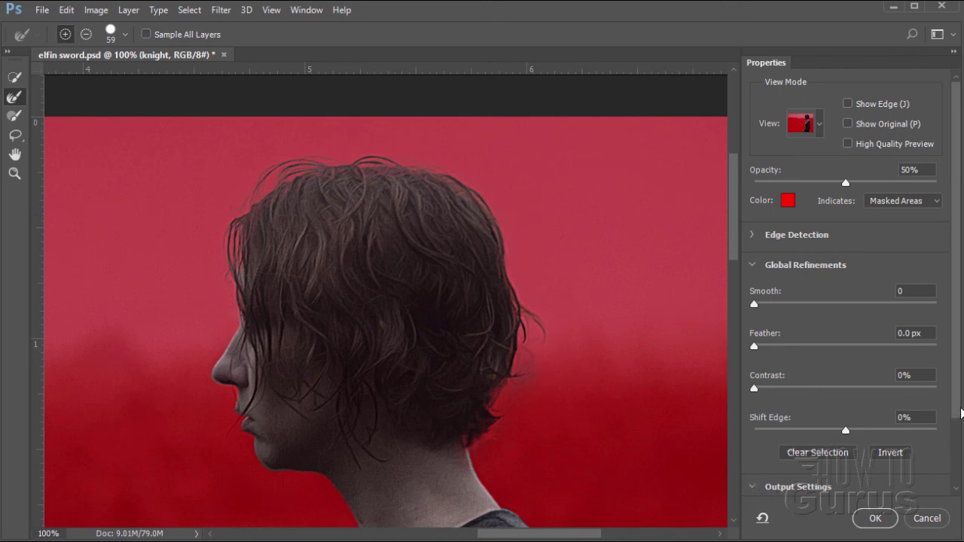
left_click_drag(961, 413, 955, 491)
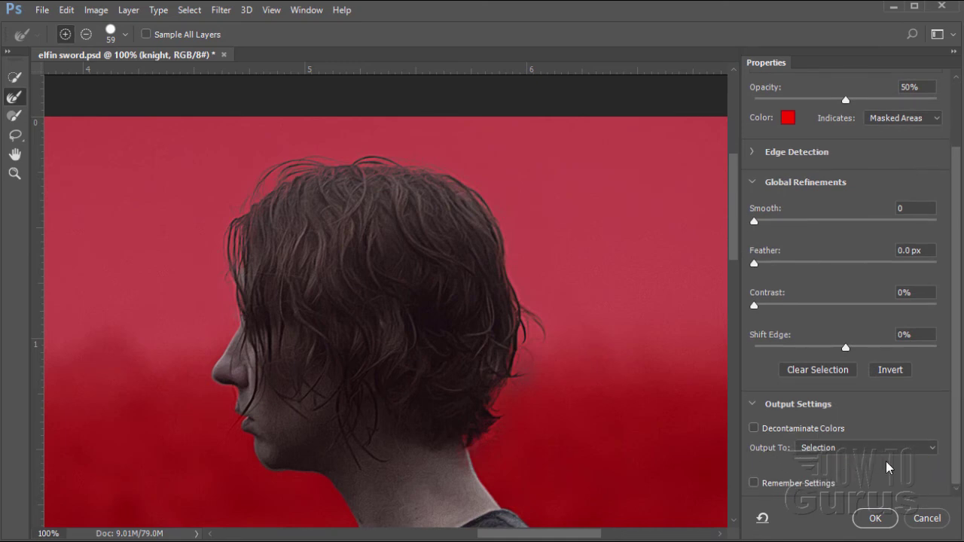
left_click(930, 452)
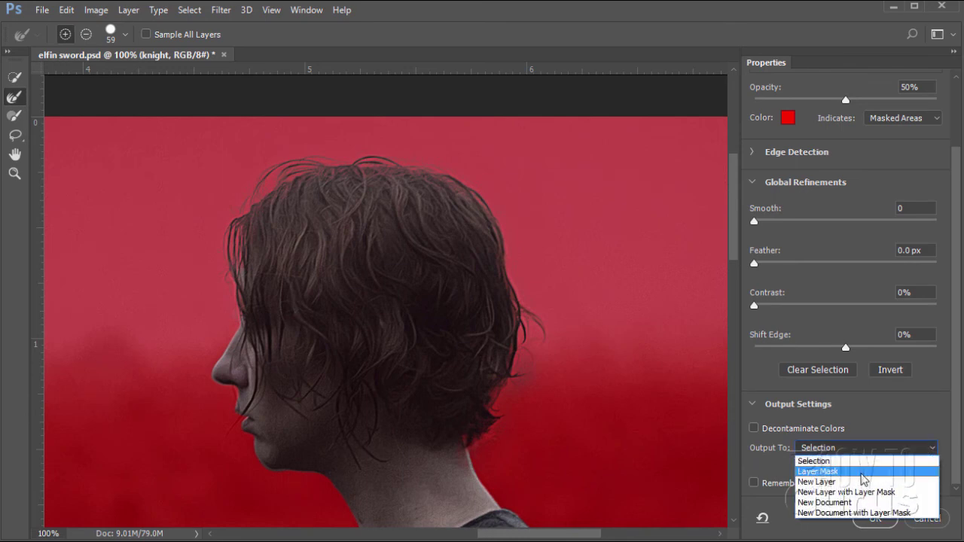
left_click(834, 475)
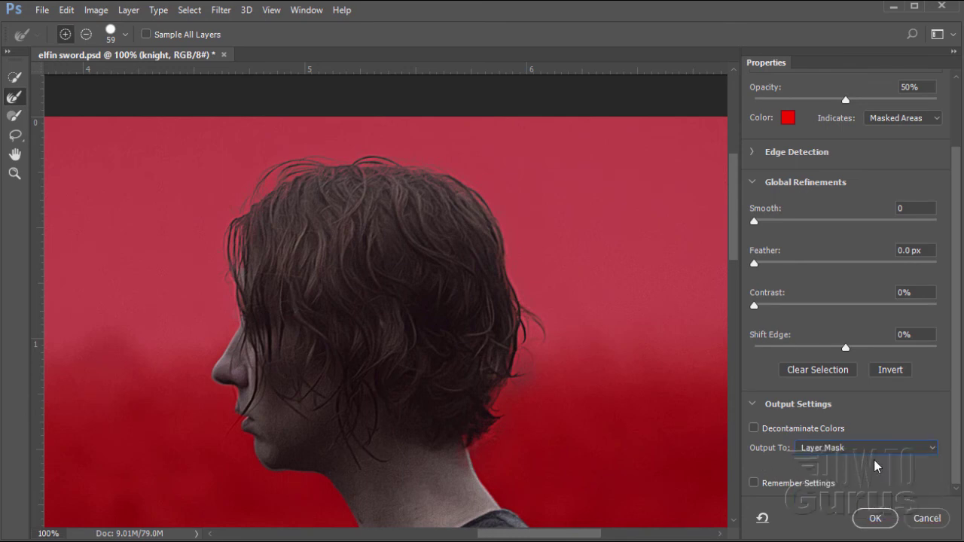
left_click(877, 522)
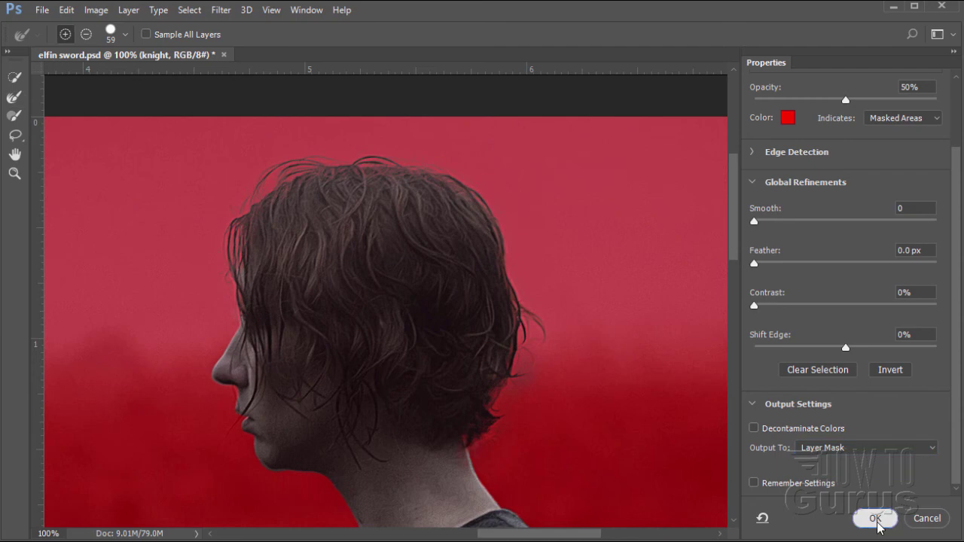
left_click(876, 520)
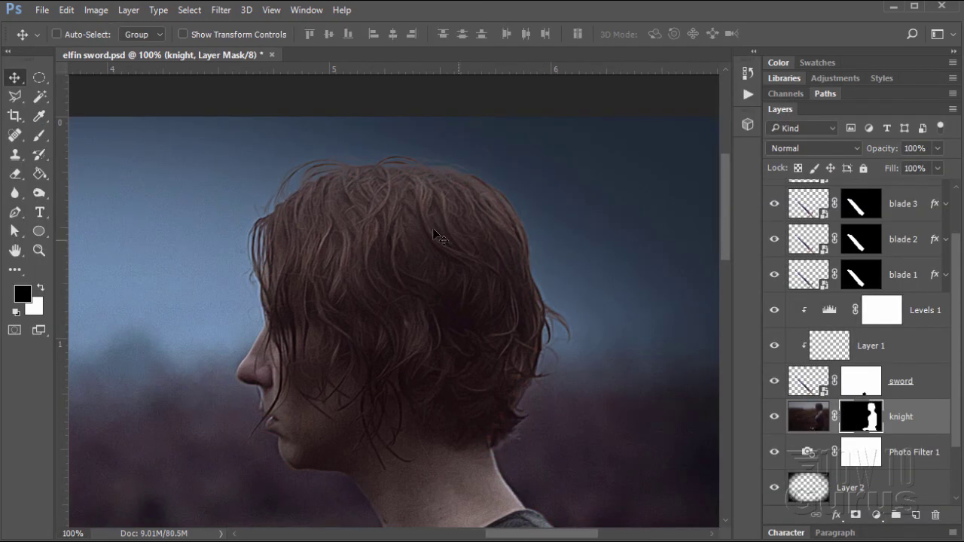
Compare the full composite with the knight layer hidden and shown, and examine the masked hair edge up close
left_click(271, 10)
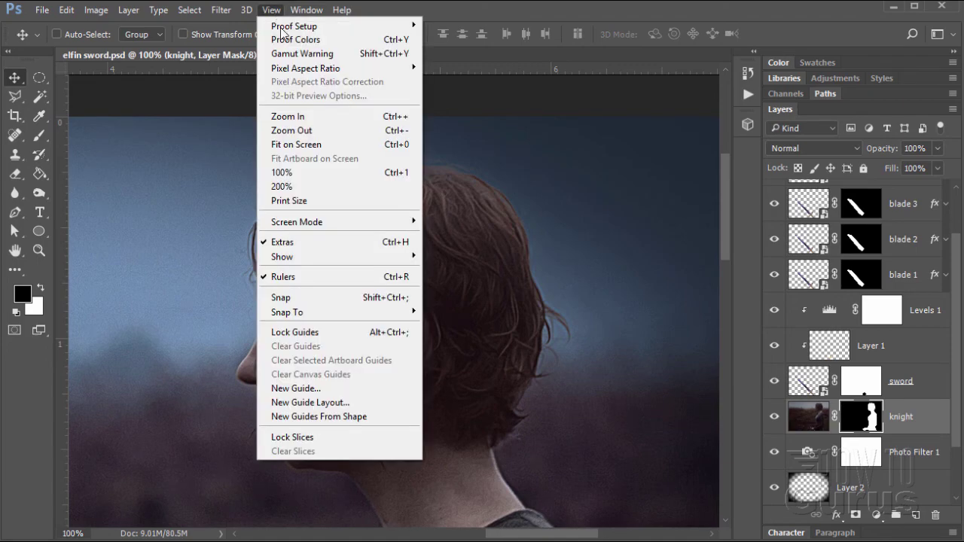
left_click(303, 148)
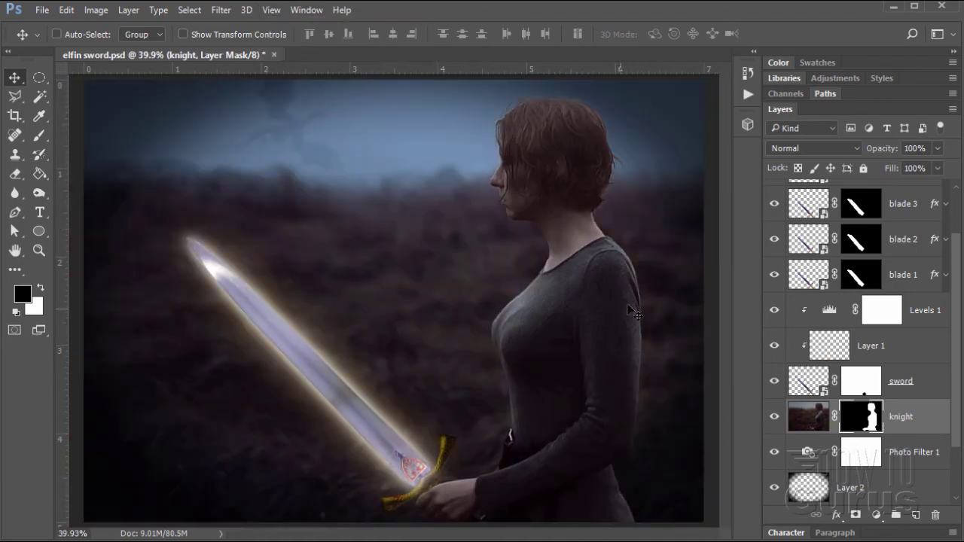
left_click(776, 419)
left_click(775, 418)
left_click(776, 419)
left_click(776, 419)
left_click(775, 419)
left_click(776, 419)
left_click(776, 419)
left_click(775, 419)
left_click(776, 419)
left_click(775, 419)
left_click(778, 419)
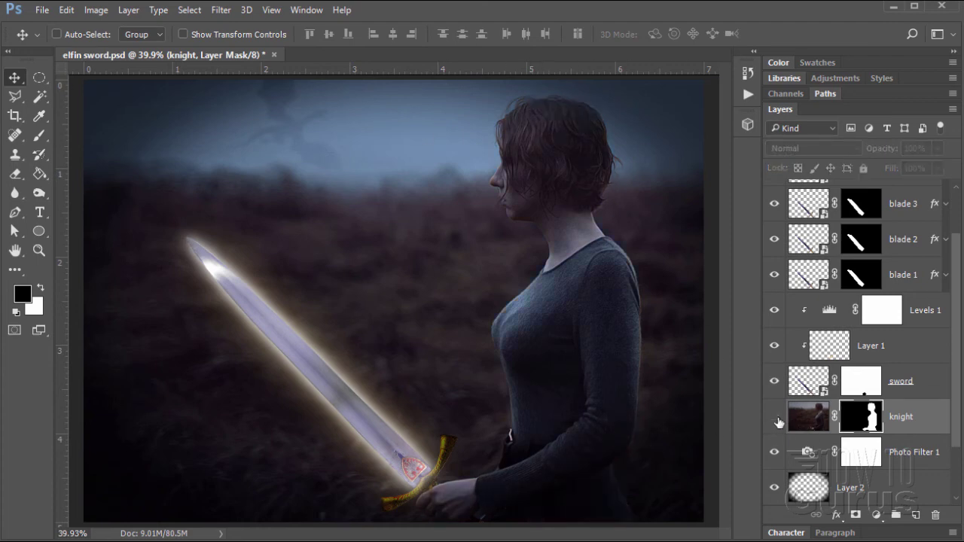
left_click(776, 423)
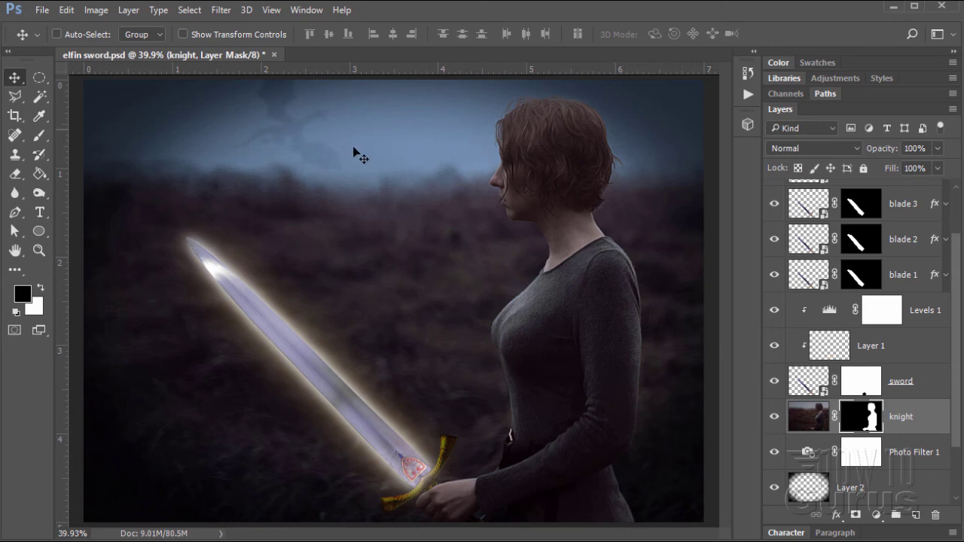
left_click(38, 251)
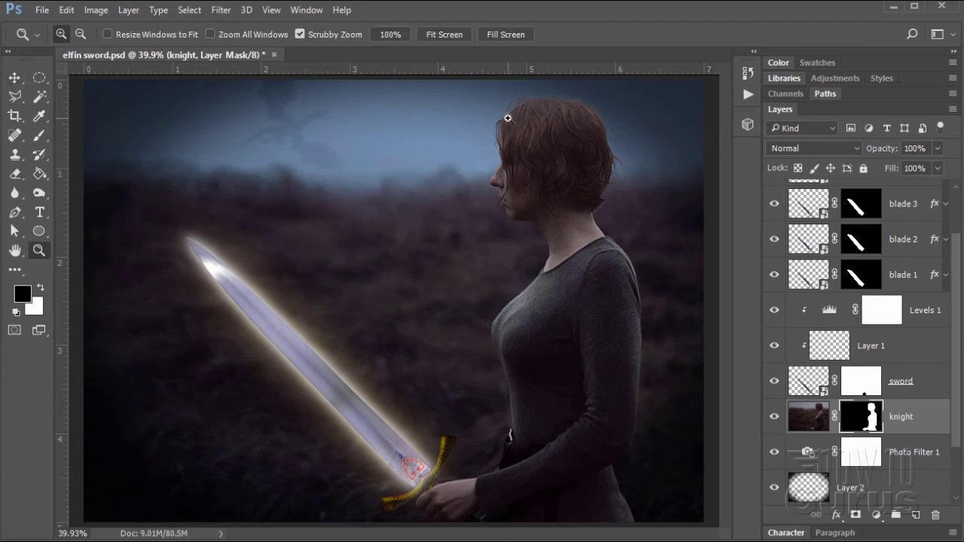
left_click_drag(508, 118, 605, 157)
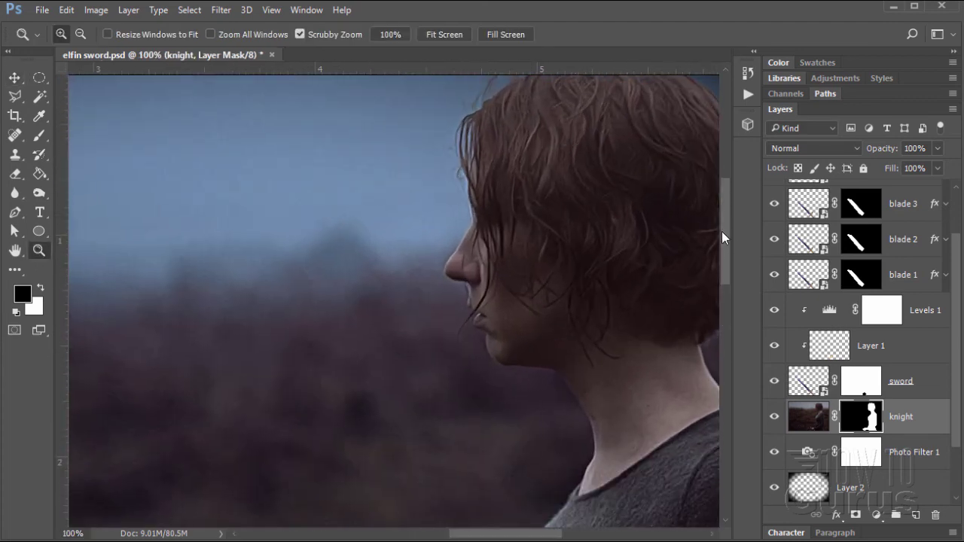
left_click_drag(727, 229, 727, 196)
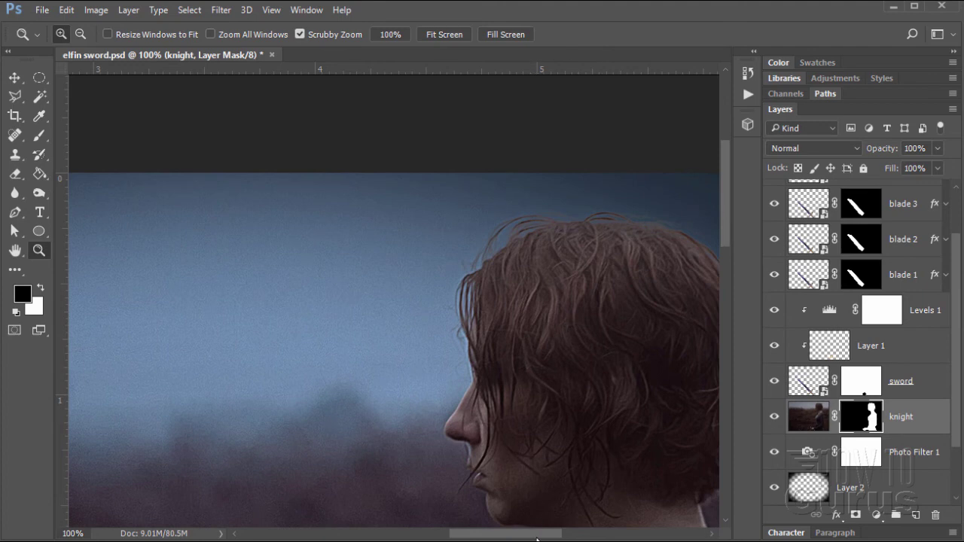
left_click_drag(531, 533, 564, 535)
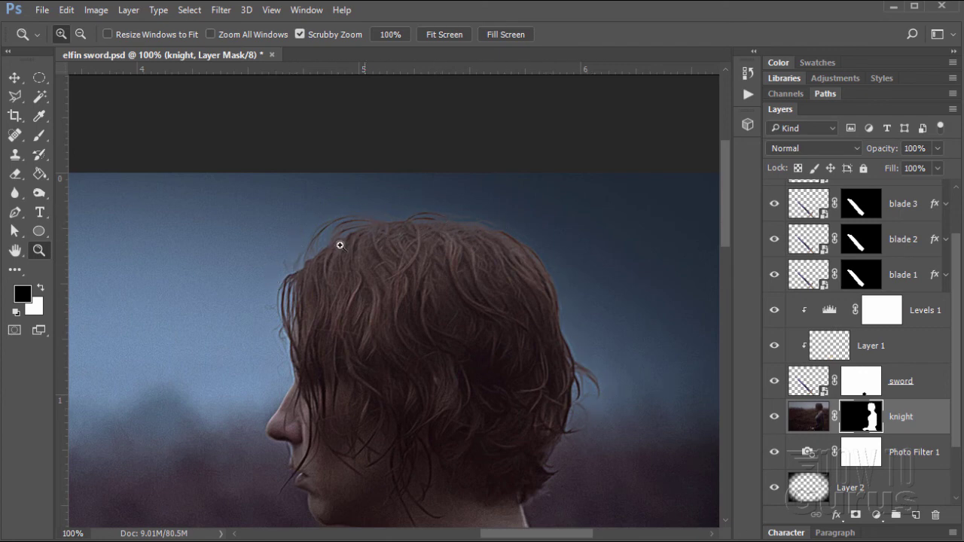
Make the knight layer's image active instead of its mask and choose the Burn tool
left_click(804, 420)
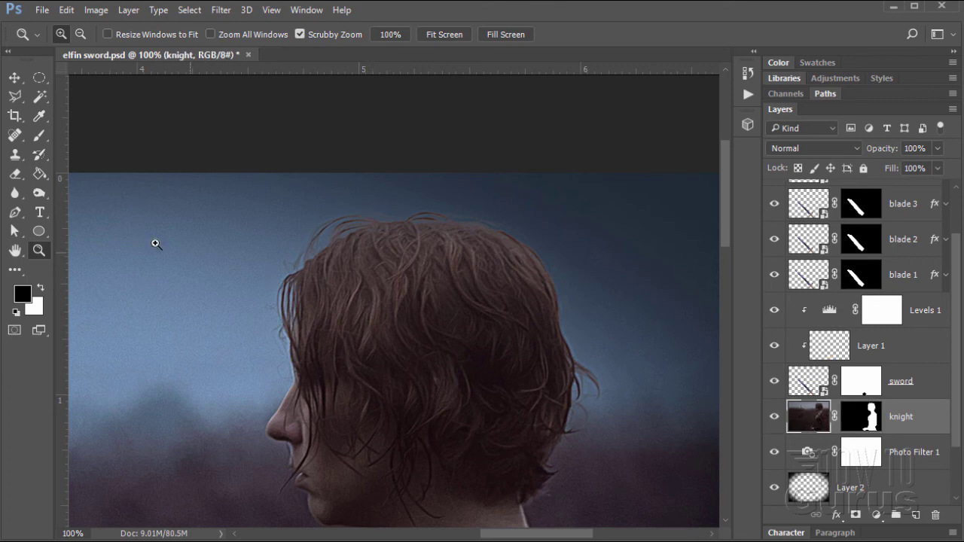
left_click(40, 194)
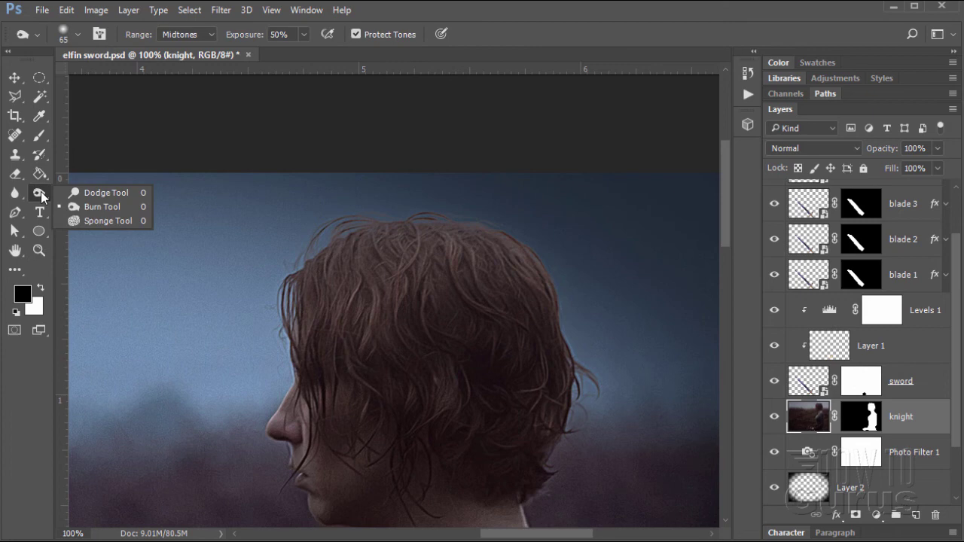
left_click(97, 208)
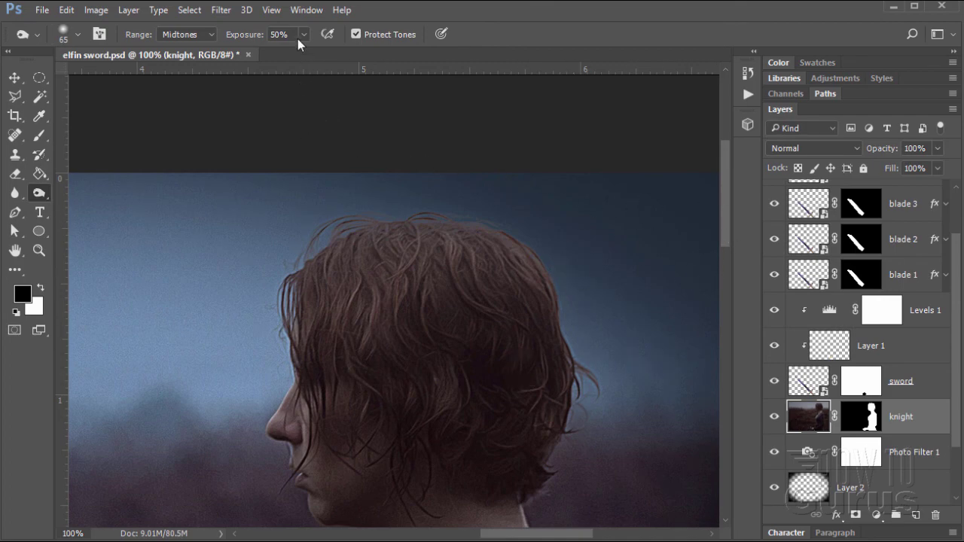
left_click(305, 10)
mouse_move(272, 16)
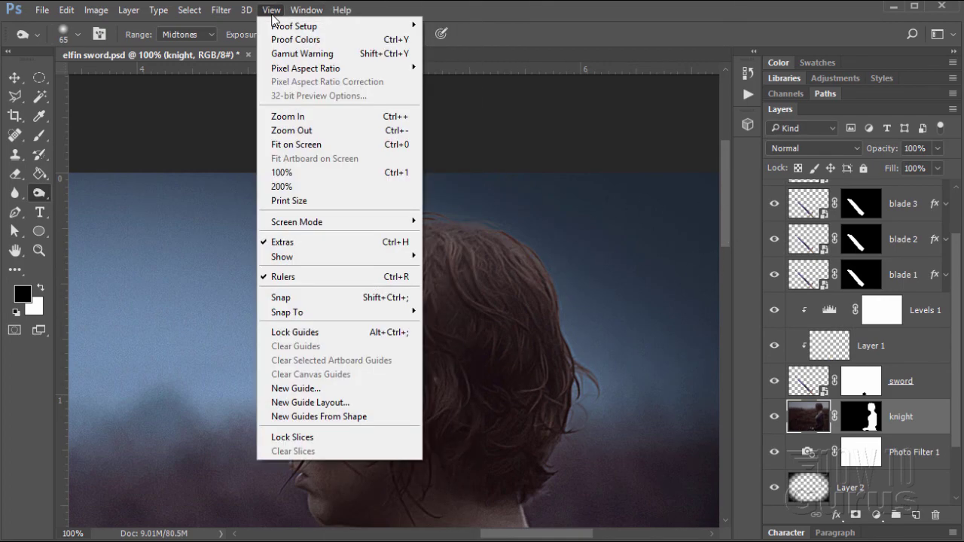
left_click(304, 145)
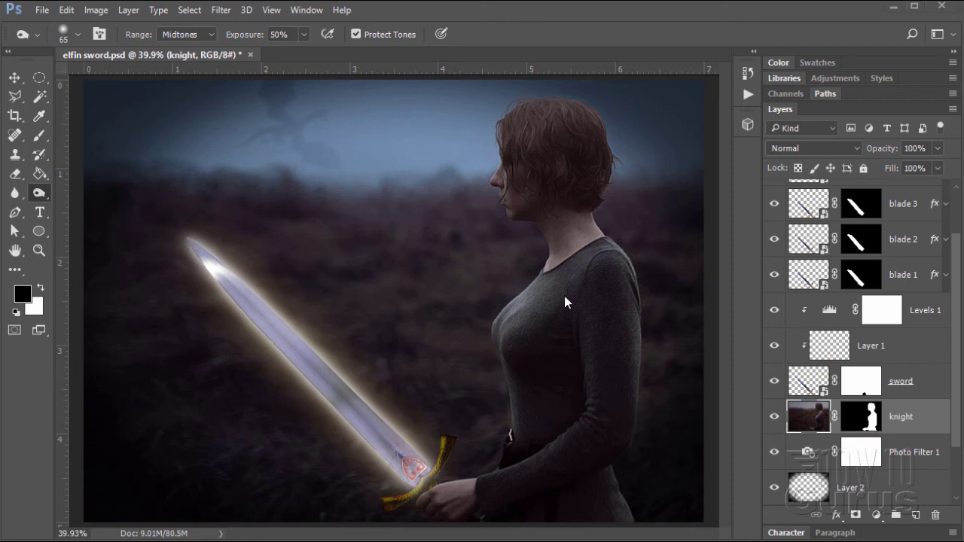
Add a Levels adjustment layer clipped to the knight layer, with the midtone input at 0.76 and the white input at 144
left_click(126, 14)
mouse_move(221, 159)
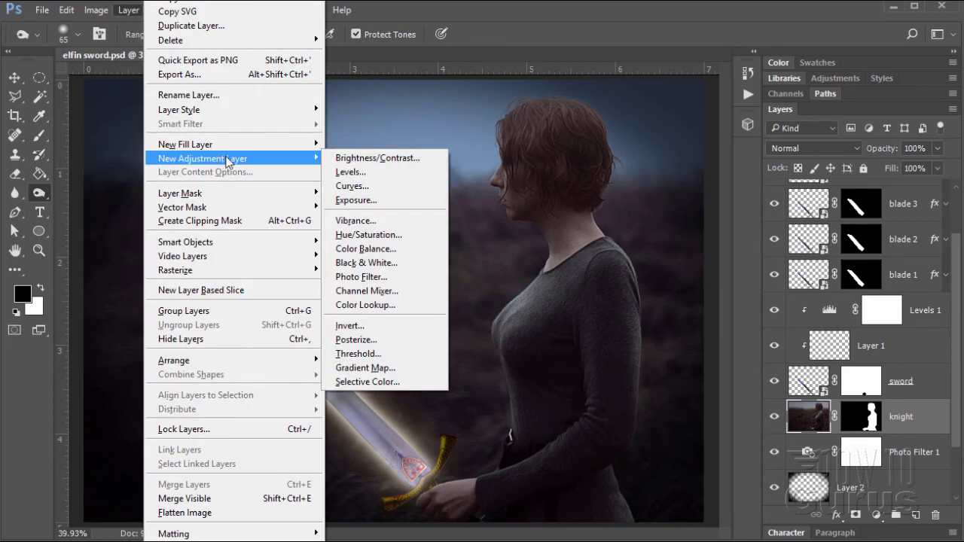
left_click(351, 170)
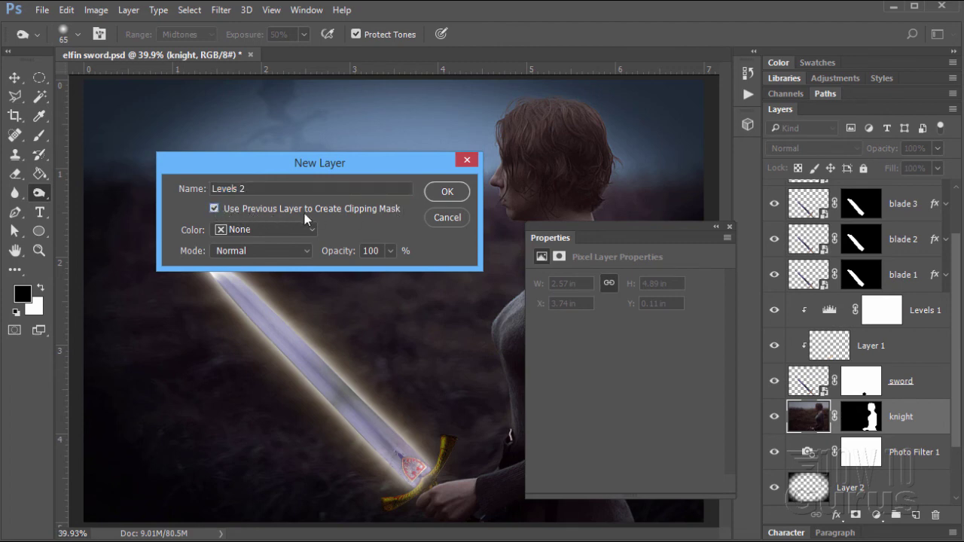
left_click(440, 192)
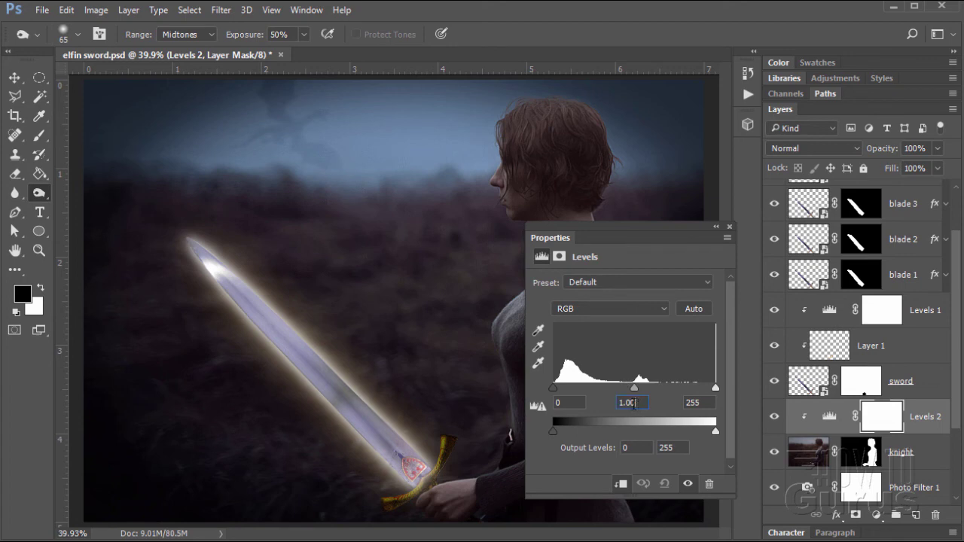
left_click_drag(634, 402, 604, 406)
type(".76")
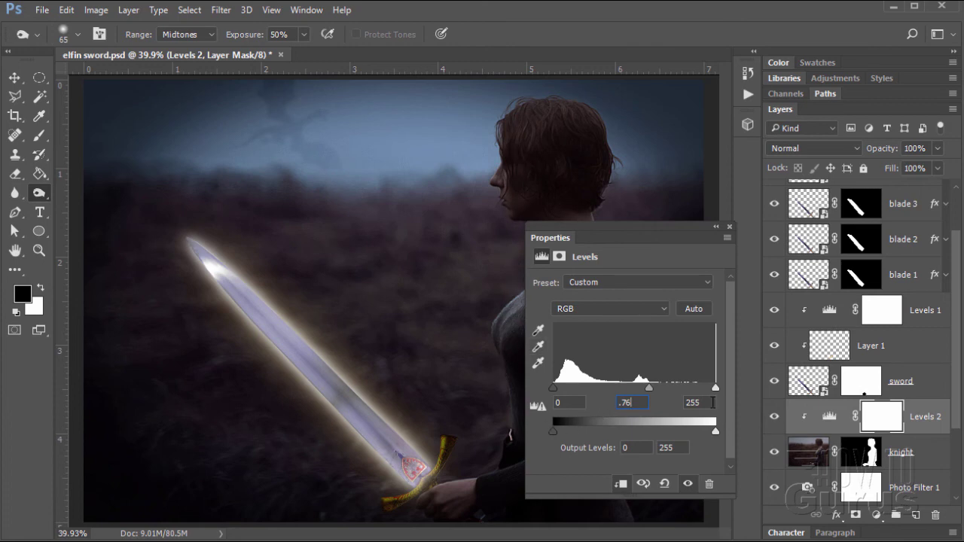
left_click_drag(712, 403, 676, 405)
type("144")
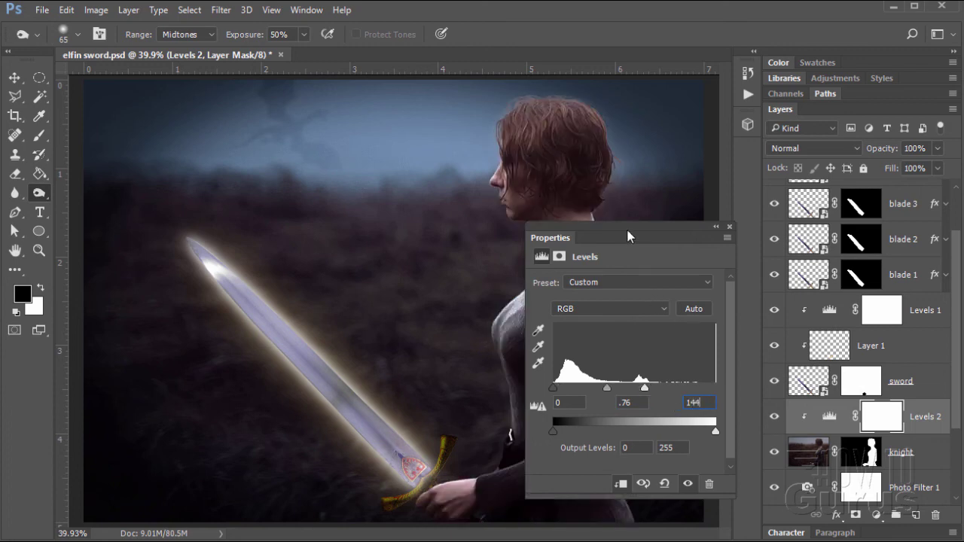
Compare the knight's tones with the clipped Levels adjustment turned off and on, then close its properties
left_click_drag(628, 232, 742, 243)
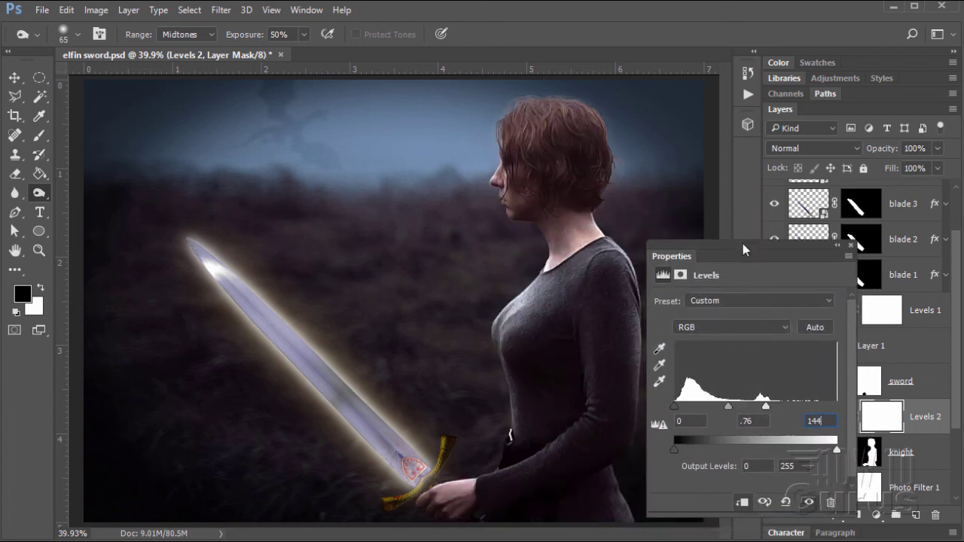
left_click(806, 503)
left_click(807, 503)
left_click(808, 504)
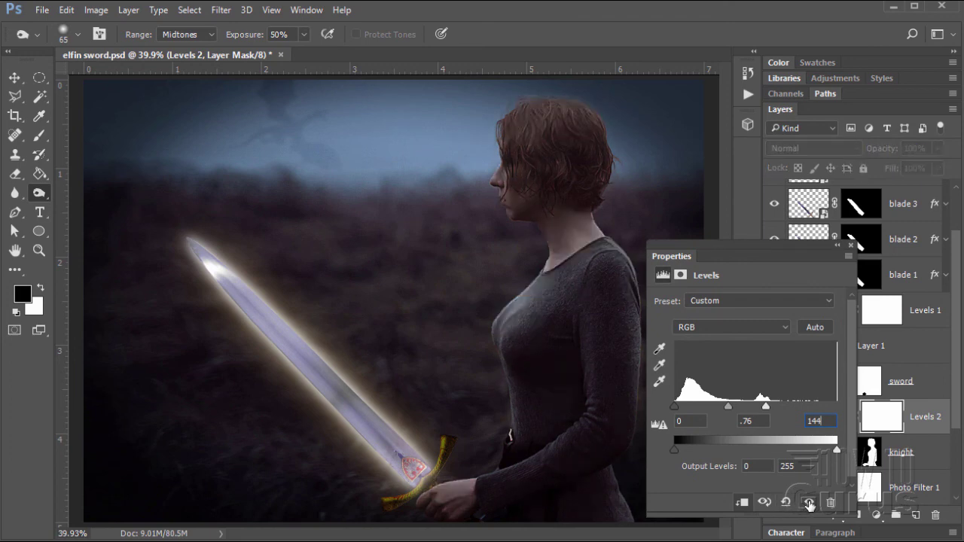
left_click(809, 503)
left_click(808, 504)
left_click(809, 504)
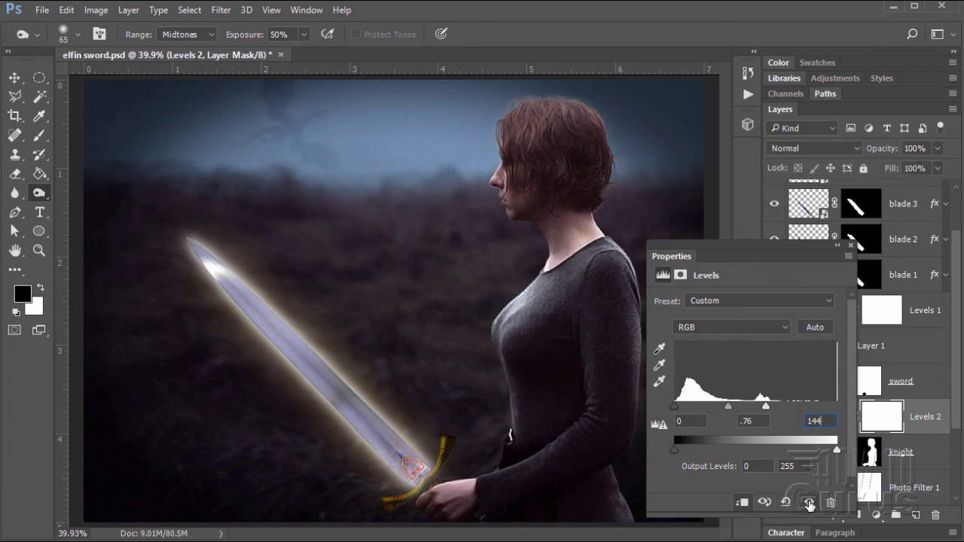
left_click(851, 247)
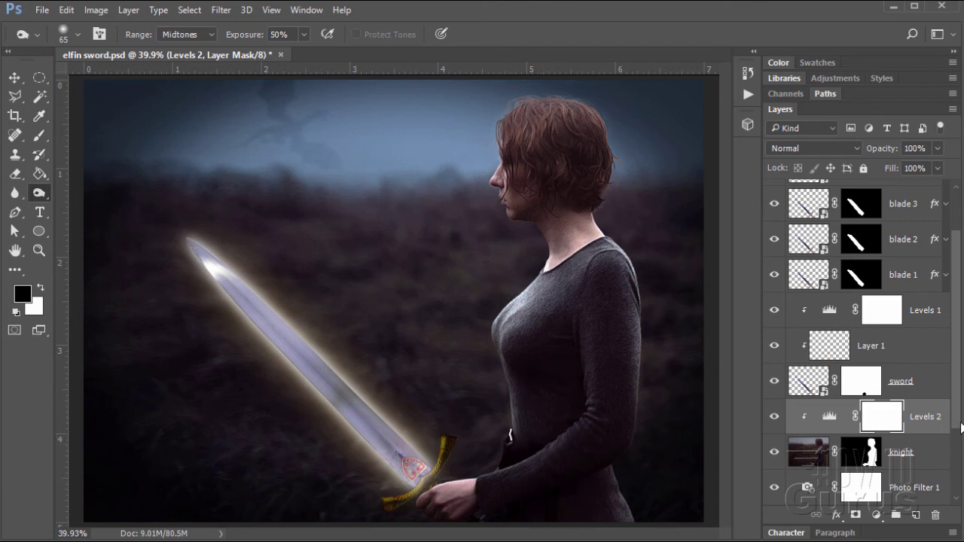
Add a new empty layer directly above the knight layer, clipped to the knight
left_click_drag(955, 404, 960, 482)
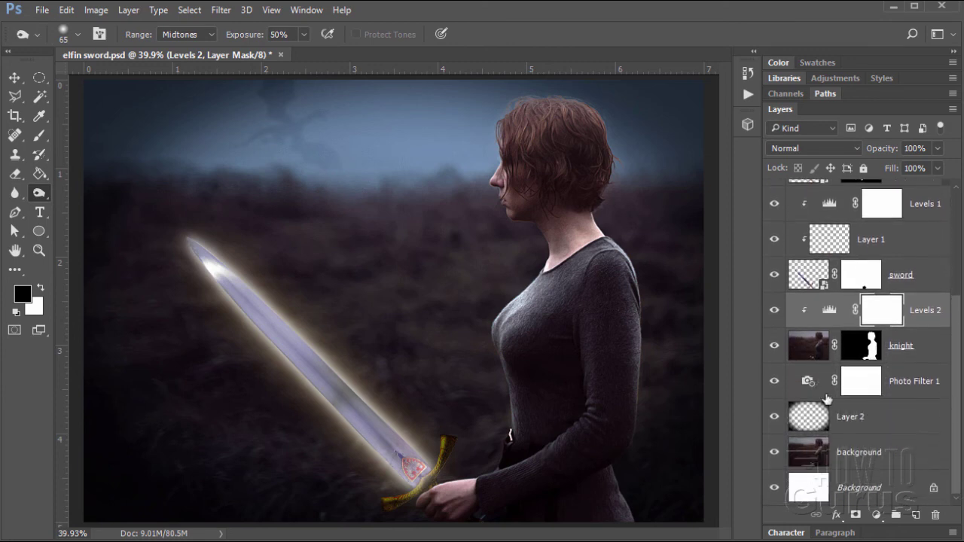
left_click(812, 357)
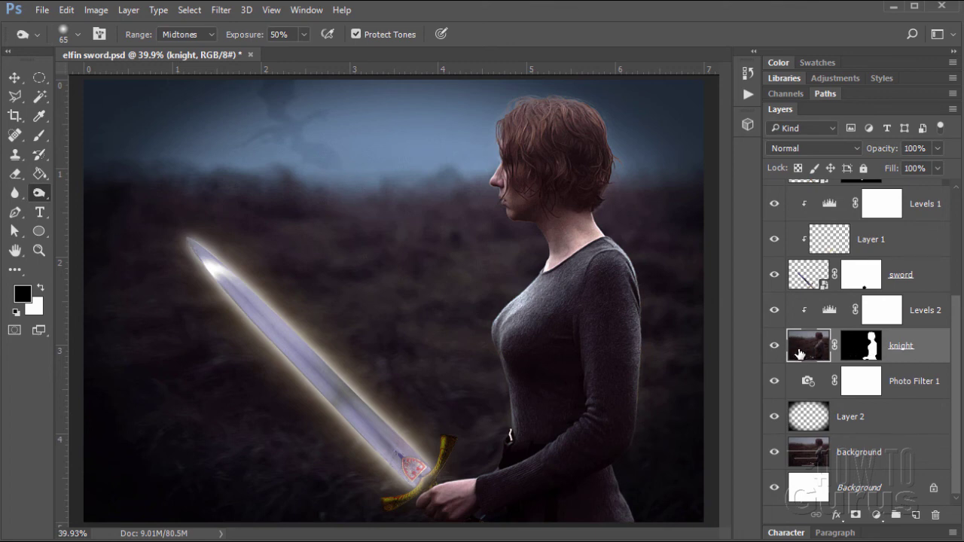
left_click(914, 515)
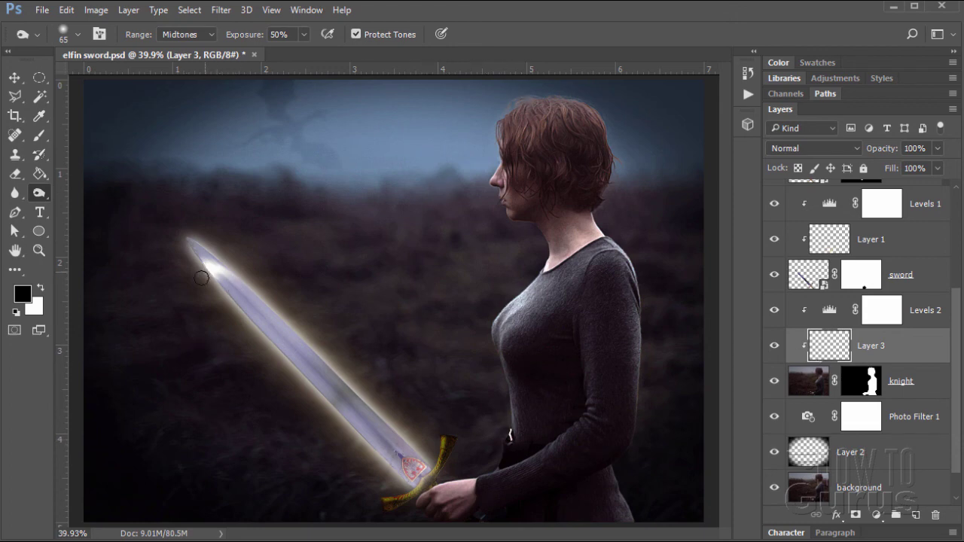
Set the foreground colour to the warm yellow fede9a
left_click(24, 295)
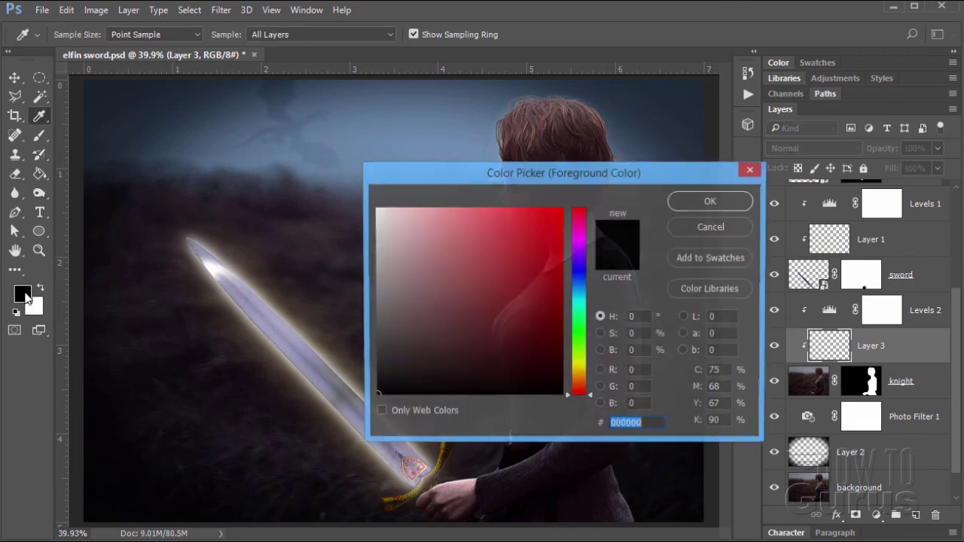
left_click(581, 377)
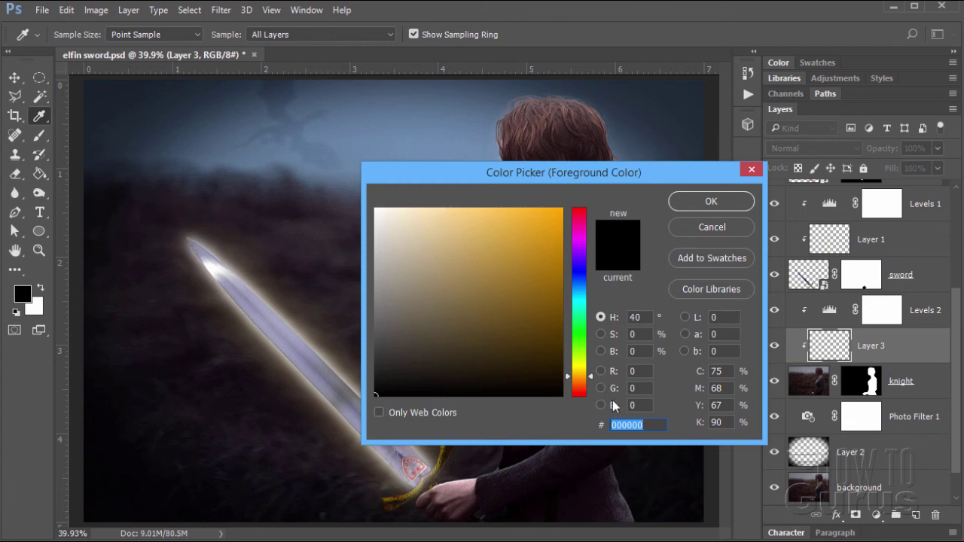
left_click_drag(660, 424, 607, 426)
type("fed")
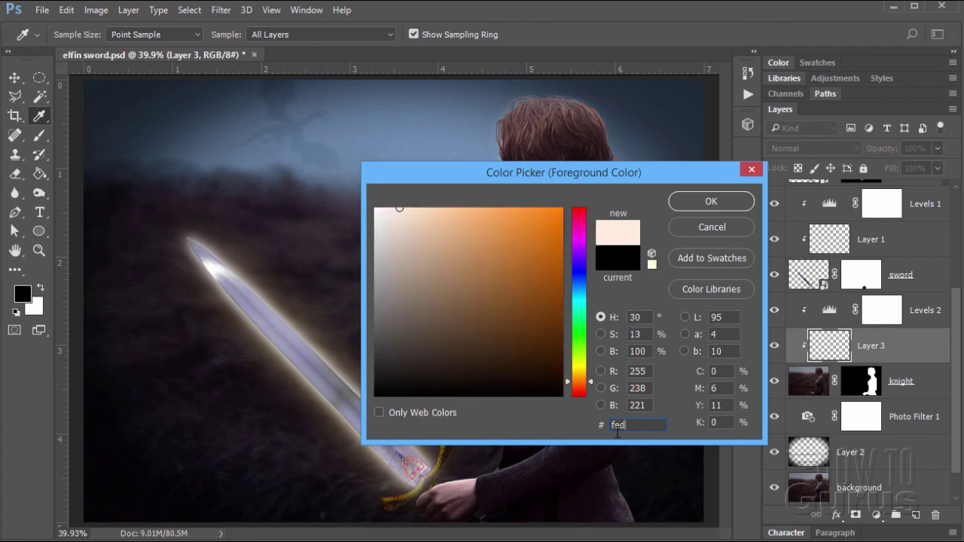
type("e")
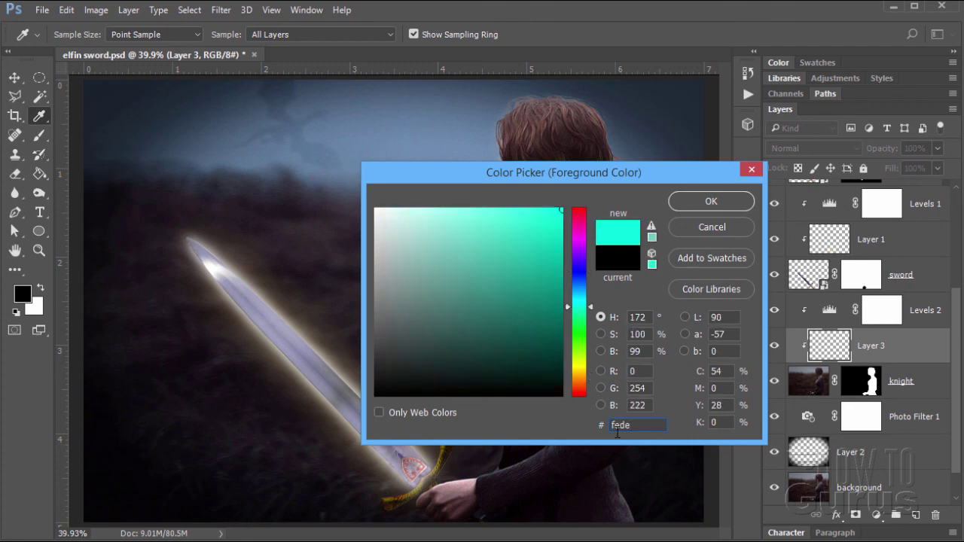
type("9a")
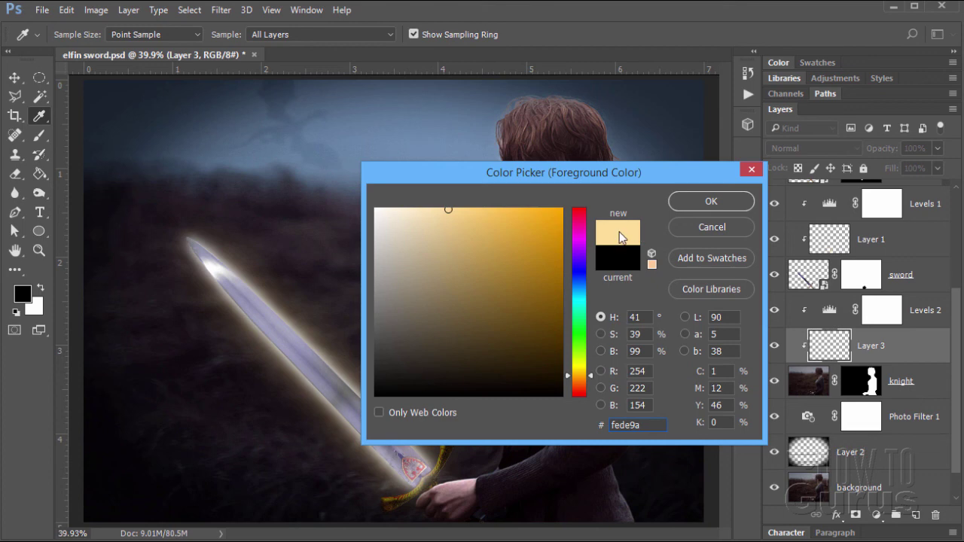
left_click(719, 200)
key("o")
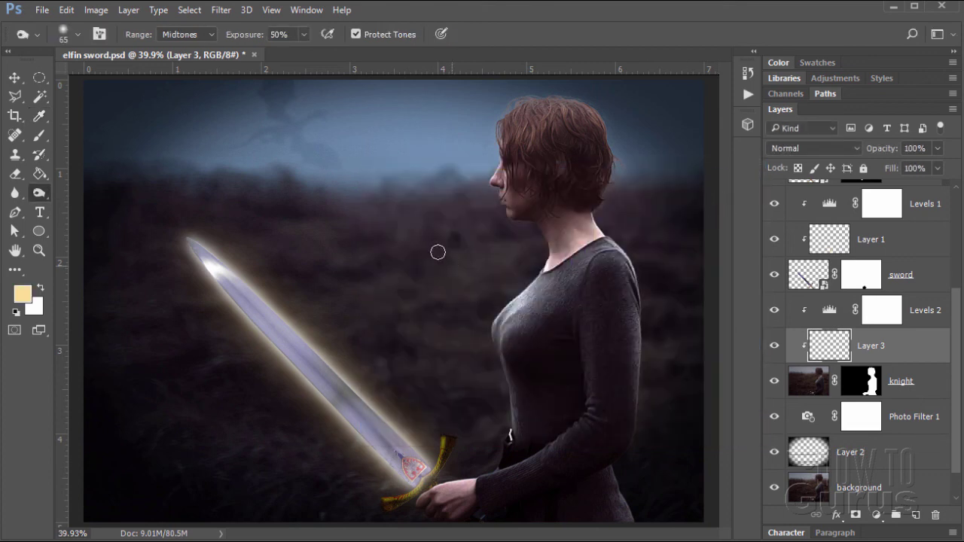
Paint the yellow down the knight's front from face to hands with a soft 800 px brush at 76% opacity
left_click(39, 136)
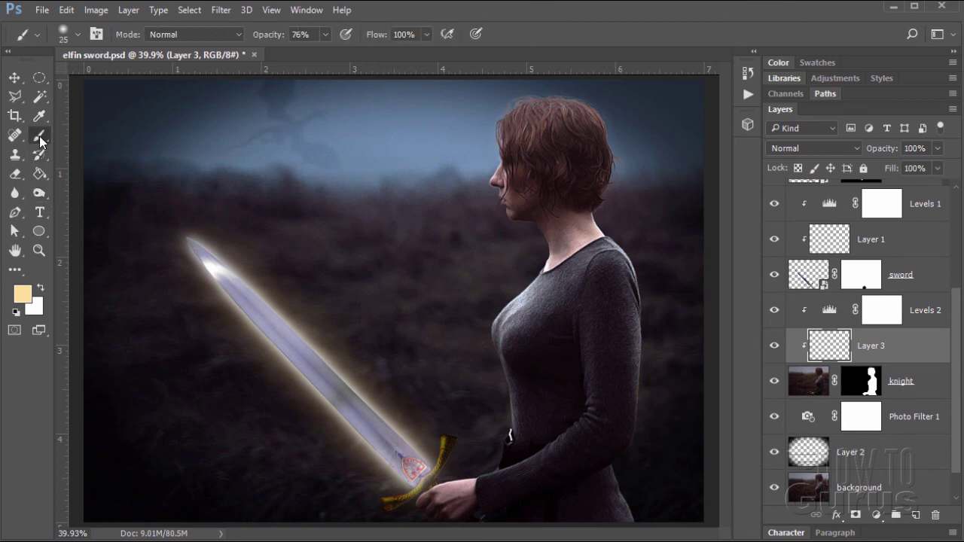
left_click(78, 35)
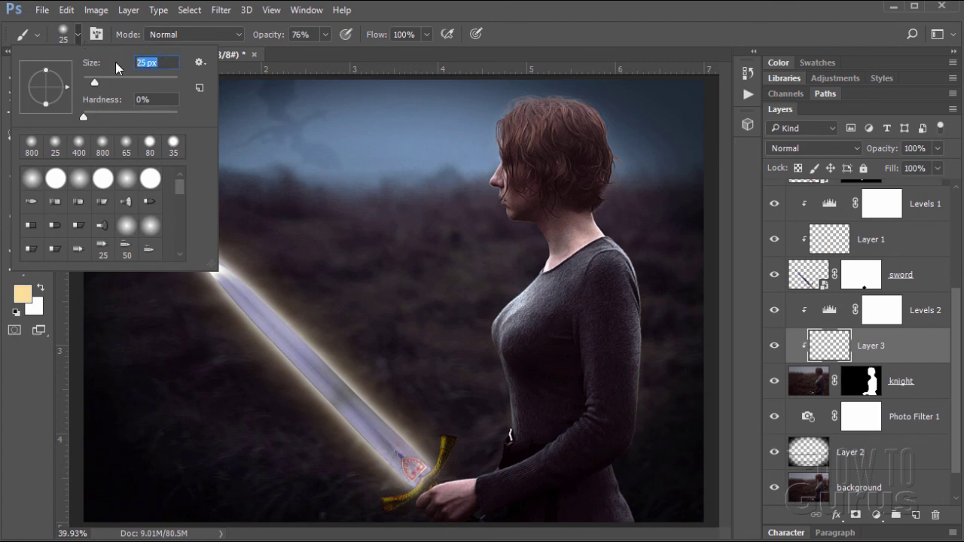
type("800")
left_click(79, 34)
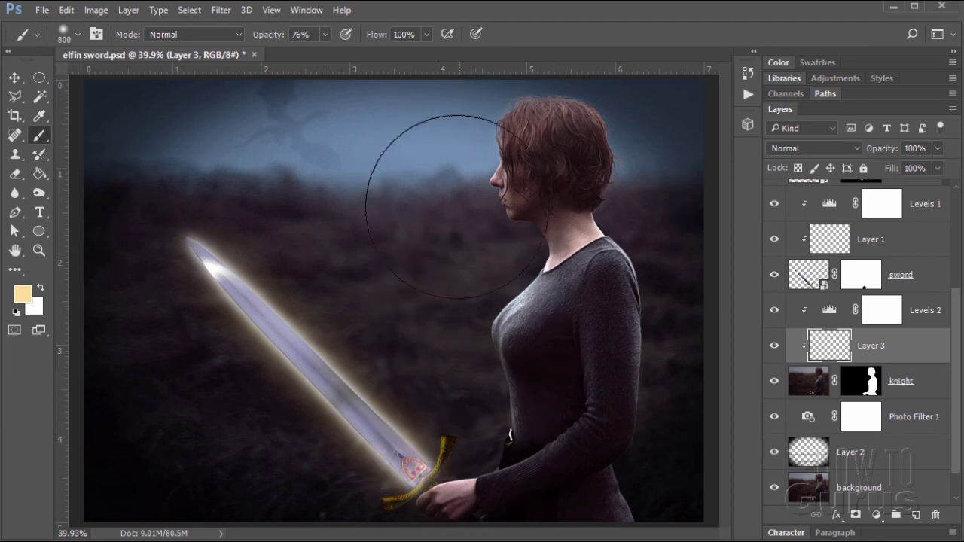
mouse_move(441, 151)
left_mouse_down()
mouse_move(466, 196)
mouse_move(469, 327)
mouse_move(437, 462)
left_mouse_up()
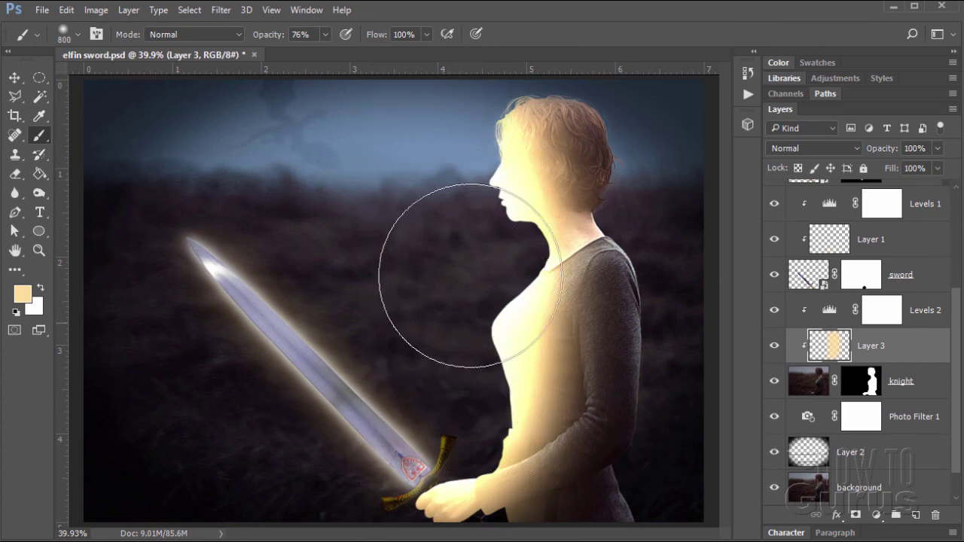
Blend the yellow paint layer in Soft Light mode at 50% opacity
left_click(14, 78)
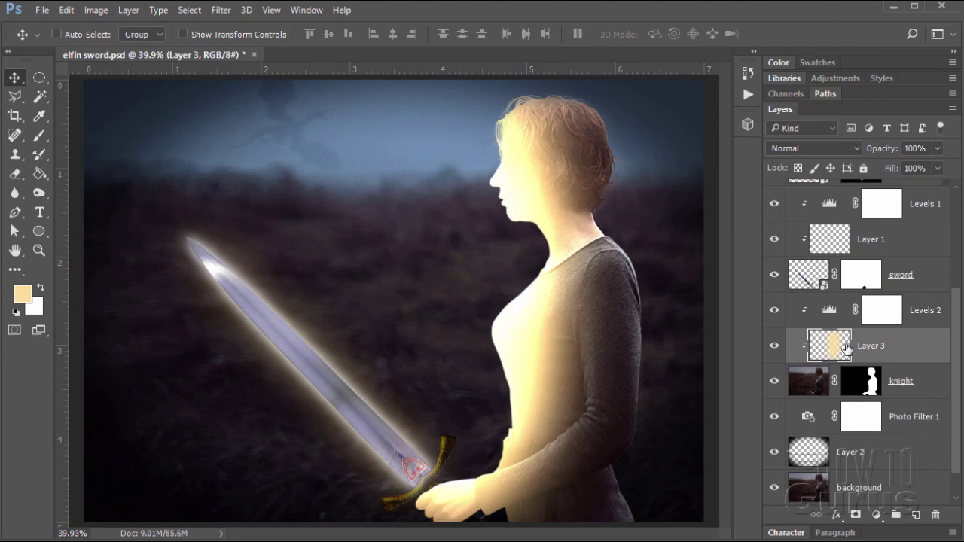
left_click(797, 150)
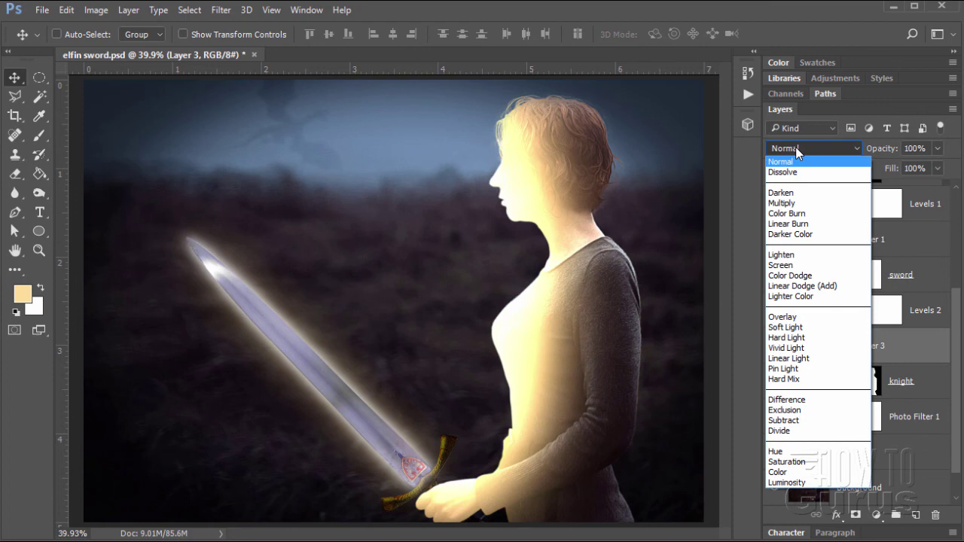
left_click(788, 327)
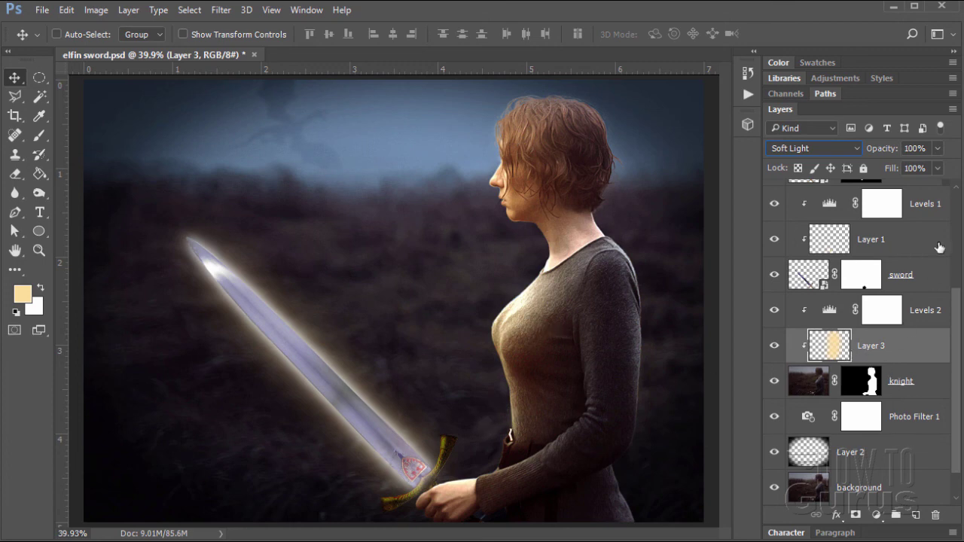
left_click(884, 150)
type("50")
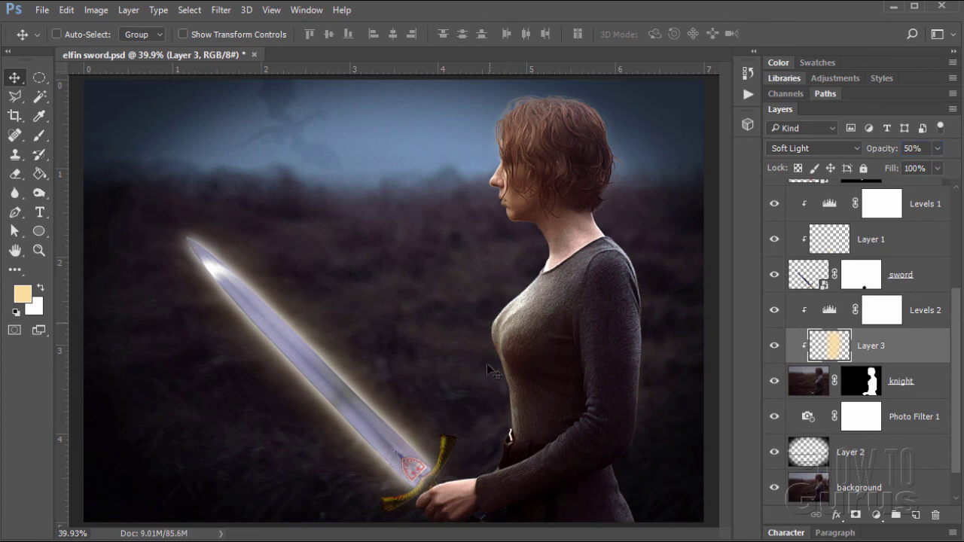
Compare the knight with the yellow glow layer hidden and shown
left_click(774, 348)
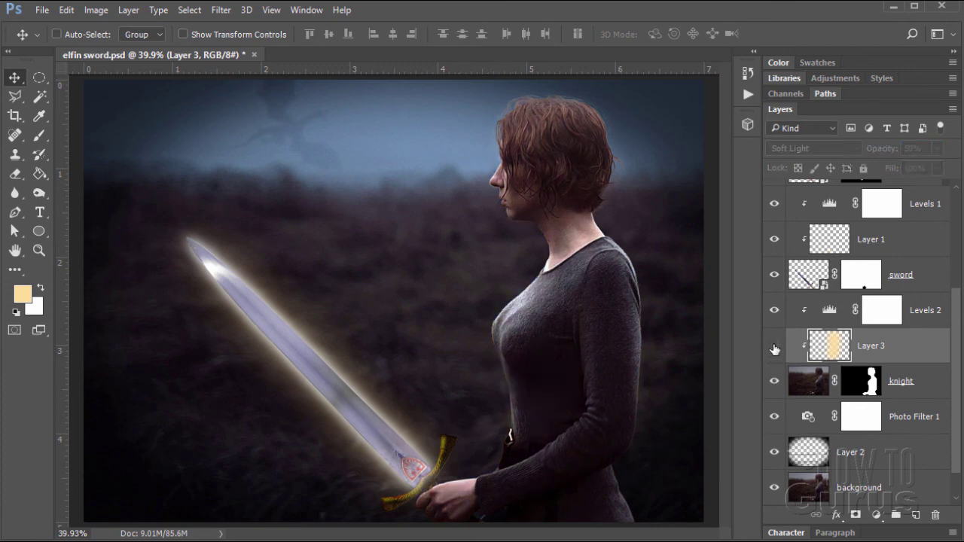
left_click(774, 348)
left_click(774, 348)
left_click(774, 348)
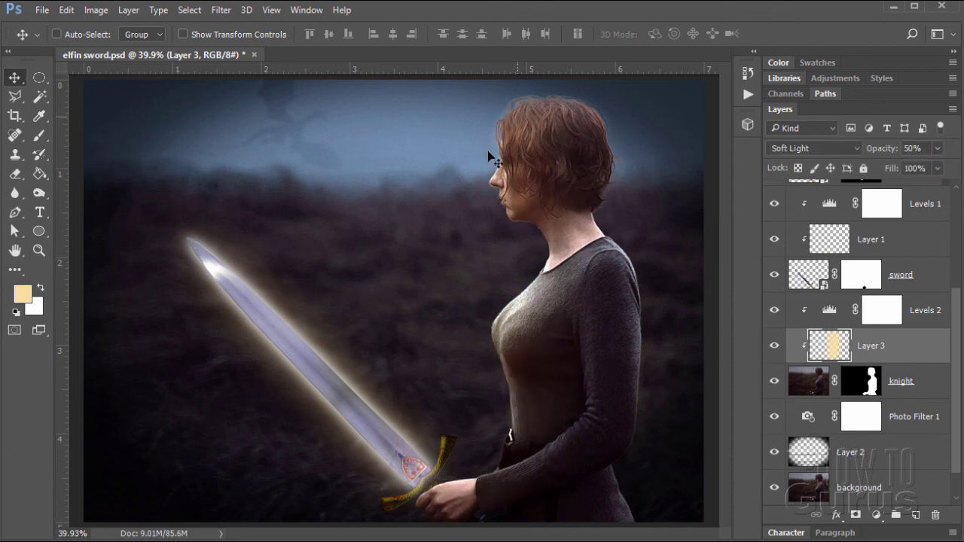
left_click(774, 346)
left_click(776, 346)
left_click(776, 348)
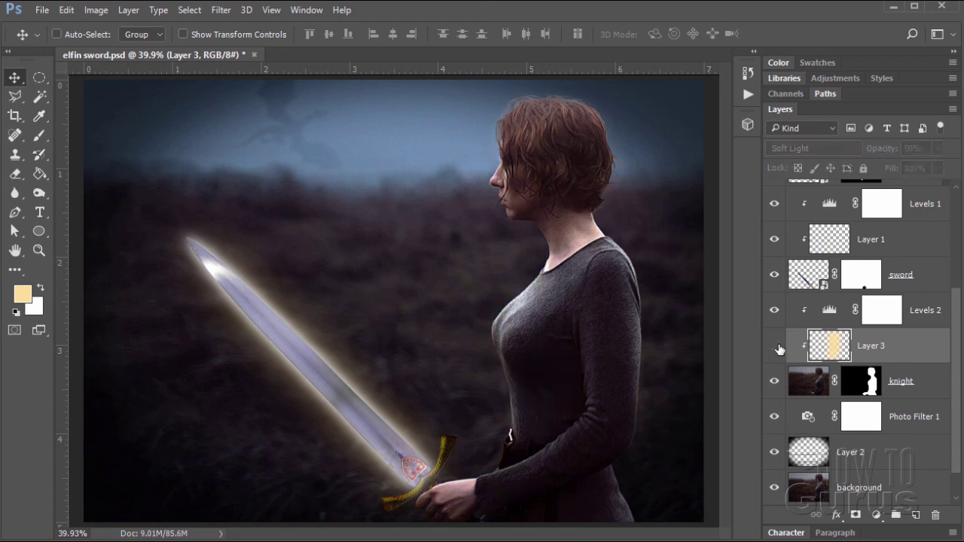
left_click(776, 348)
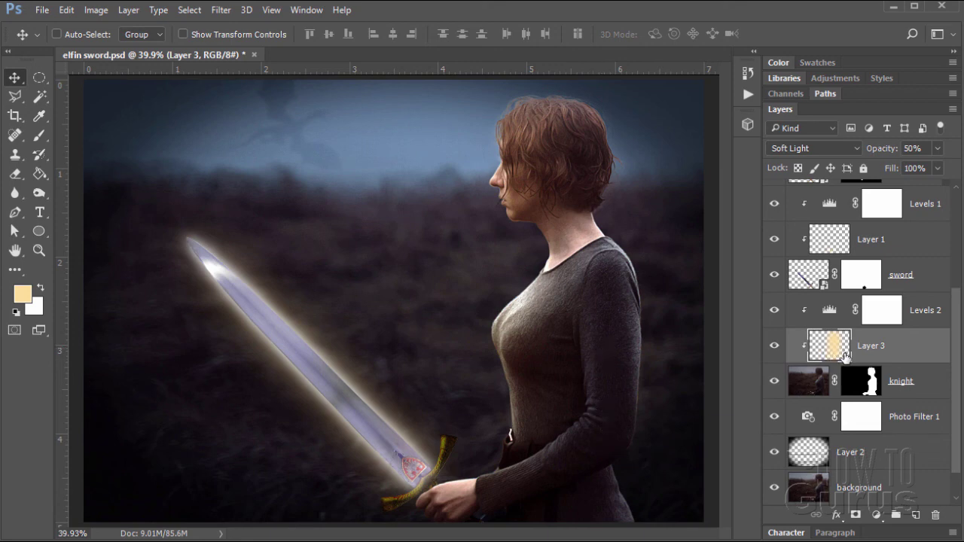
Add another clipped layer above the yellow glow layer and set the foreground colour to the dark blue 050b7d
left_click(915, 515)
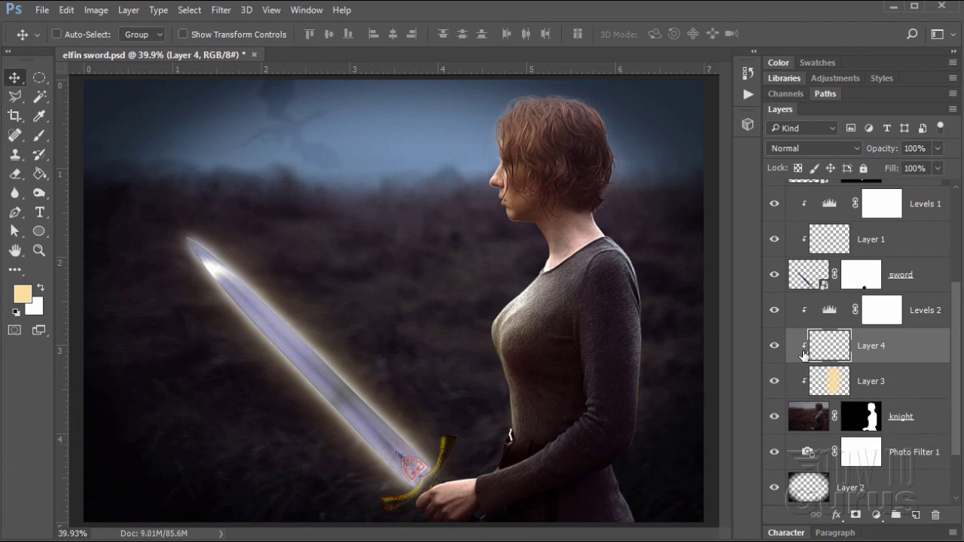
left_click(22, 293)
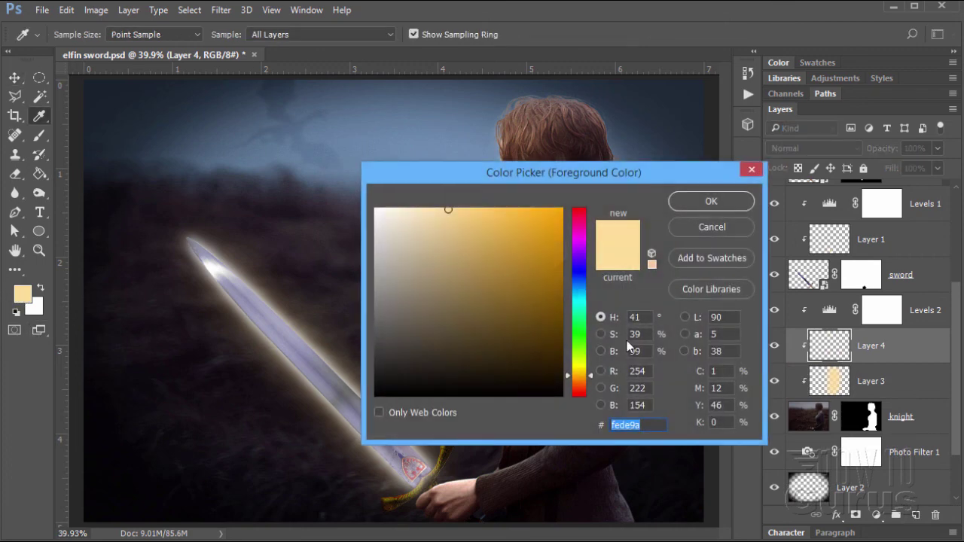
left_click(577, 278)
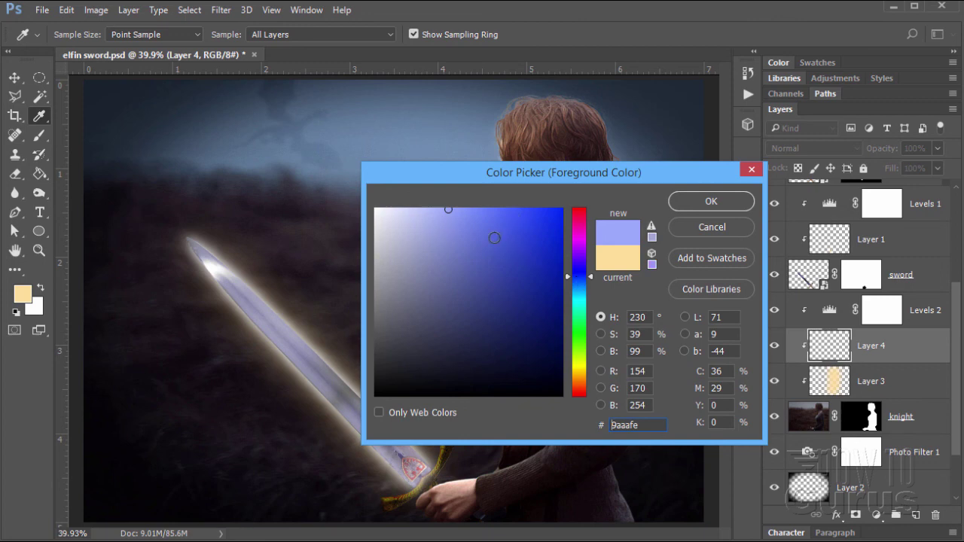
left_click(558, 288)
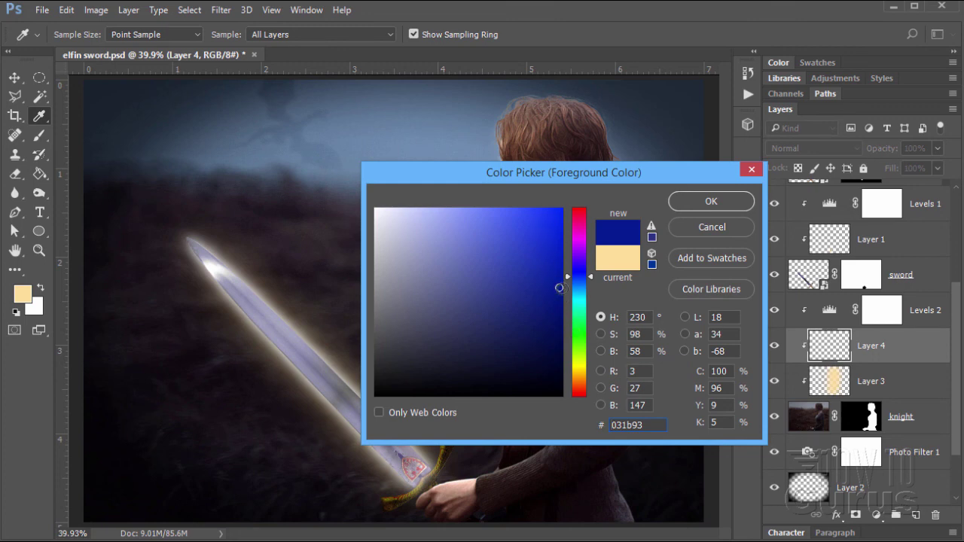
left_click_drag(559, 287, 585, 283)
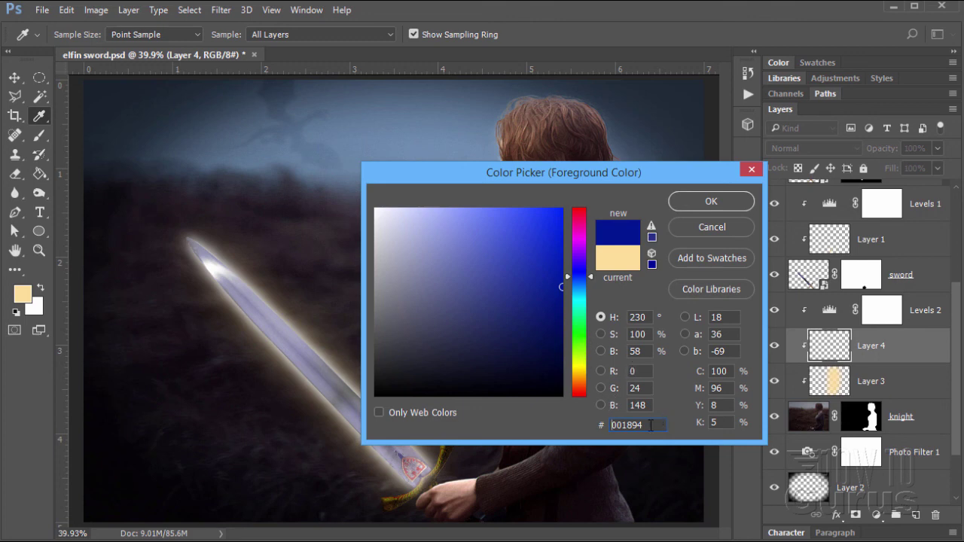
left_click_drag(651, 425, 609, 426)
type("050")
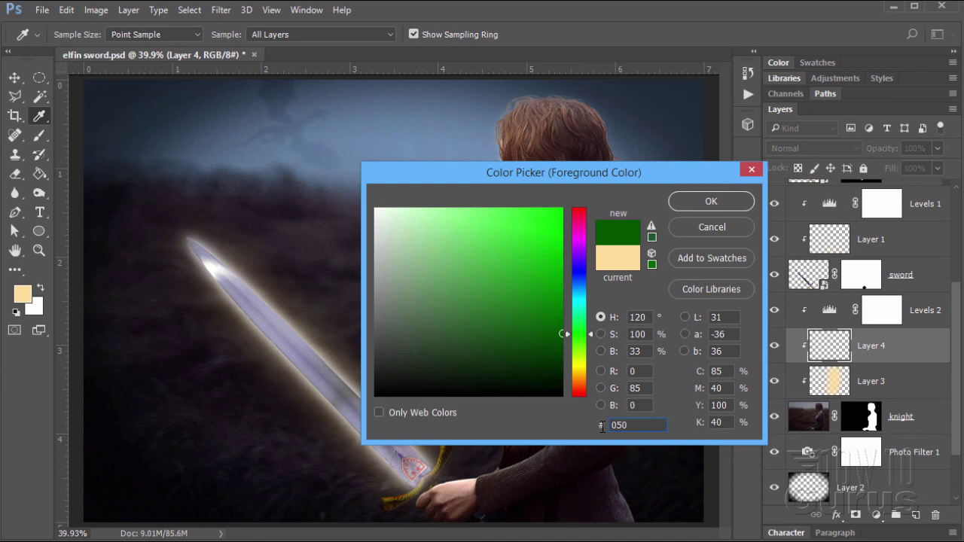
type("b7d")
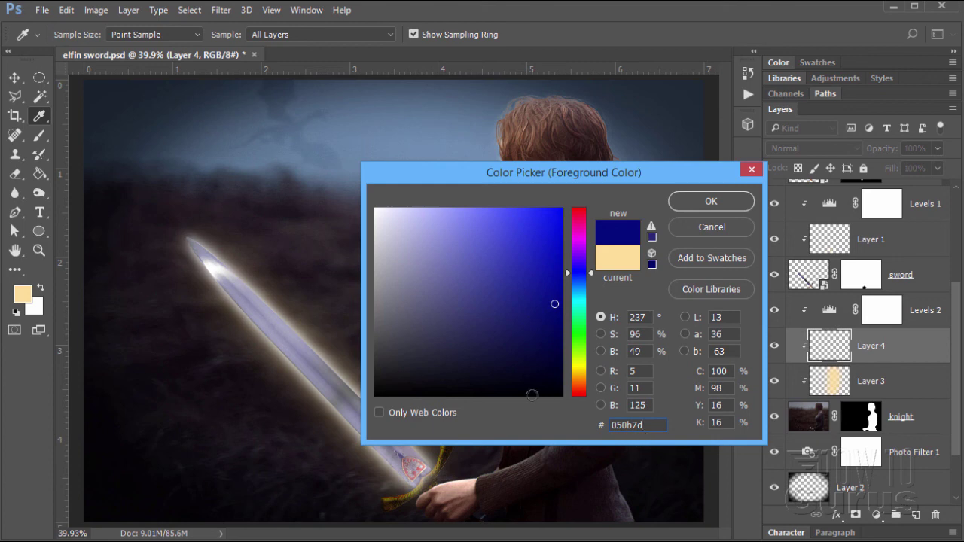
left_click(712, 202)
key("v")
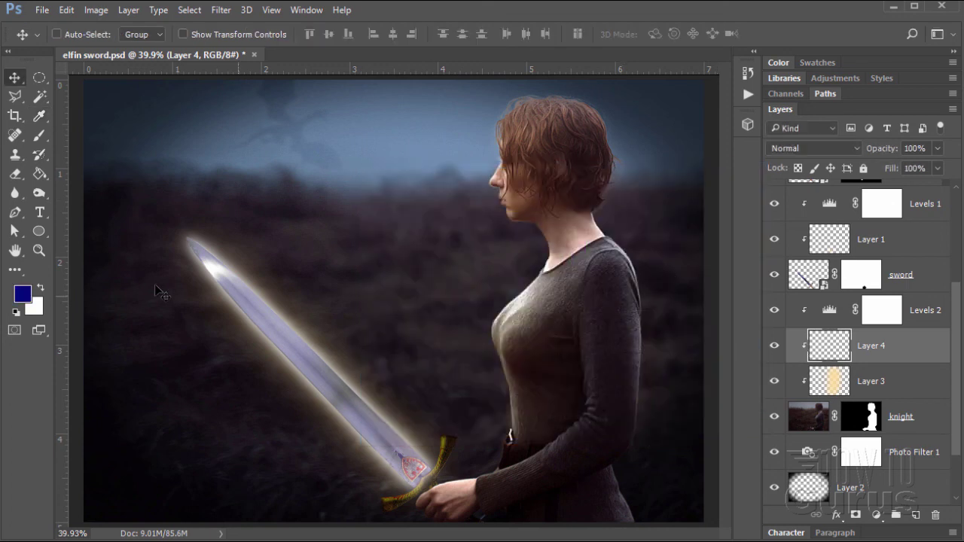
Paint the dark blue down the knight's back from head to hips on Layer 4 with a soft 400 px brush
left_click(39, 135)
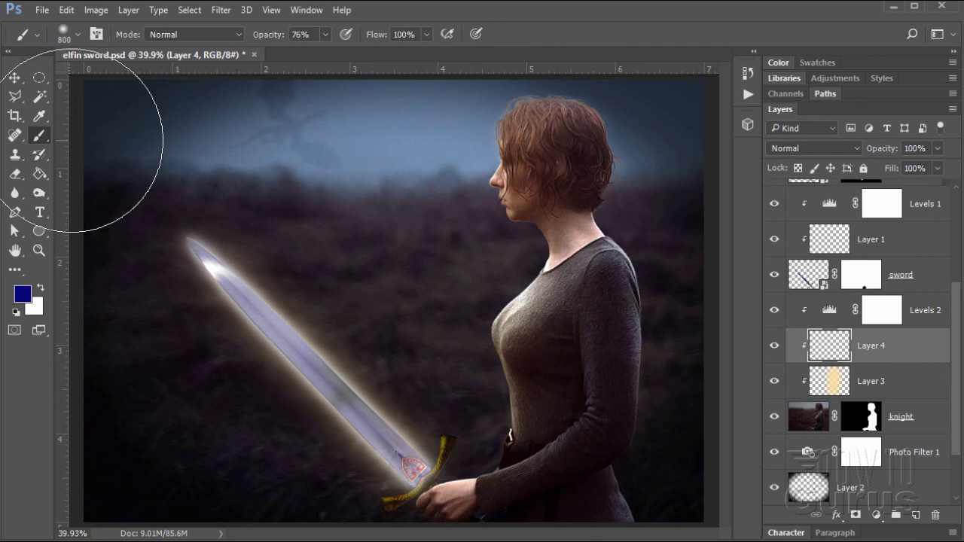
left_click(78, 34)
left_click(104, 66)
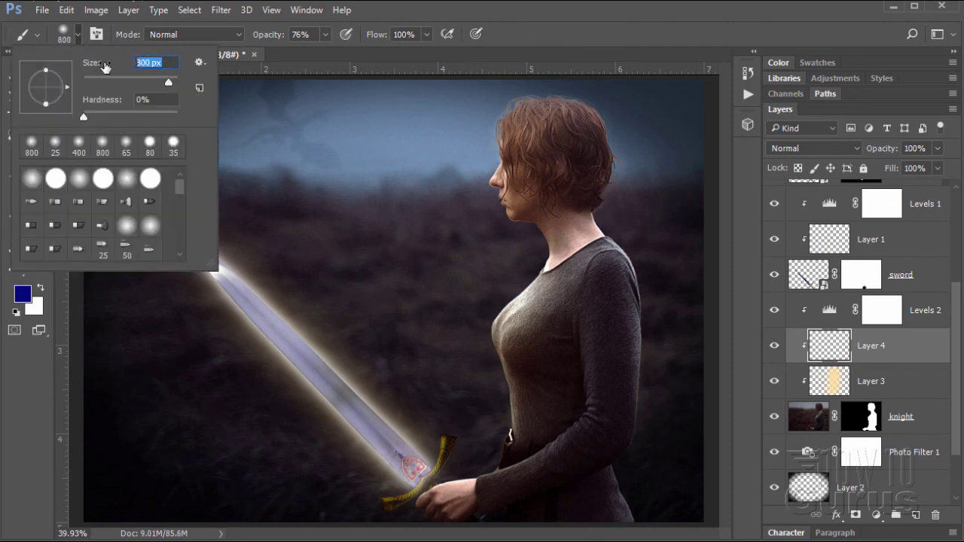
type("400")
left_click(78, 35)
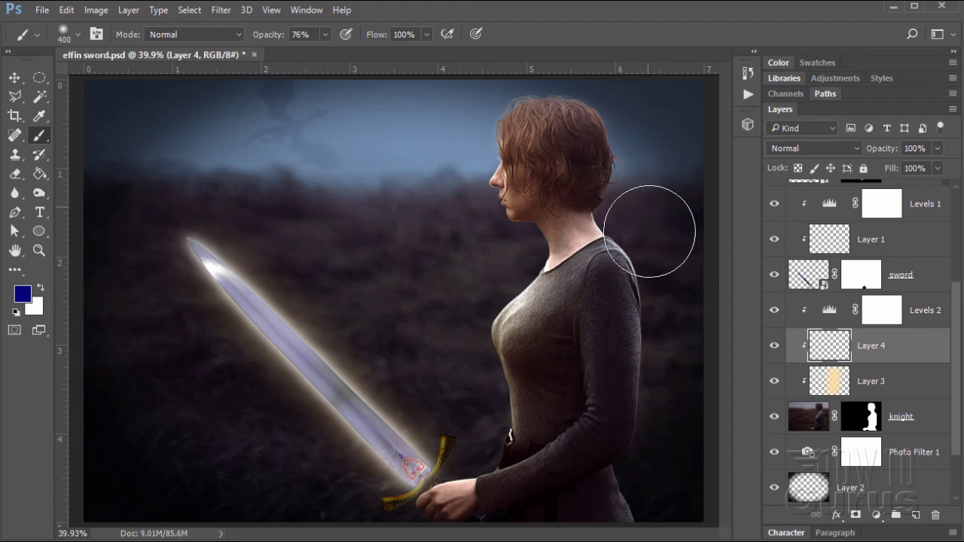
mouse_move(625, 143)
left_mouse_down()
mouse_move(663, 301)
mouse_move(646, 246)
mouse_move(661, 300)
mouse_move(650, 440)
mouse_move(654, 423)
mouse_move(657, 518)
left_mouse_up()
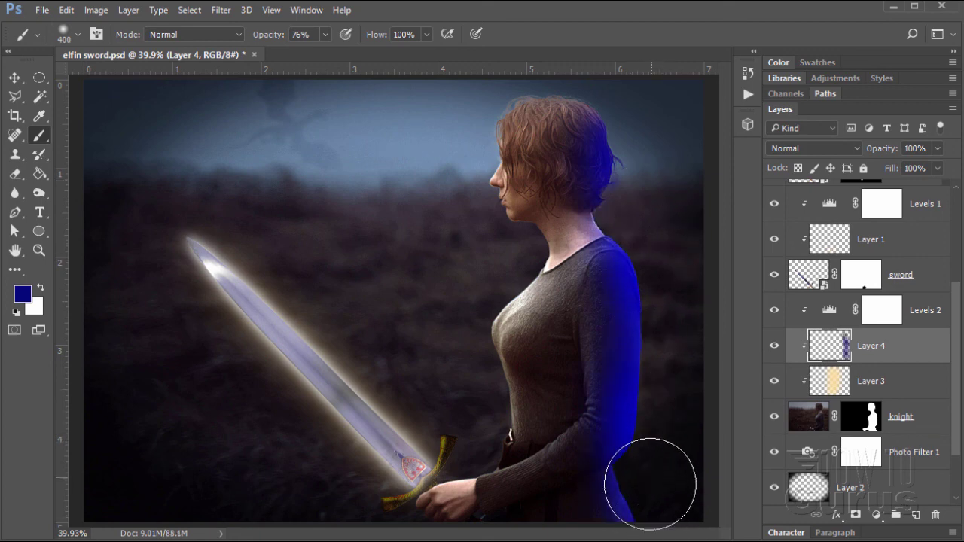
mouse_move(671, 175)
left_mouse_down()
mouse_move(635, 103)
mouse_move(646, 108)
left_mouse_up()
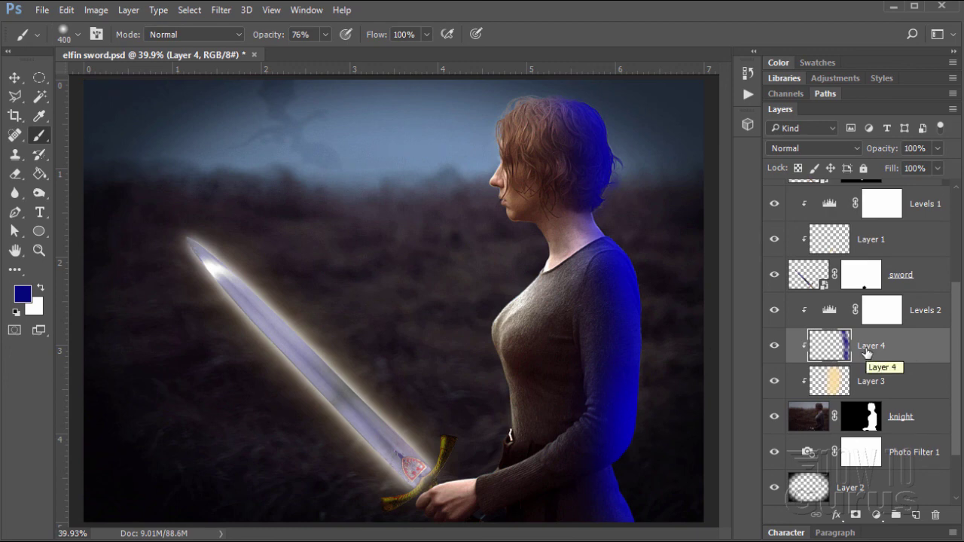
Blend the dark blue paint layer in Color Burn mode at 70% opacity
left_click(796, 150)
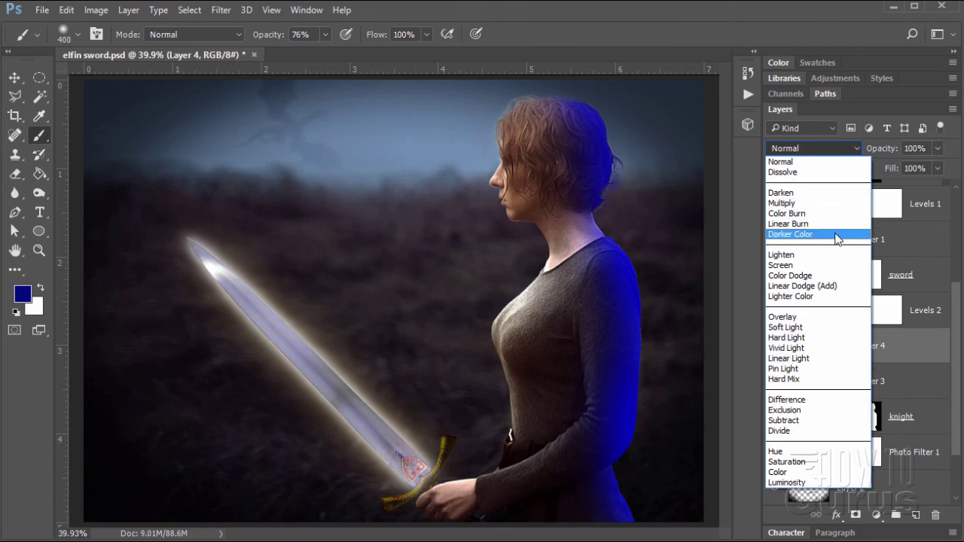
left_click(800, 213)
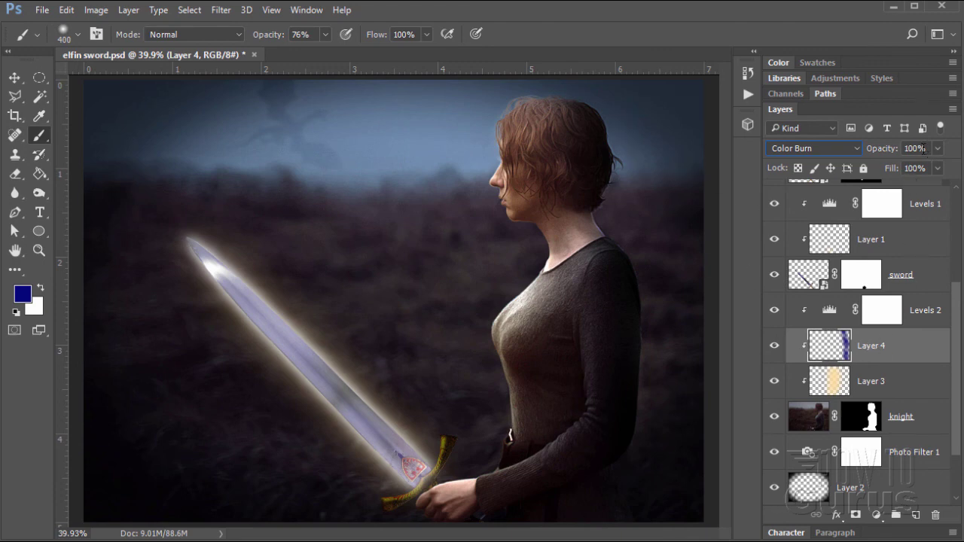
left_click_drag(926, 148, 895, 155)
type("70")
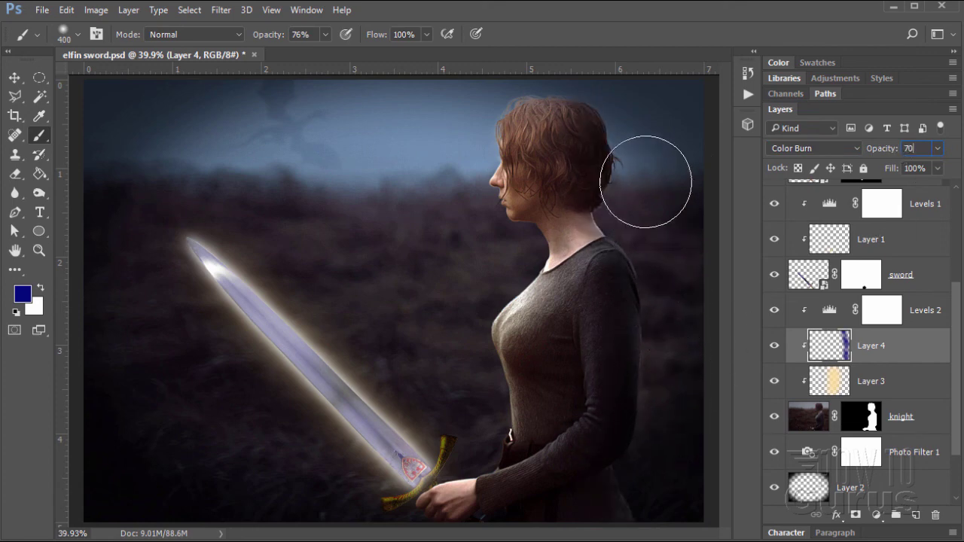
left_click(15, 78)
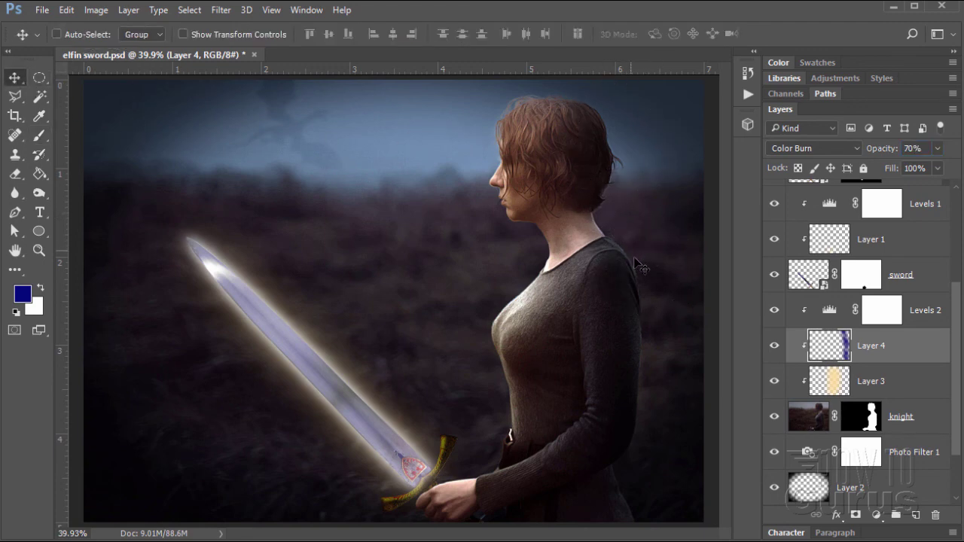
Try the dark blue shading layer at 100% opacity and return it to 70%
left_click(915, 148)
type("100")
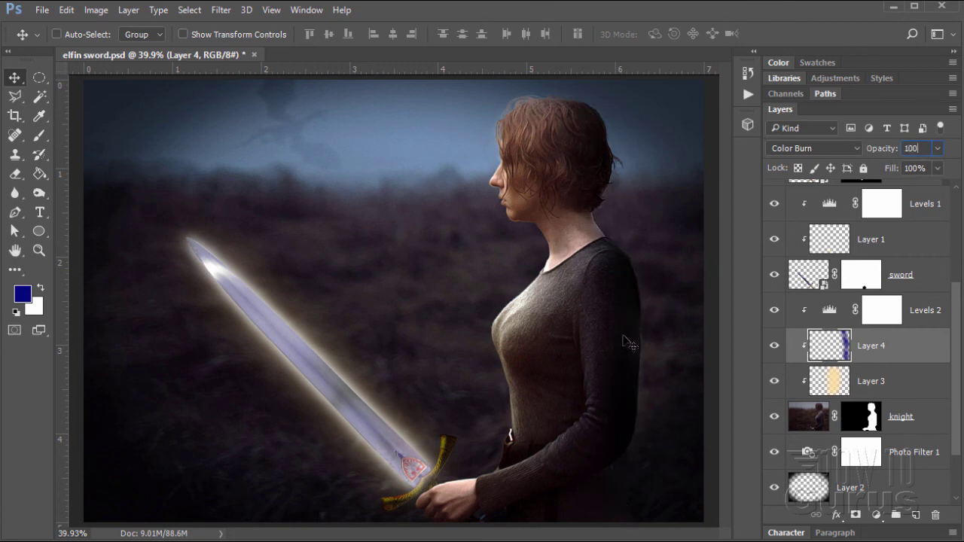
key("BackSpace")
key("BackSpace")
key("BackSpace")
type("70")
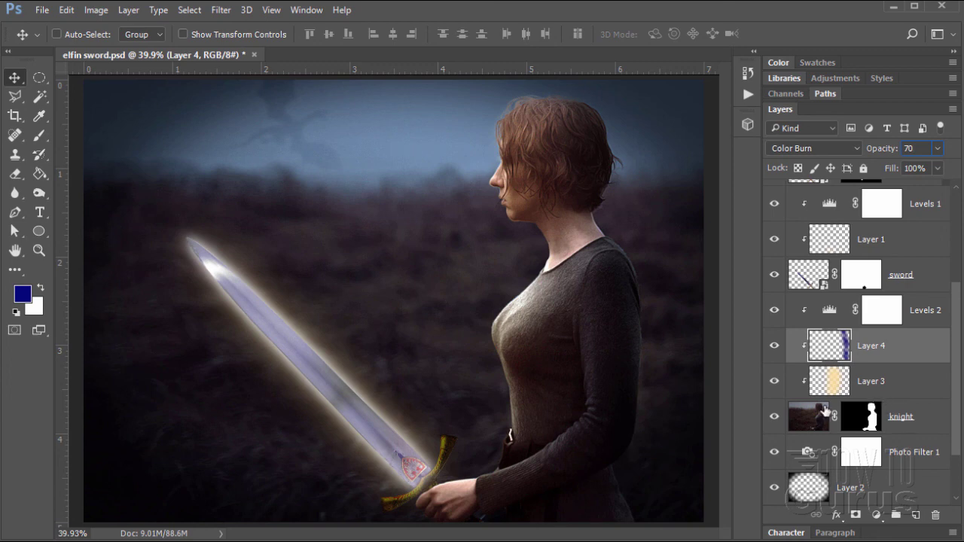
Compare the shaded knight with the yellow glow of Layer 3 hidden and shown
left_click(774, 381)
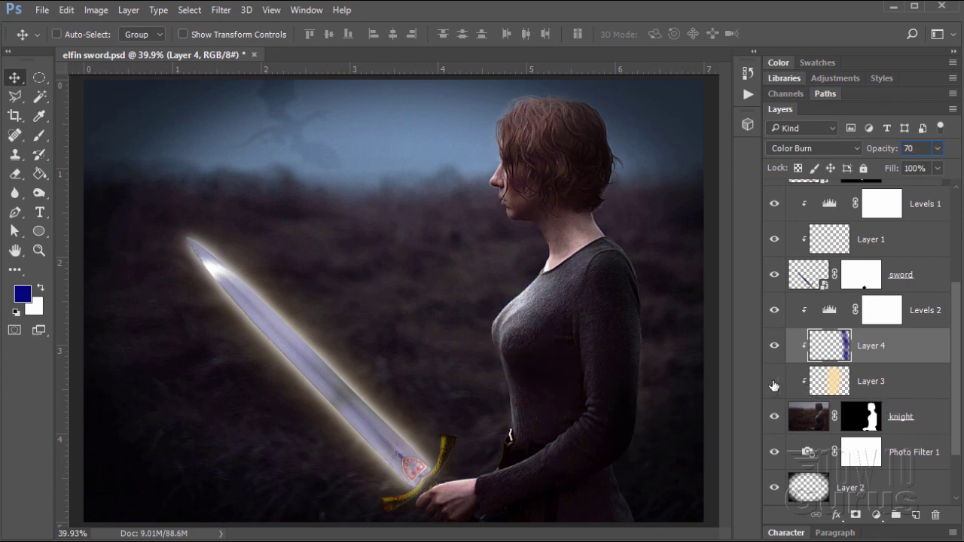
left_click(775, 382)
left_click(775, 382)
left_click(775, 381)
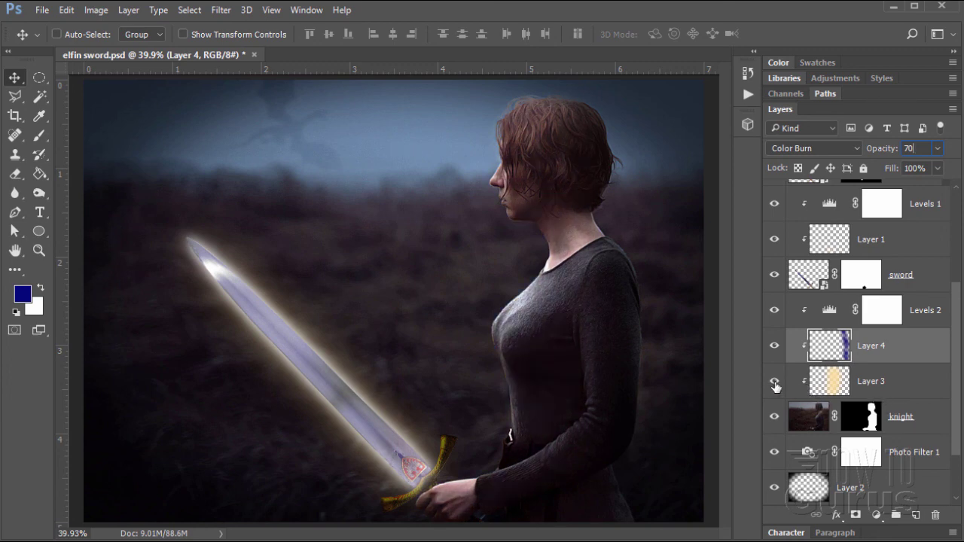
Reduce the yellow glow layer's opacity to about 39%
left_click(843, 384)
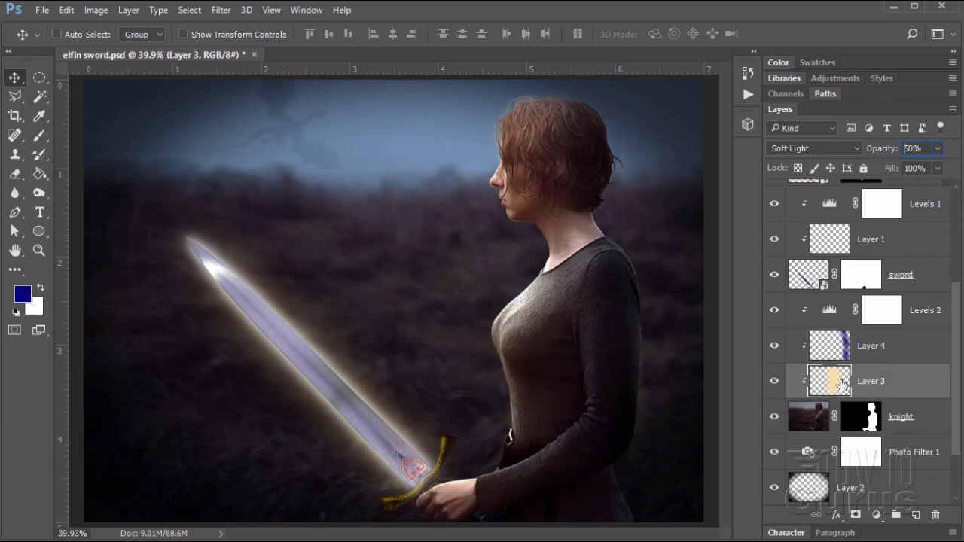
left_click(938, 148)
left_click_drag(905, 167, 903, 165)
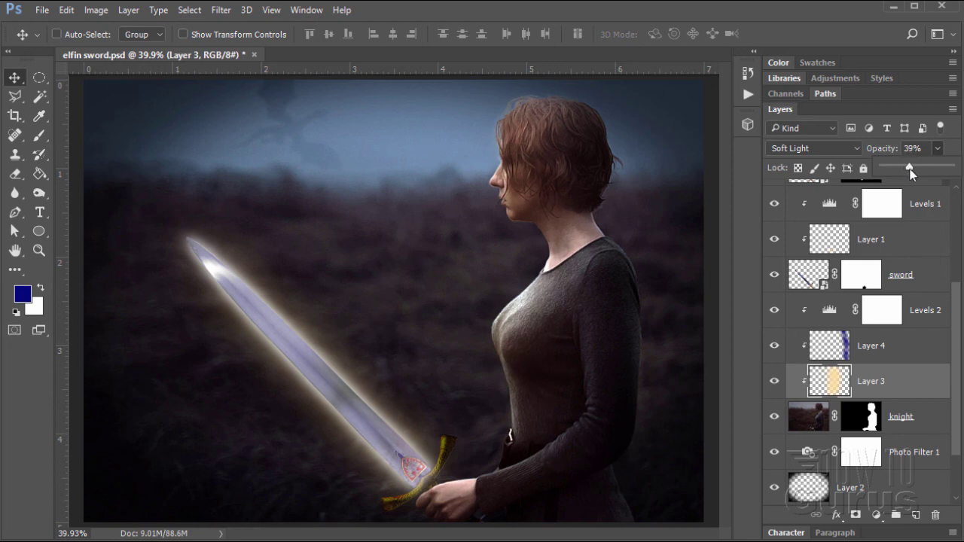
left_click_drag(911, 173, 908, 172)
Lower the knight layer's opacity to about 89%
left_click(818, 423)
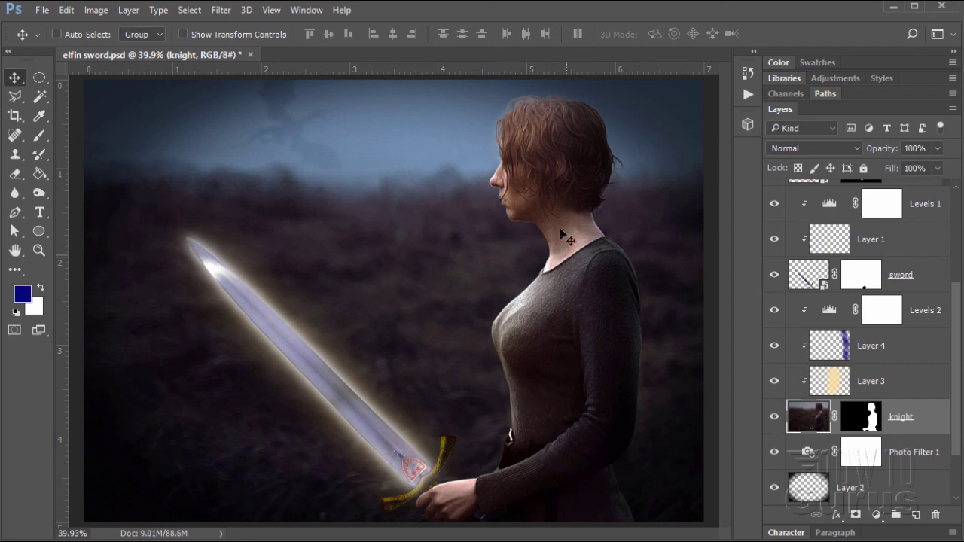
left_click(938, 148)
left_click_drag(937, 167, 922, 167)
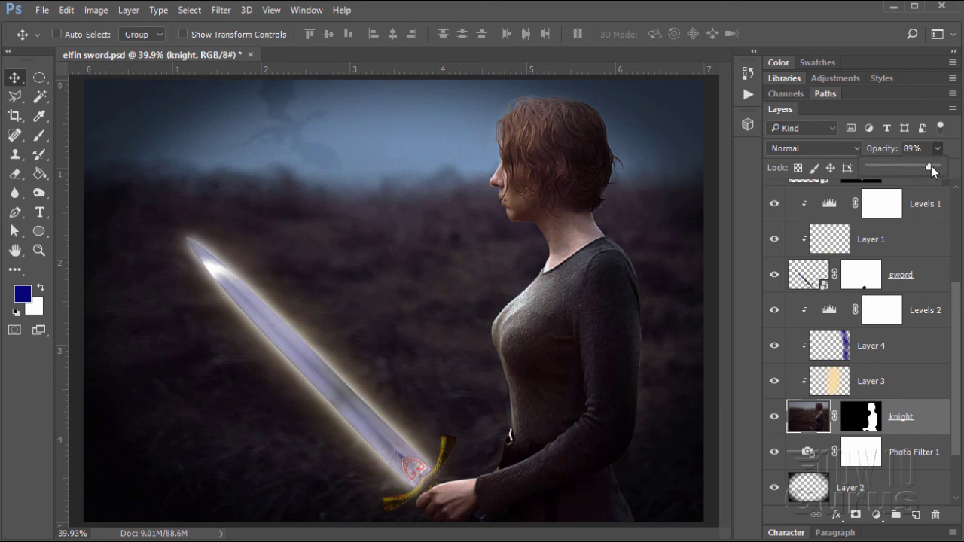